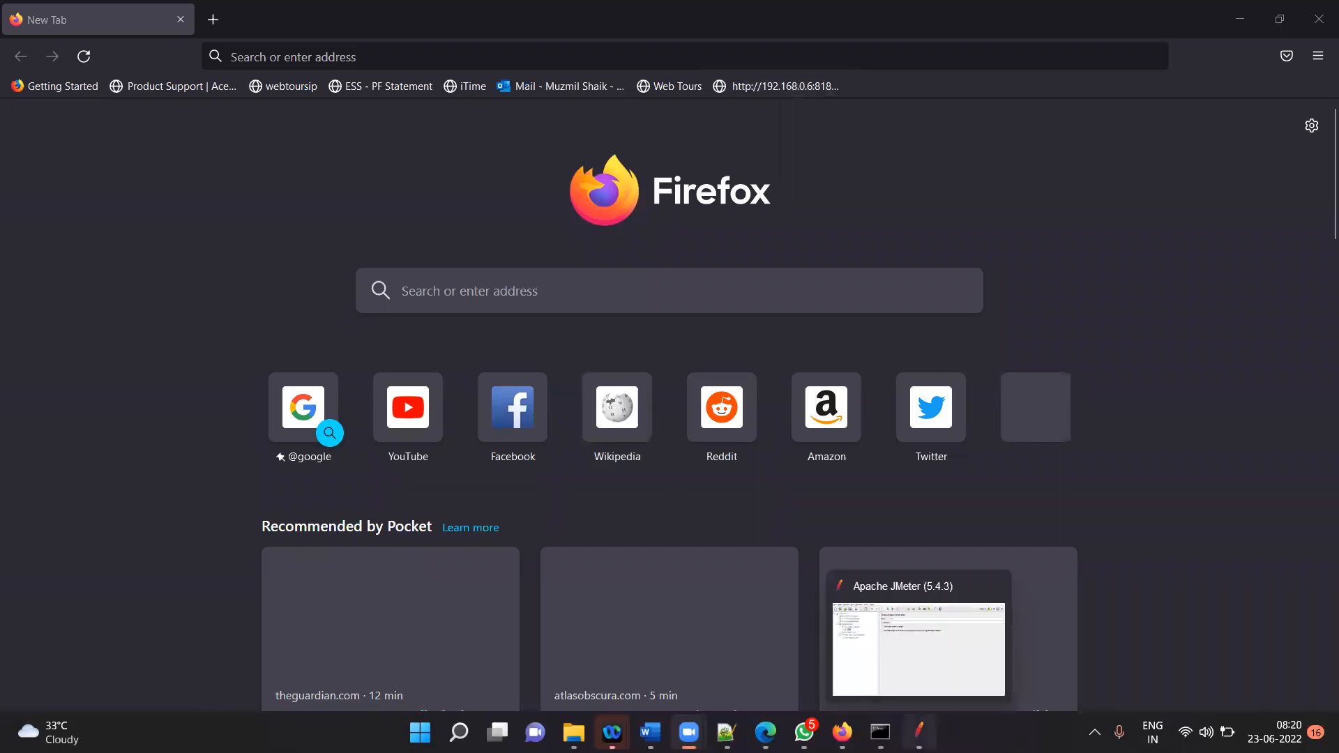
- Switch to Apache JMeter and maximize its window
click(919, 731)
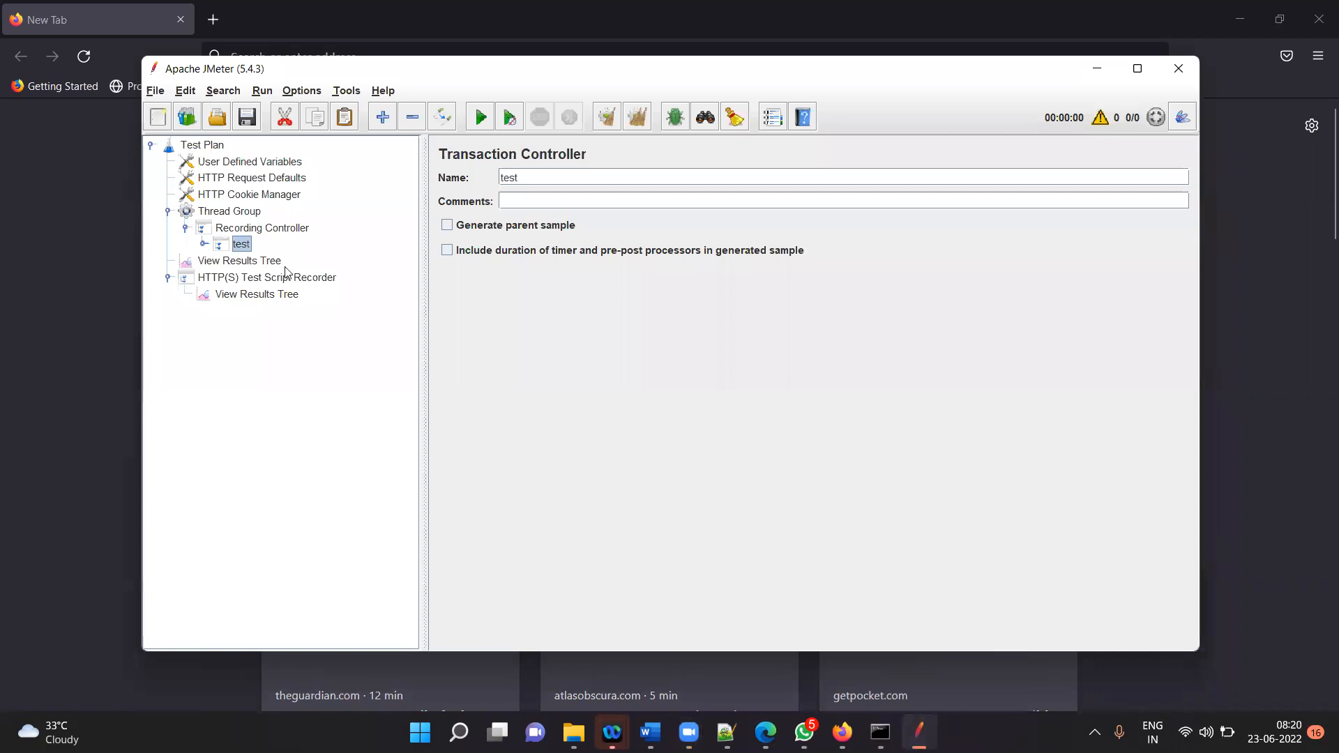
click(157, 92)
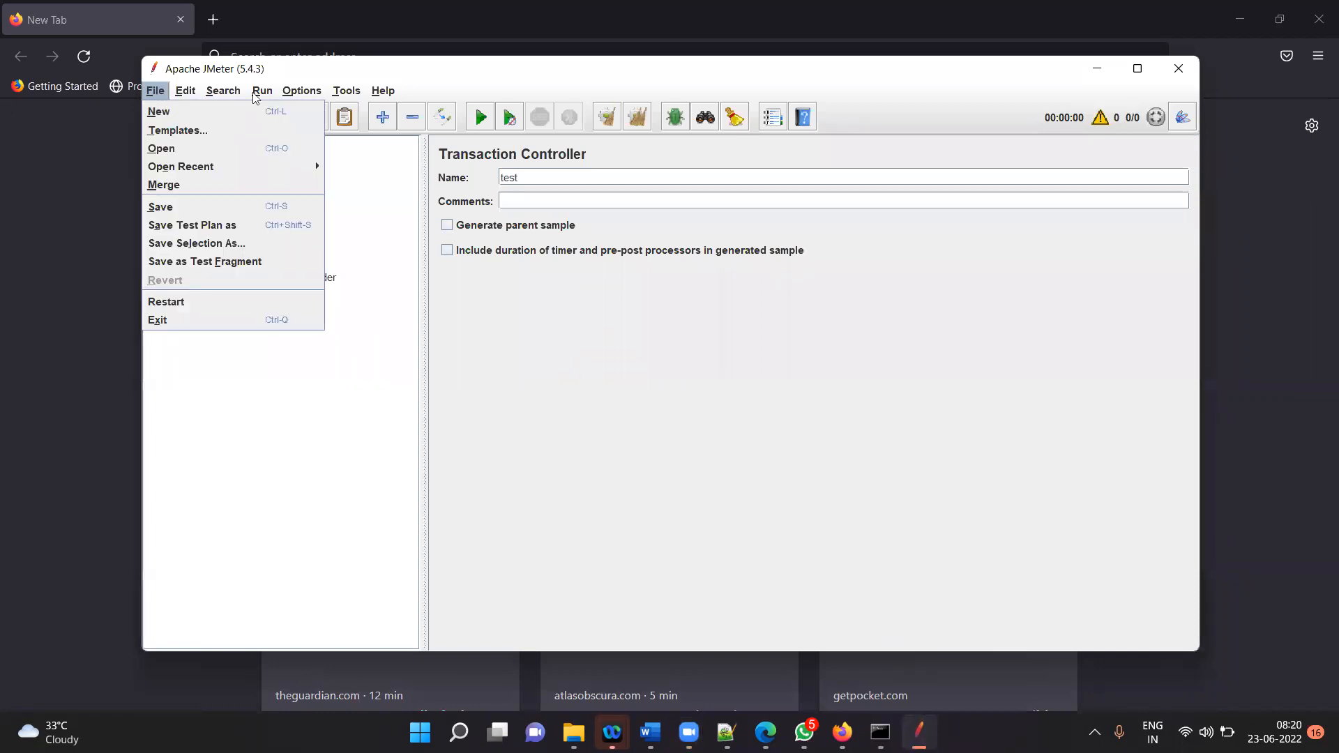
click(1138, 70)
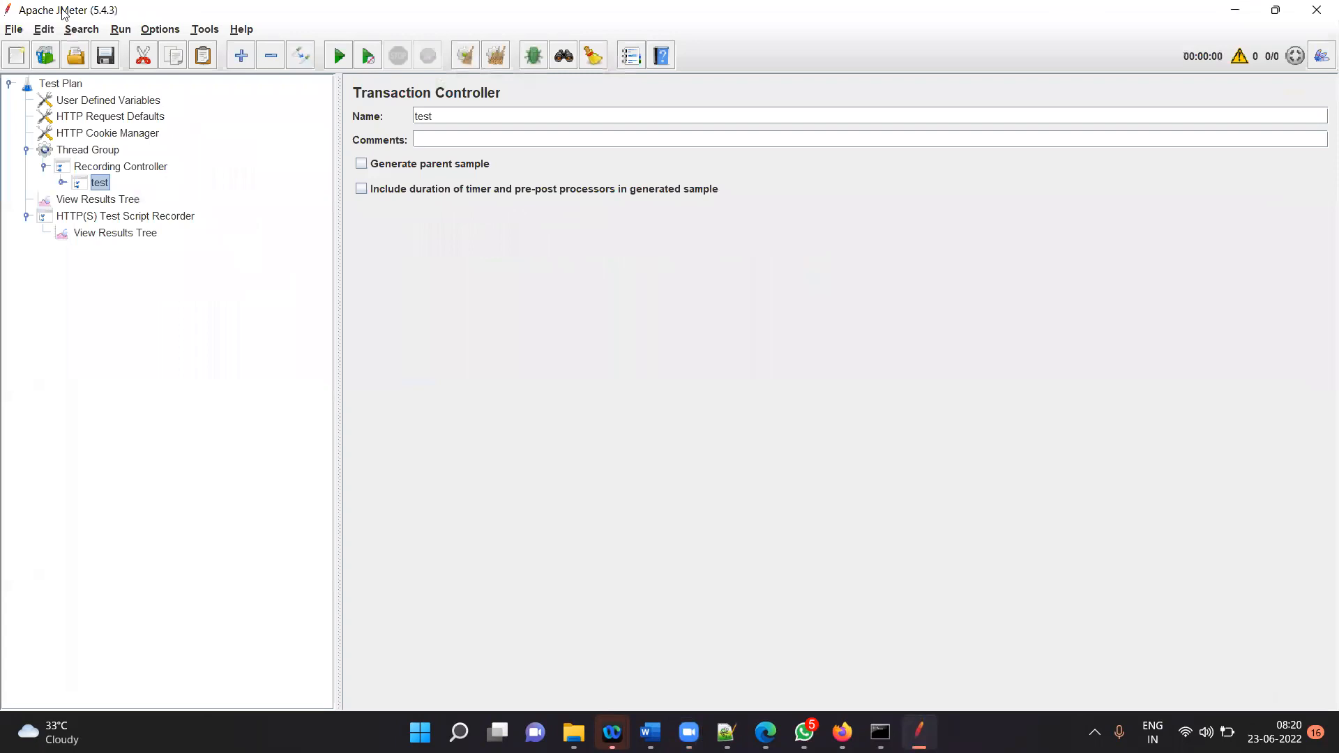
- Choose the Recording template for a new test plan and proceed to its parameters
click(15, 29)
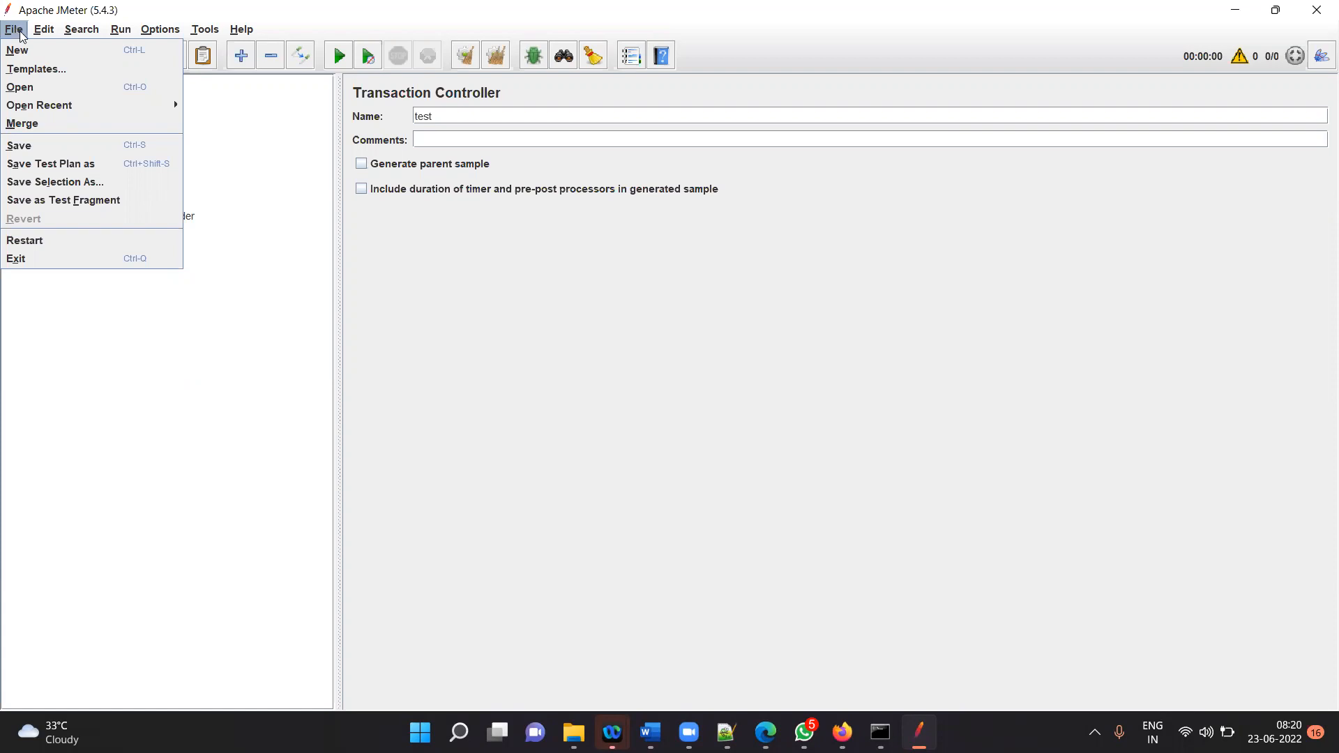
click(20, 71)
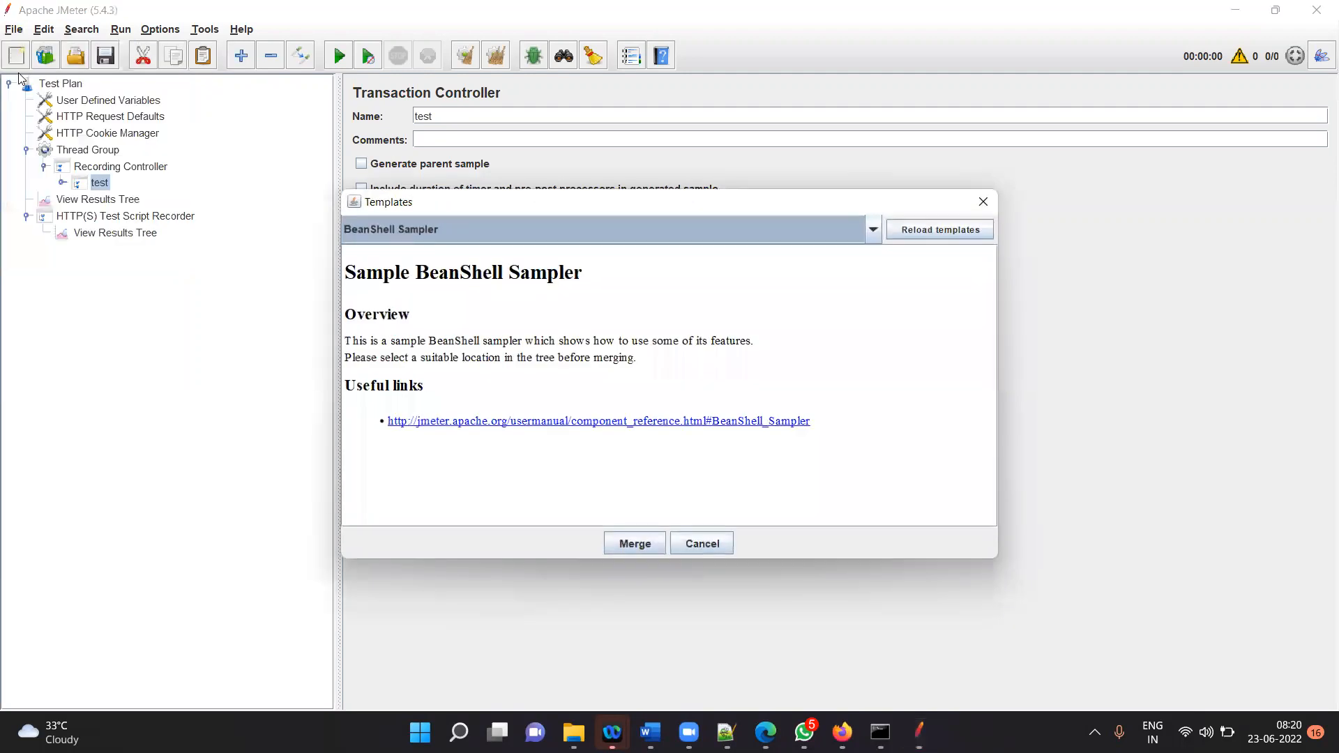
click(874, 229)
scroll(643, 301, down, 3)
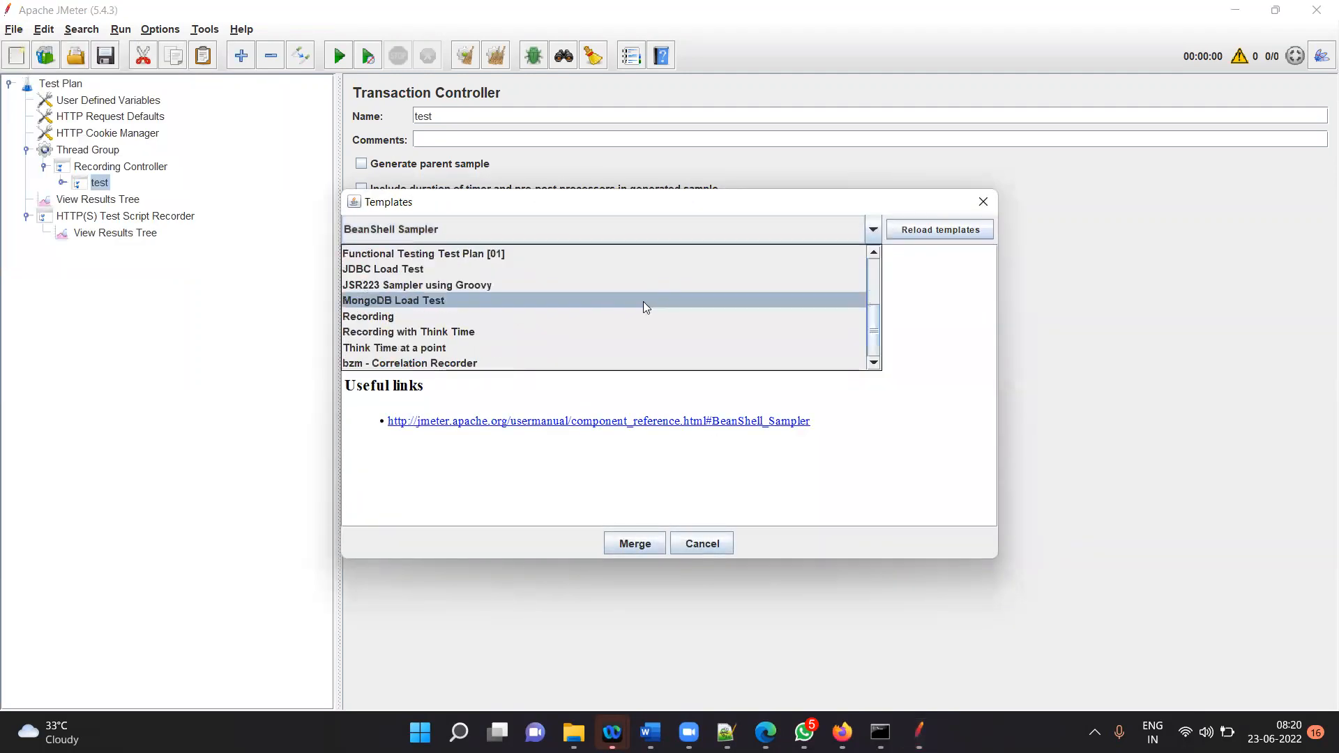
click(419, 317)
click(634, 544)
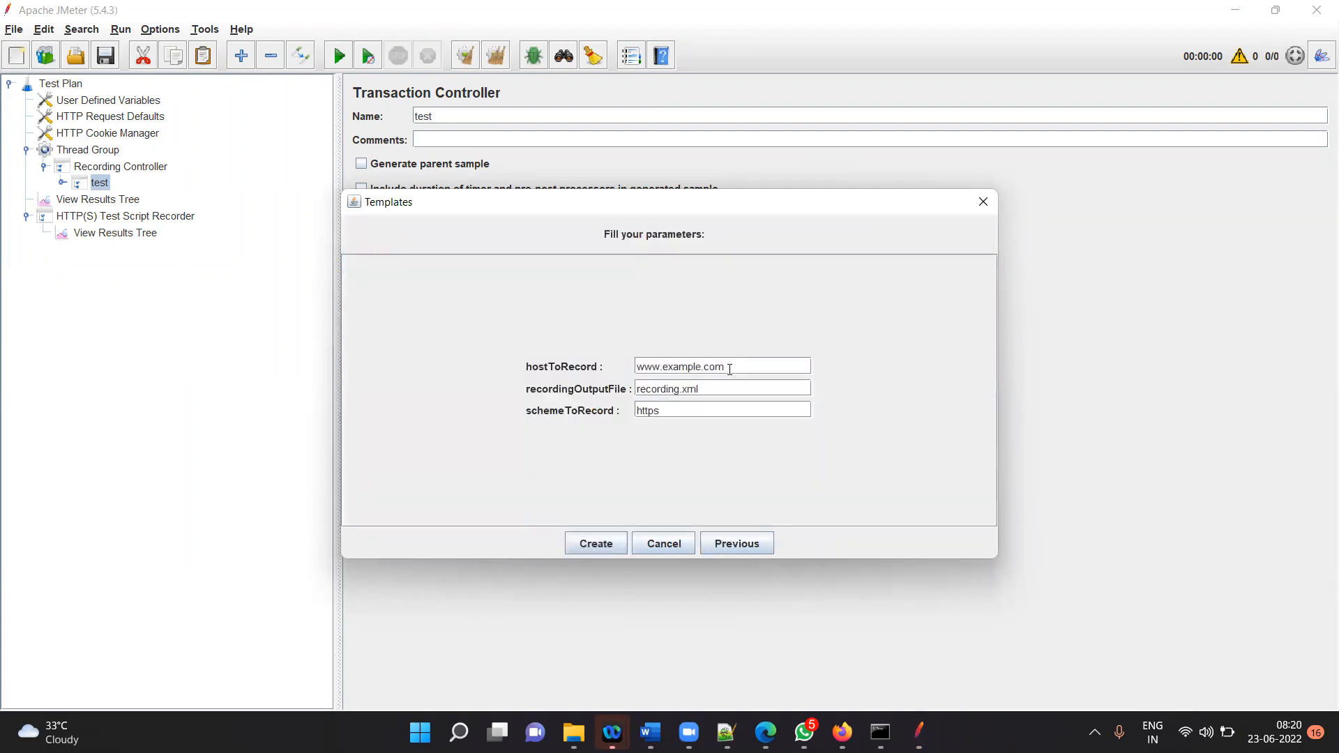
- Create the recording test plan with an empty hostToRecord and recordingOutputFile test1.csv, without saving the existing test items
drag(729, 367, 520, 342)
key(BackSpace)
click(705, 379)
key(BackSpace)
key(BackSpace)
key(BackSpace)
key(BackSpace)
key(BackSpace)
key(BackSpace)
key(BackSpace)
key(BackSpace)
key(BackSpace)
key(BackSpace)
key(BackSpace)
key(BackSpace)
text(test1.csv)
click(594, 545)
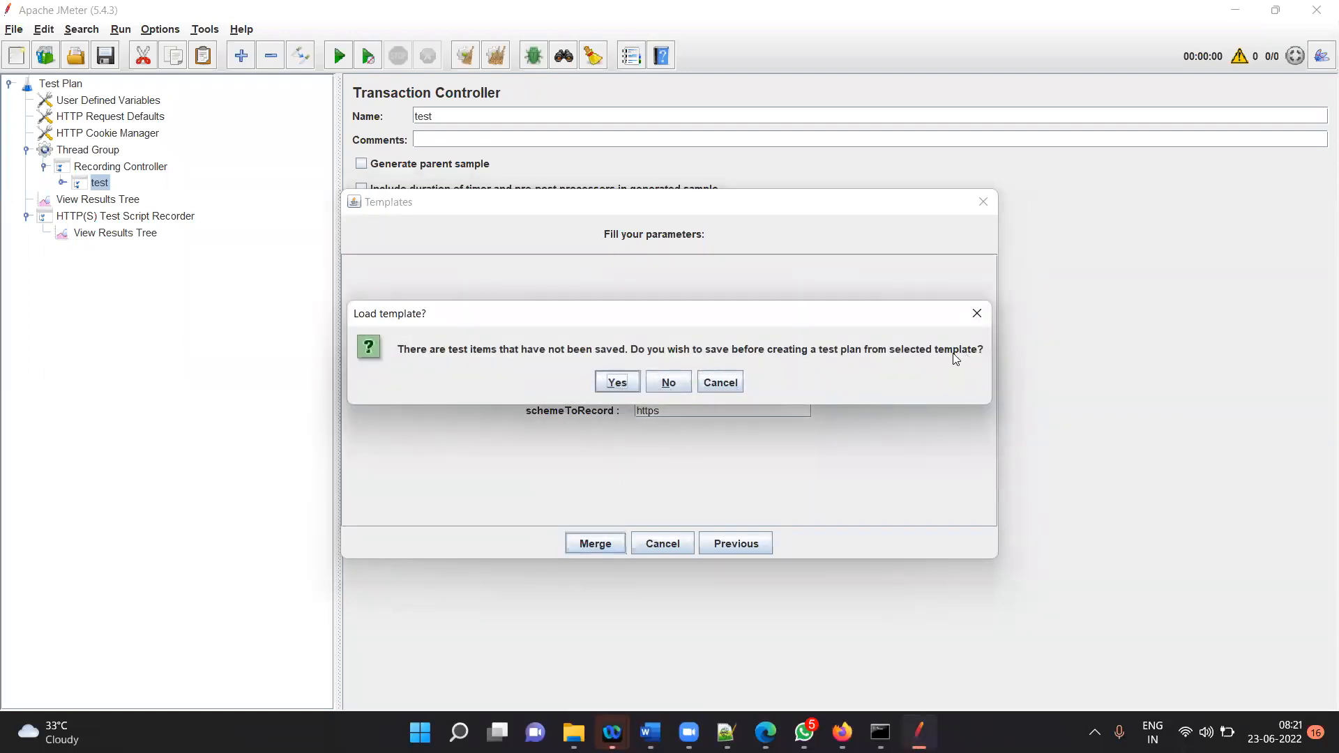
click(671, 388)
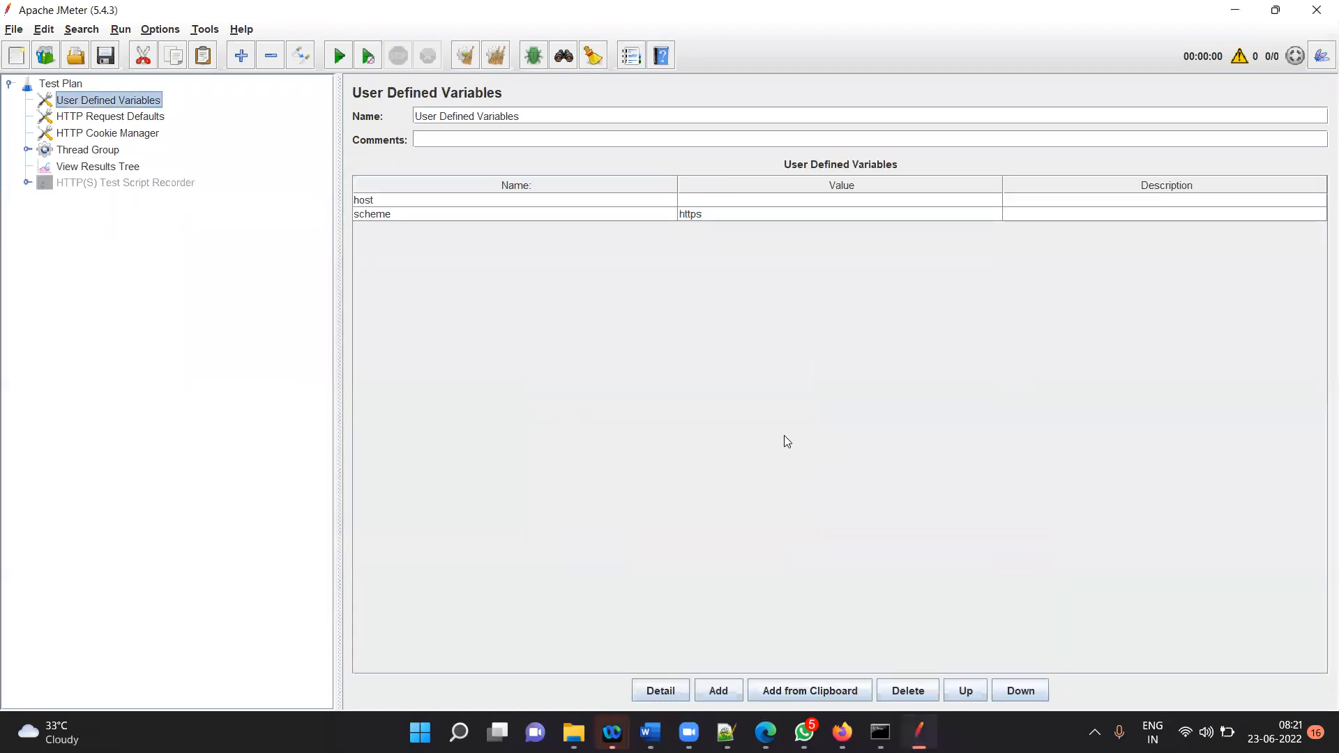
- Look through the new test plan's HTTP(S) Test Script Recorder, View Results Tree, Thread Group and HTTP Request Defaults
click(28, 182)
click(84, 185)
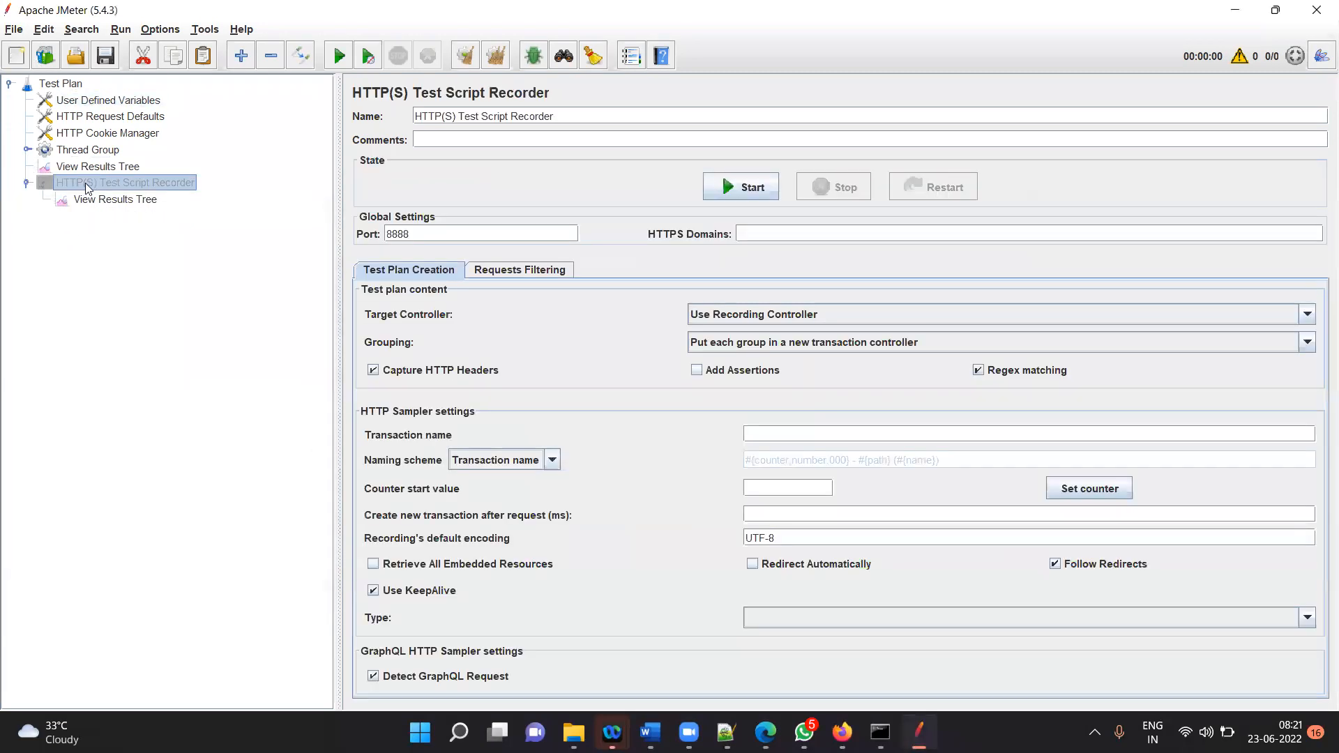
click(112, 166)
click(116, 149)
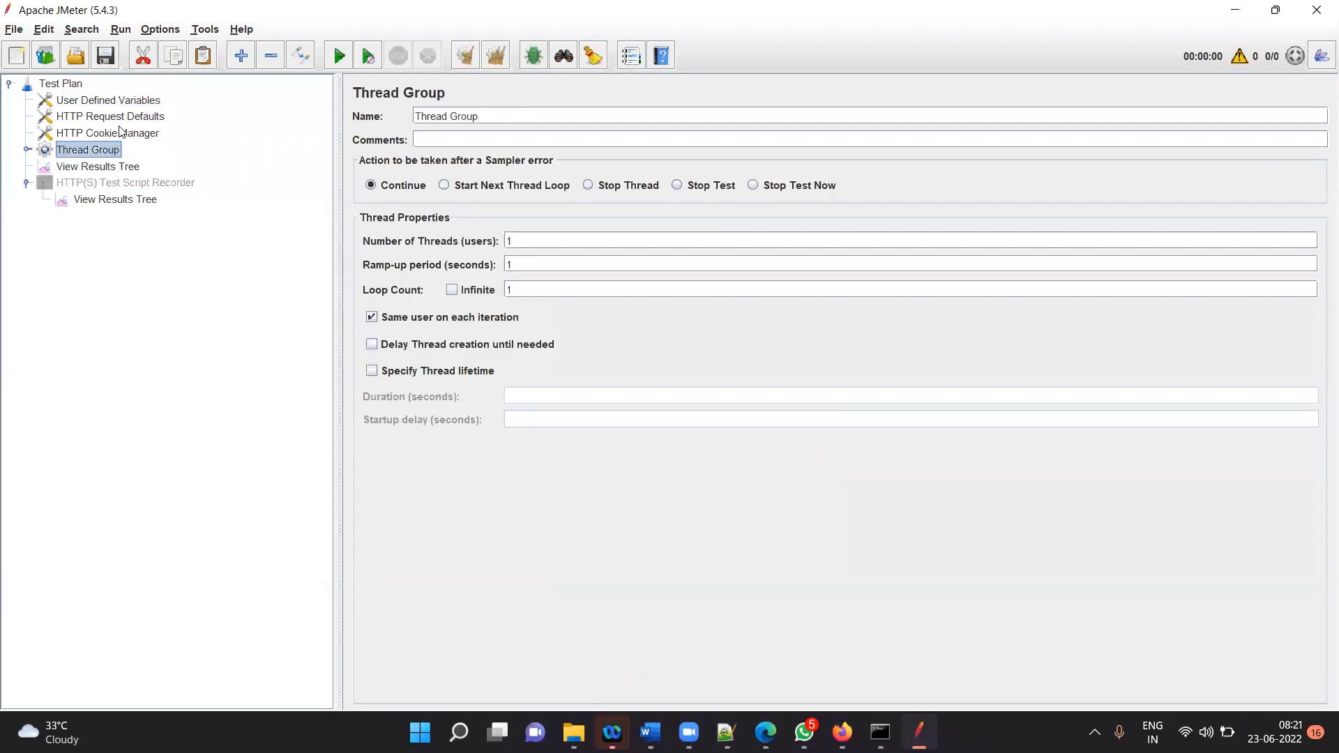
click(120, 116)
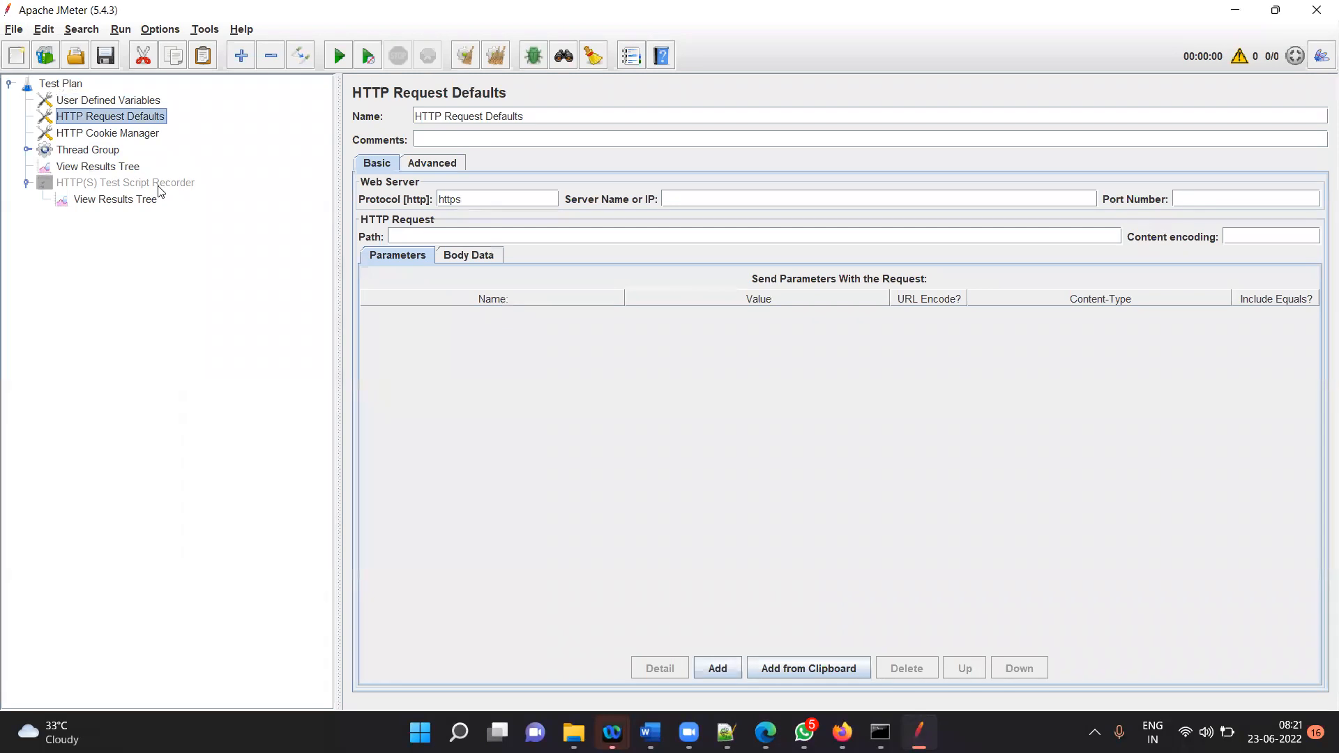
- Enable the disabled HTTP(S) Test Script Recorder and expand it in the test plan tree
click(27, 182)
right_click(72, 185)
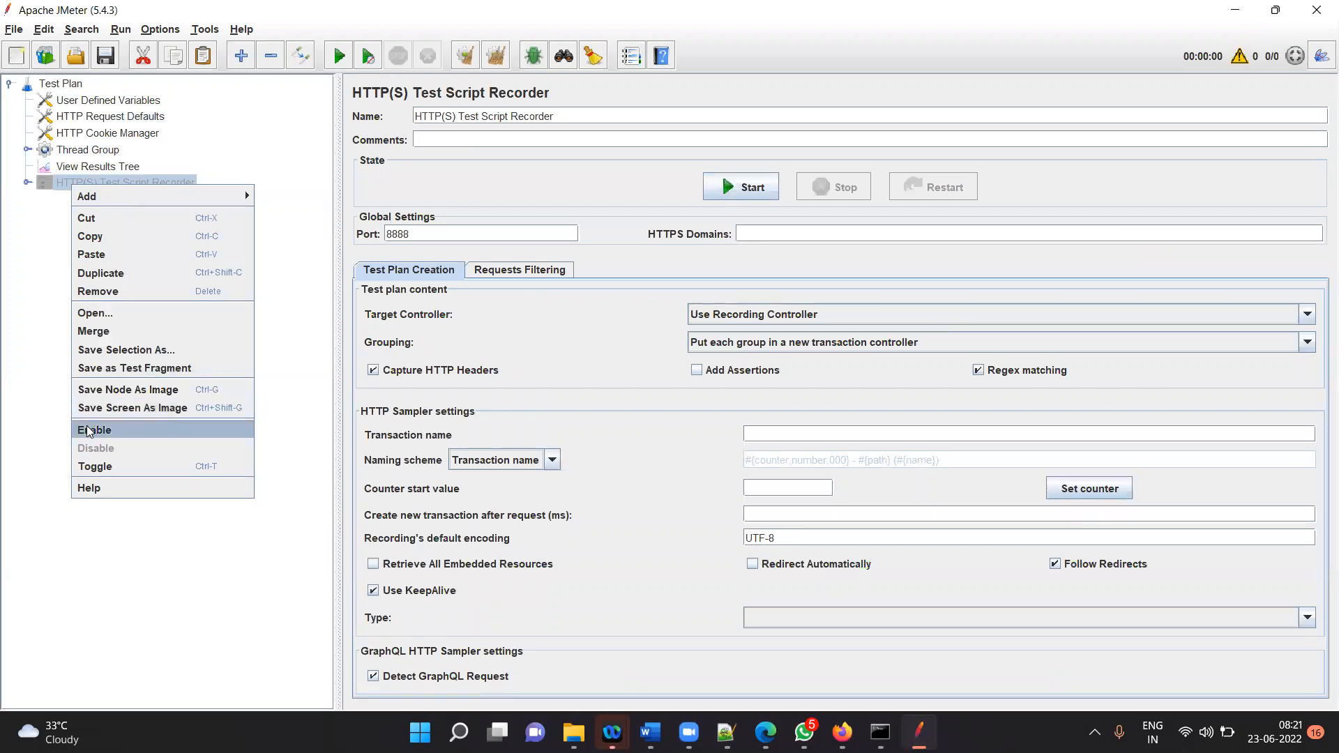
click(100, 183)
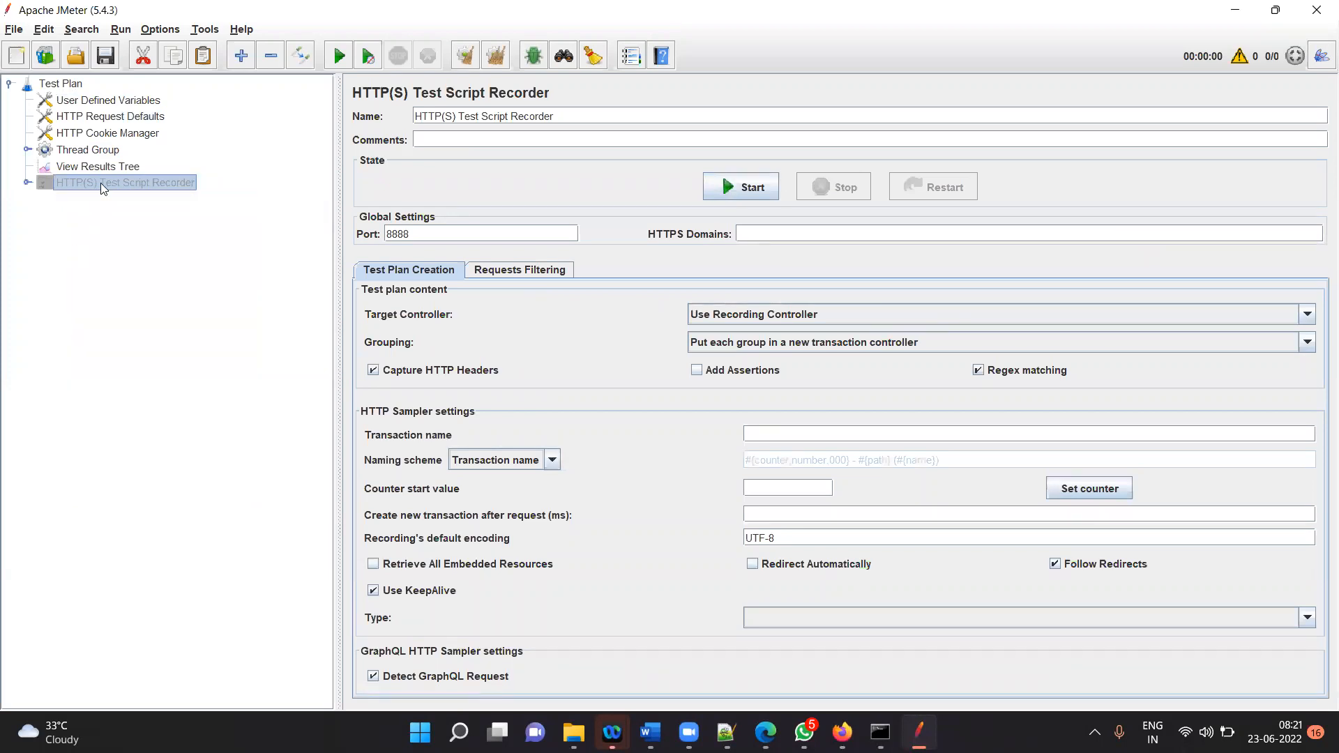
right_click(101, 183)
click(123, 431)
click(27, 183)
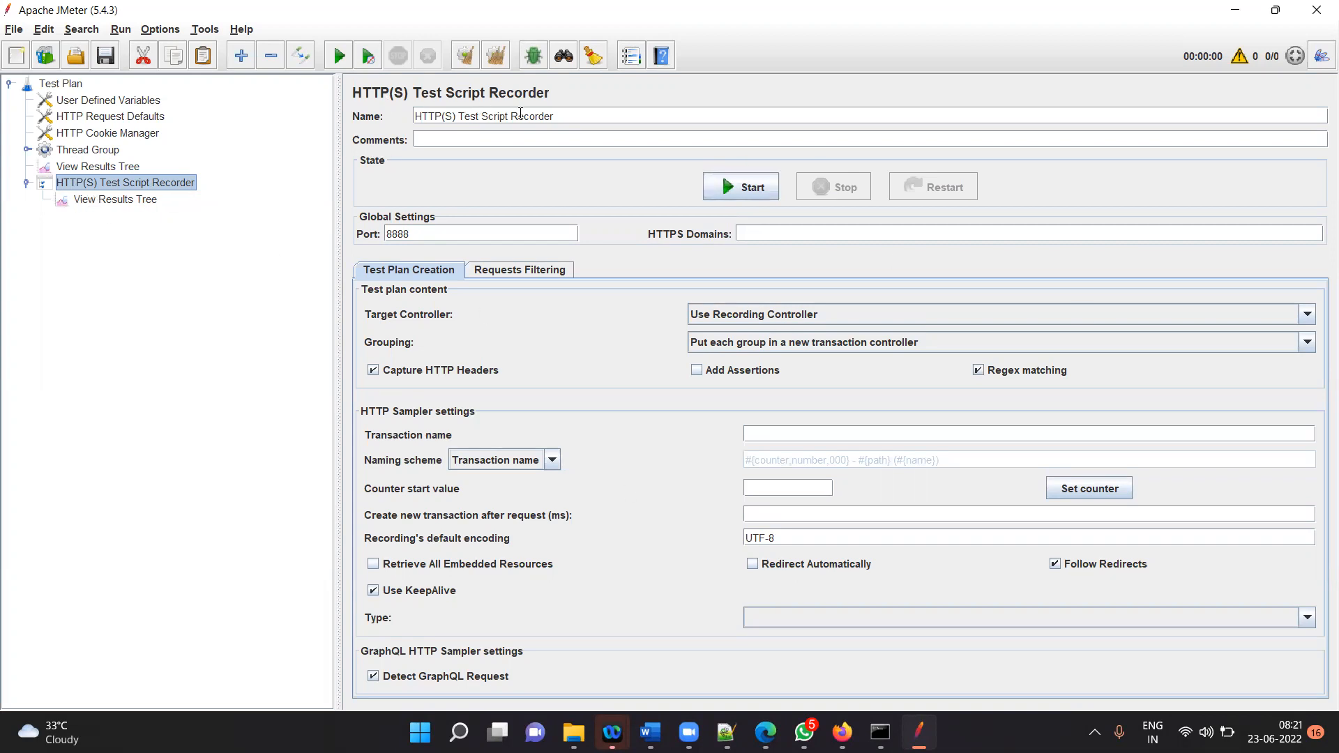
- Examine the Thread Group settings and the HTTP(S) Test Script Recorder's name and port
triple_click(569, 120)
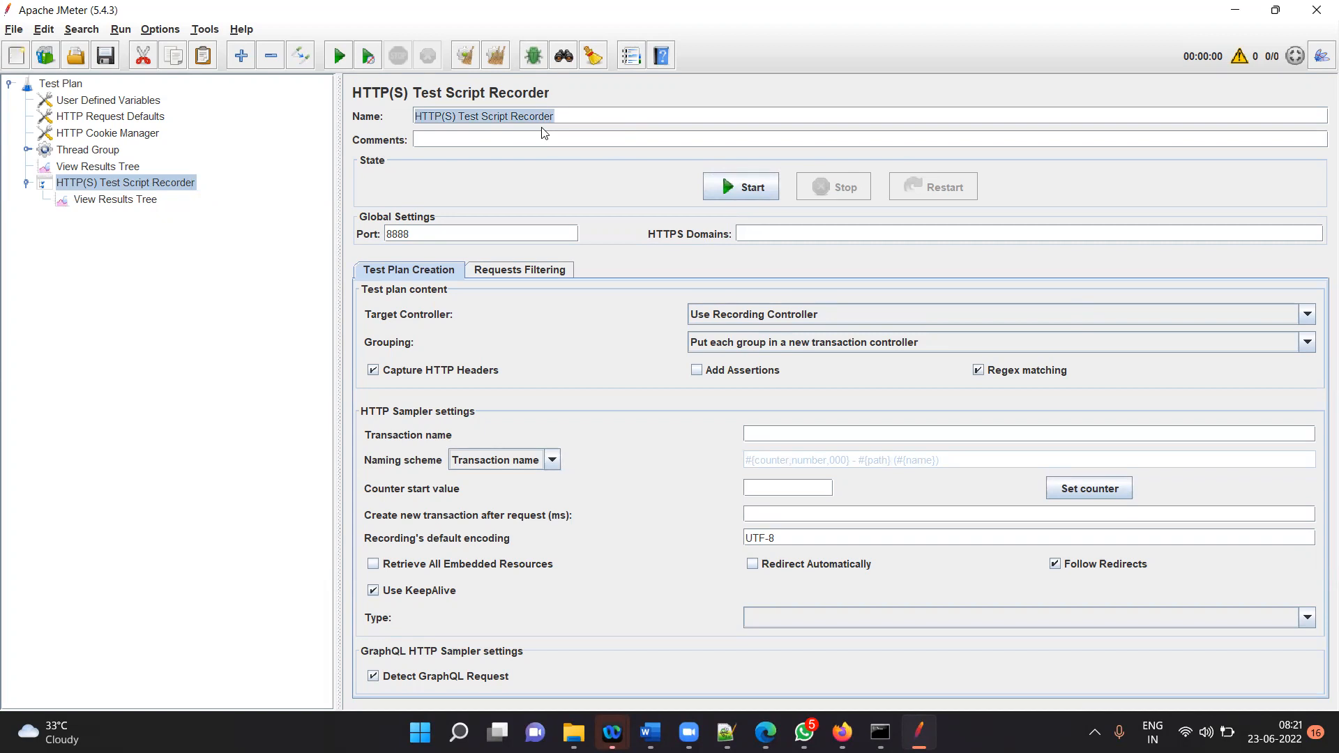
click(74, 152)
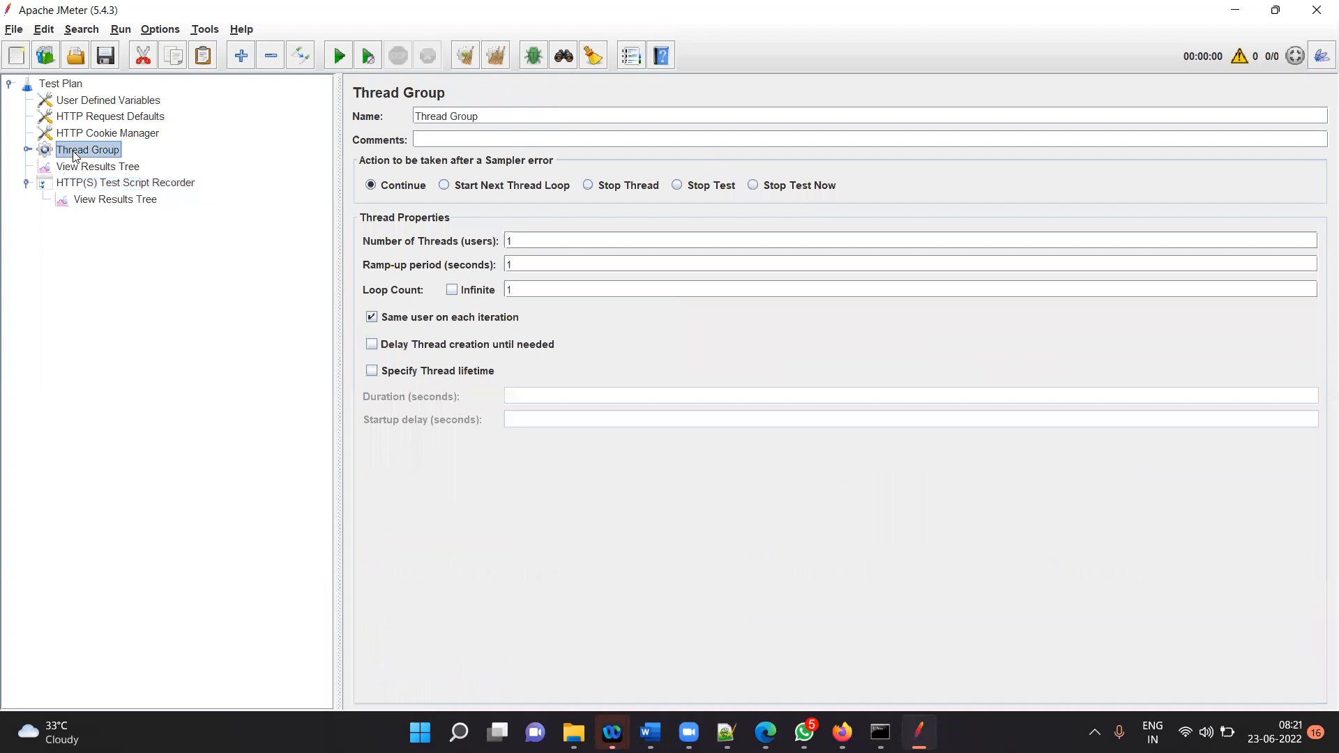
click(89, 184)
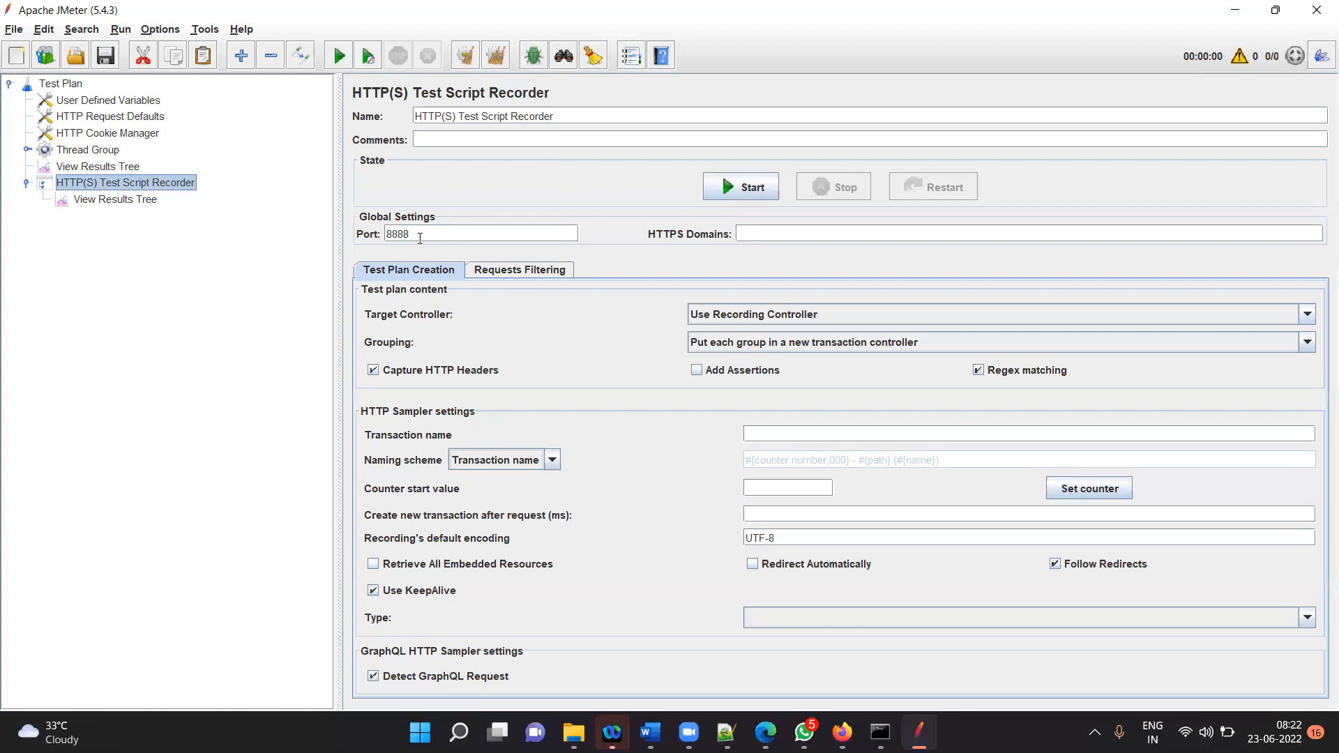
drag(423, 234, 272, 217)
- Switch to Firefox, search its settings for "proxy" and open the network connection settings
click(842, 732)
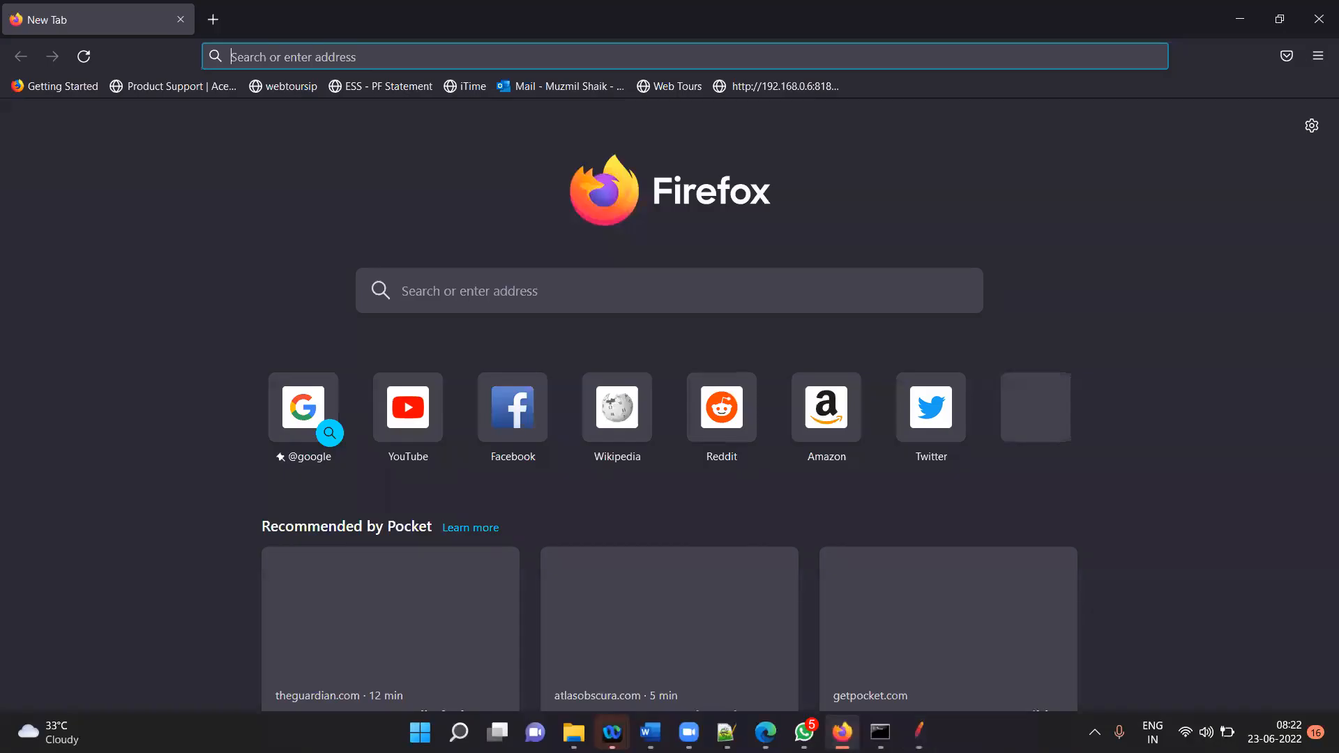
click(1318, 55)
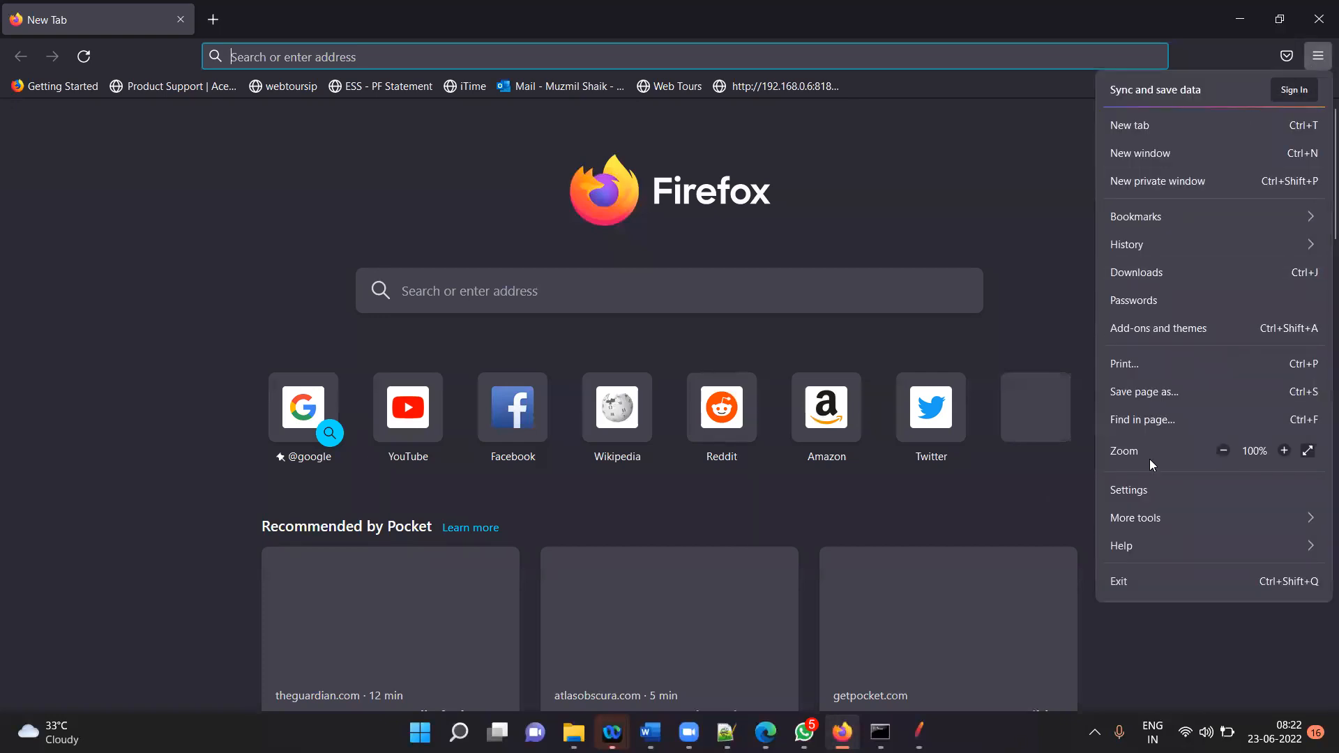
click(1125, 489)
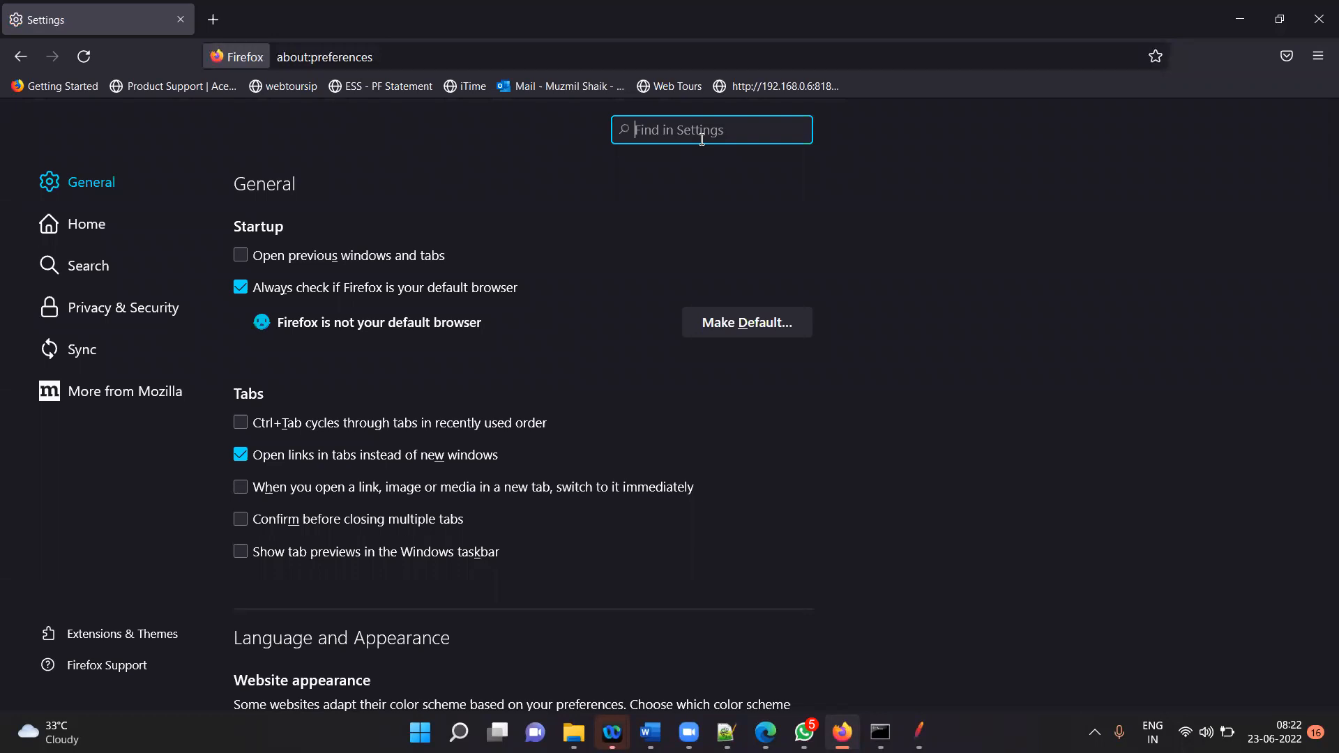
text(proxy)
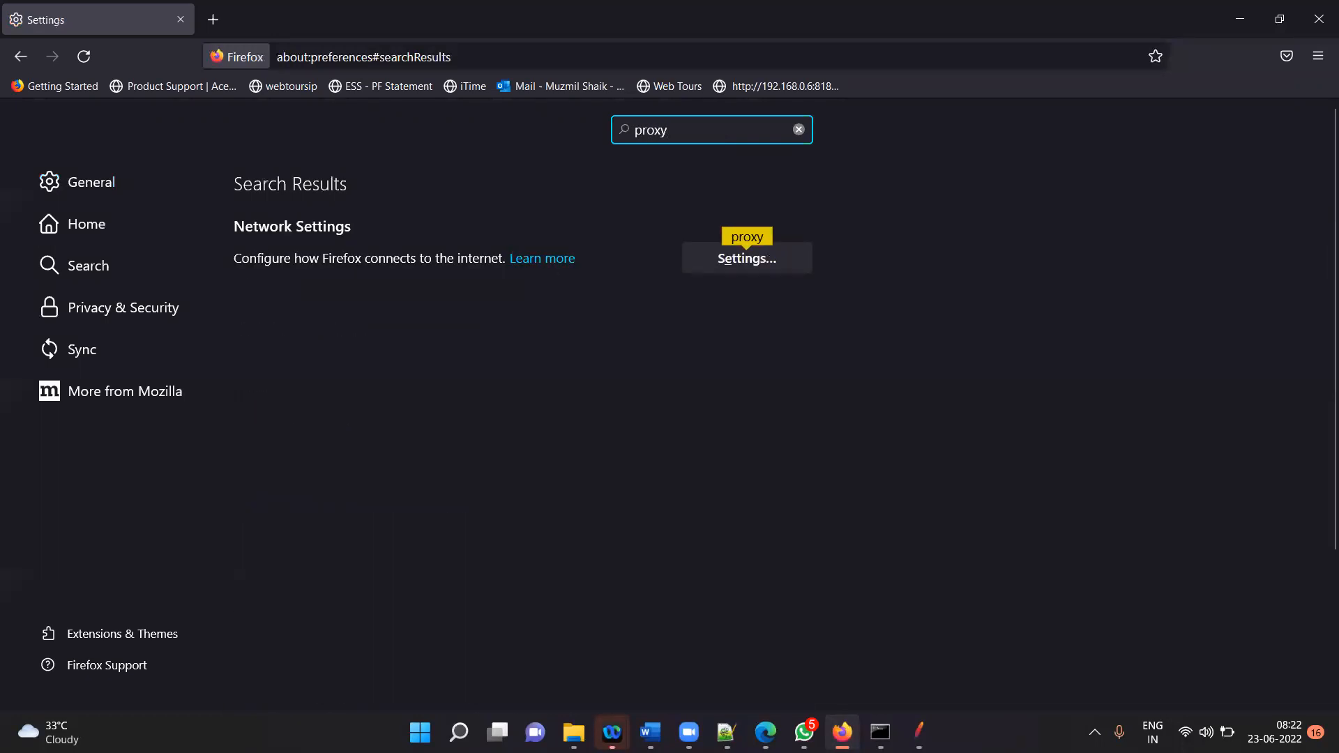
click(739, 259)
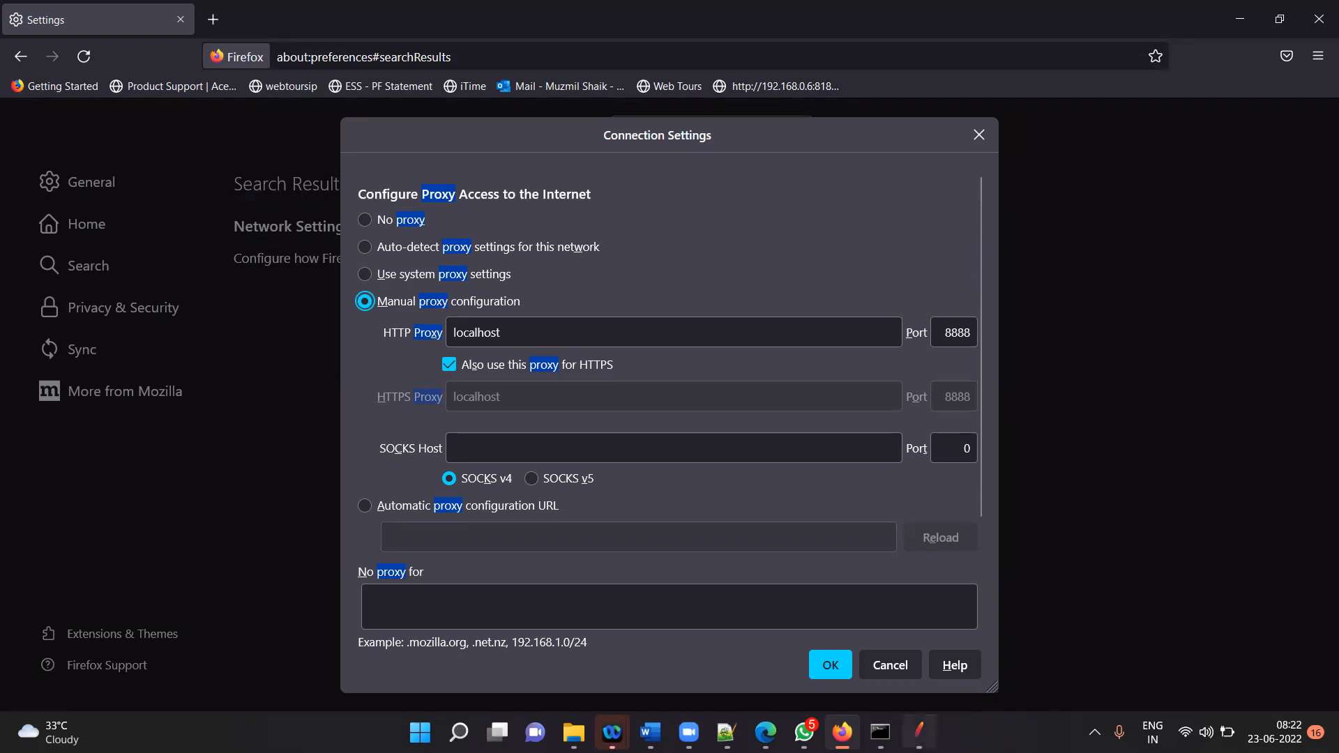
- Compare the recorder's port in JMeter with the port of Firefox's manual proxy configuration
click(920, 732)
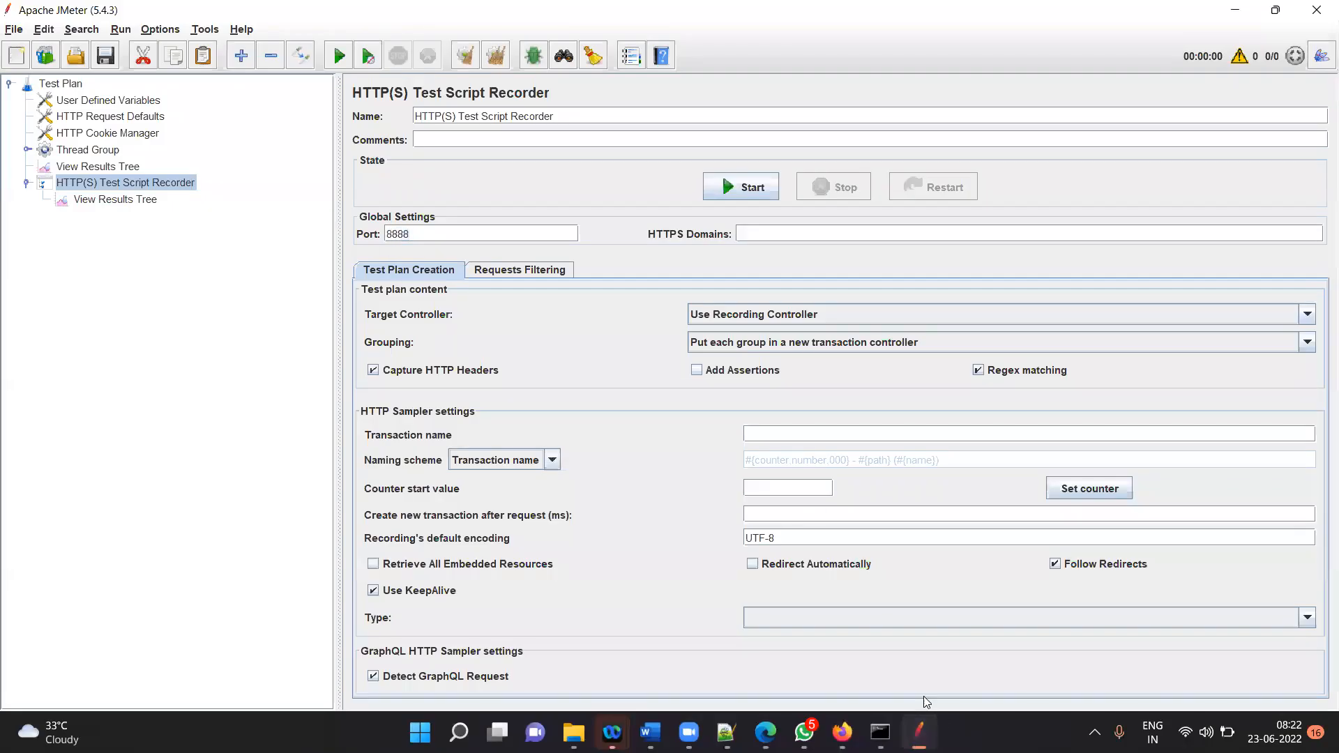
click(919, 731)
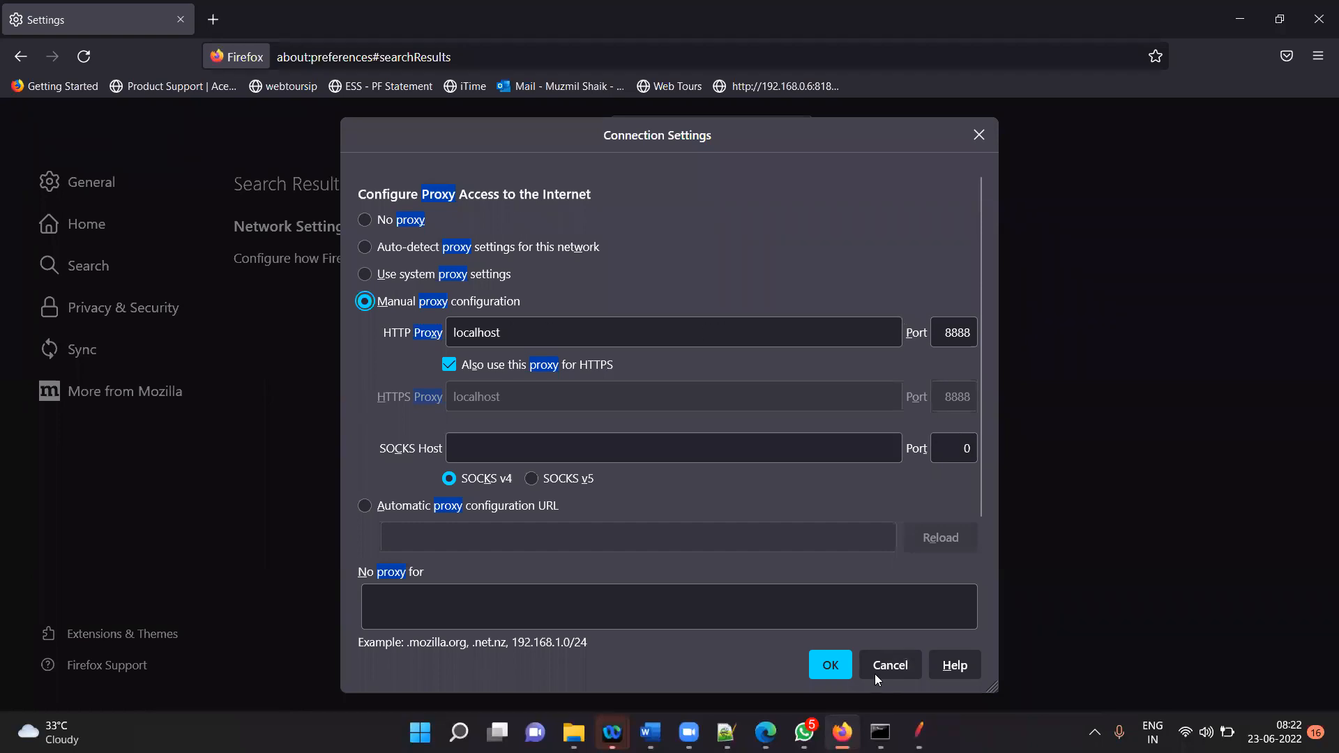
click(919, 731)
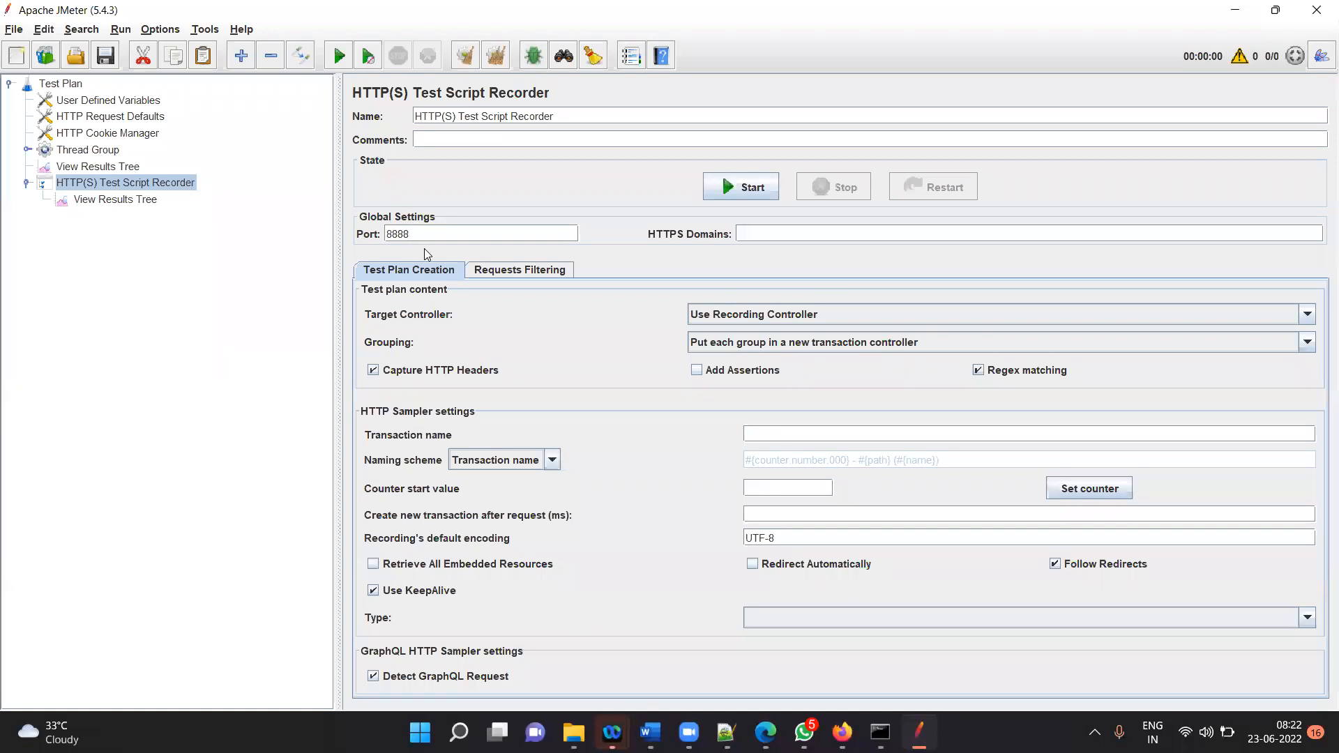
- Check the server IP address in the WebTours Apache server's command window, and minimize that window
click(881, 731)
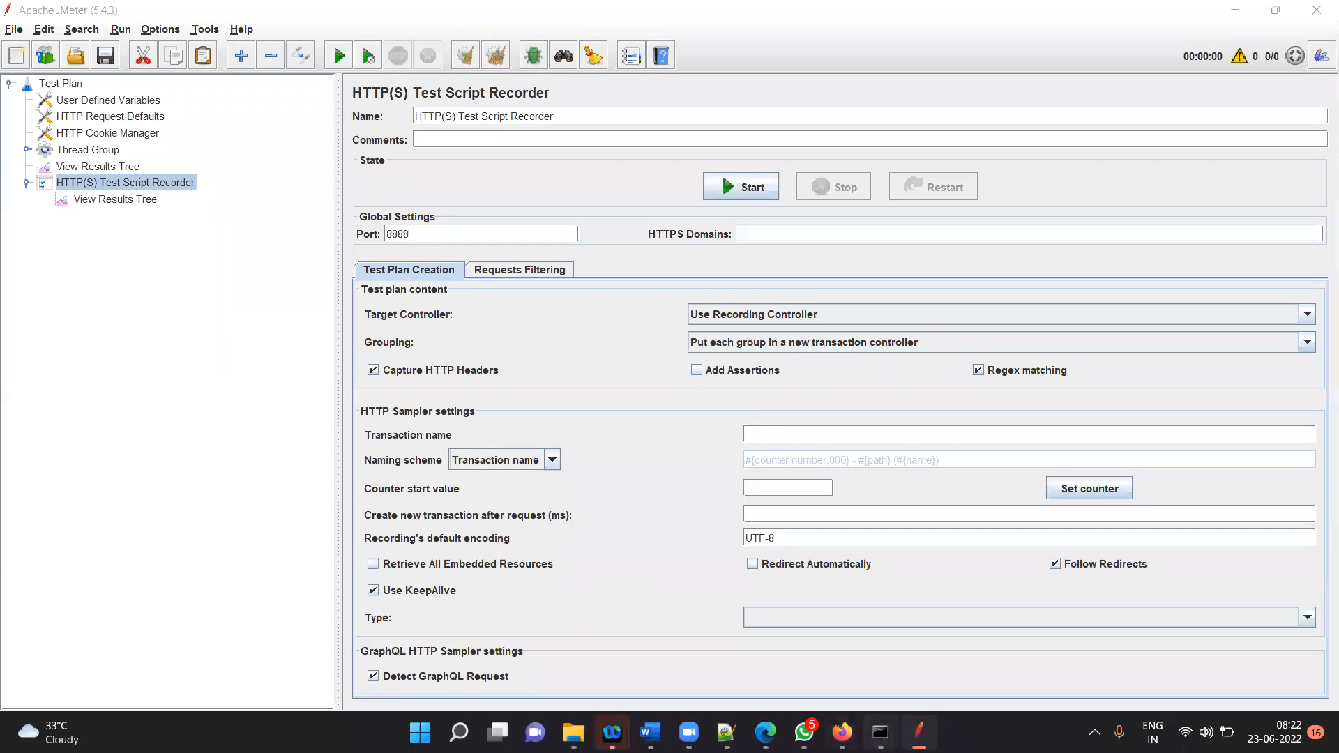
click(816, 655)
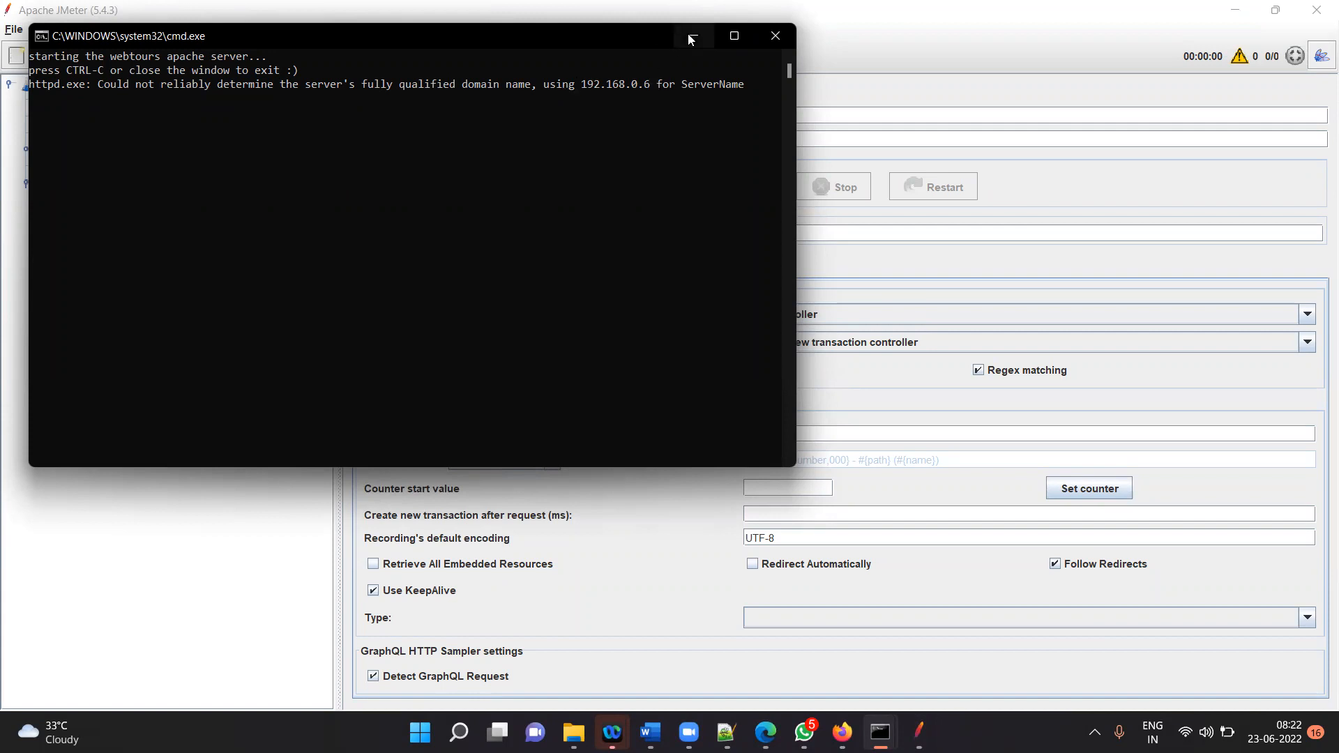
drag(650, 85, 587, 89)
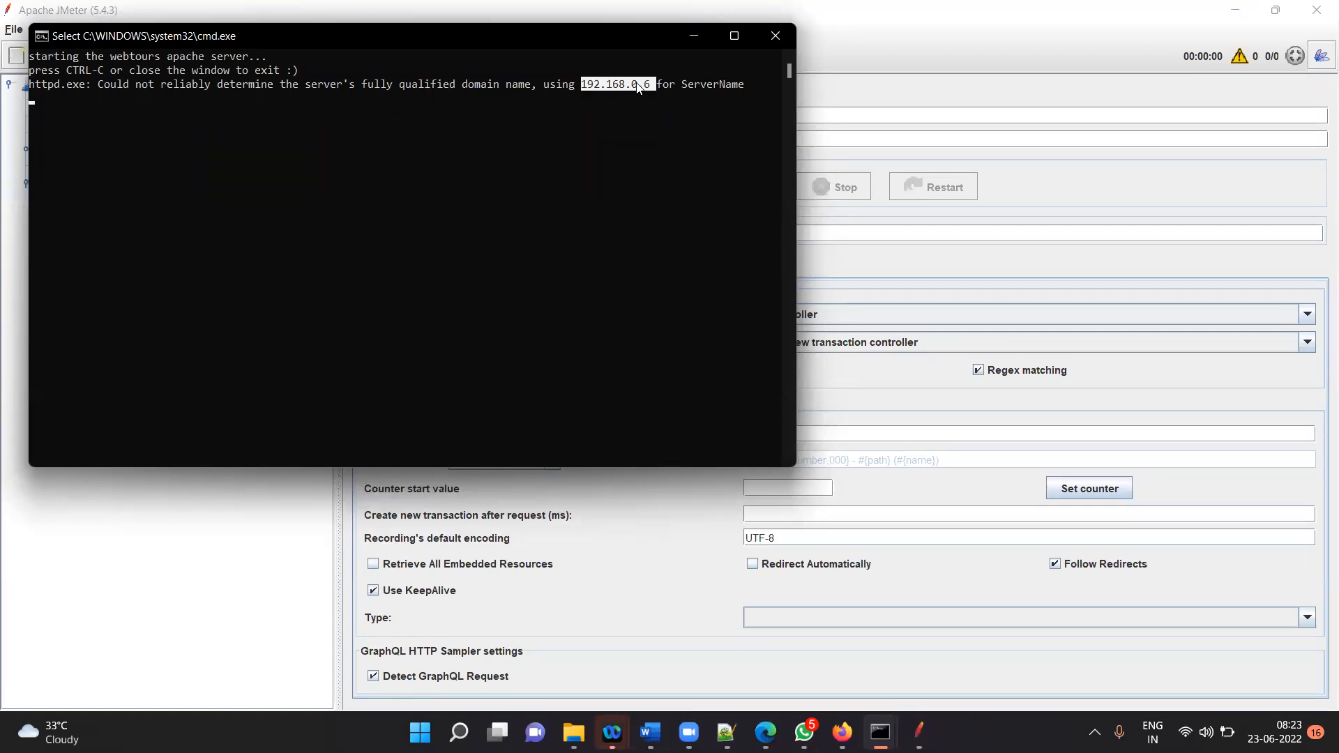
click(642, 100)
click(697, 35)
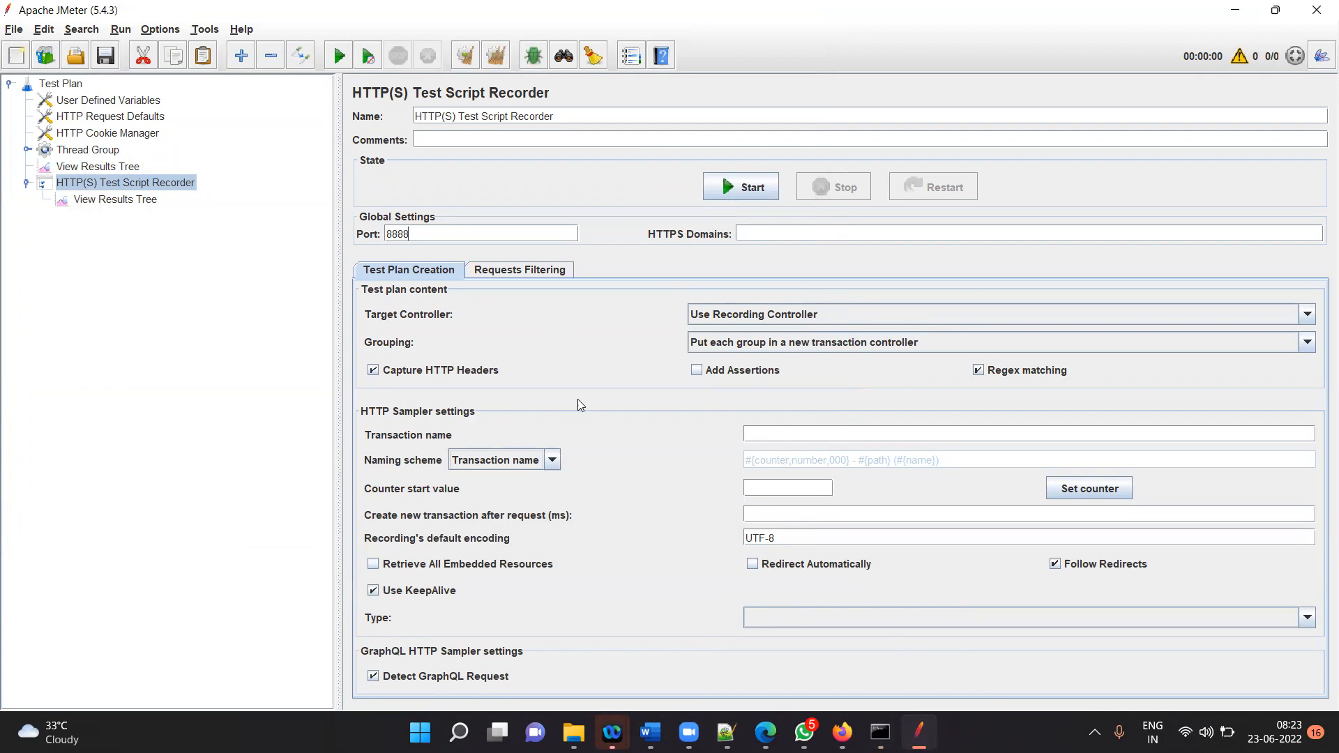
- Select Use Recording Controller as the test script recorder's target controller
click(784, 320)
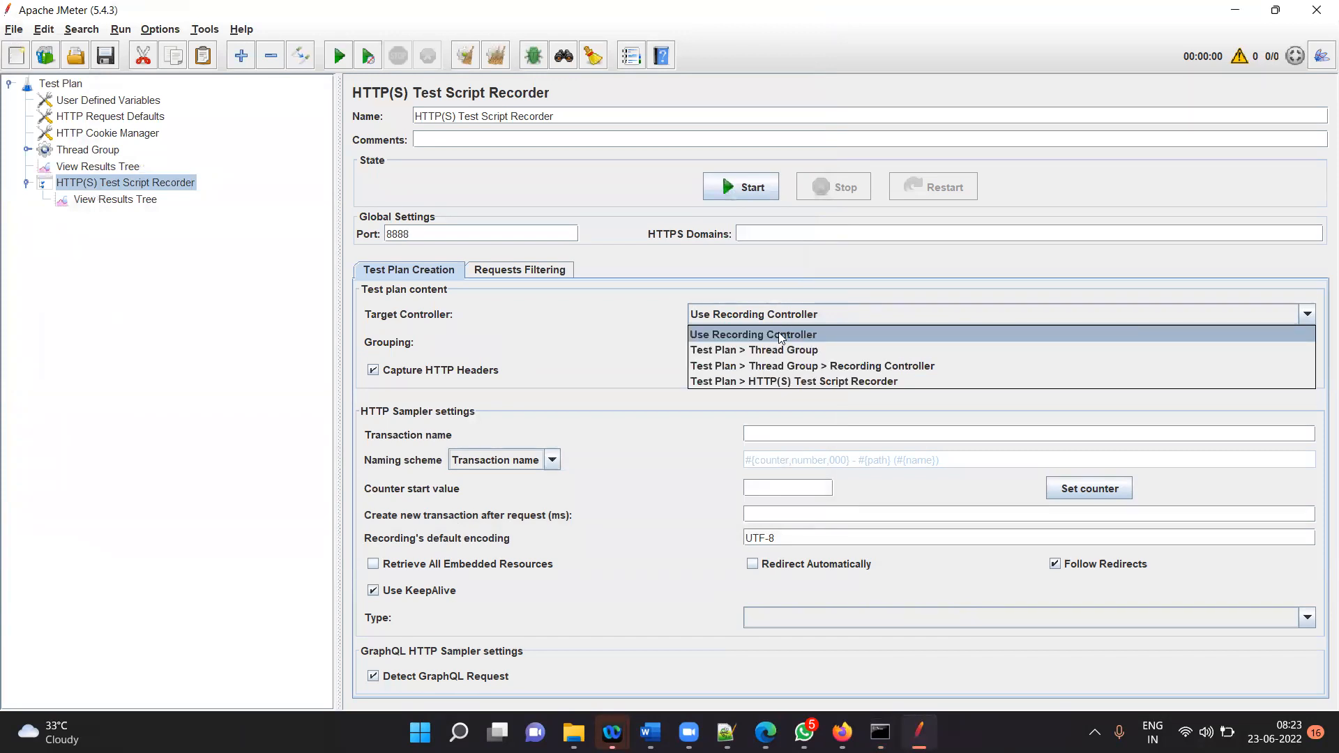
click(778, 335)
click(780, 318)
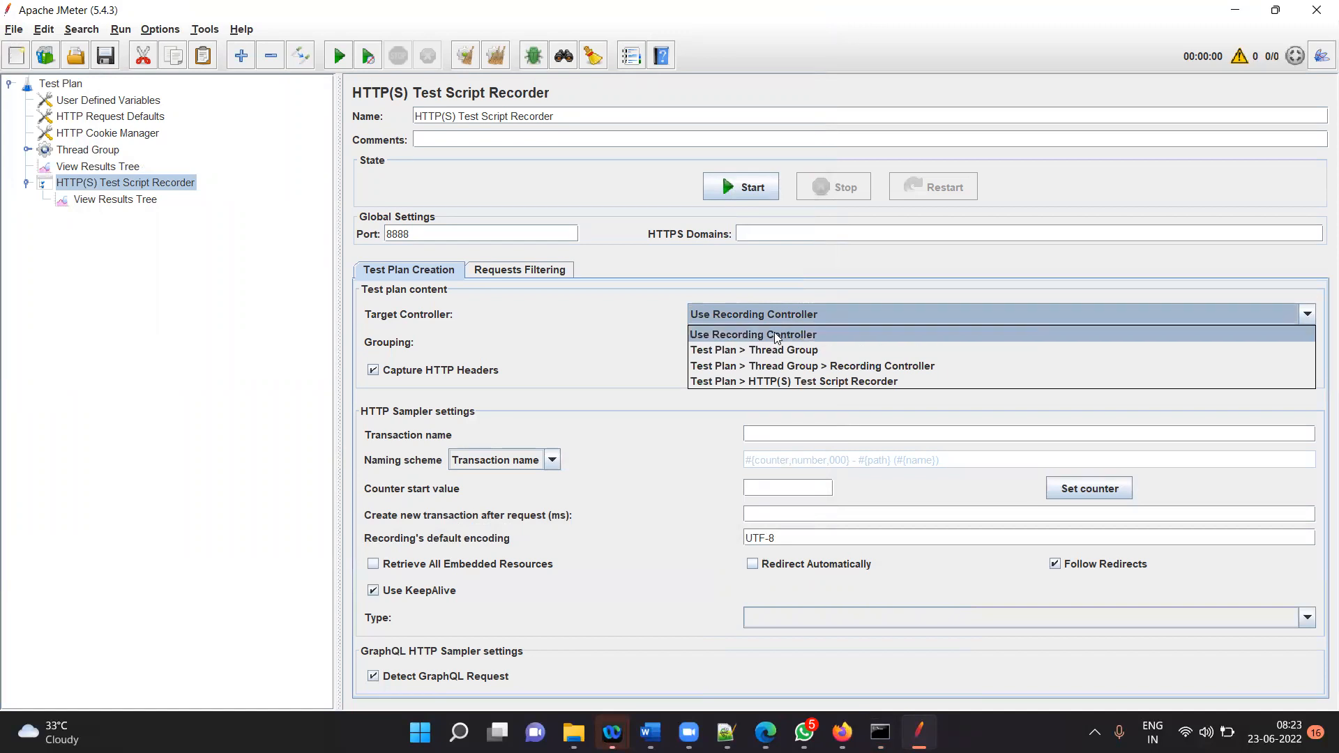
click(774, 334)
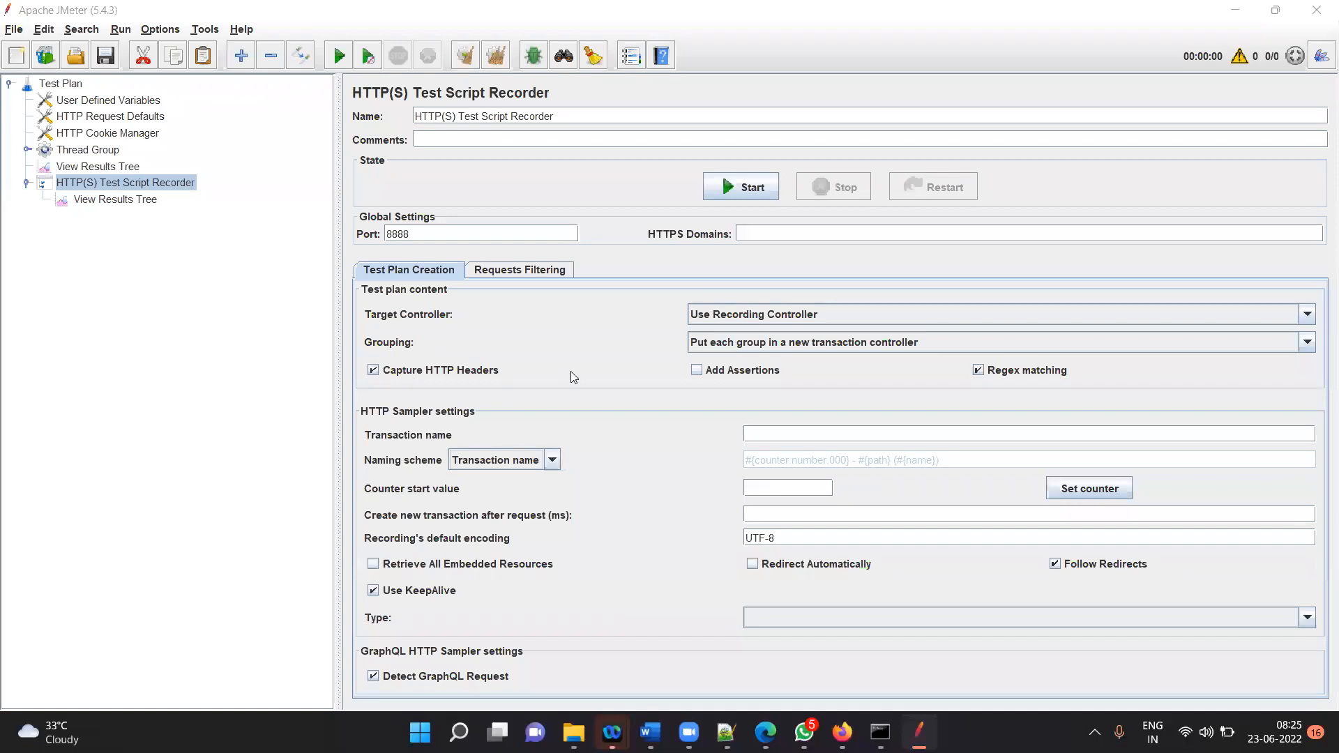
- Turn off Regex matching in the recorder's test plan content, switching Add Assertions on and back off
click(709, 374)
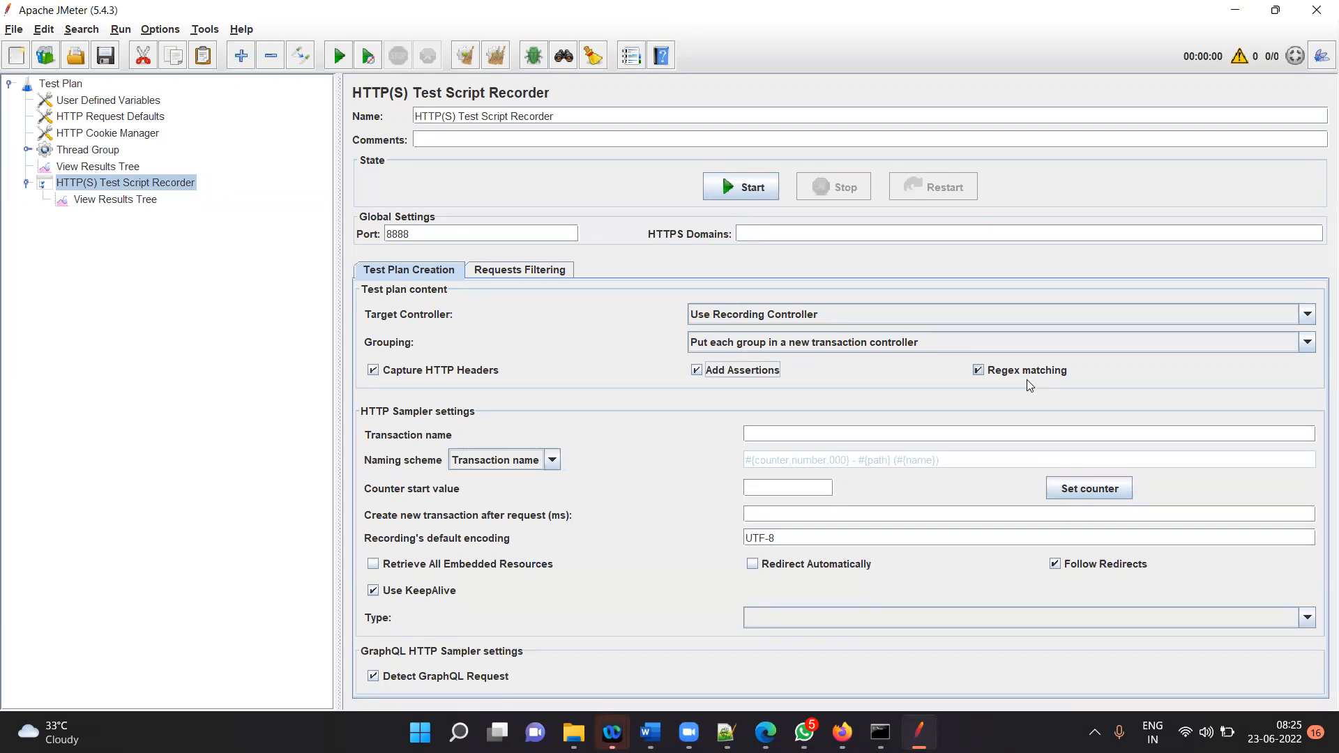
click(979, 371)
click(698, 371)
- Set the recorder's HTTP sampler transaction name to webtours_01_ticketbooking_01_welcomepage
click(855, 437)
text(webtours_01_ticketbooking)
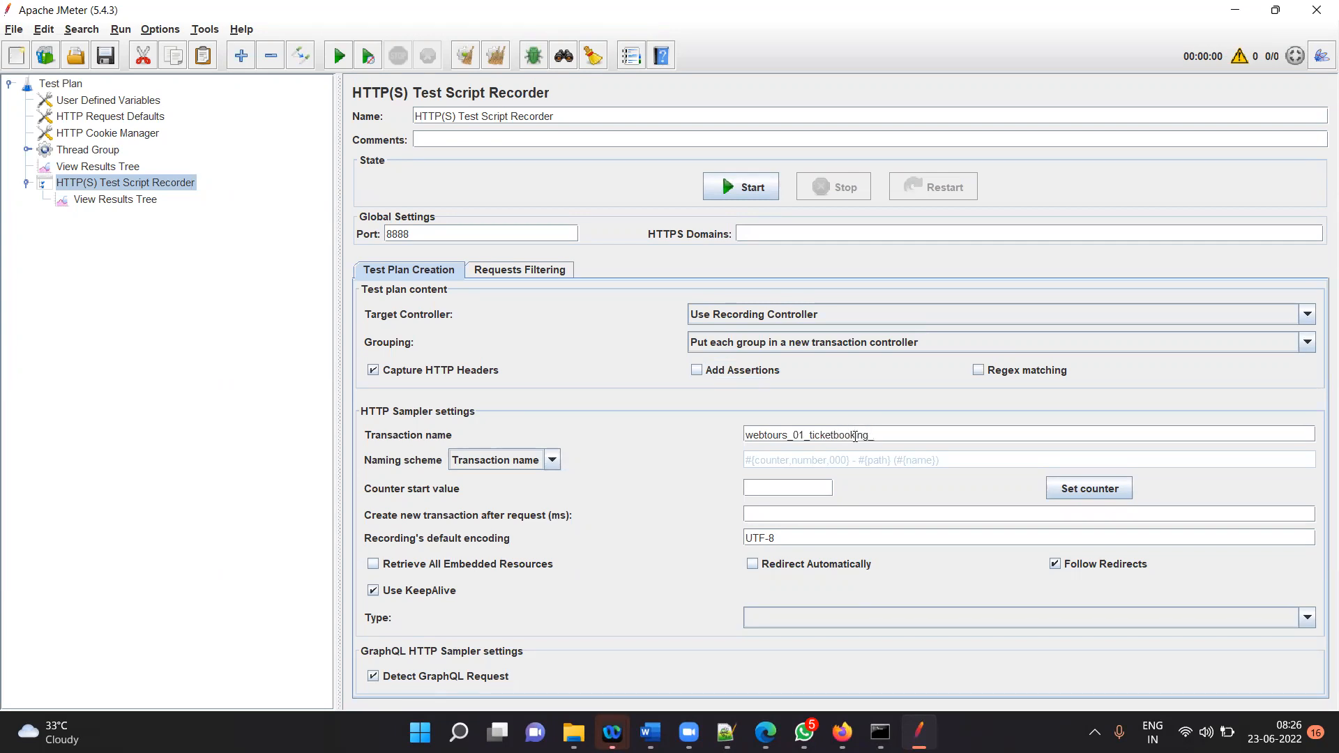
text(_01_)
text(welcomepage)
shift+click(955, 436)
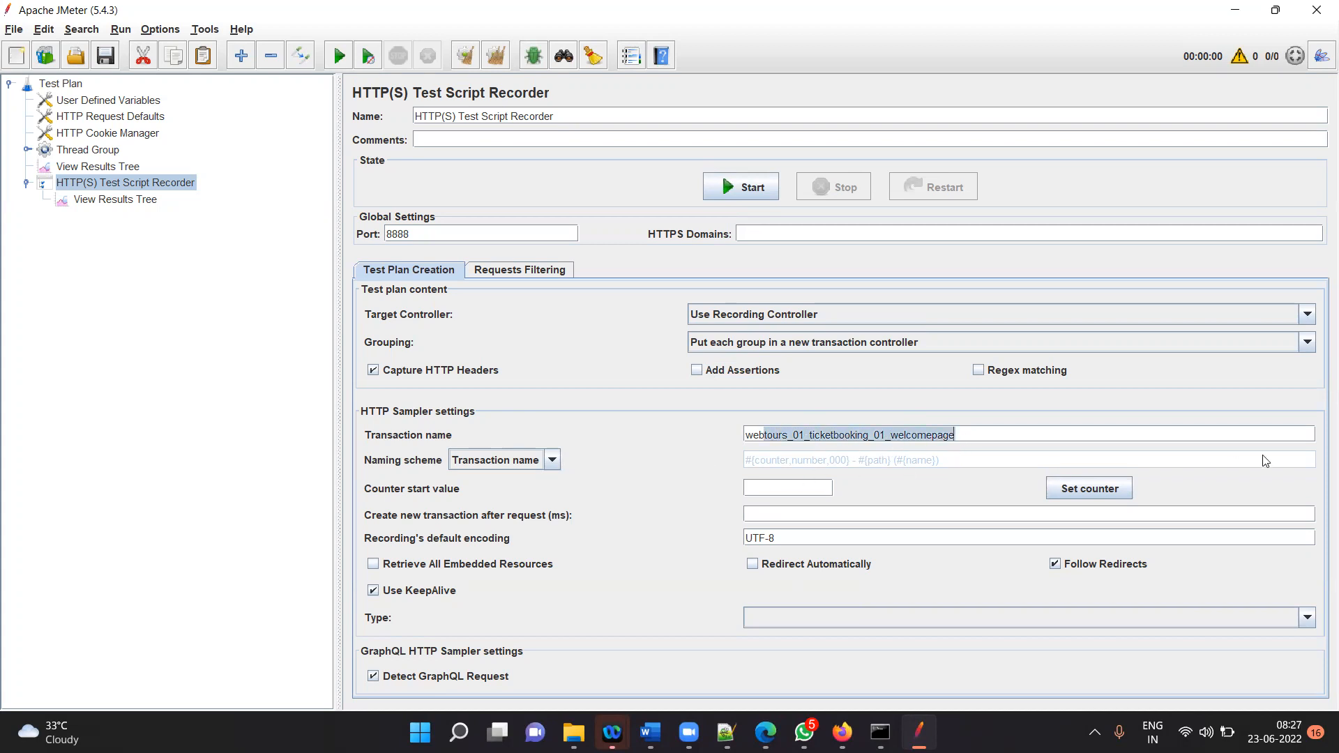
- Review the recorder's naming scheme options, keeping Transaction name, and look over its request filtering settings
click(551, 462)
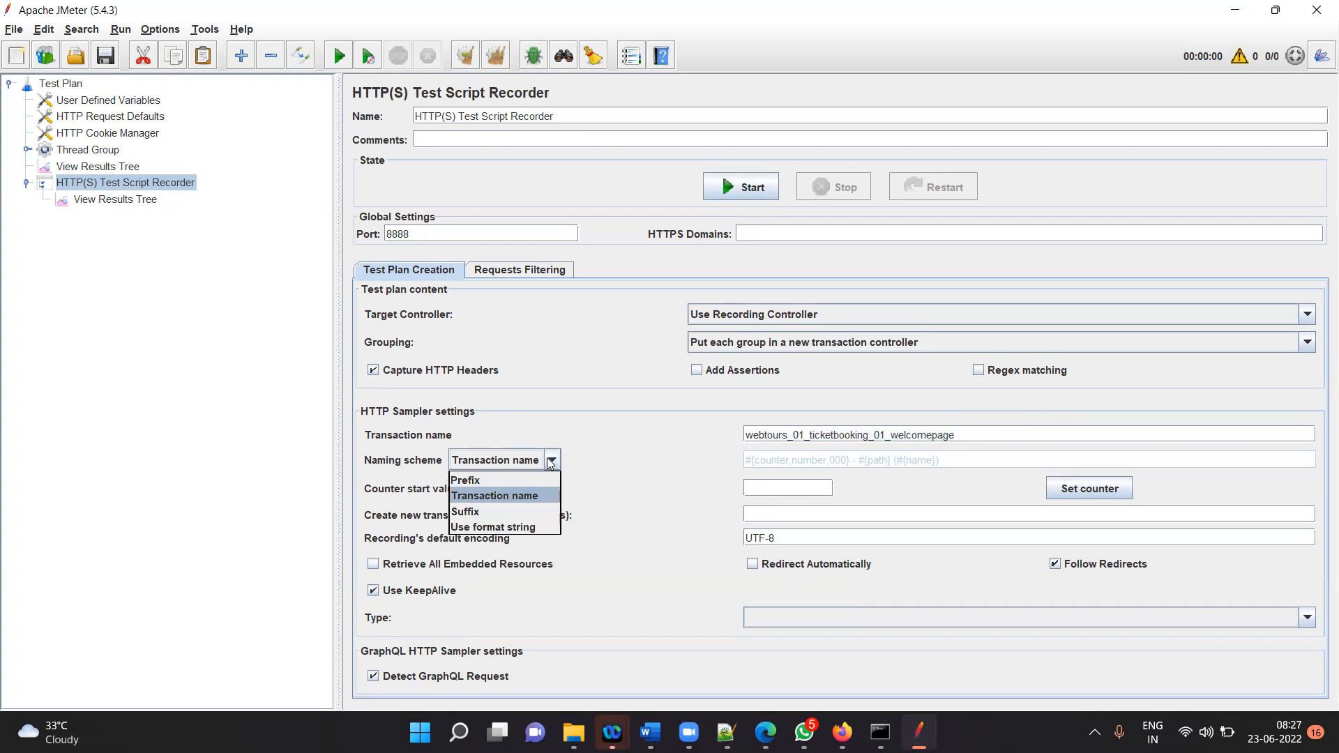
click(551, 461)
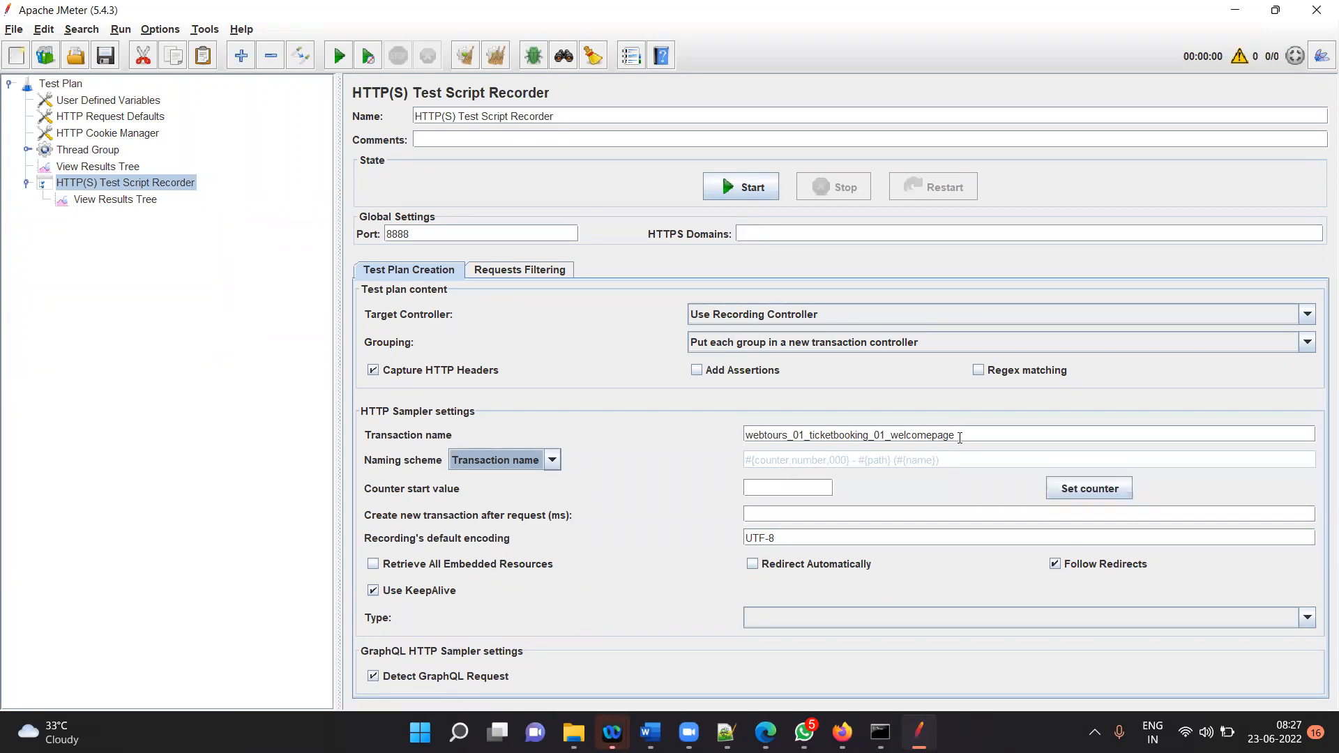
click(886, 434)
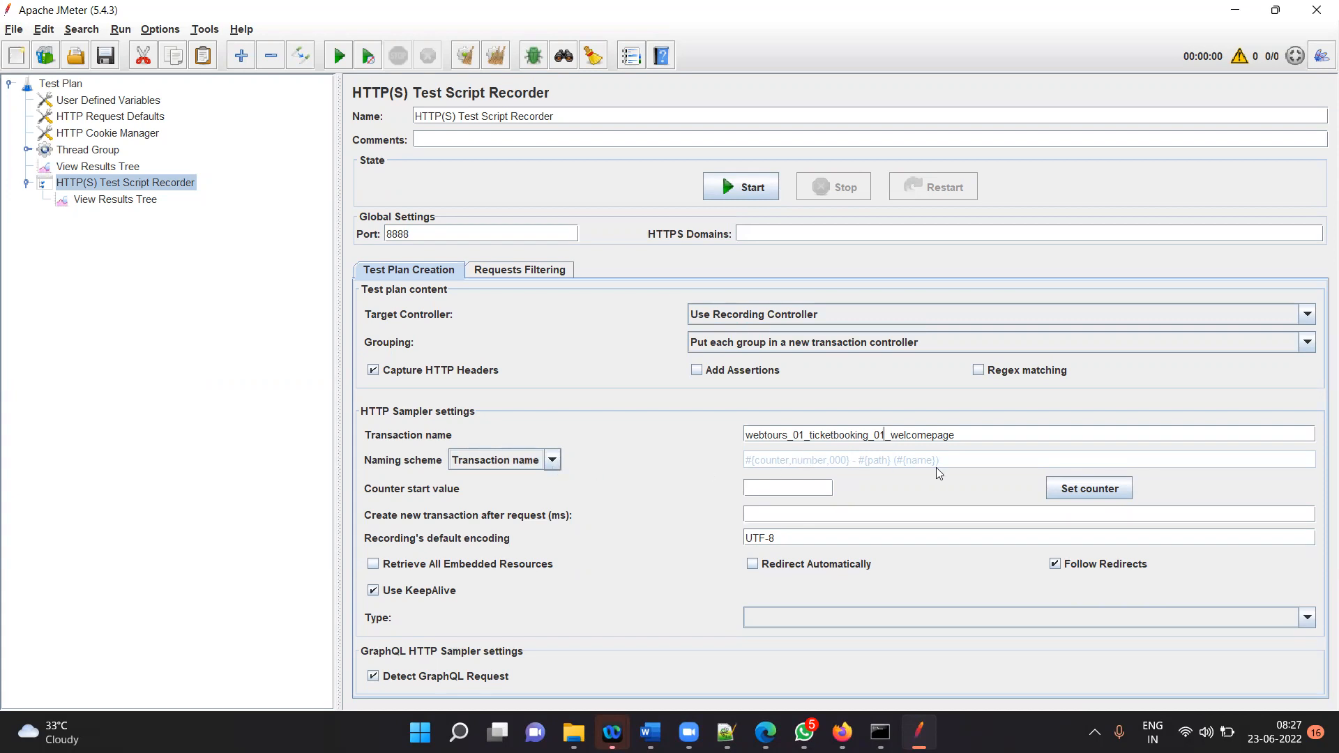
click(552, 461)
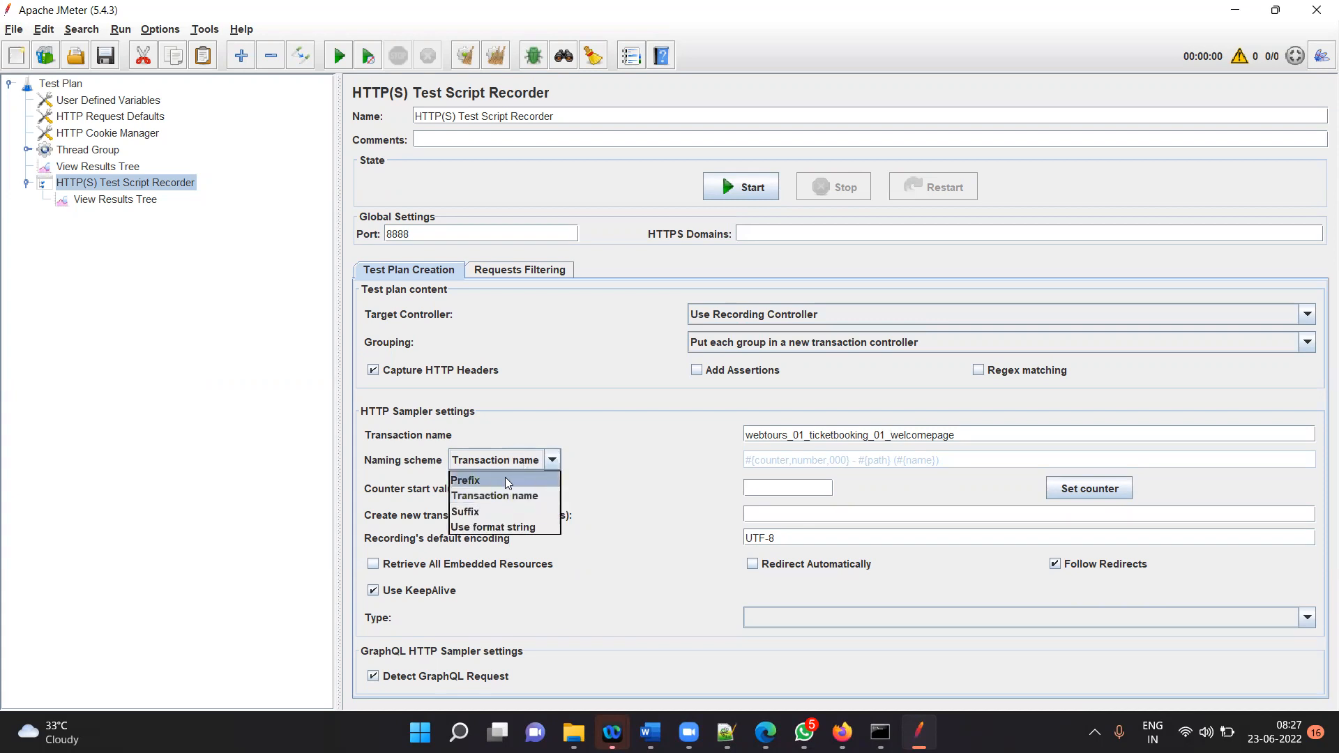
click(512, 494)
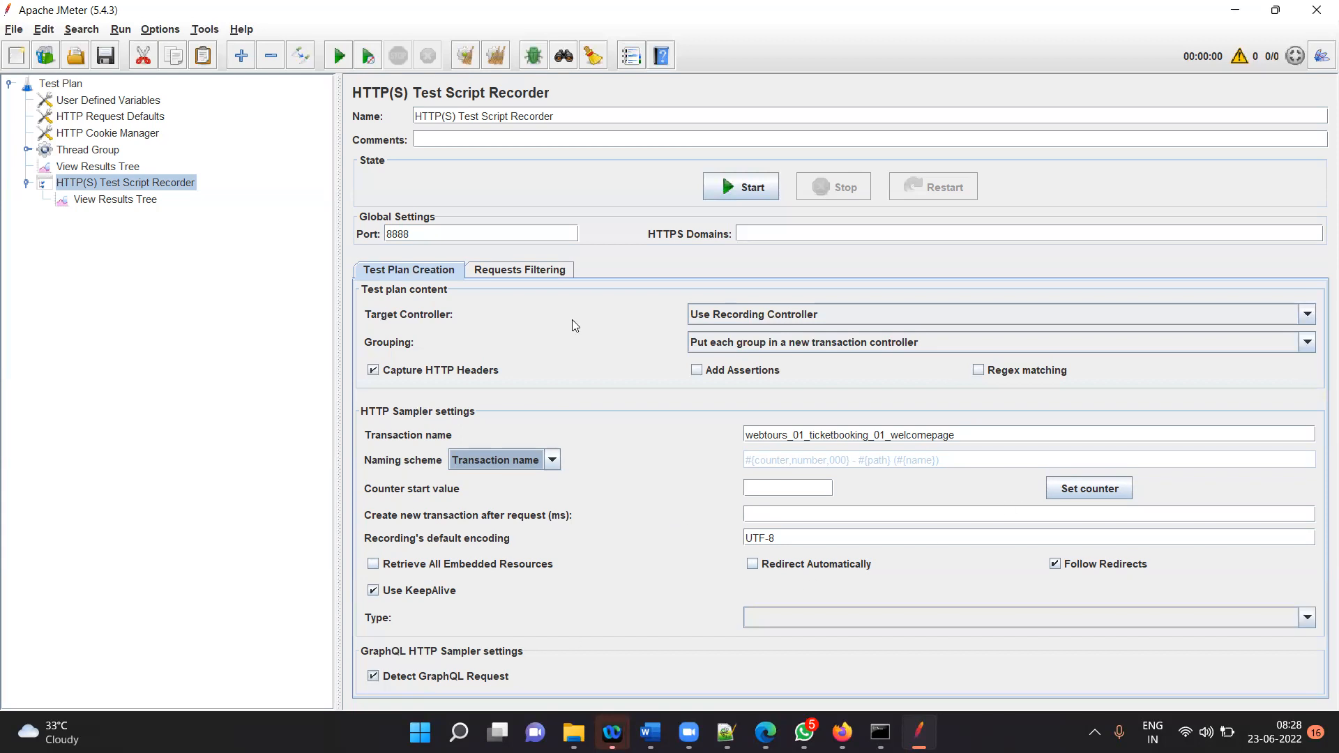
click(526, 270)
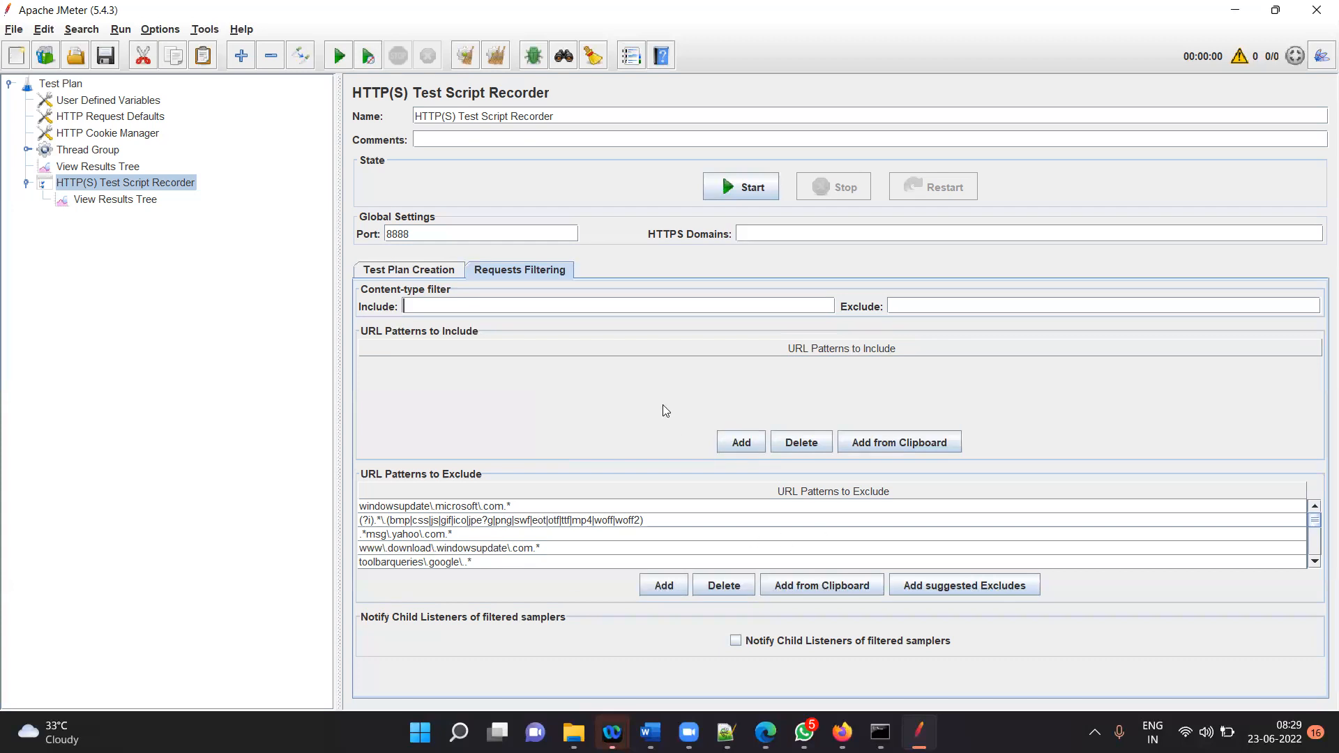
click(405, 273)
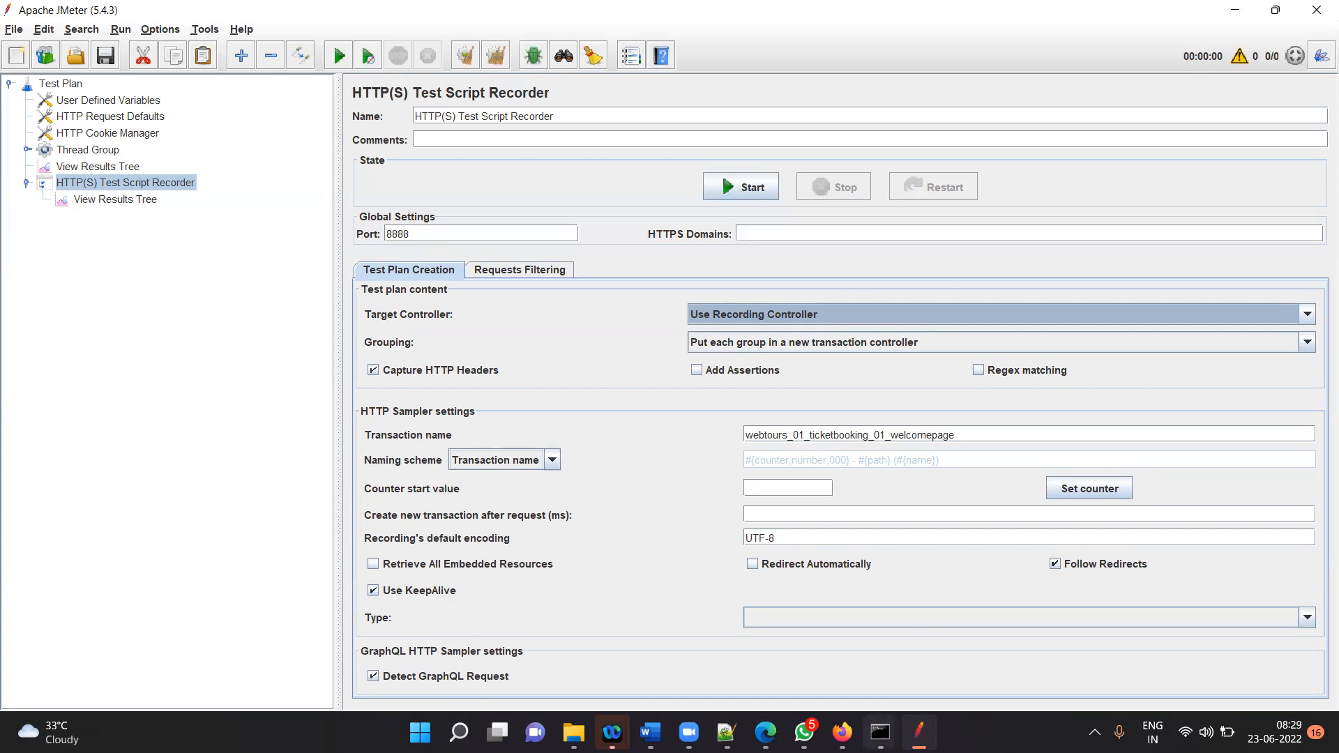
- Switch to Firefox and accept the manual proxy configuration for localhost on port 8888
click(842, 732)
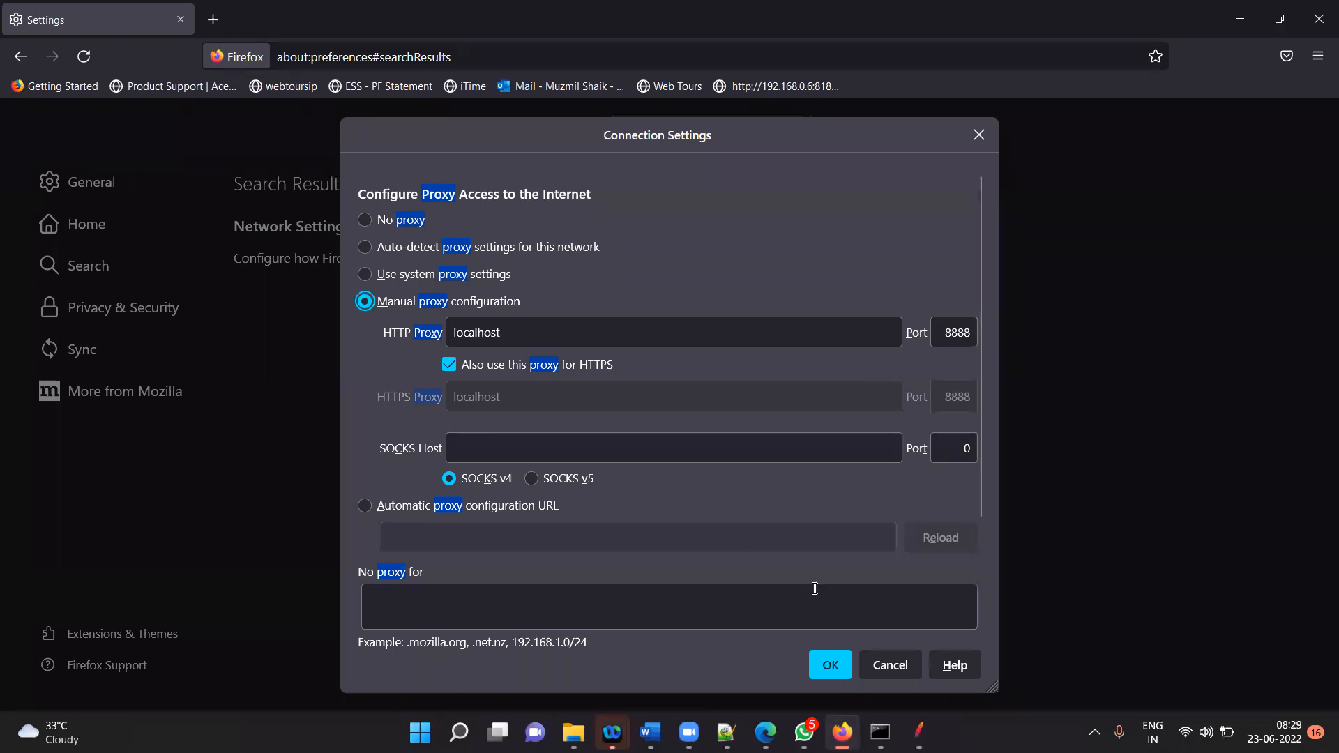
click(828, 667)
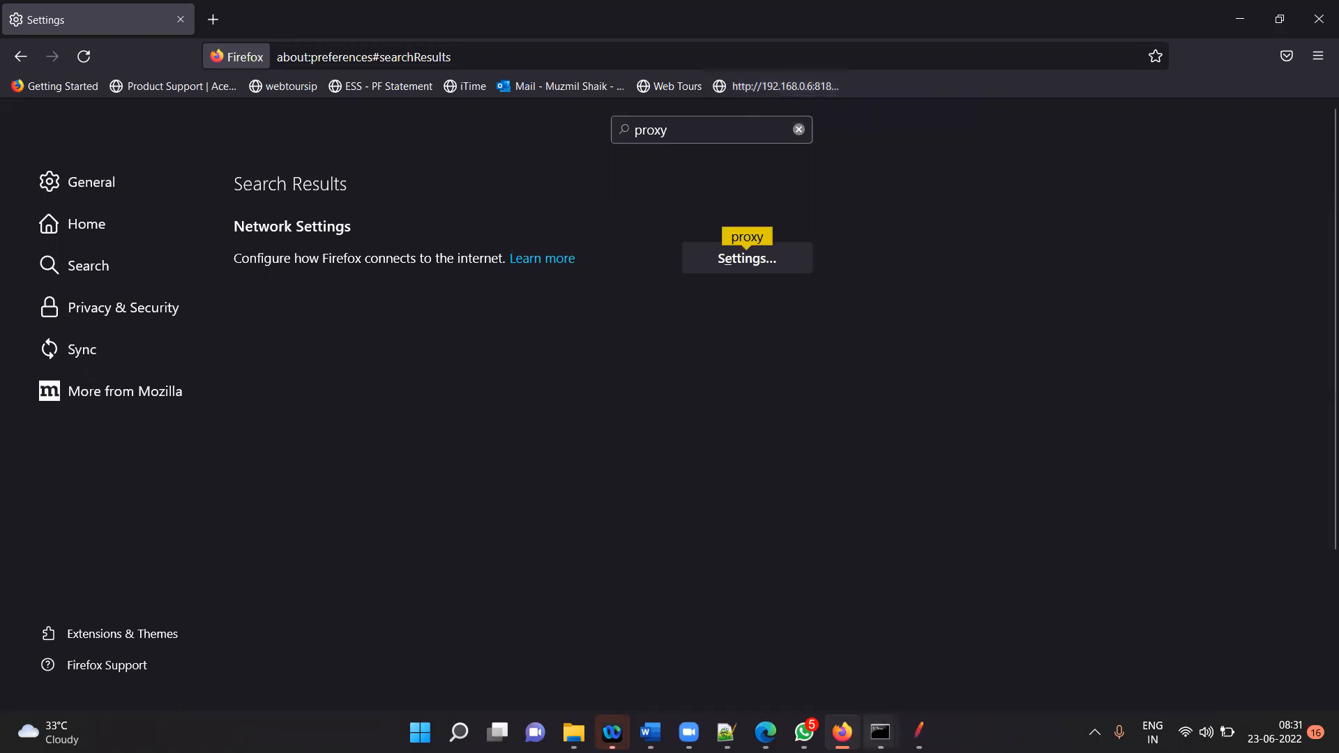
- Examine the server IP address in the WebTours Apache server's command window, and minimize the window
mouse_move(881, 732)
click(784, 637)
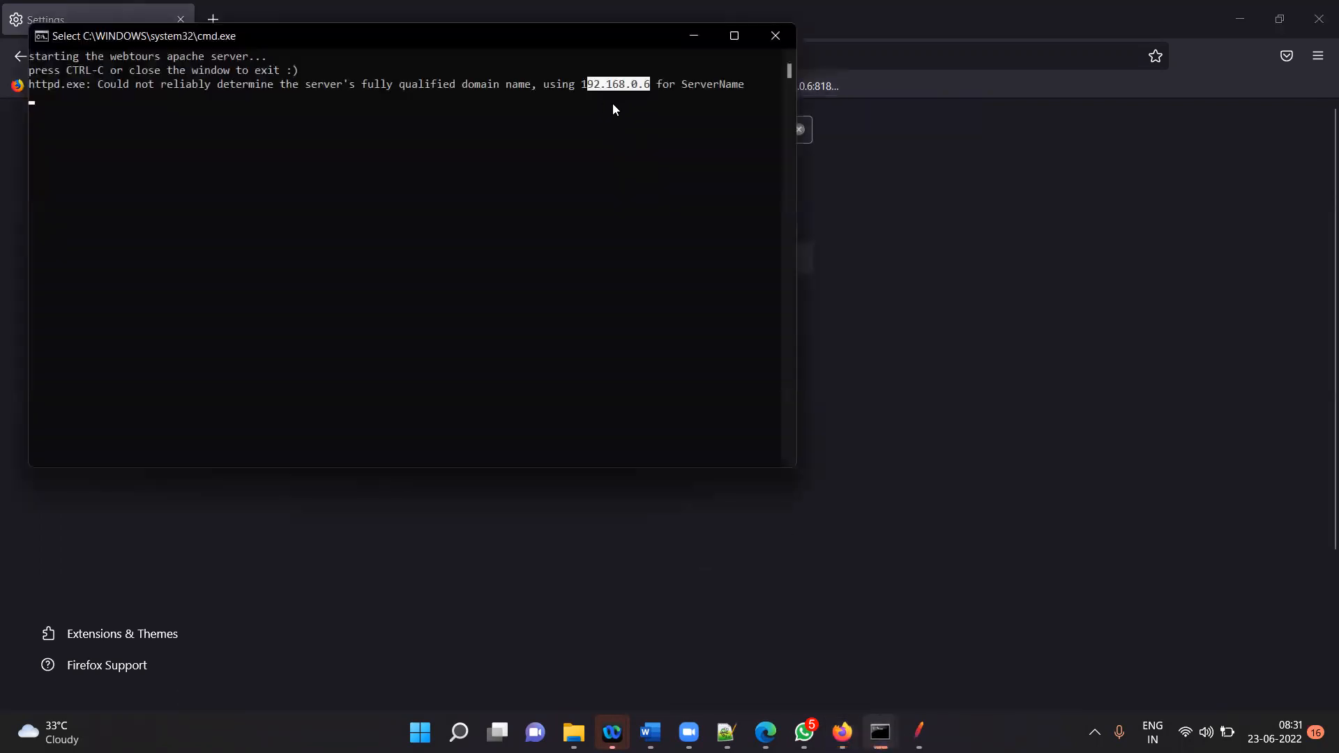
click(620, 111)
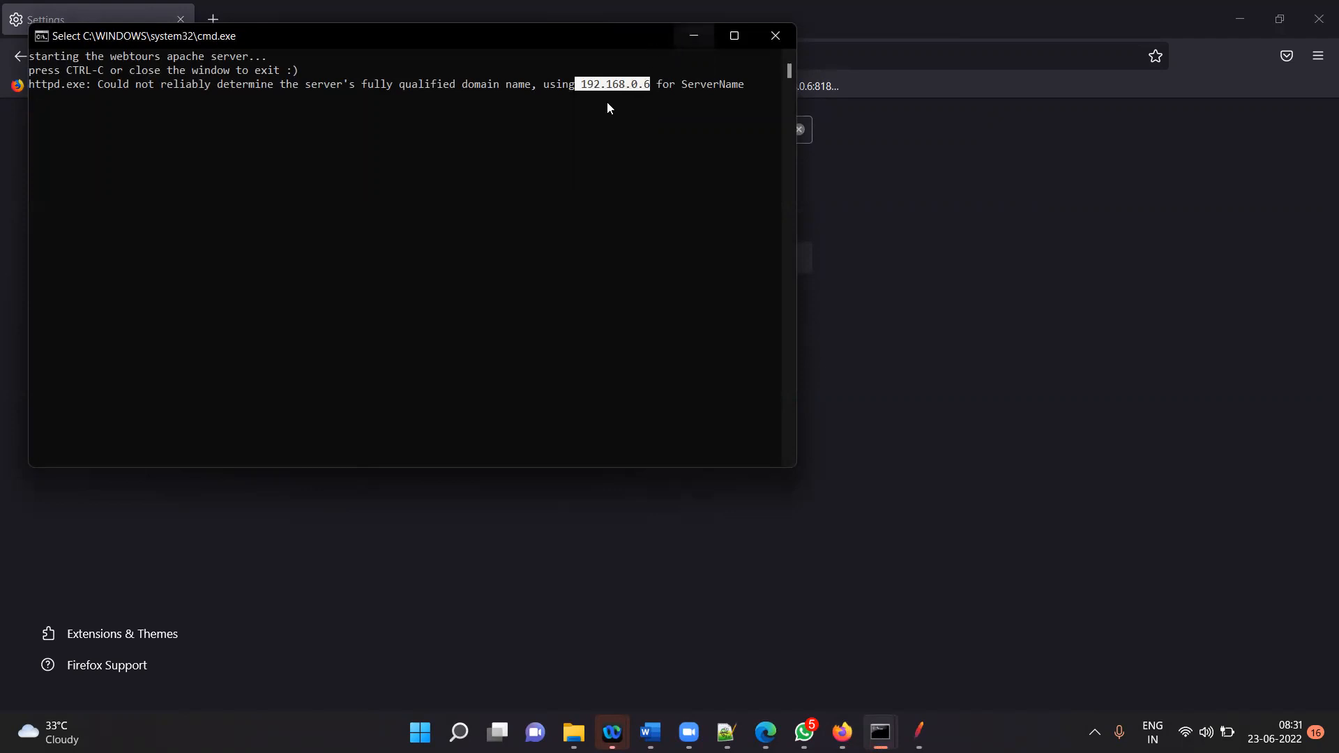
click(615, 85)
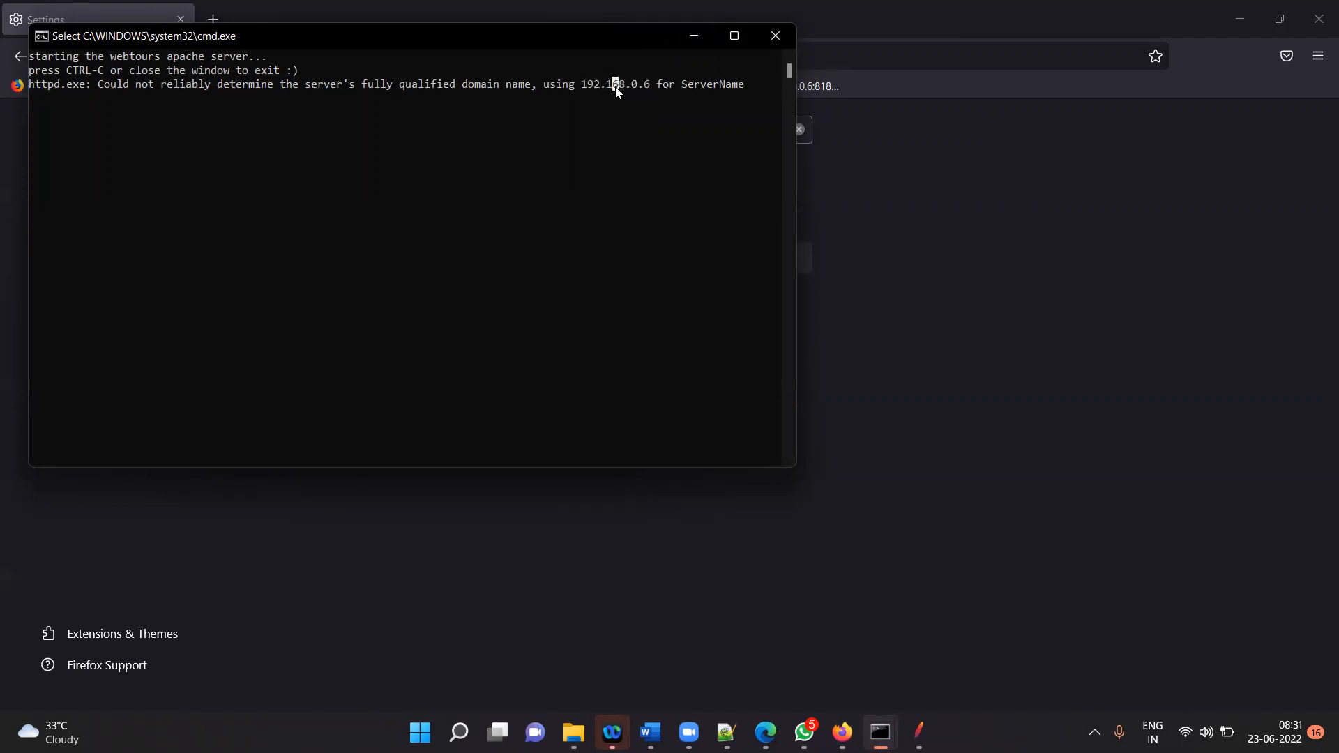
drag(580, 84, 650, 86)
click(689, 38)
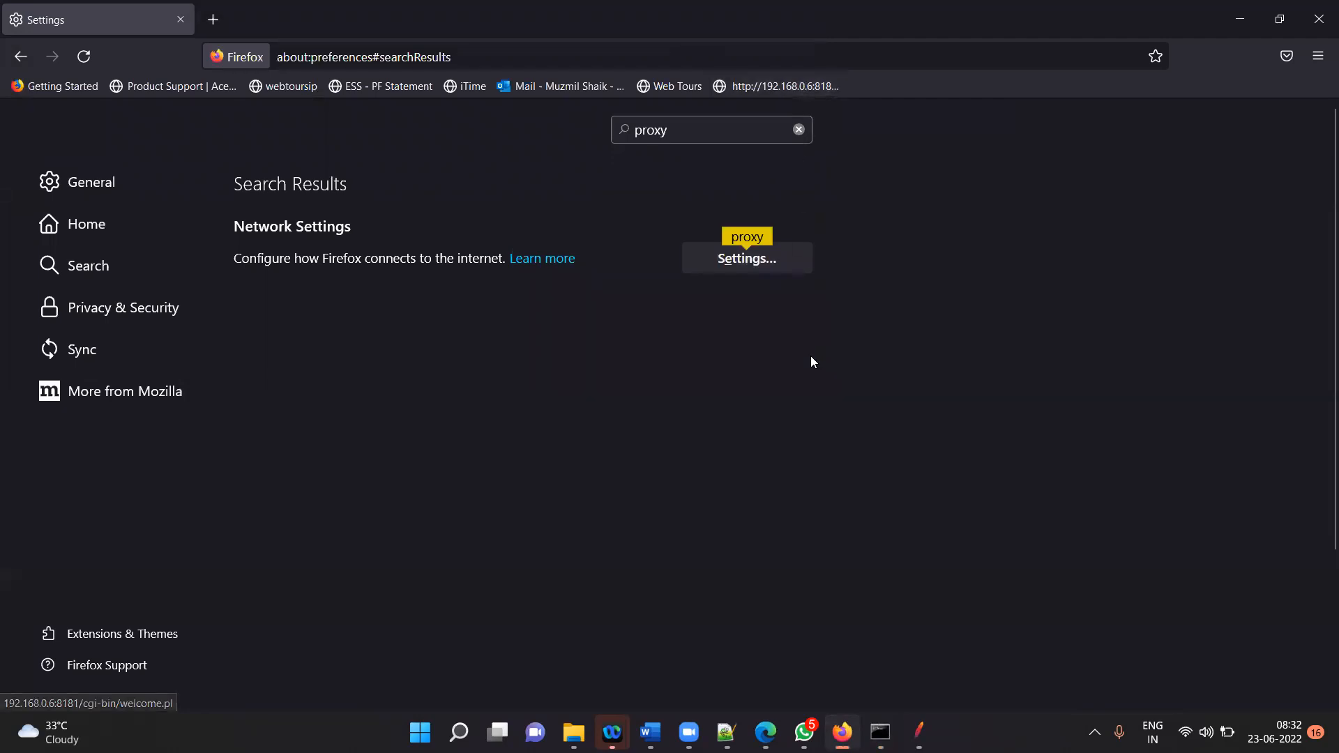
click(919, 732)
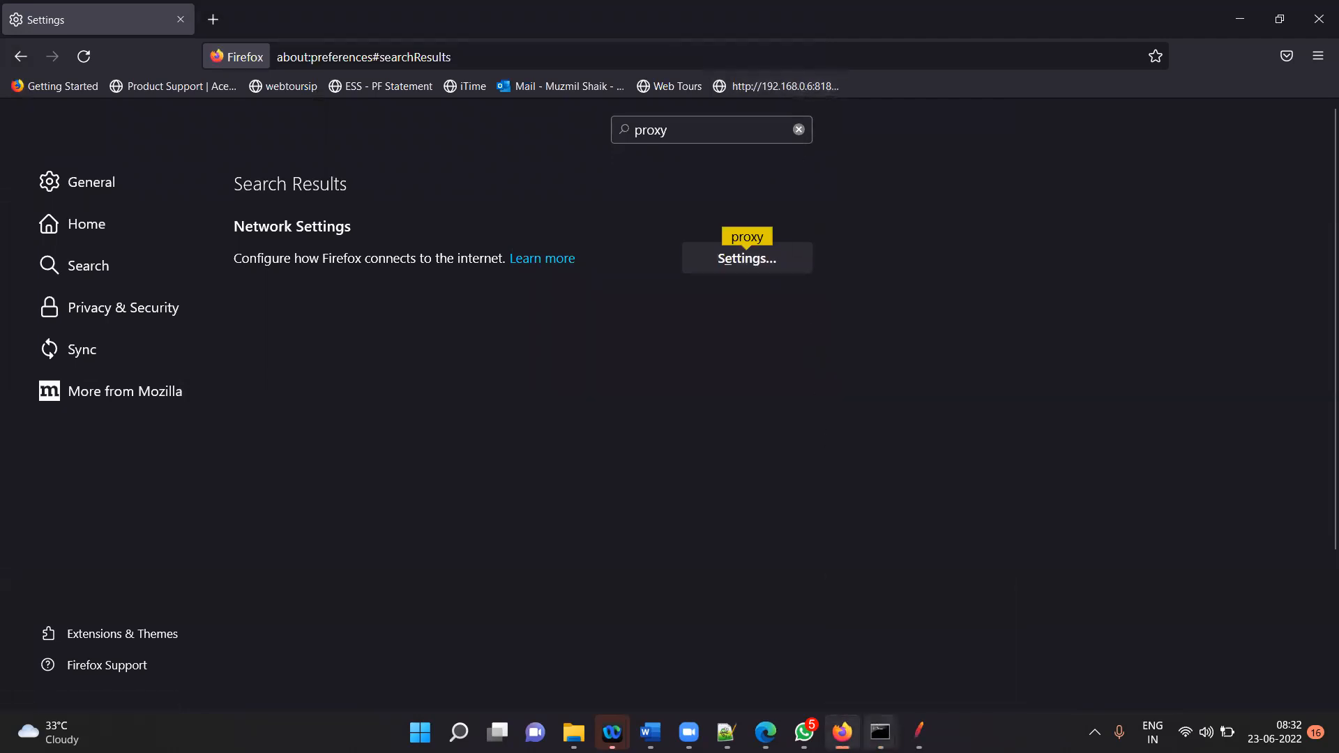
click(919, 733)
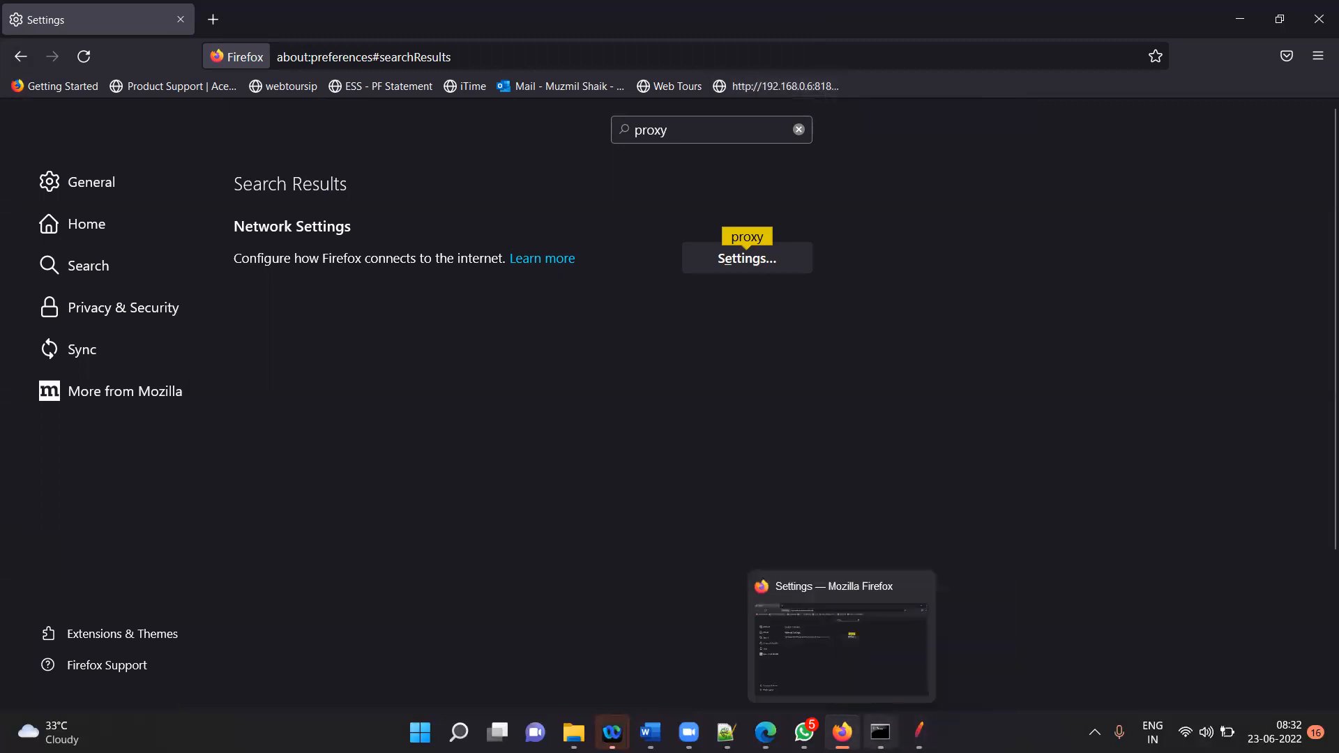
mouse_move(880, 732)
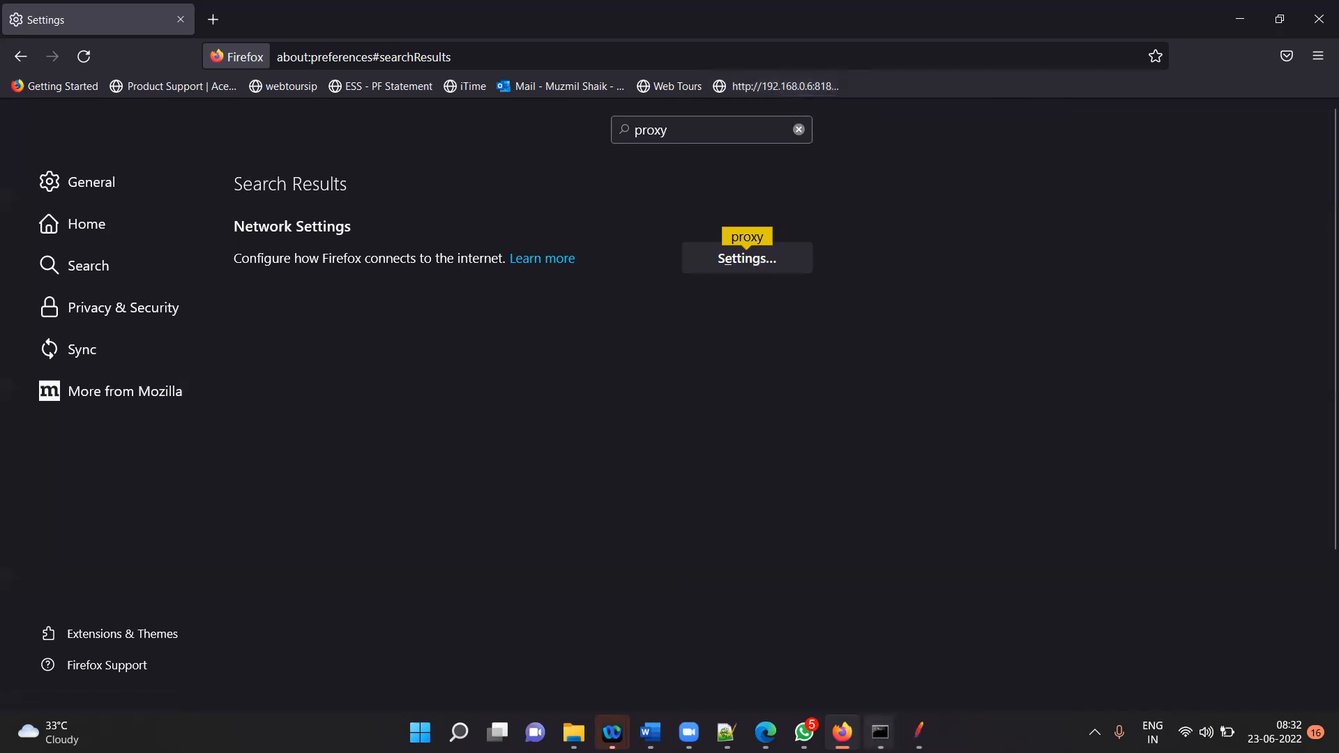
click(715, 622)
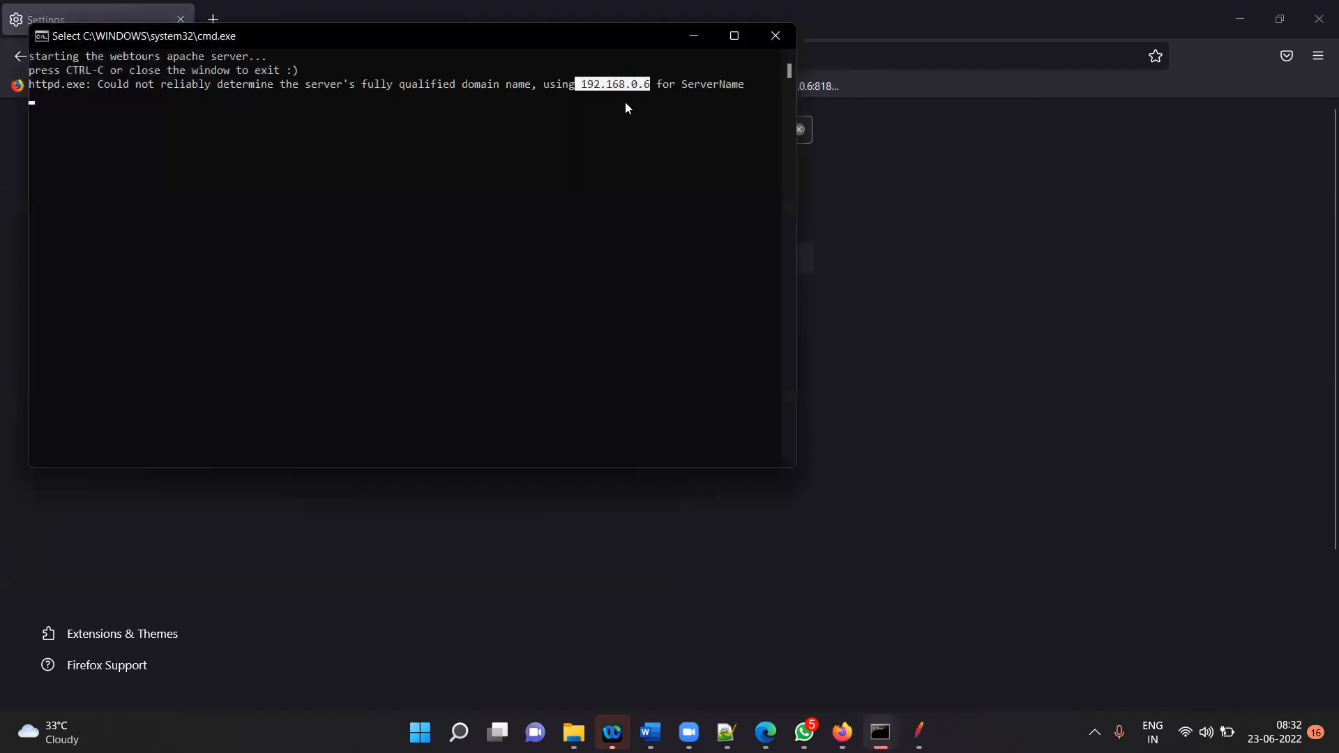
click(627, 102)
drag(583, 85, 649, 87)
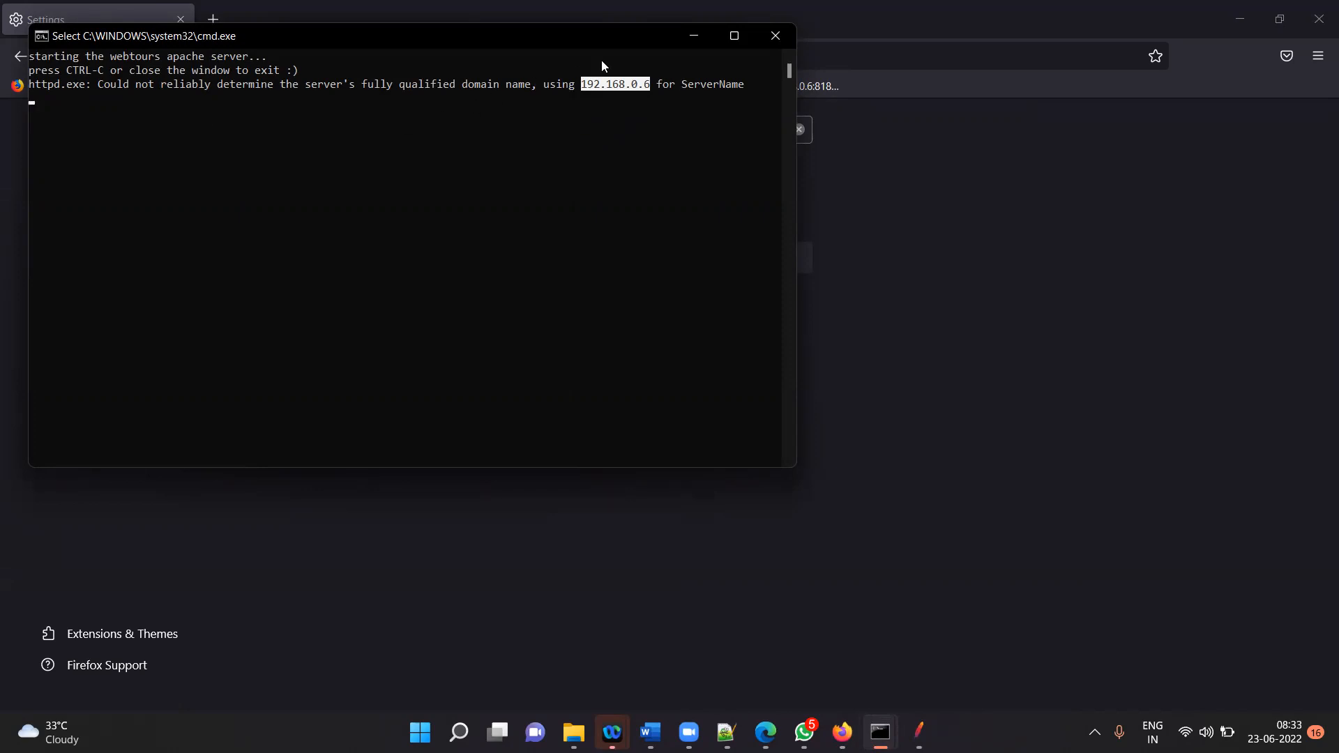
click(692, 36)
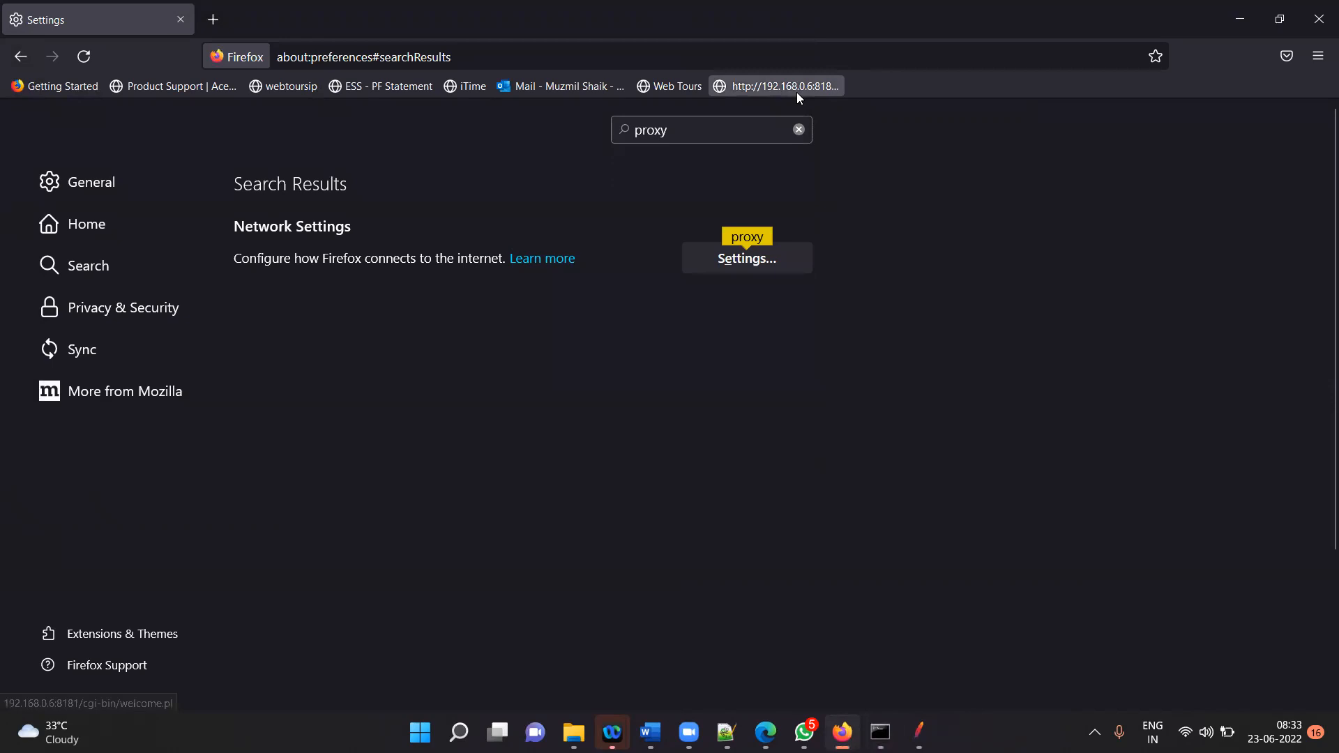
- Switch to JMeter, start the test script recorder on port 8888 and accept the root CA certificate notice
mouse_move(919, 733)
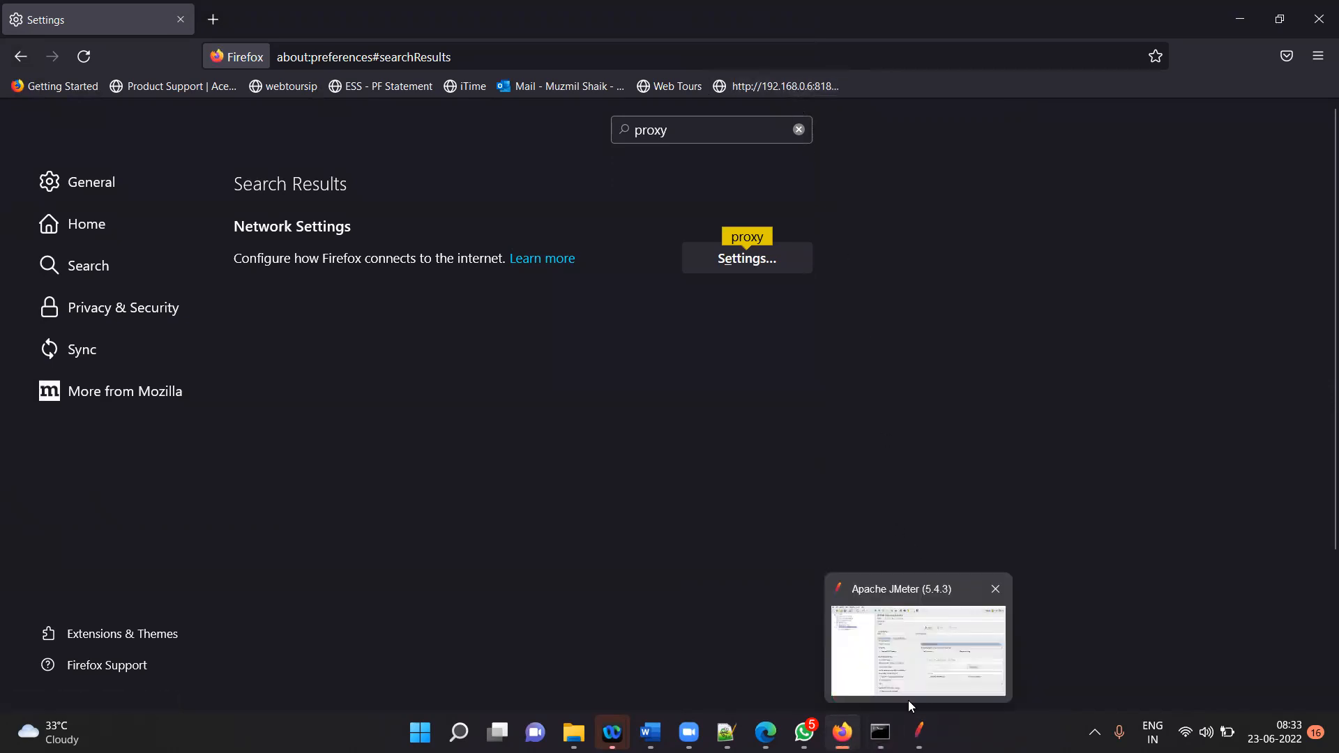
click(914, 648)
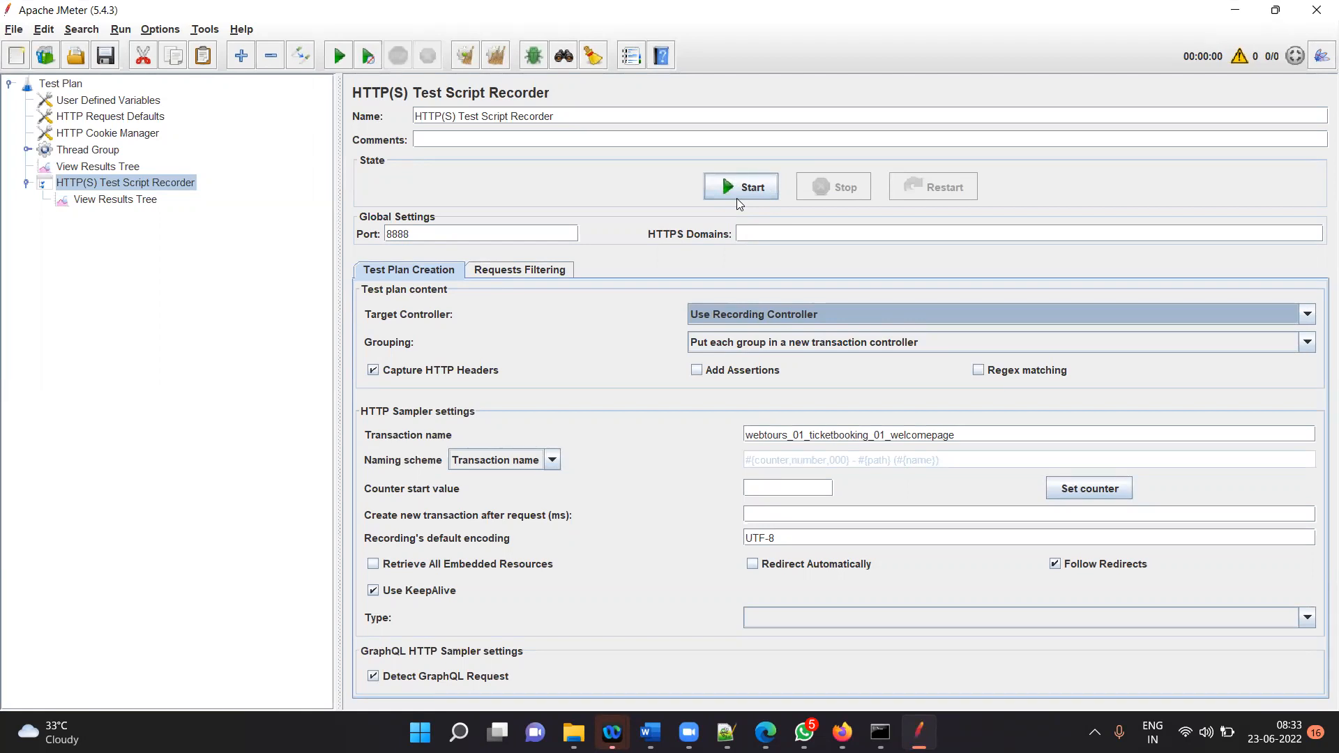
double_click(389, 234)
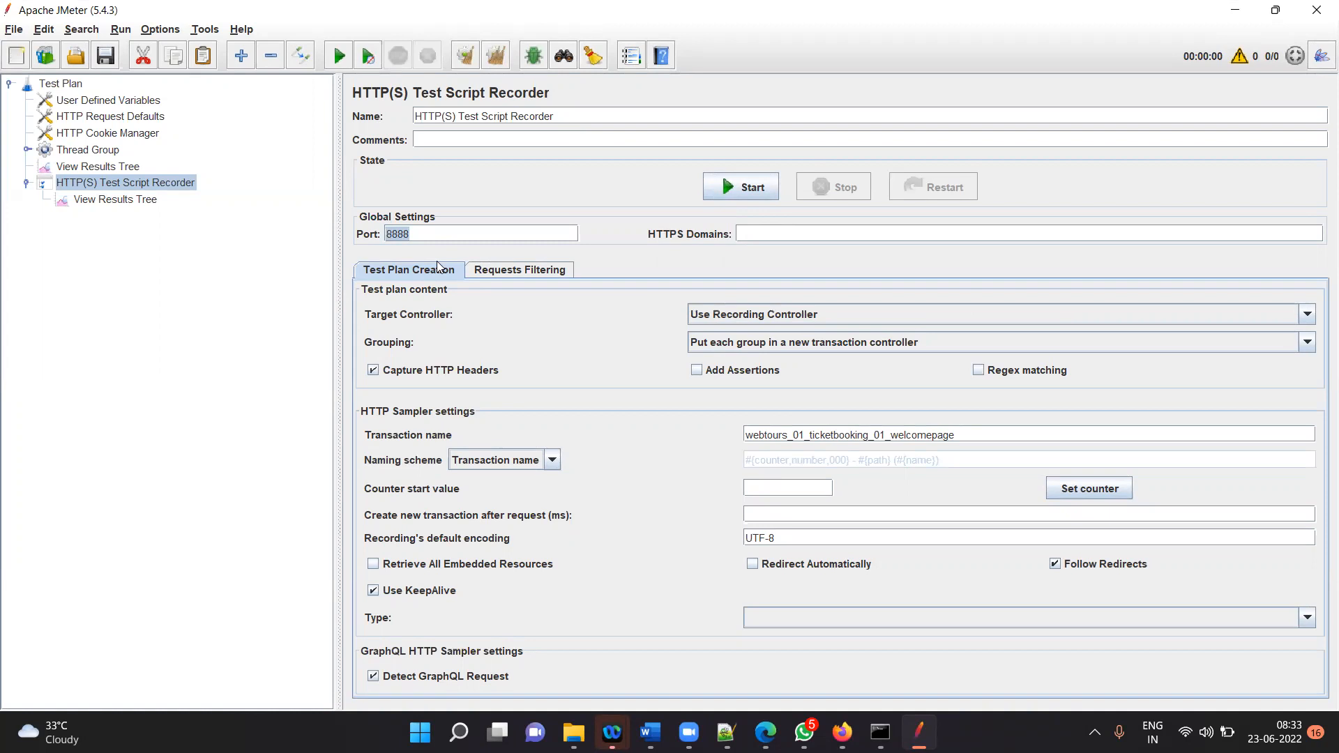
click(727, 190)
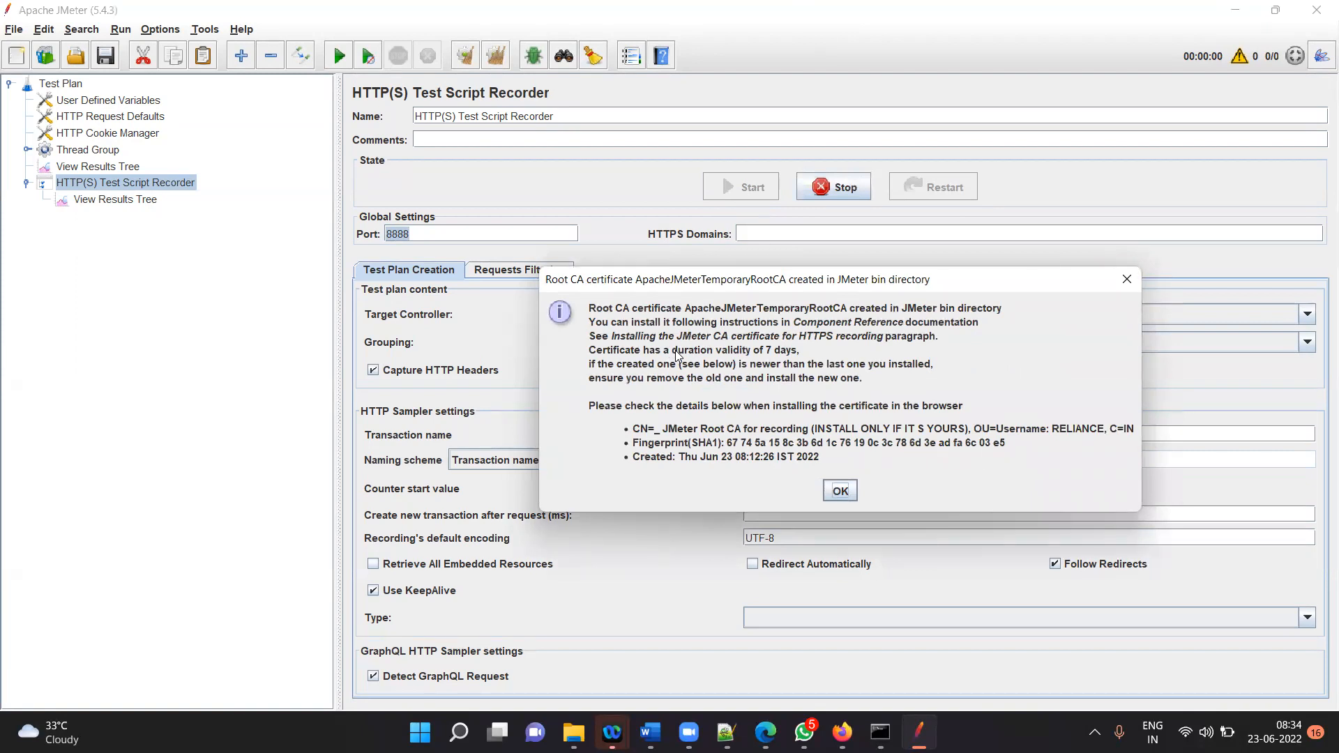
key(Return)
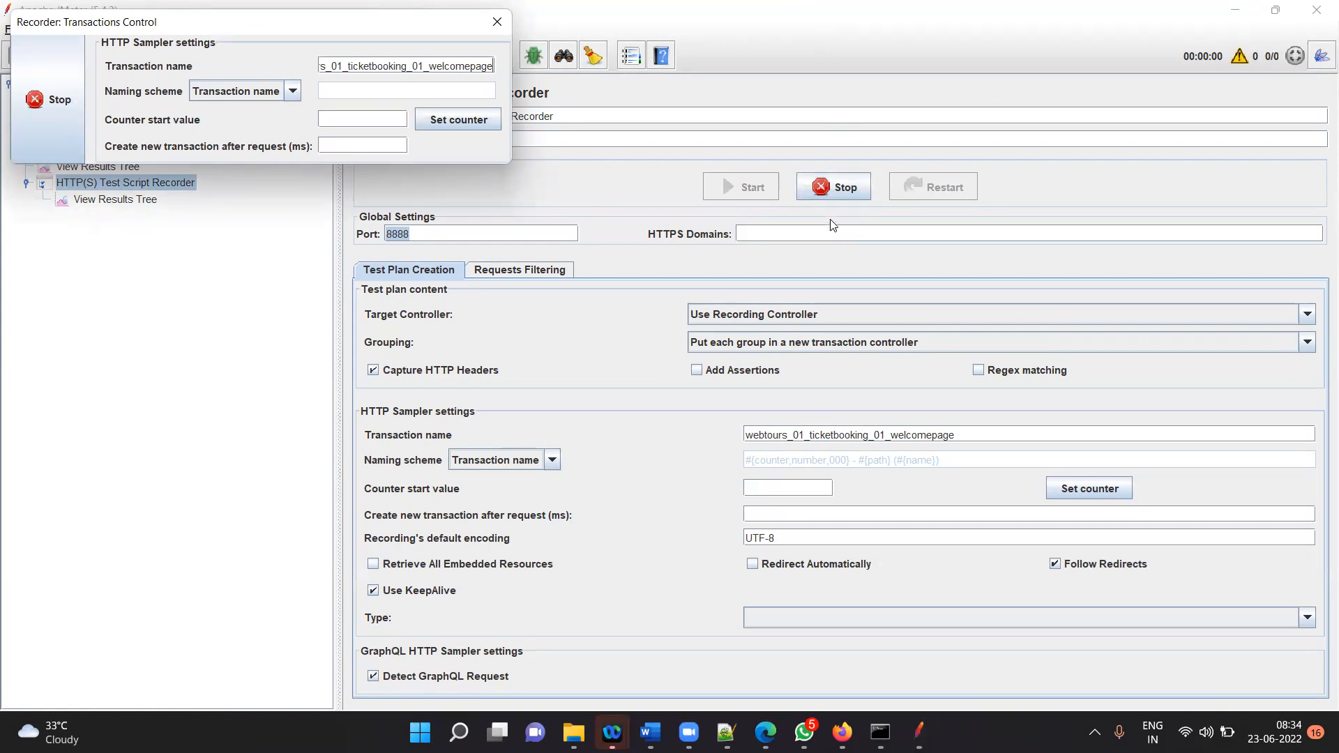
drag(300, 28, 414, 29)
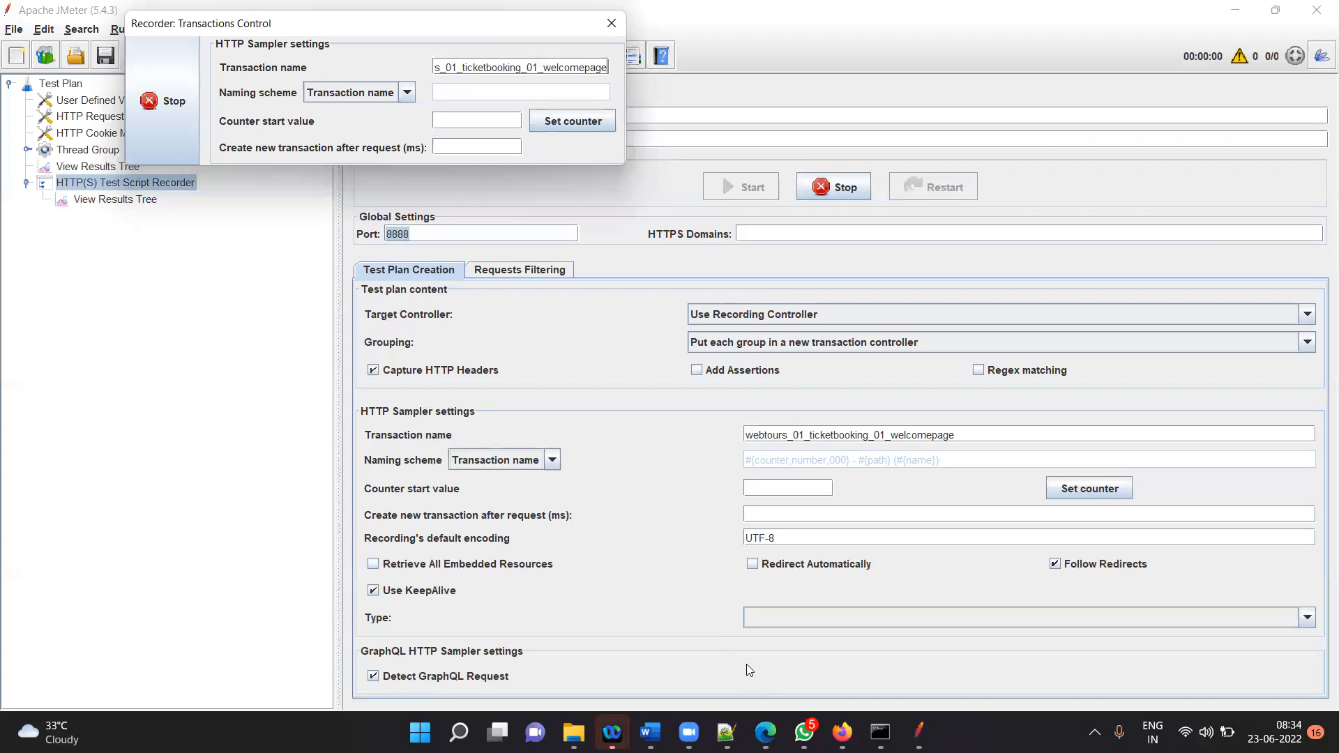
- In Firefox, replace the Settings tab with a new one and load the bookmarked 192.168.0.6:8181 Web Tours welcome page
click(842, 732)
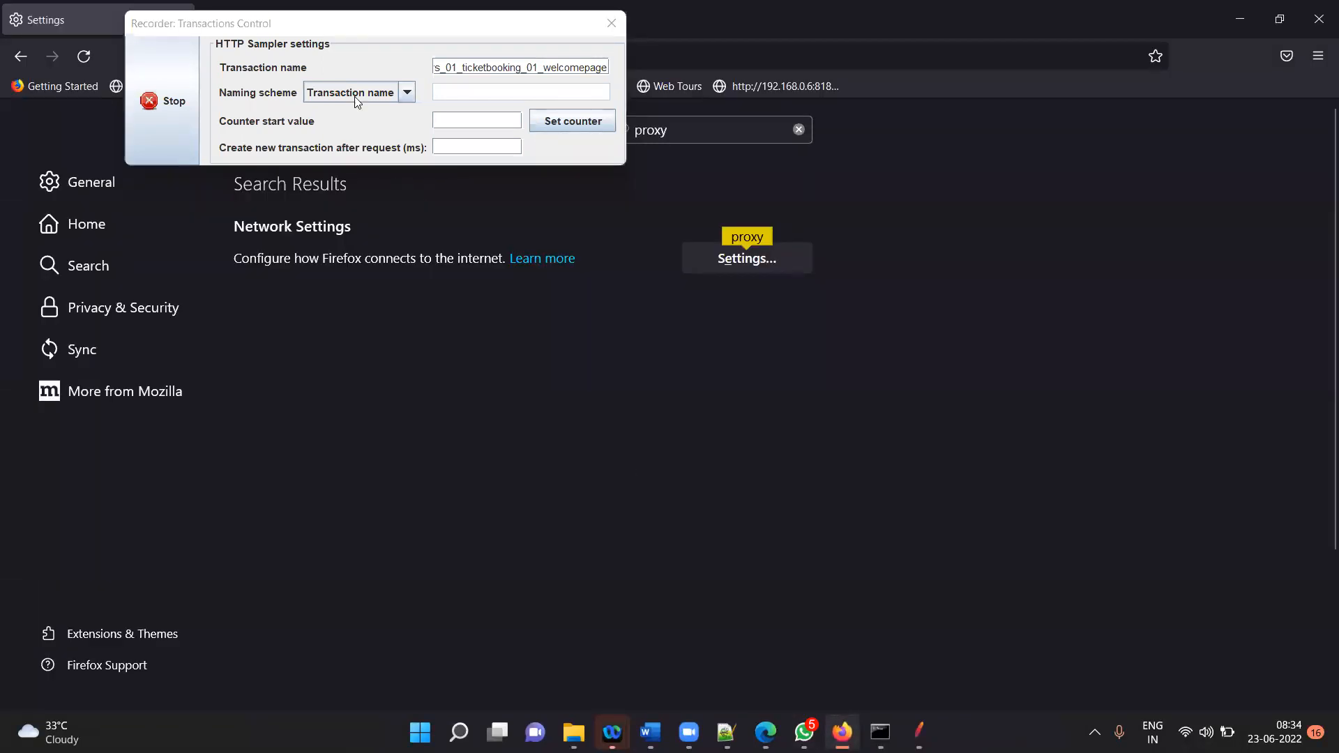
drag(353, 27, 677, 169)
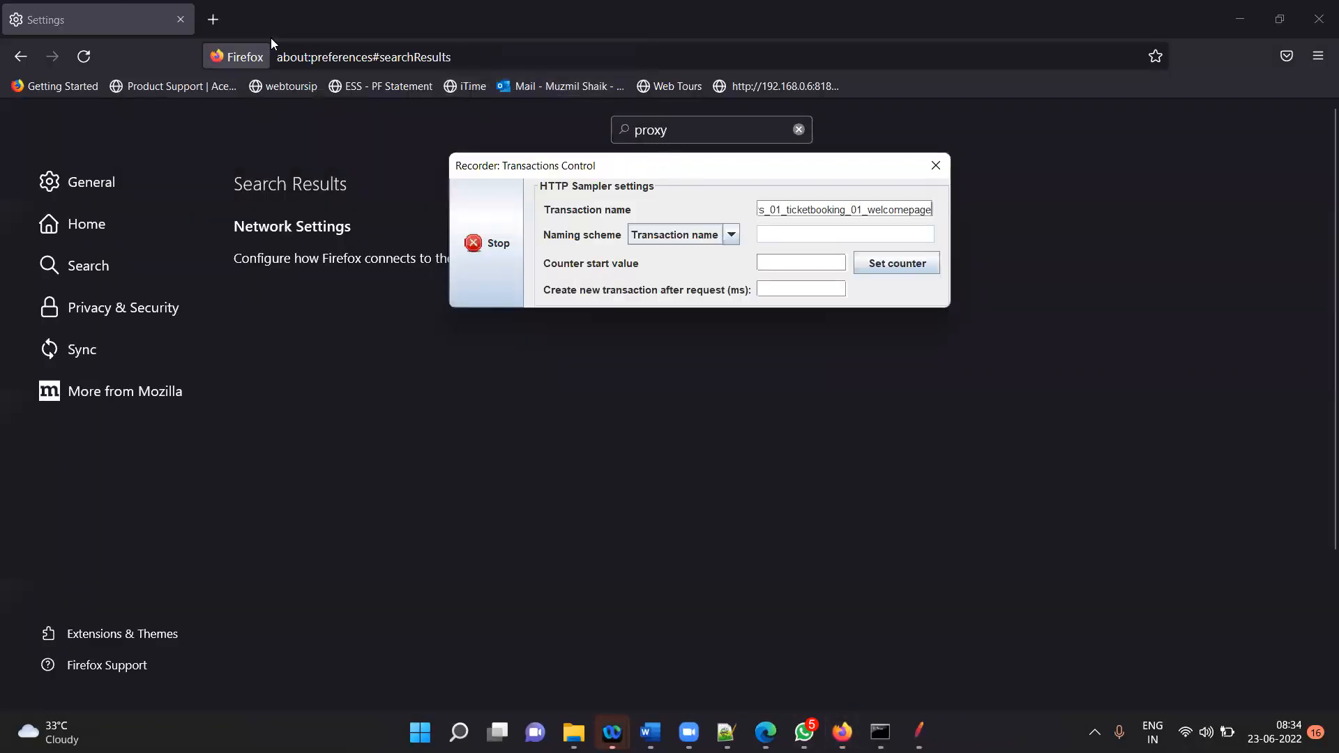
click(213, 20)
click(181, 20)
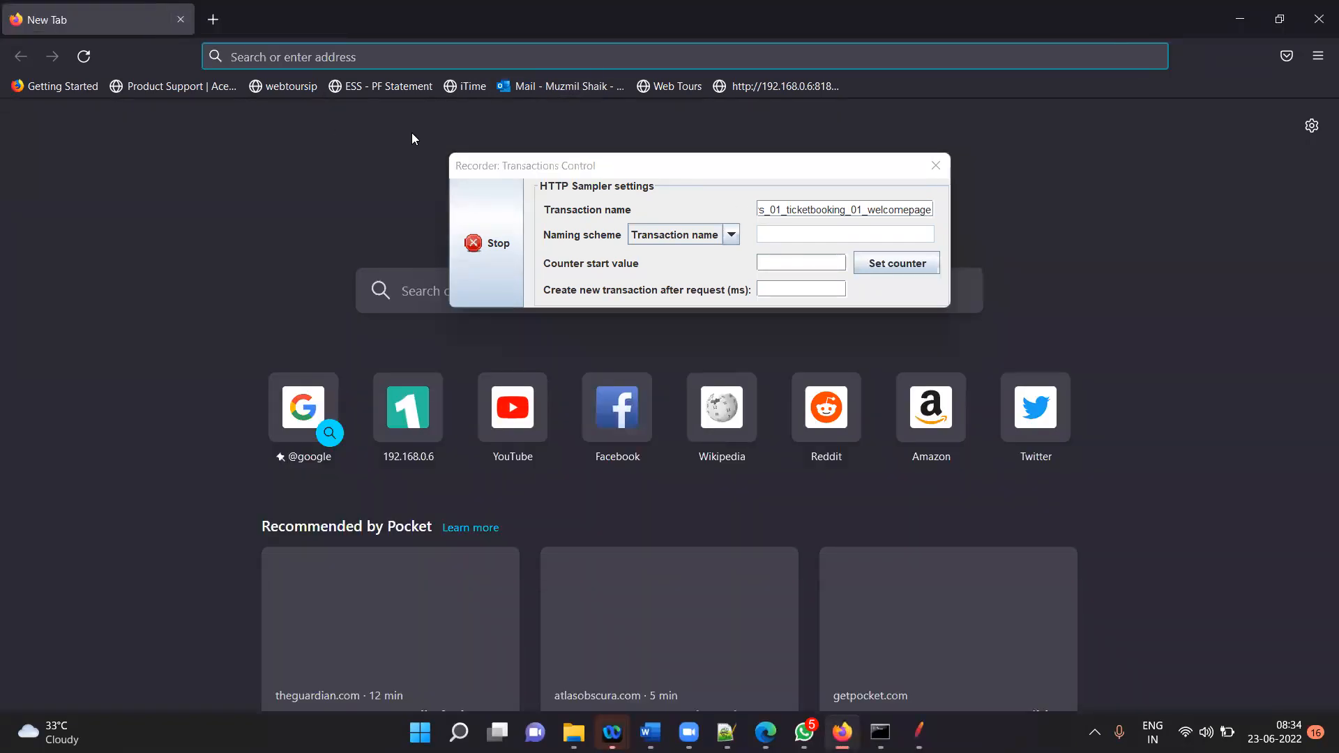
click(794, 86)
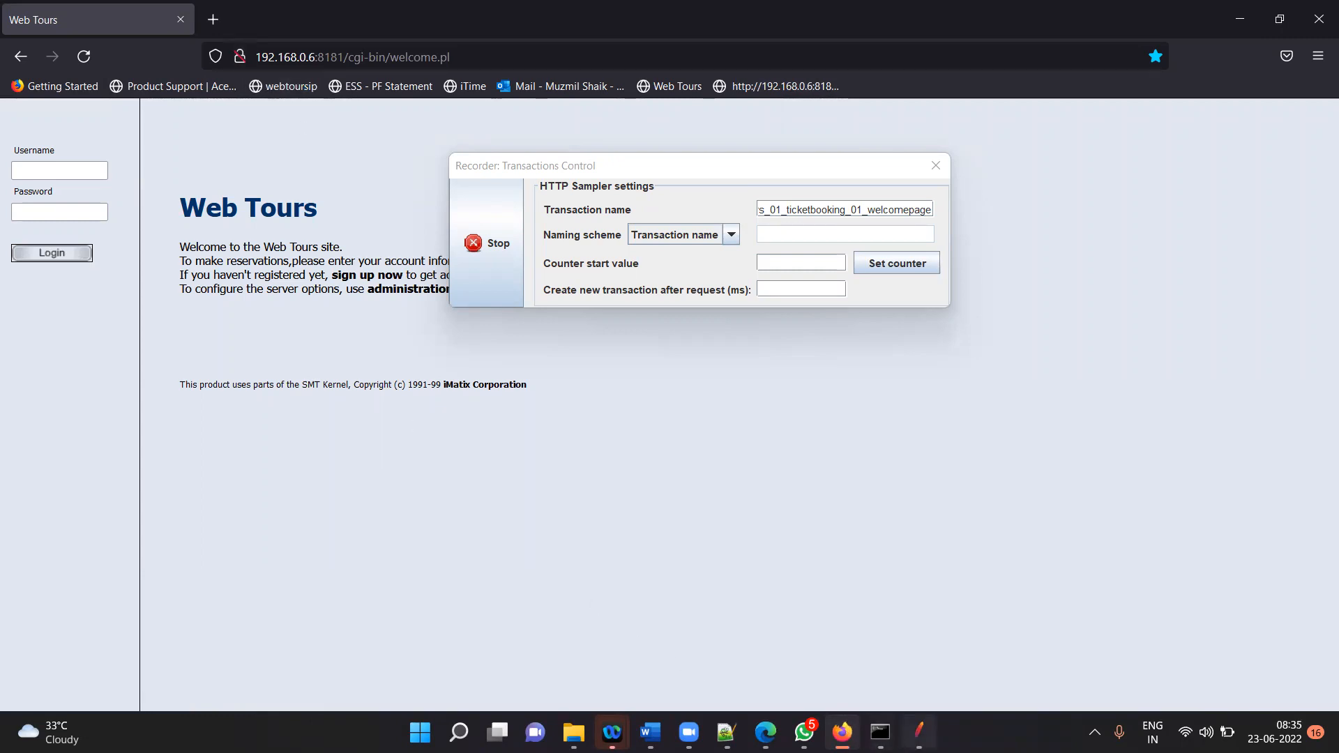
- Switch to JMeter and inspect the requests recorded in the welcomepage transaction under the Thread Group's Recording Controller
click(919, 732)
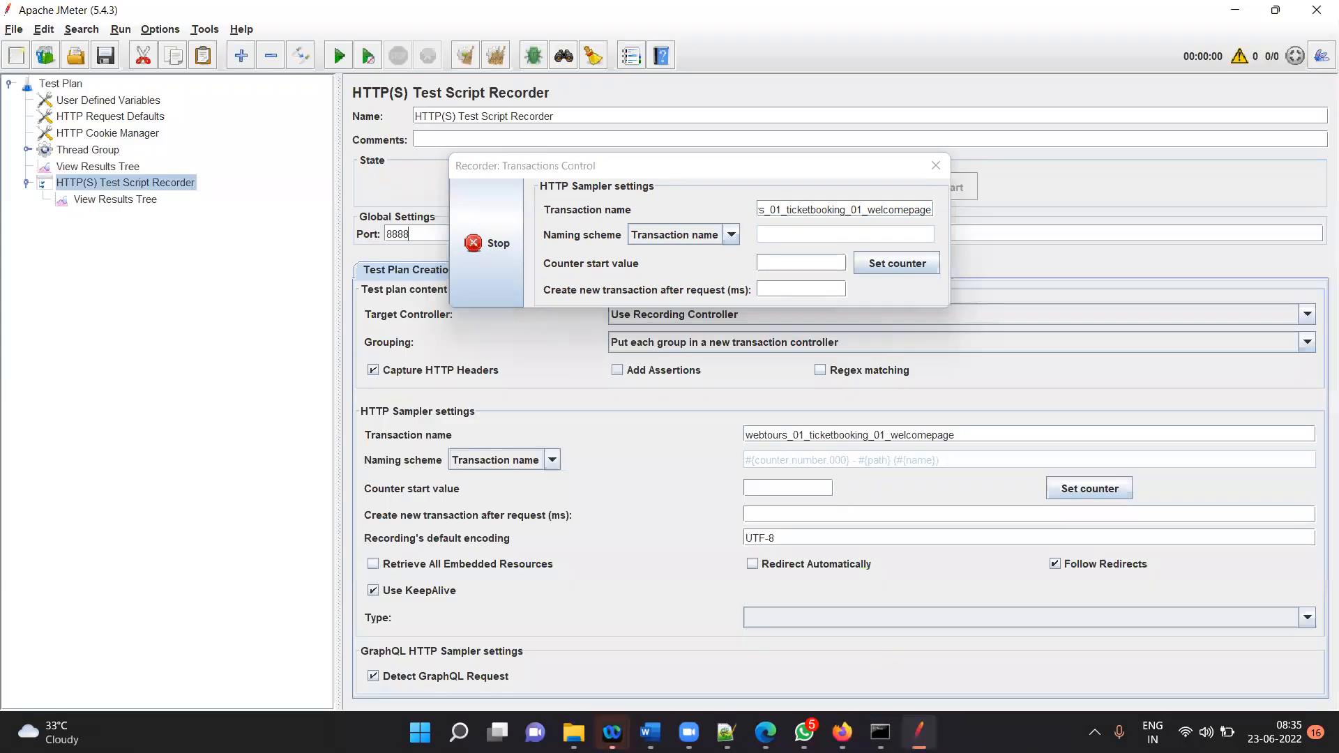
click(26, 149)
click(43, 166)
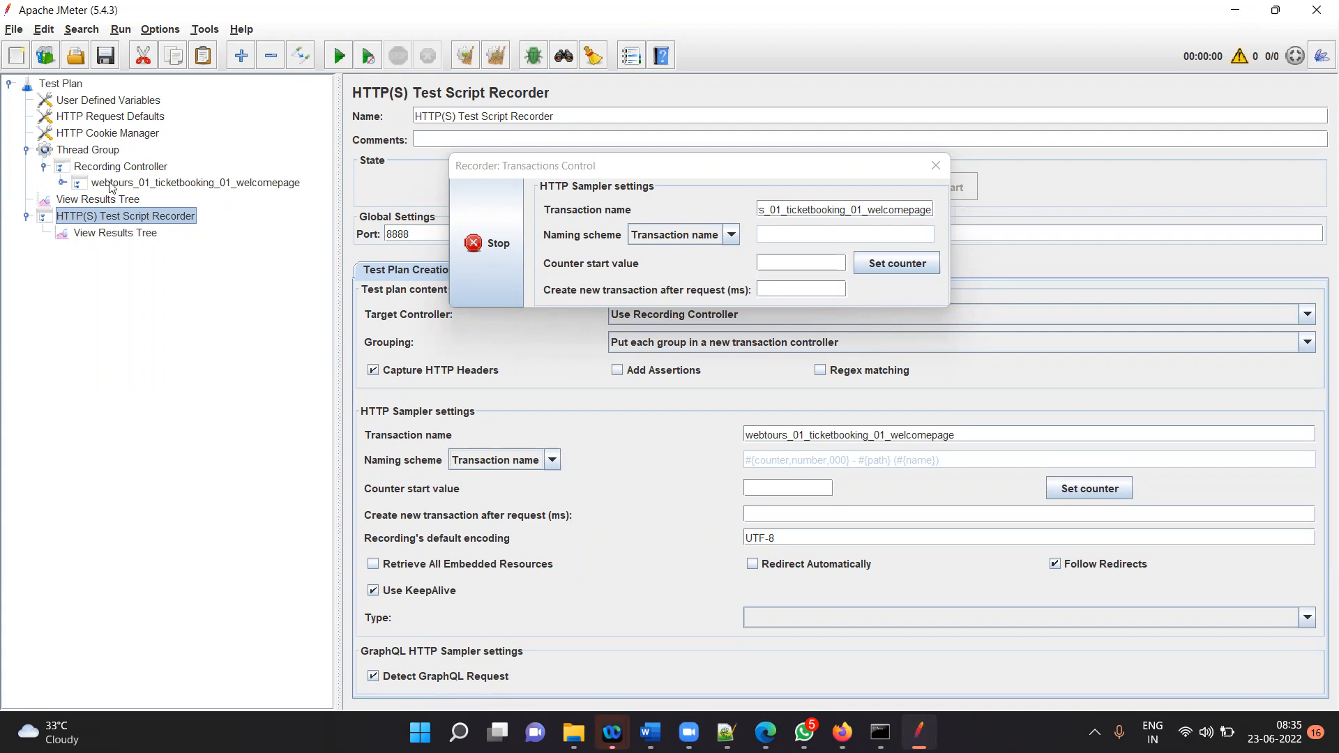
click(63, 183)
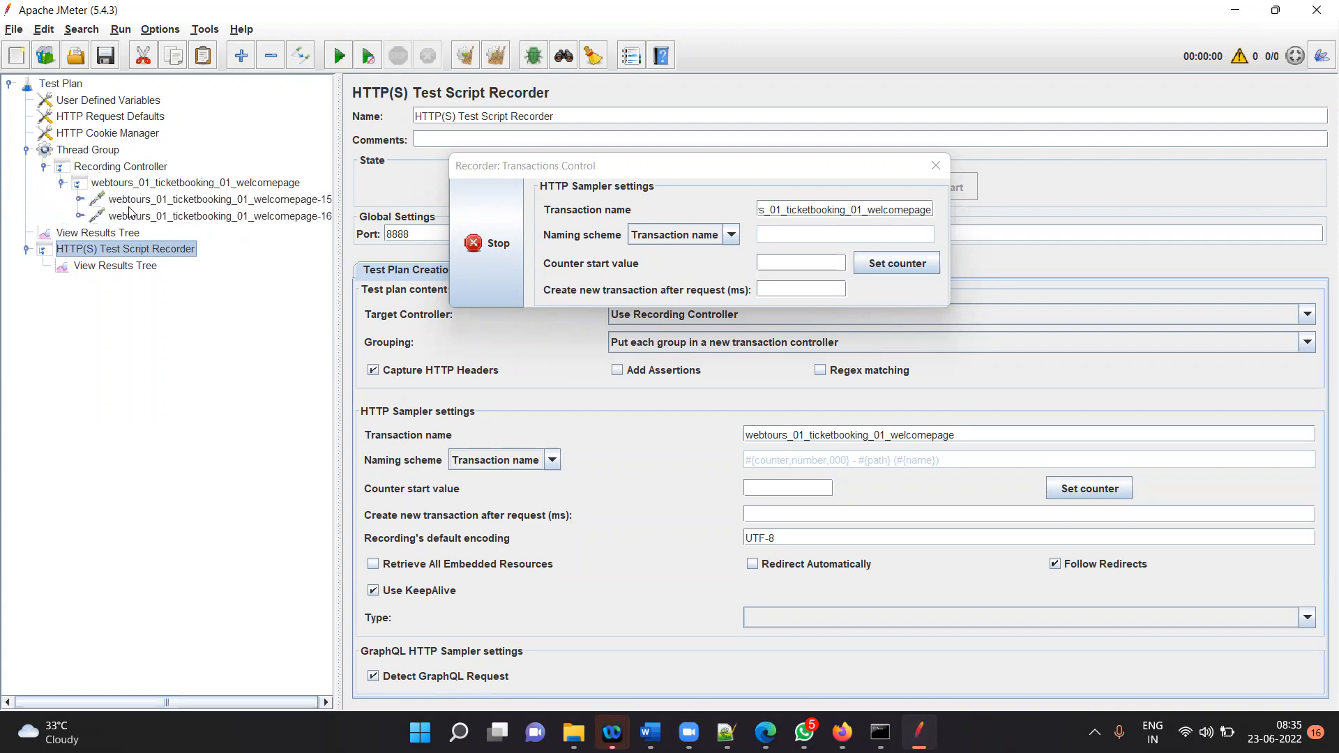
click(63, 182)
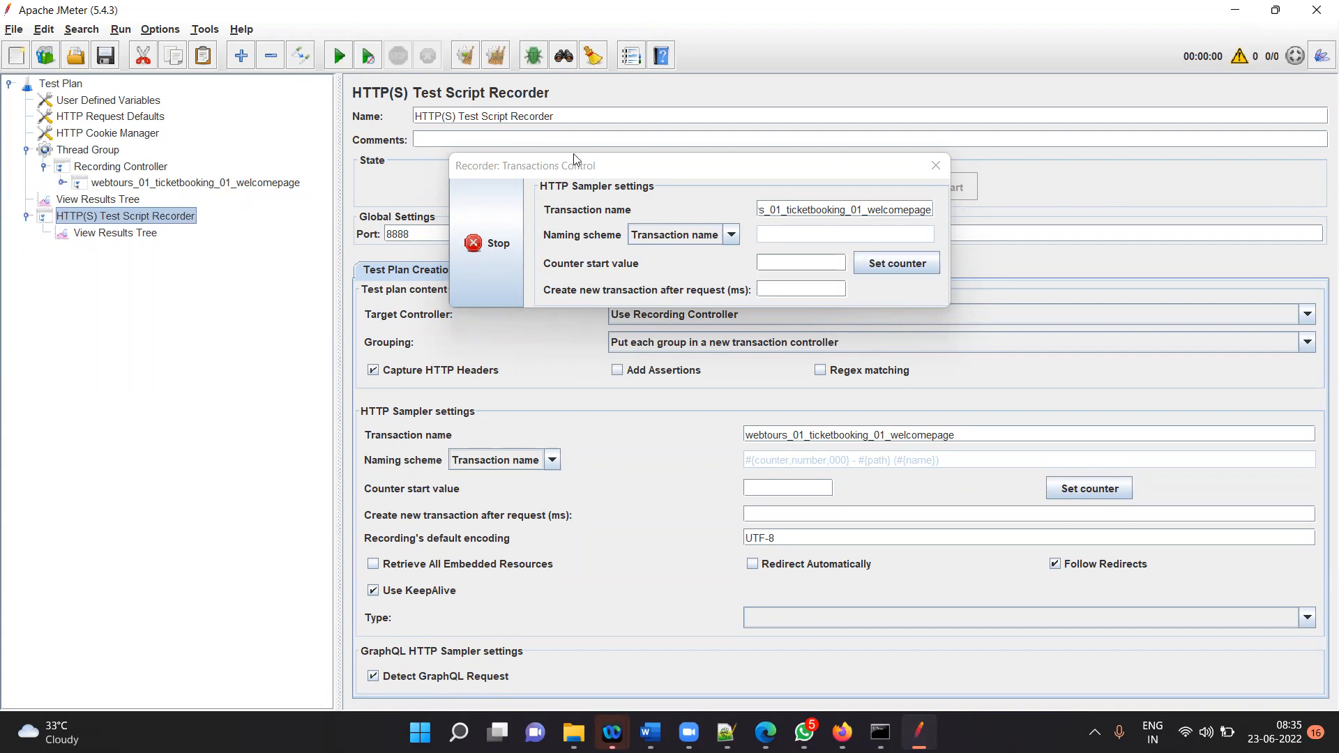
- Minimize JMeter and set the recorder's transaction name to webtours_01_ticketbooking_02_homepage
click(1237, 14)
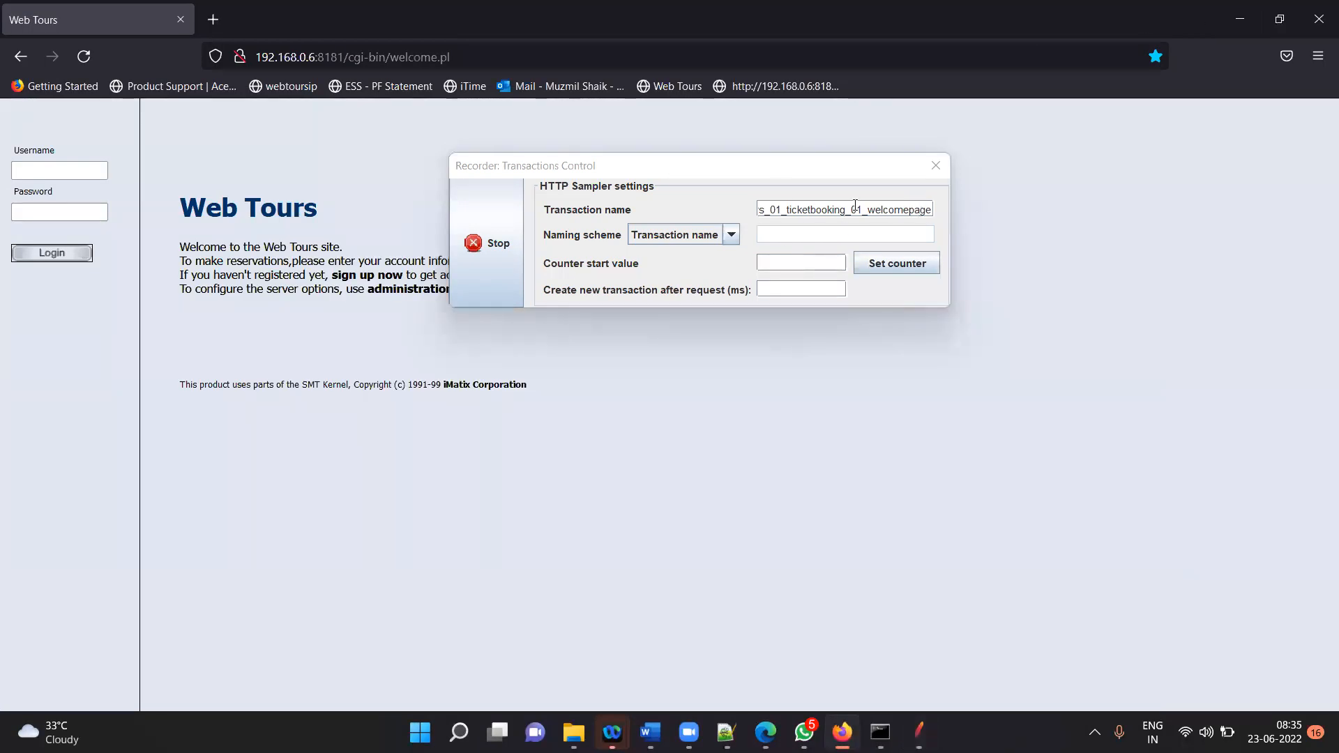
click(863, 209)
key(BackSpace)
text(2)
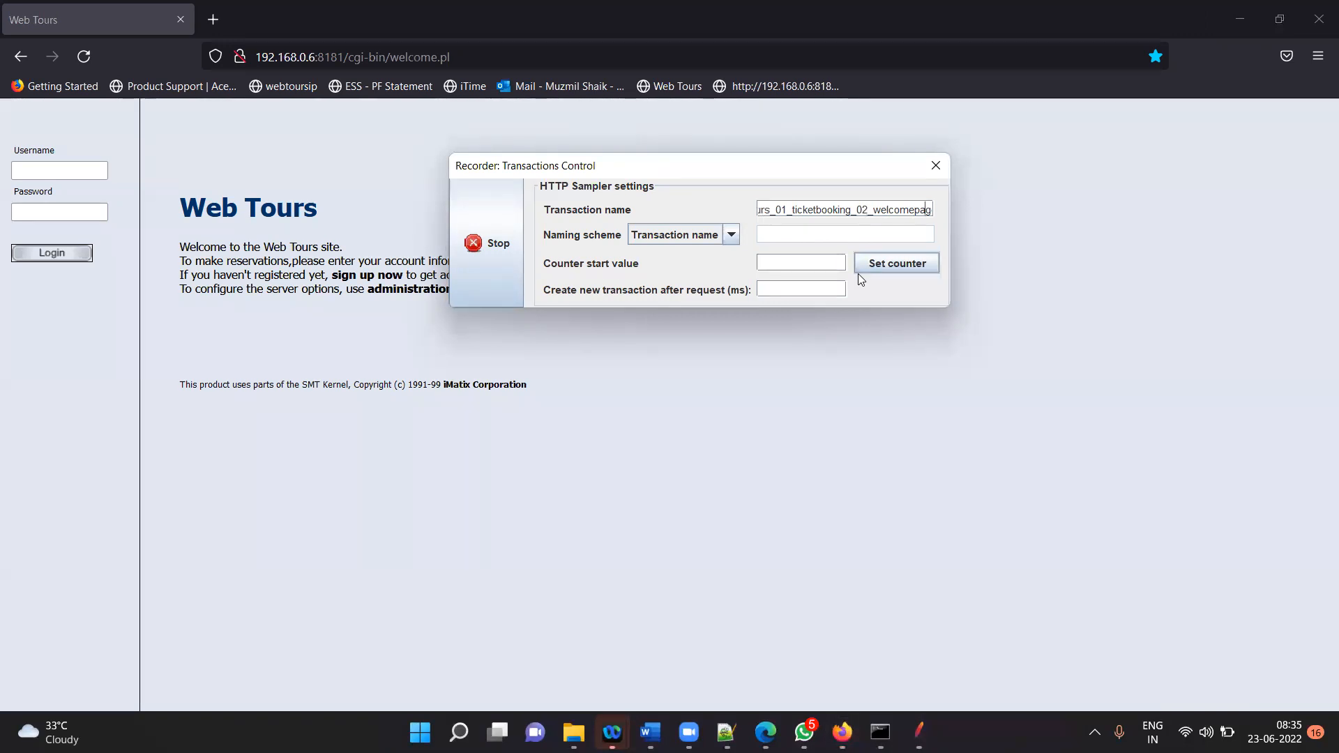
key(BackSpace)
key(BackSpace)
key(BackSpace)
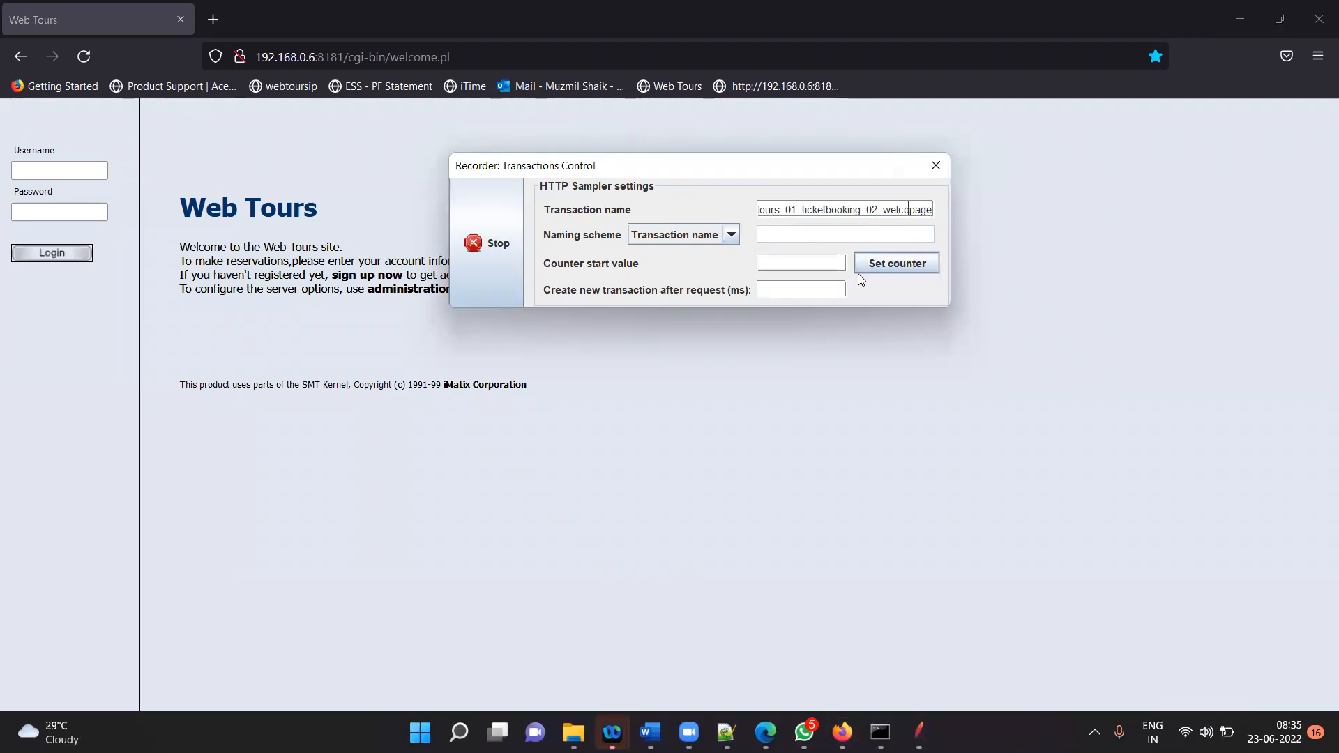
key(BackSpace)
key(BackSpace)
key(BackSpace)
key(BackSpace)
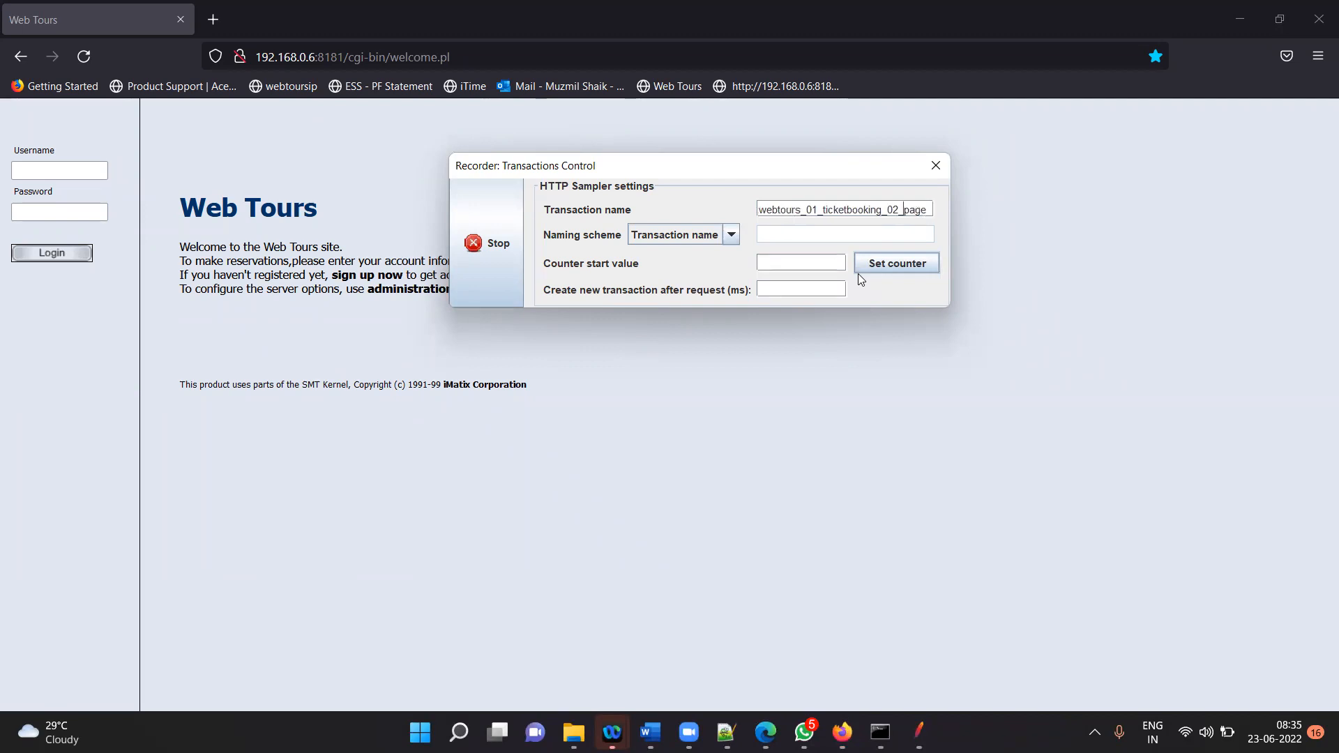
text(home)
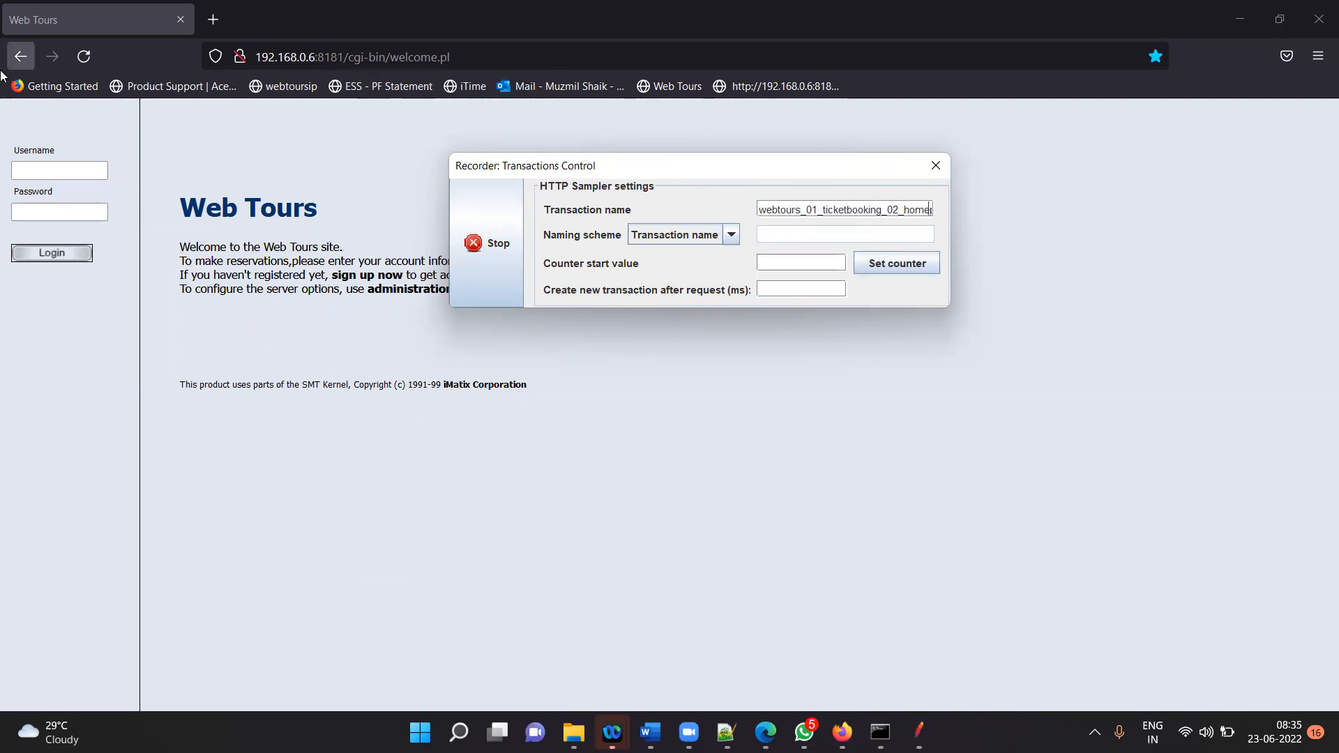
- Log in to the Web Tours site with the account username and password
click(55, 172)
text(jojo)
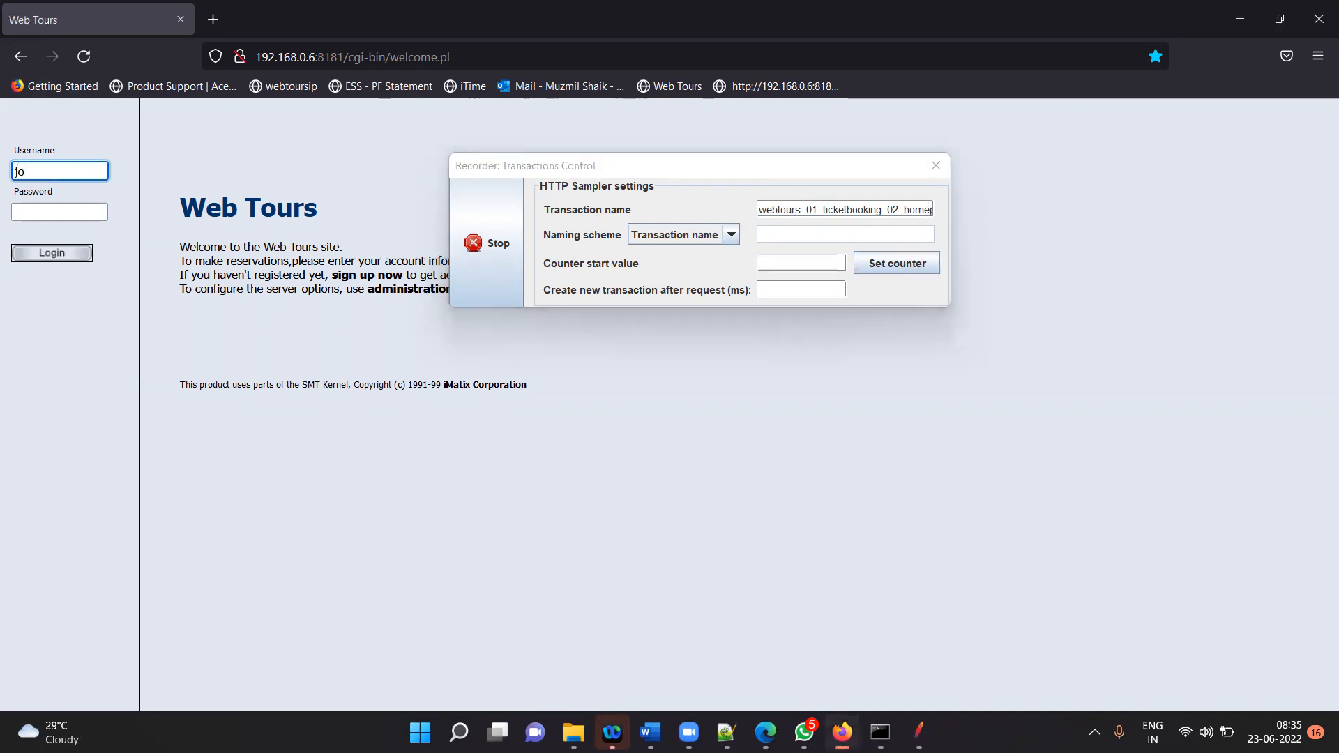
click(42, 216)
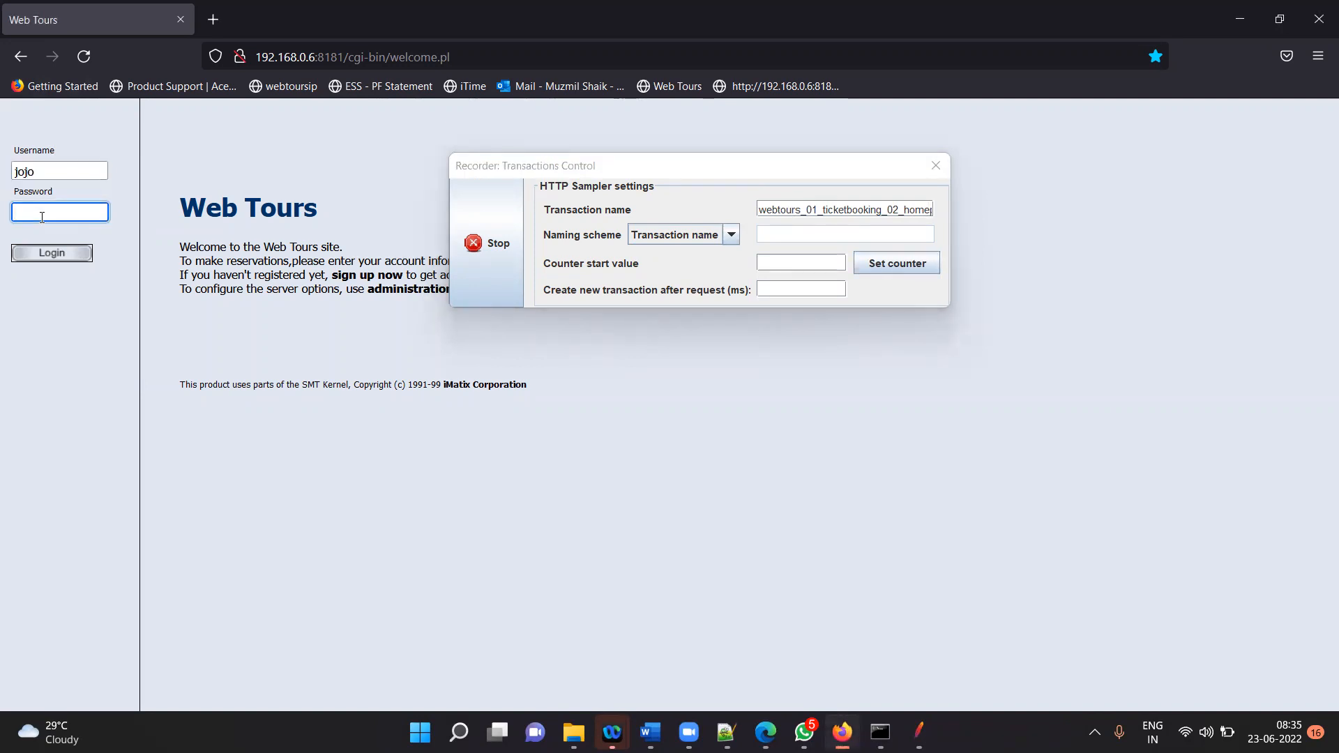
text(bean)
click(68, 252)
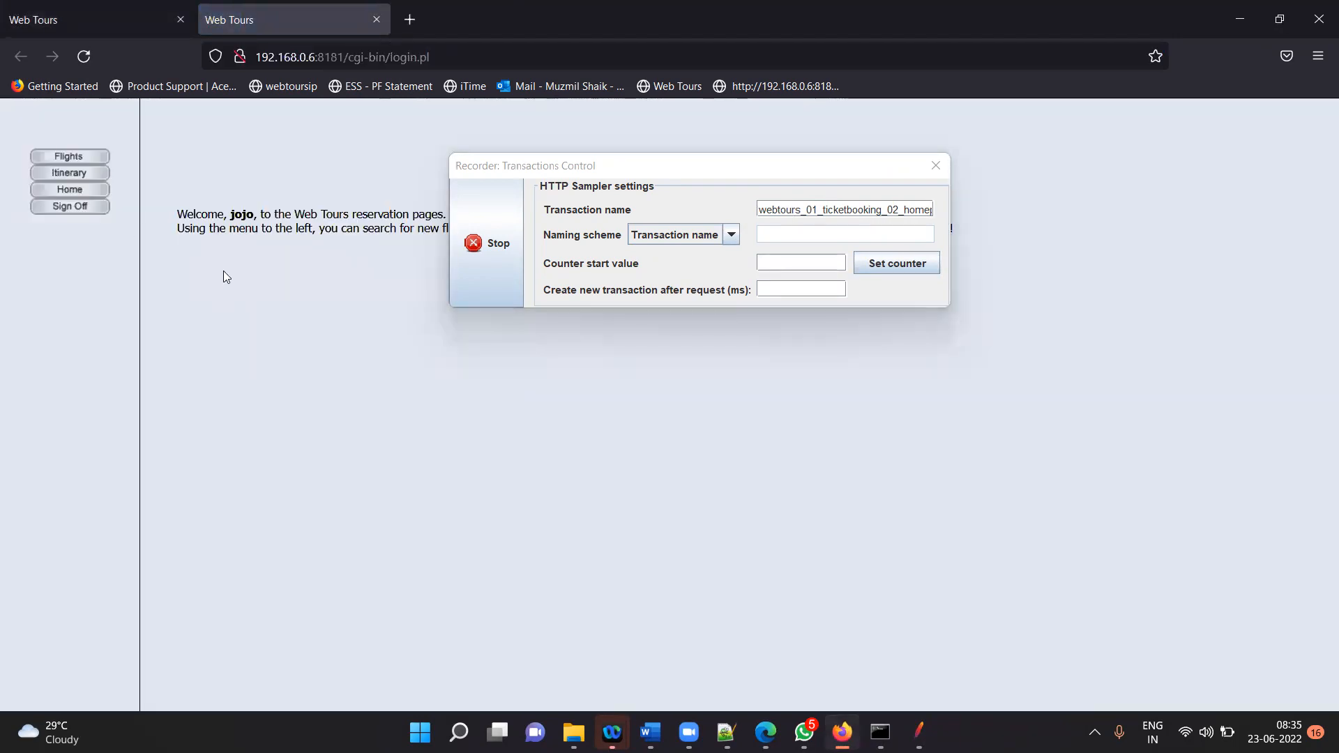
- Set the recorder's transaction name to webtours_01_ticketbooking_03_flightselection
click(899, 210)
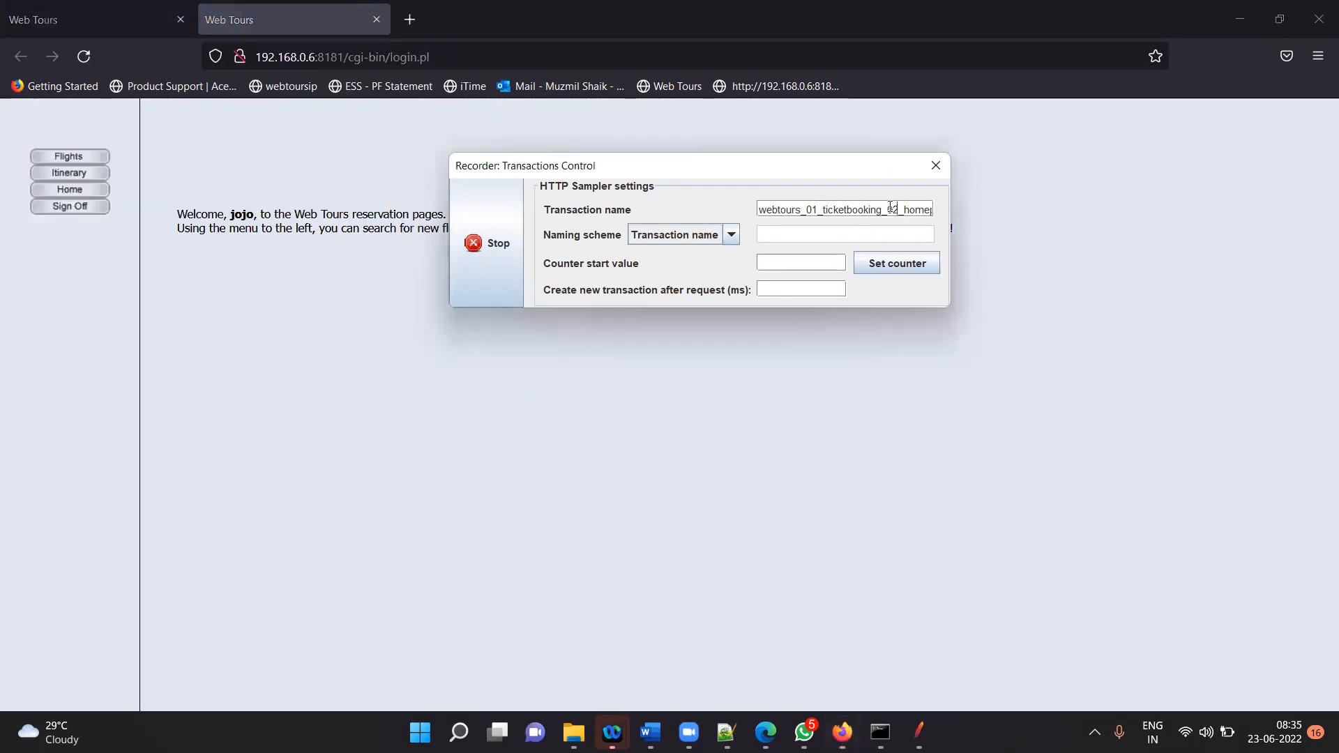
key(BackSpace)
text(3)
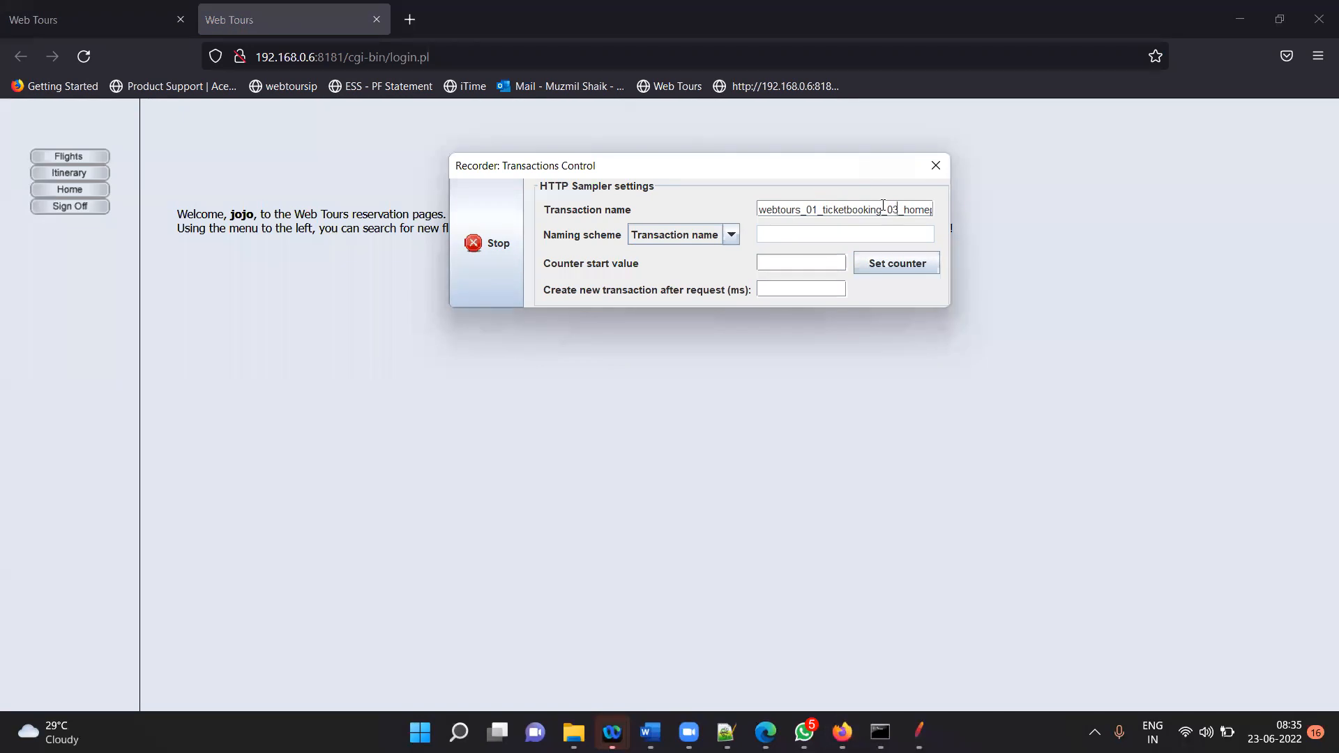
key(End)
key(BackSpace)
key(BackSpace)
key(BackSpace)
key(BackSpace)
key(BackSpace)
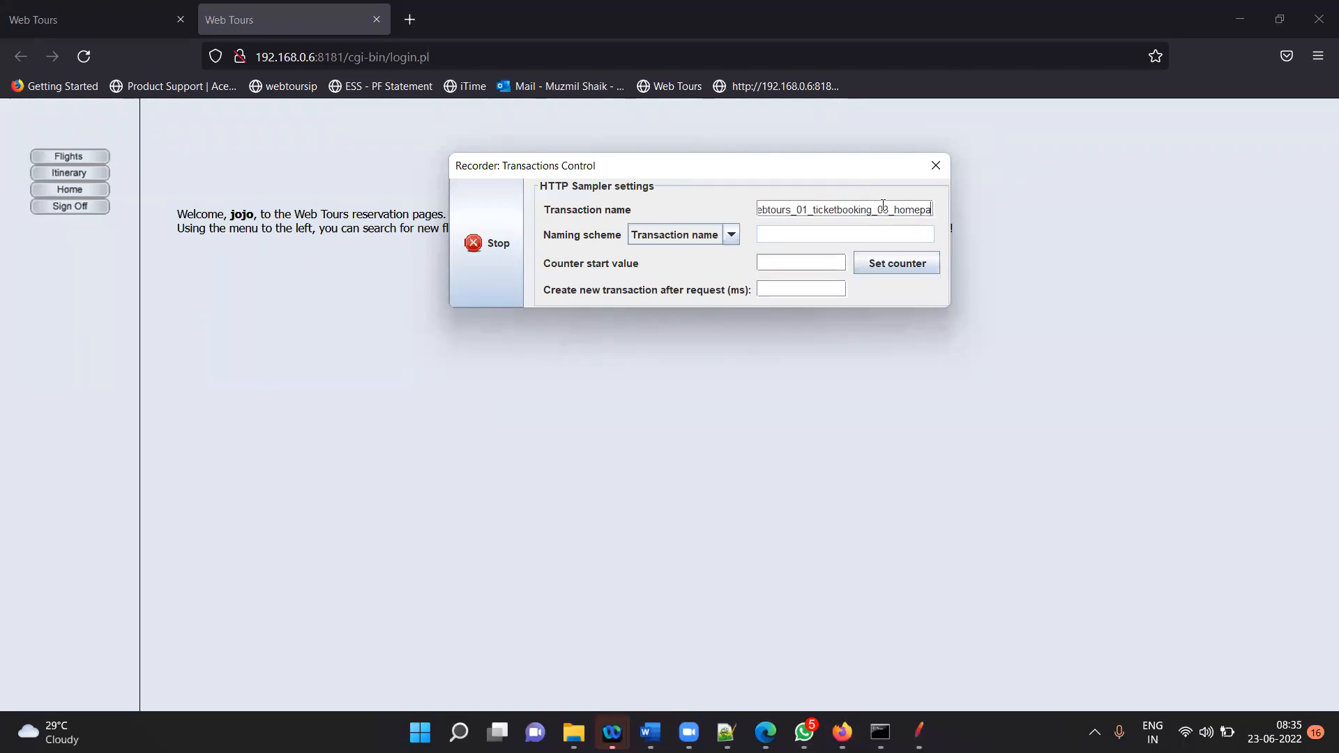
key(BackSpace)
key(BackSpace)
key(BackSpace)
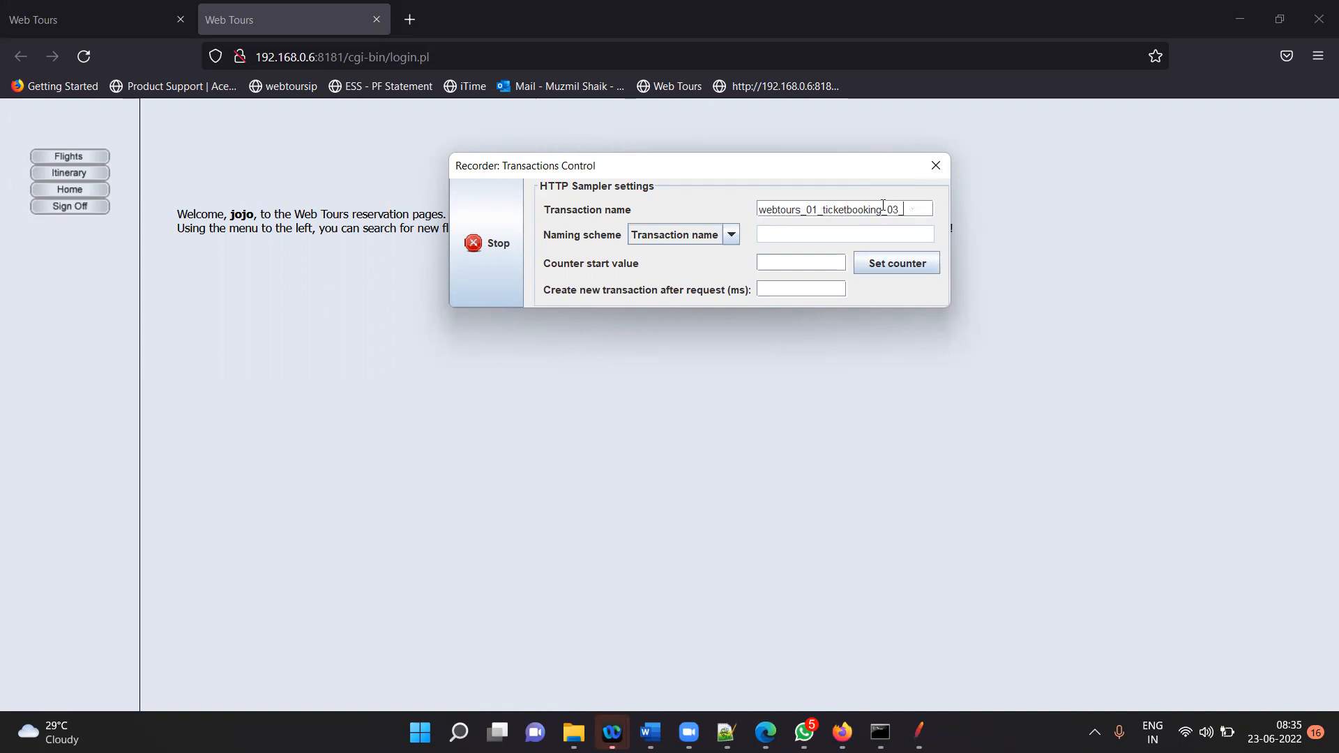
text(fligh)
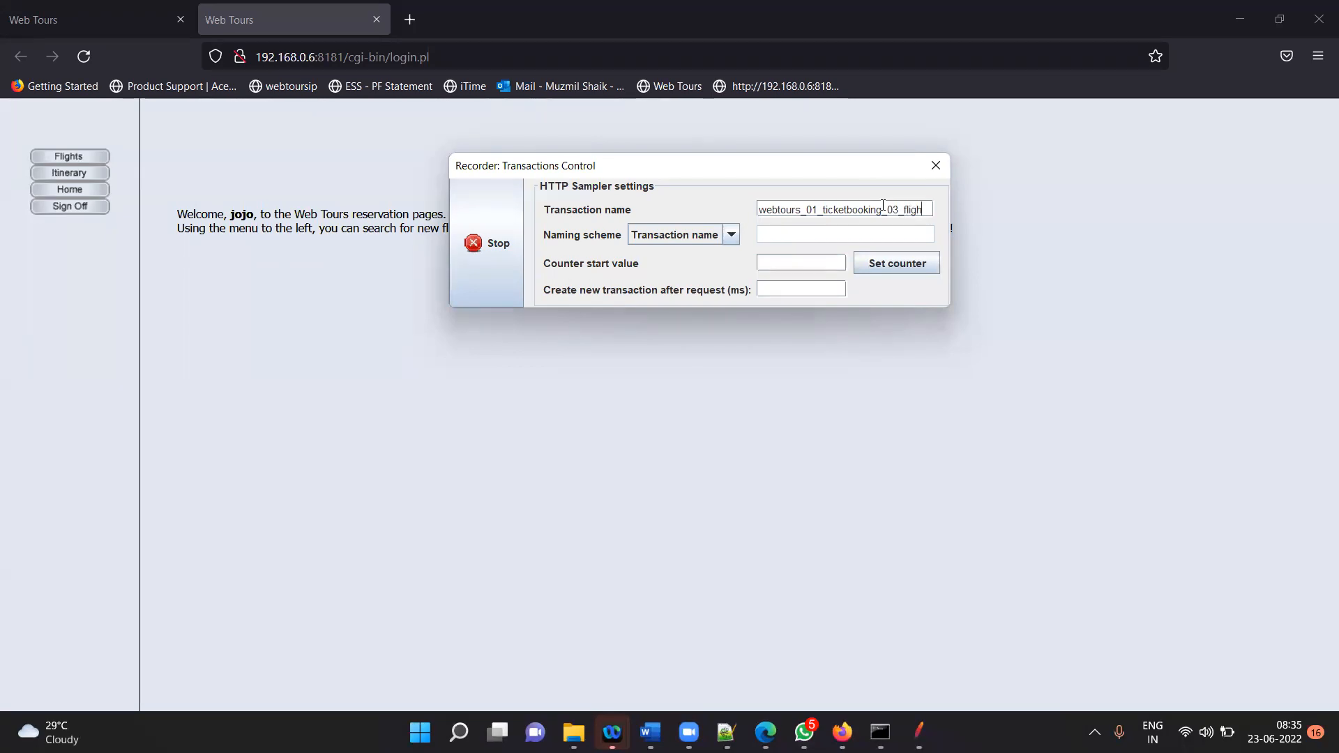
text(tselection)
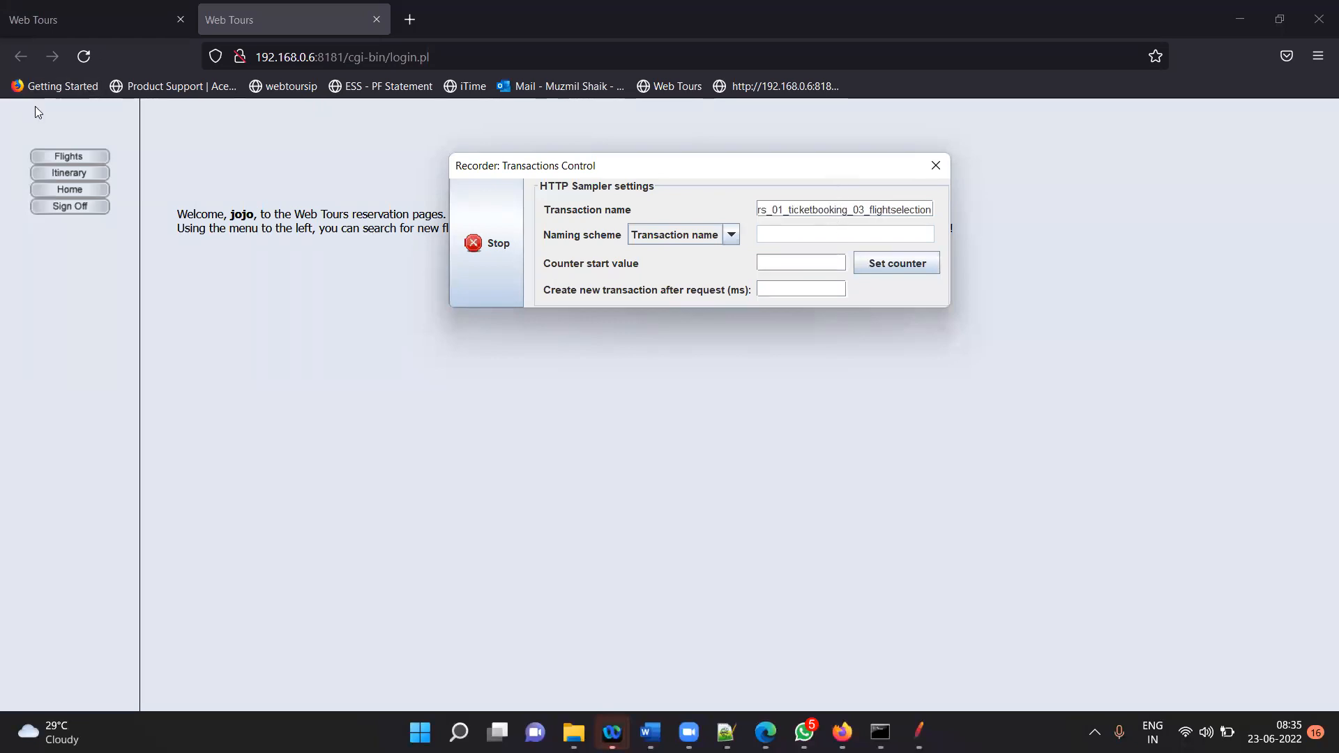
- Go to the Flights page of Web Tours and choose Frankfurt as the departure city
click(68, 156)
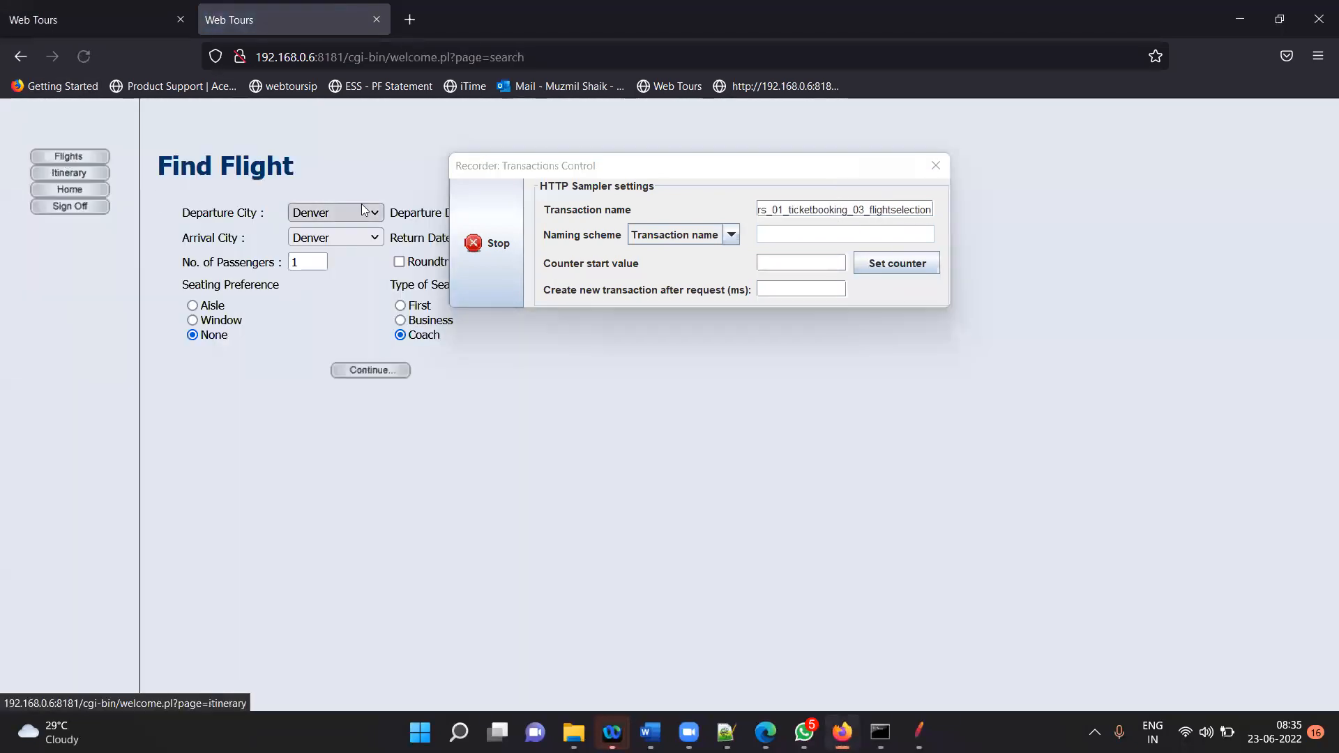
click(364, 212)
click(315, 260)
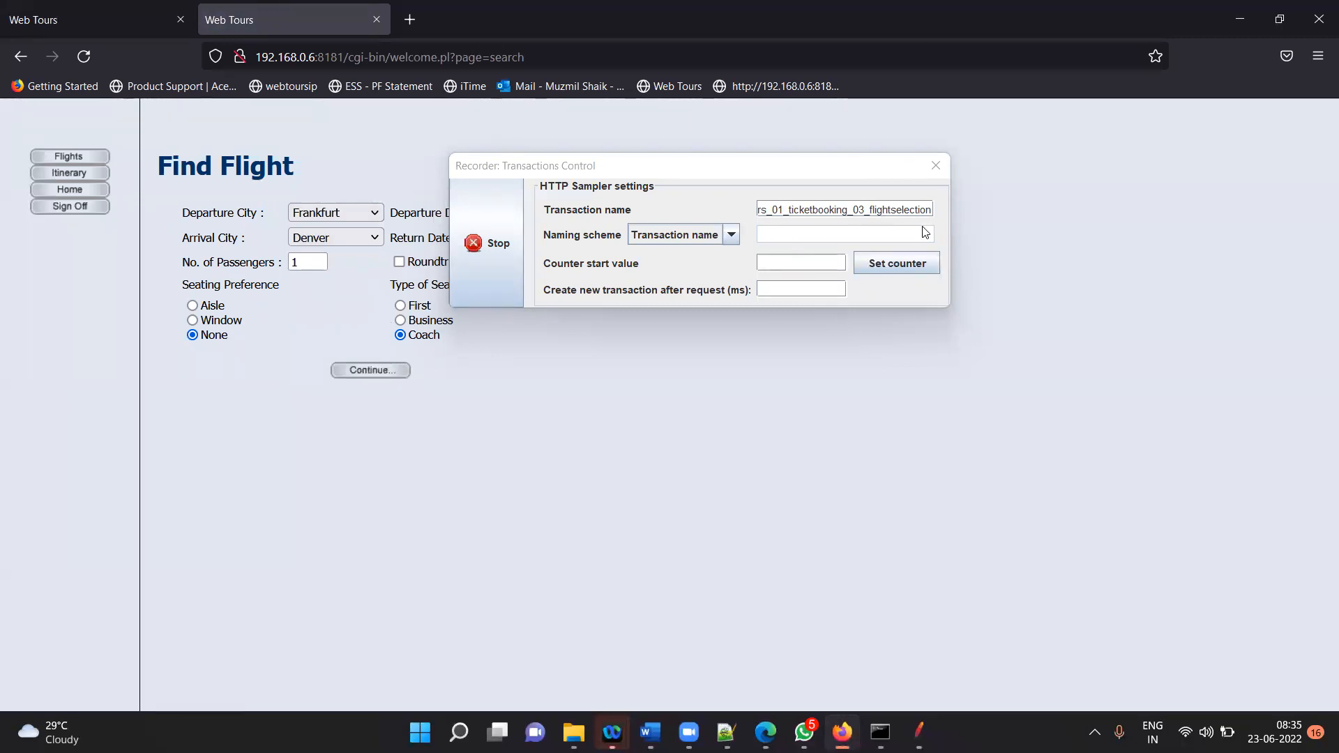
- Set the recorder's transaction name to webtours_01_ticketbooking_04_flights and submit the Find Flight form
click(869, 213)
key(BackSpace)
text(4)
key(Right)
key(Right)
key(Right)
key(Right)
key(Right)
key(Right)
key(Right)
key(Right)
key(Right)
key(BackSpace)
key(BackSpace)
key(BackSpace)
key(BackSpace)
key(BackSpace)
key(BackSpace)
key(BackSpace)
key(BackSpace)
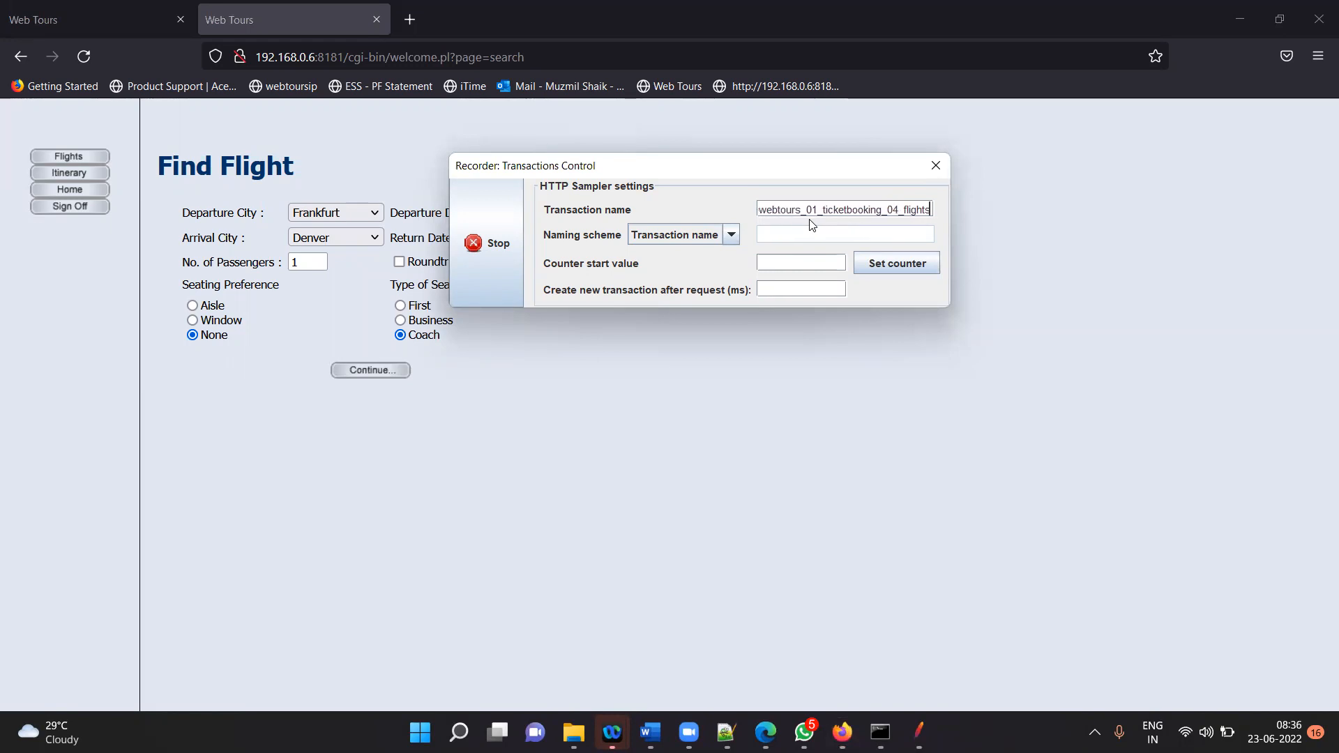
key(BackSpace)
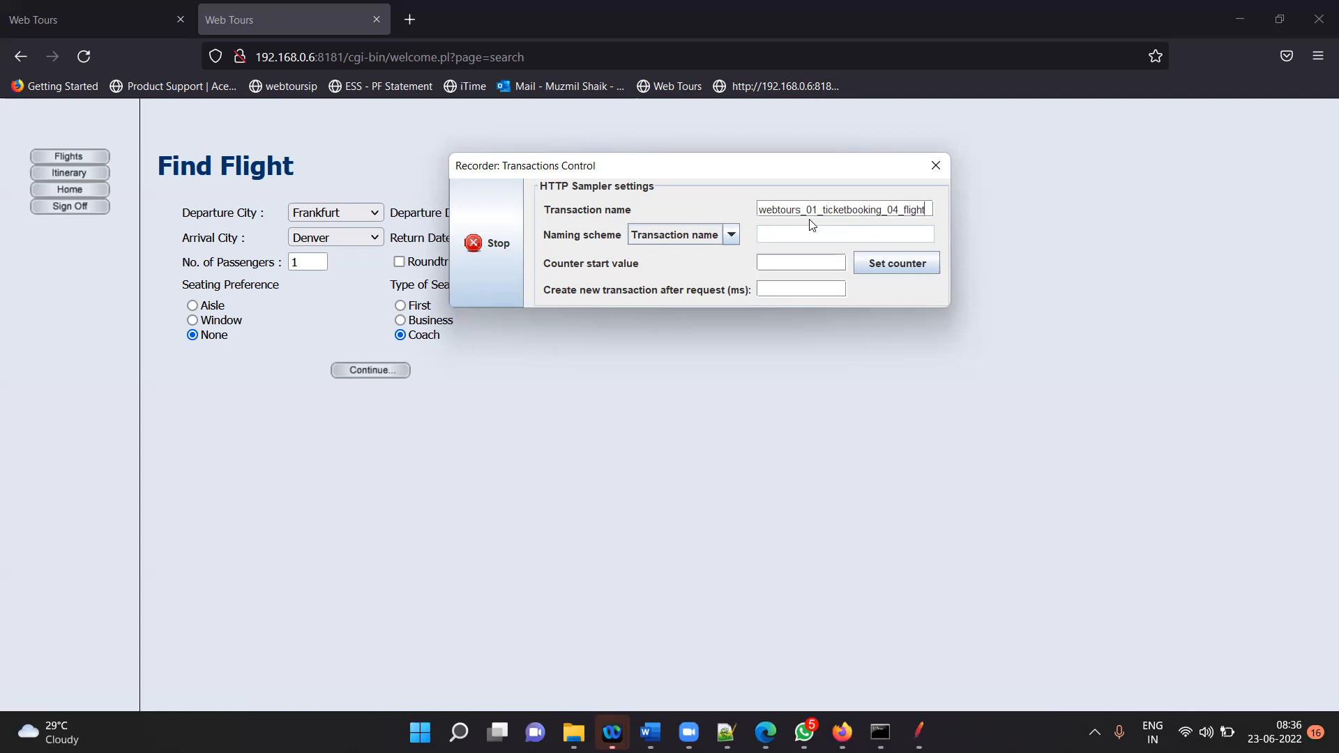
text(s)
click(370, 382)
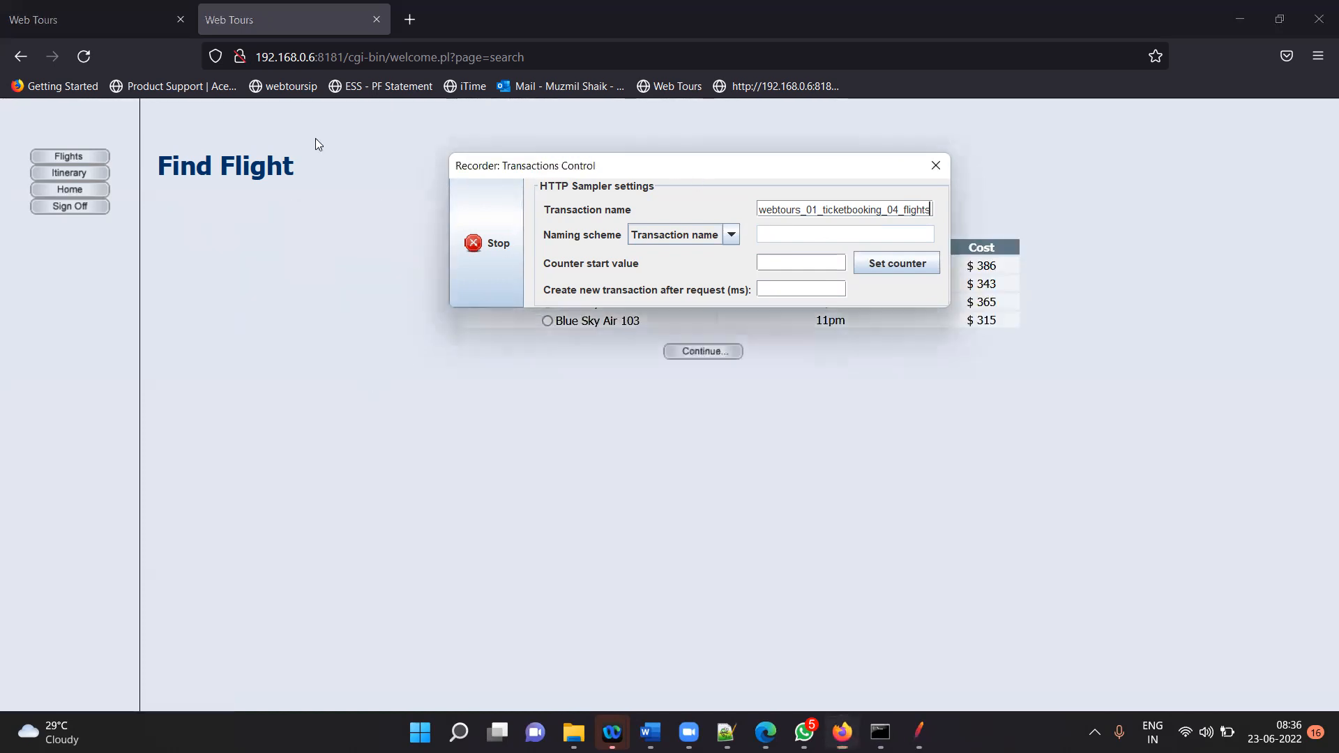
- Move the recorder dialog off the flight list and set the transaction name to webtours_01_ticketbooking_05_adressdetails
drag(676, 167, 294, 137)
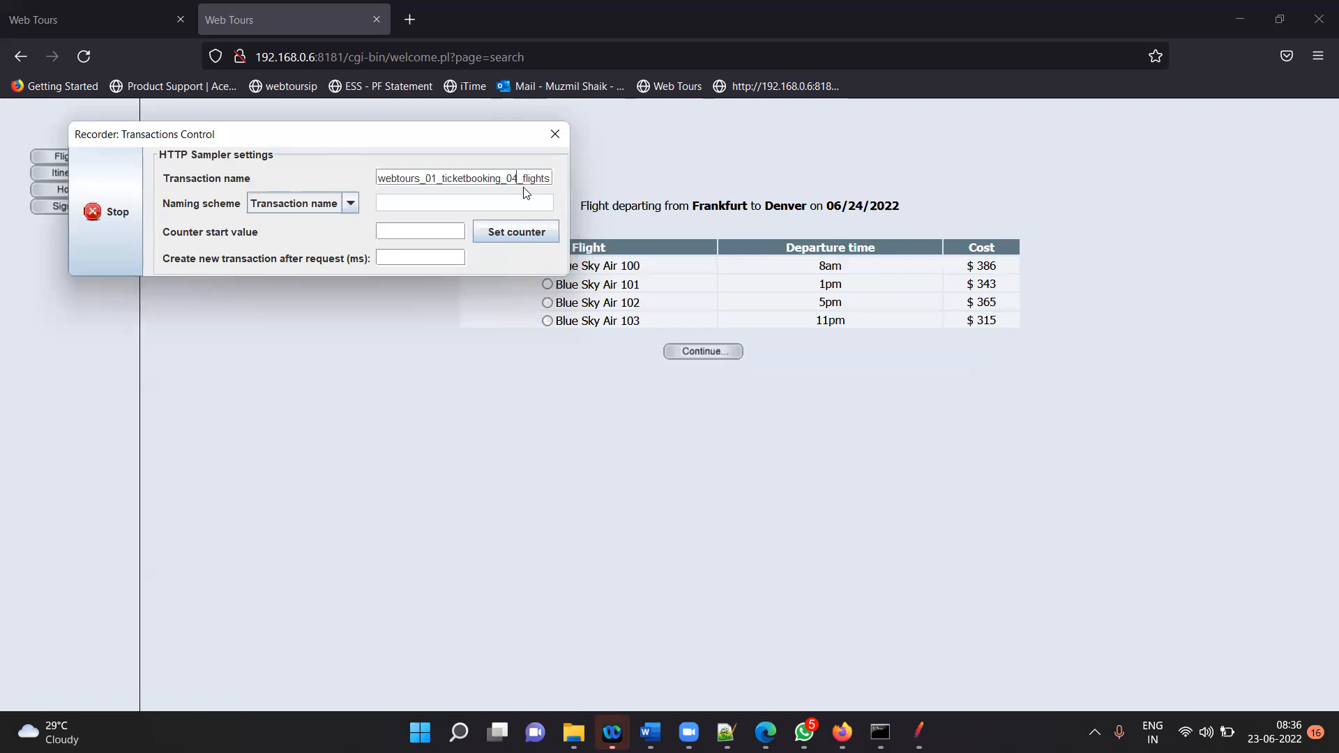
key(BackSpace)
text(5)
key(BackSpace)
key(BackSpace)
key(BackSpace)
key(BackSpace)
key(BackSpace)
key(BackSpace)
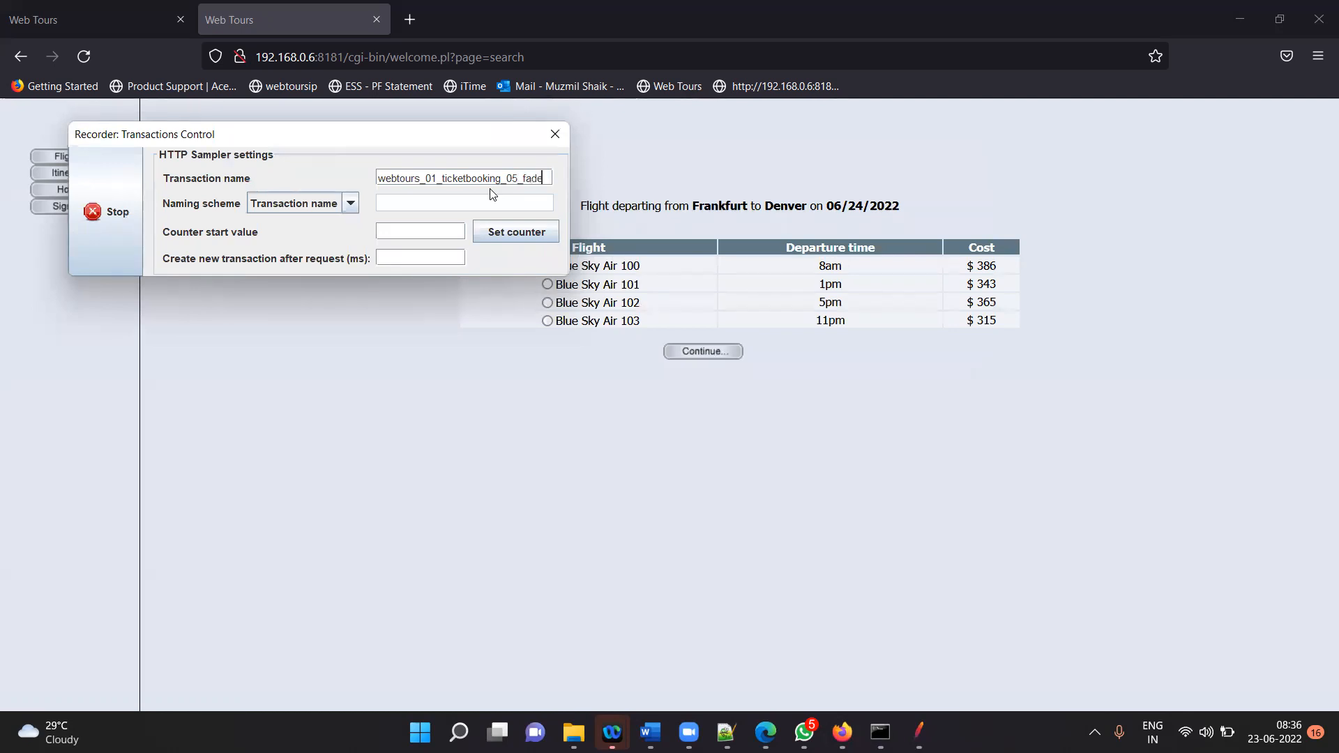
text(adressdetails)
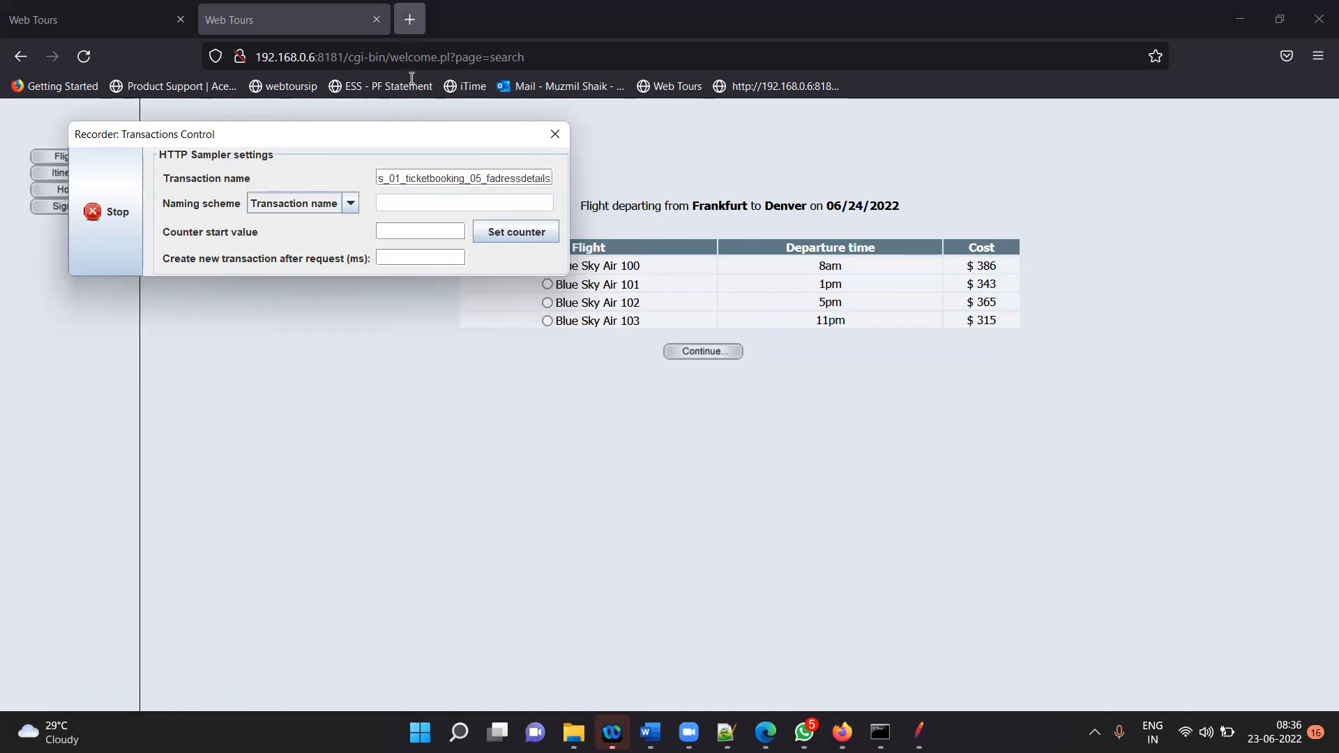
key(BackSpace)
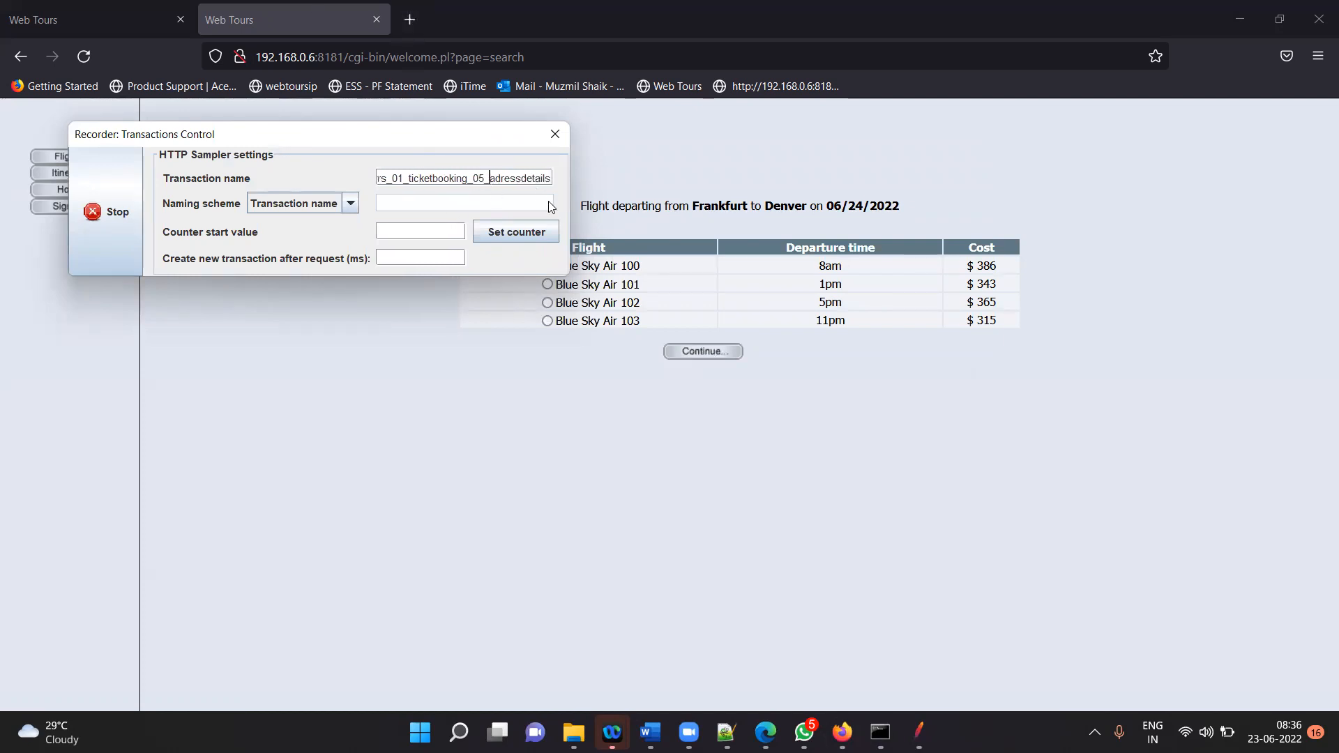
- Continue to the Payment Details page with the preselected flight, and move the recorder dialog clear of the form
click(692, 362)
click(387, 135)
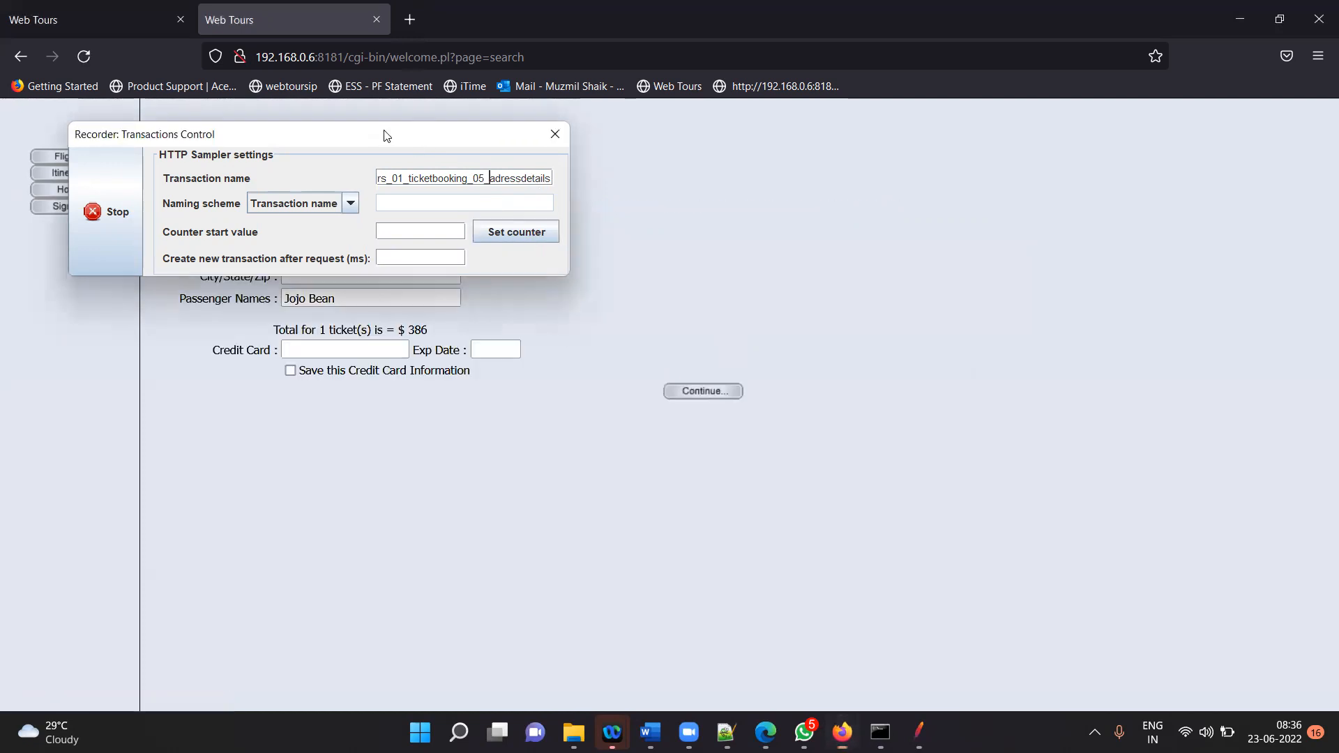
drag(387, 135, 920, 174)
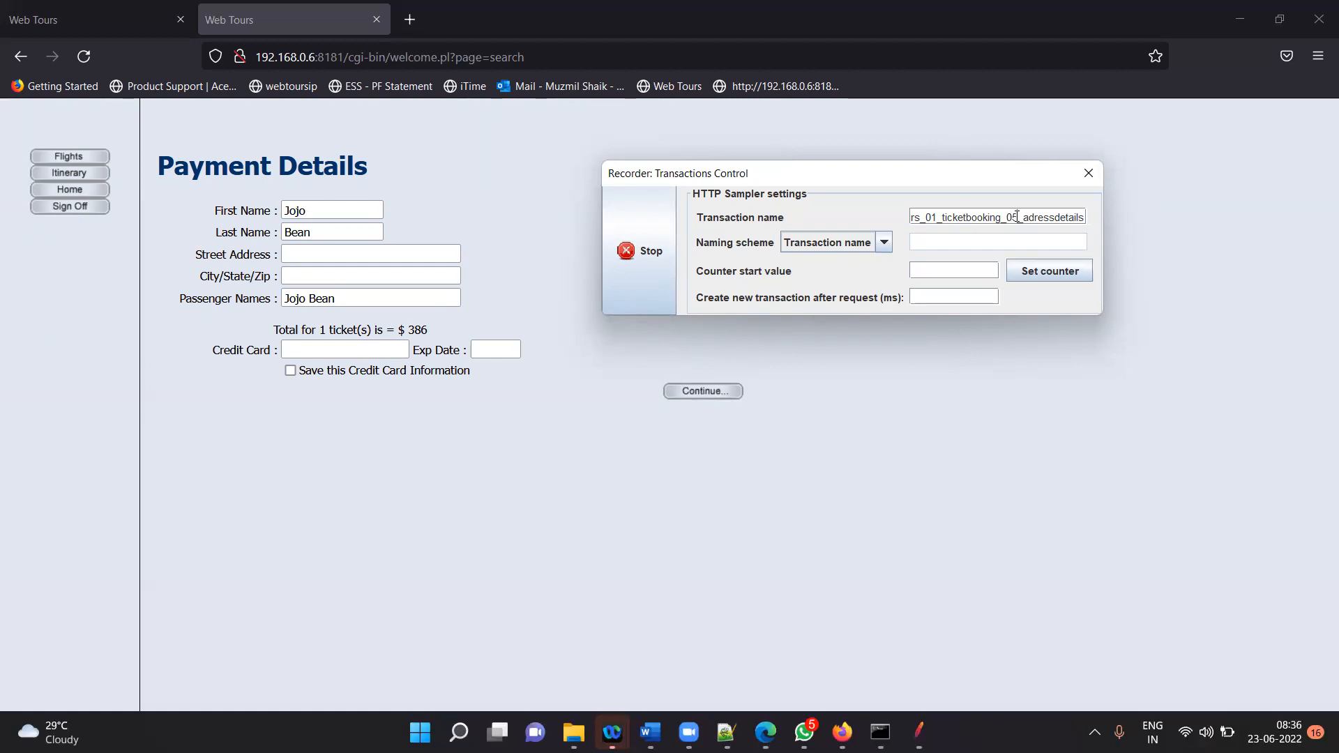
- Set the recorder's transaction name to webtours_01_ticketbooking_06_invoice and submit the Payment Details form
key(BackSpace)
key(BackSpace)
key(BackSpace)
text(06_)
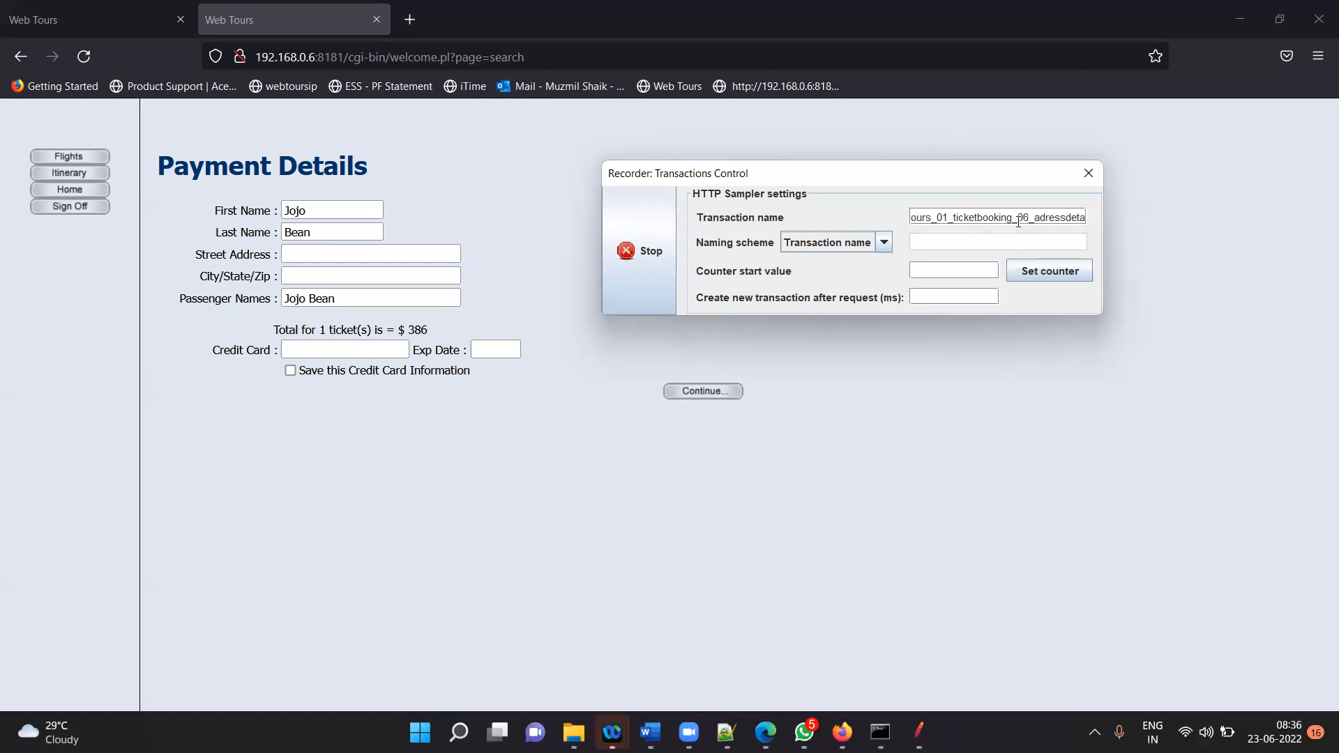
key(End)
key(BackSpace)
key(BackSpace)
key(BackSpace)
key(BackSpace)
key(BackSpace)
key(BackSpace)
key(BackSpace)
key(BackSpace)
key(BackSpace)
key(BackSpace)
key(BackSpace)
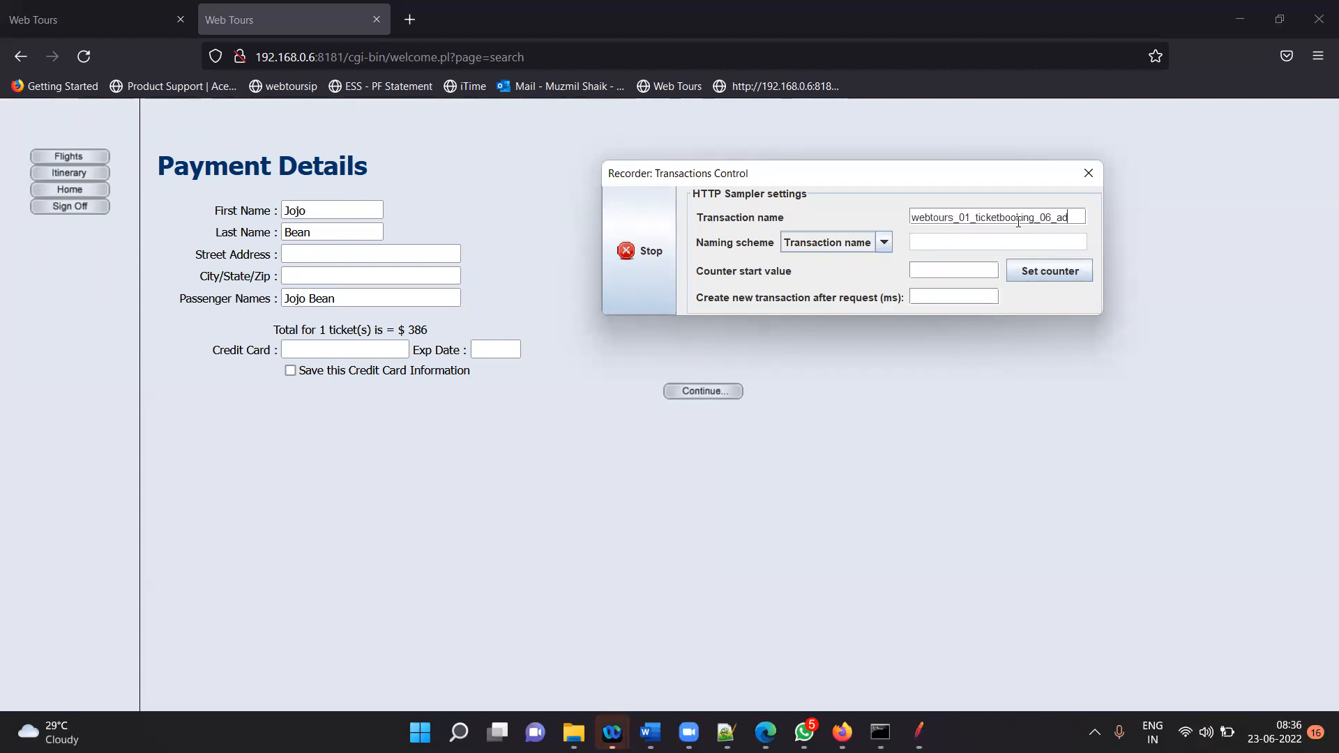
key(BackSpace)
text(invoice)
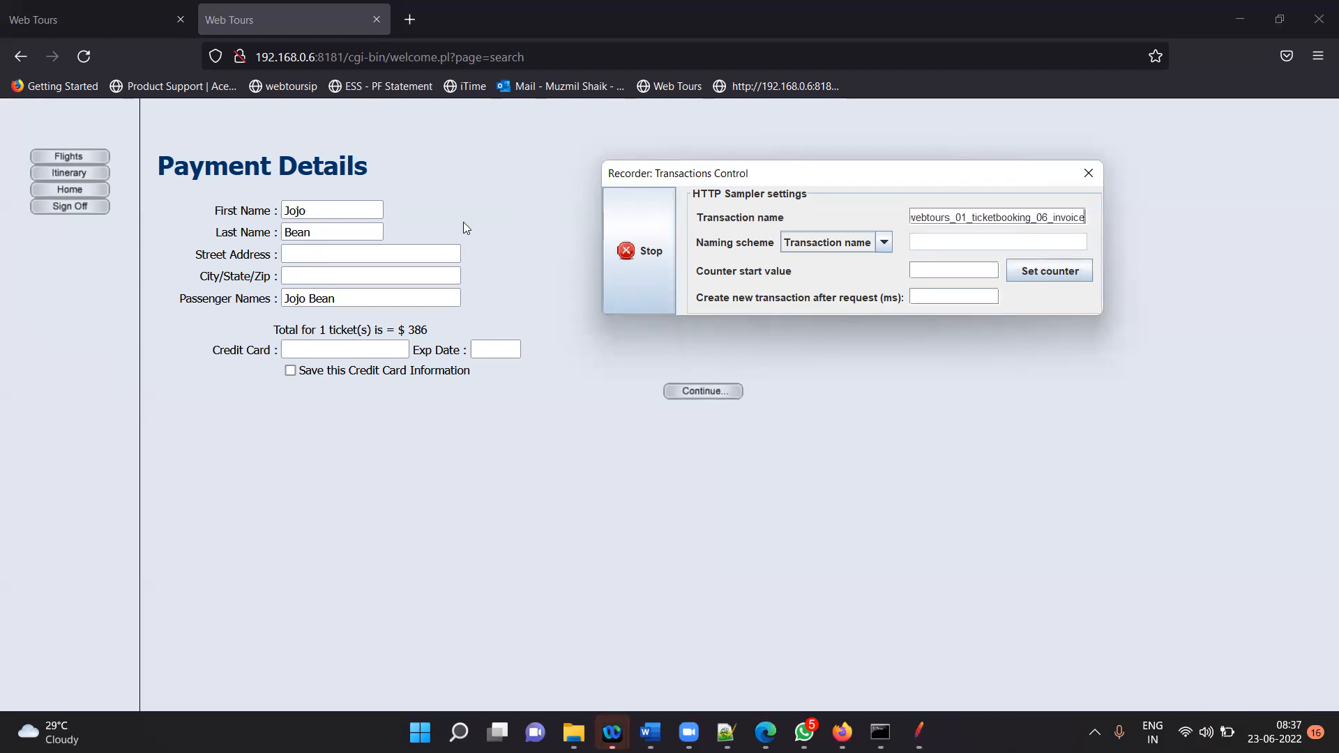
click(682, 392)
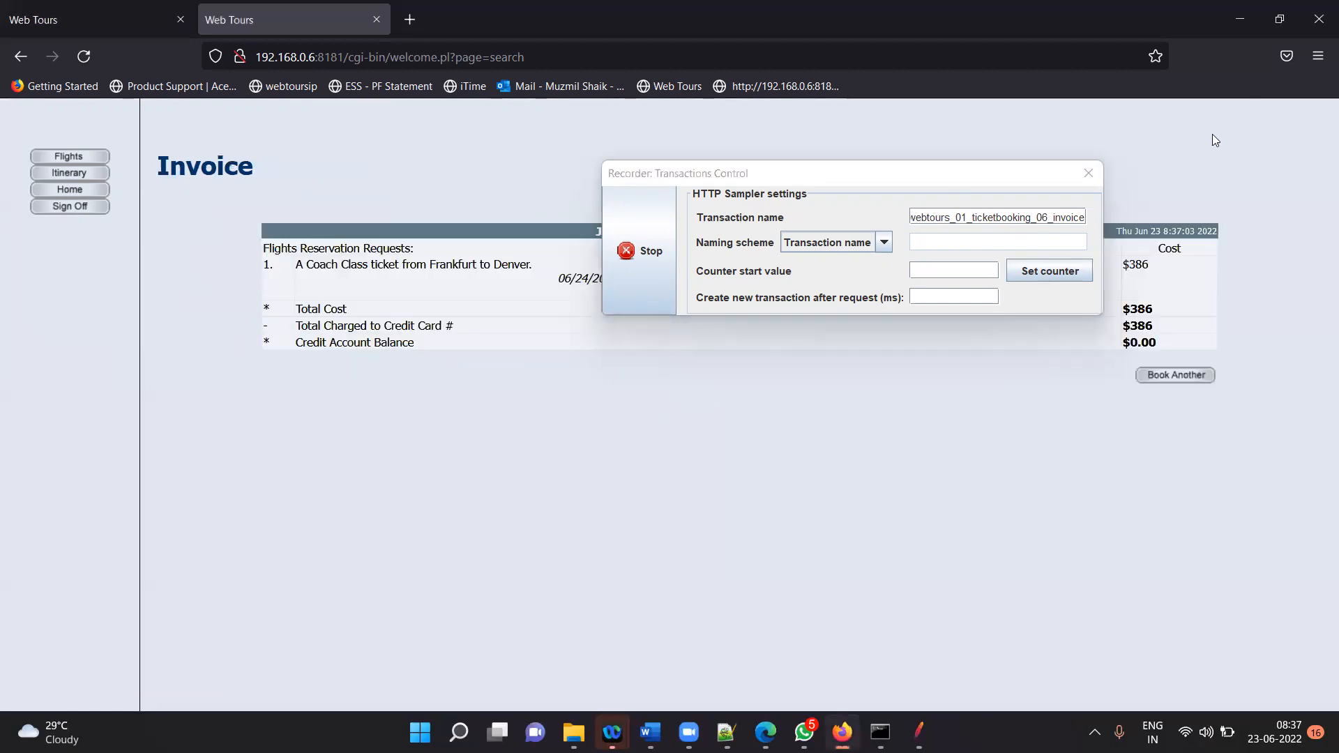
- Set the recorder's transaction name to webtours_01_ticketbooking_07_signoff and sign off from Web Tours
click(1050, 217)
key(BackSpace)
text(7)
key(Right)
key(Right)
key(Right)
key(Right)
key(Right)
key(Right)
key(Right)
key(Right)
key(BackSpace)
key(BackSpace)
key(BackSpace)
key(BackSpace)
key(BackSpace)
key(BackSpace)
key(BackSpace)
text(i)
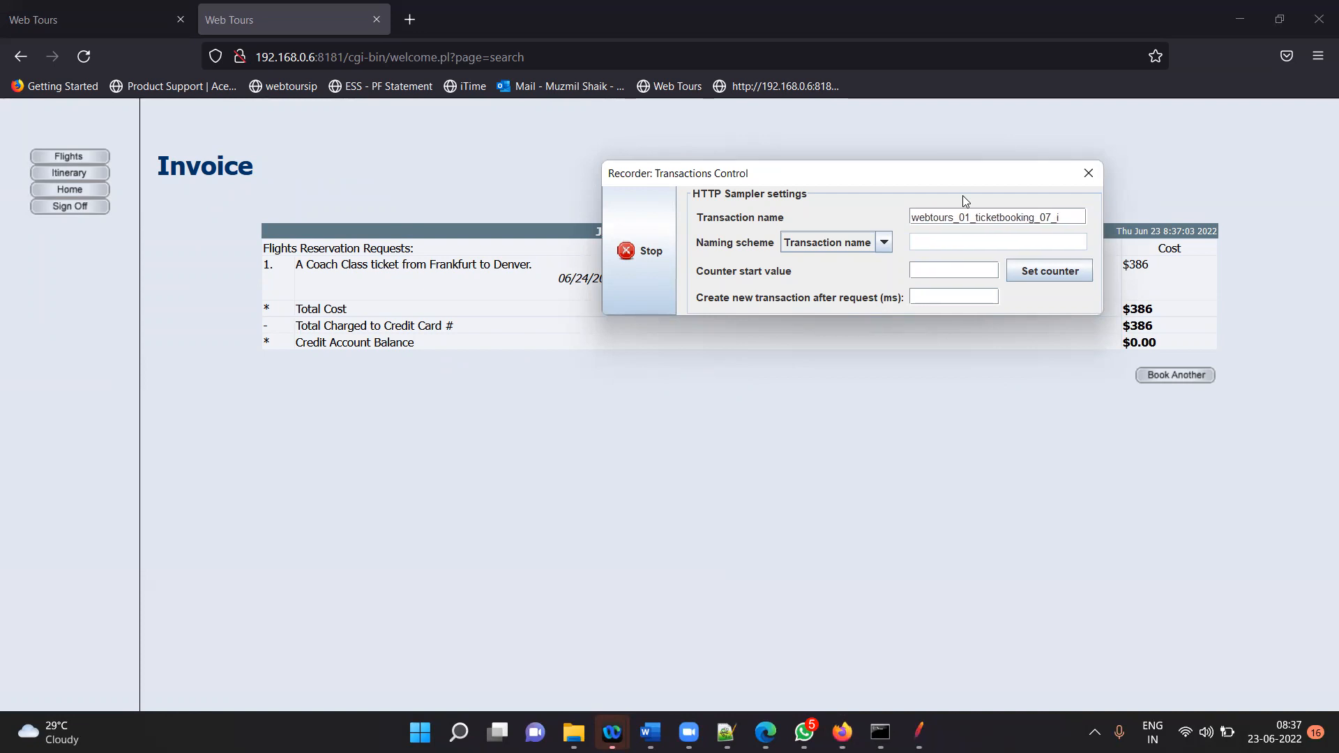
key(BackSpace)
text(signoff)
key(BackSpace)
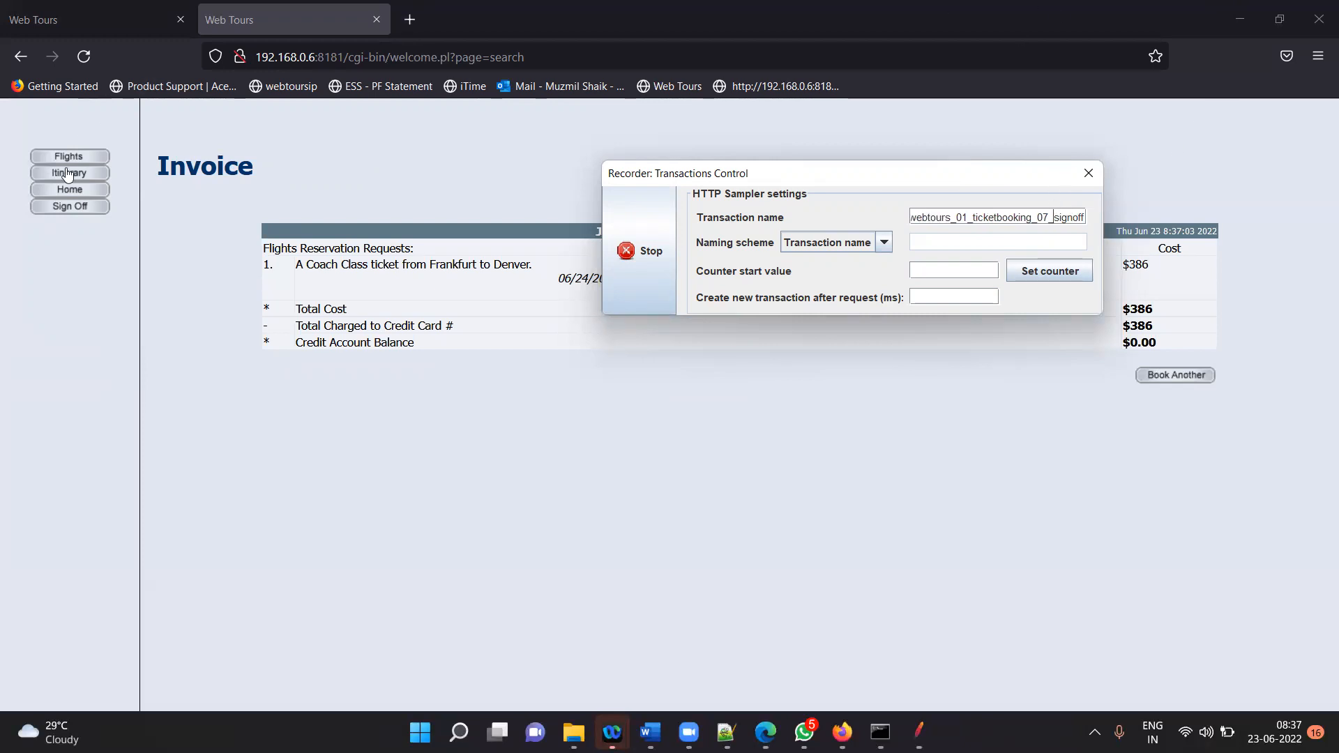
click(72, 207)
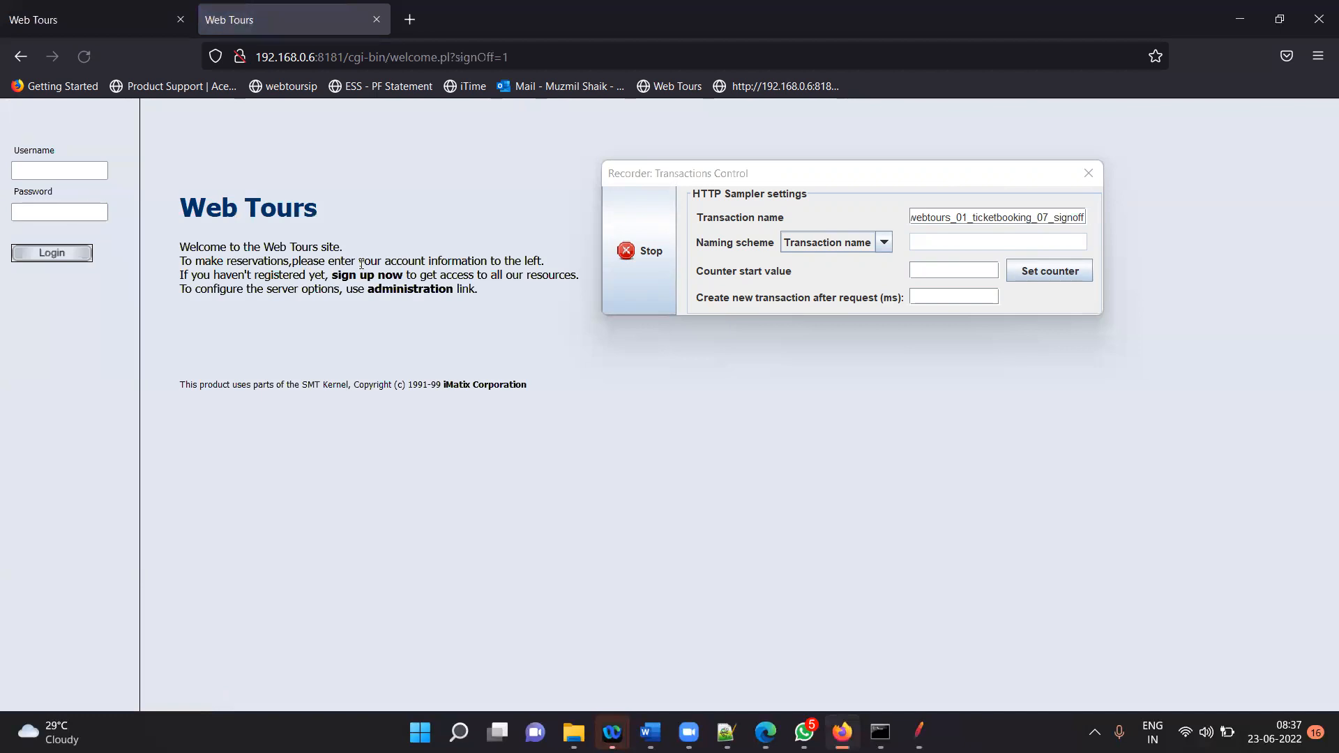
- Stop the recording, switch to JMeter and look through the recorded webtours_01_ticketbooking transaction controllers
click(652, 252)
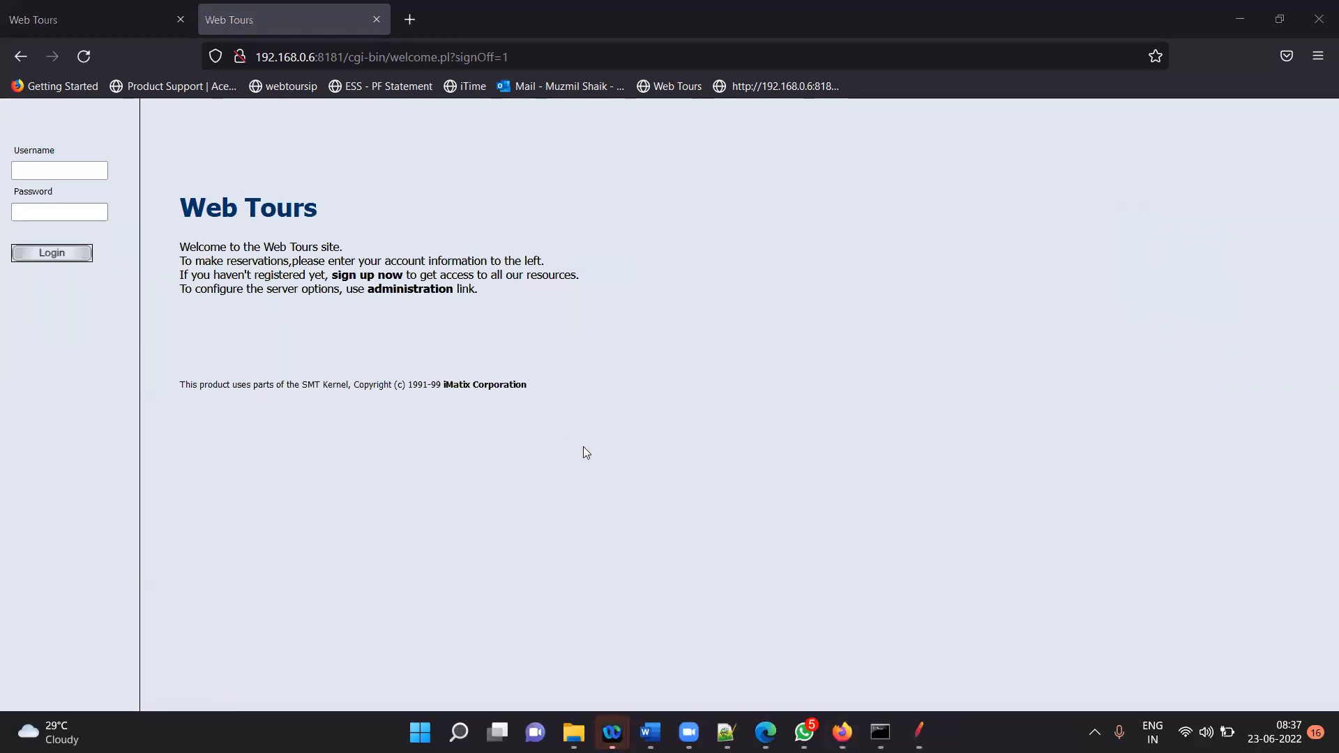
click(919, 732)
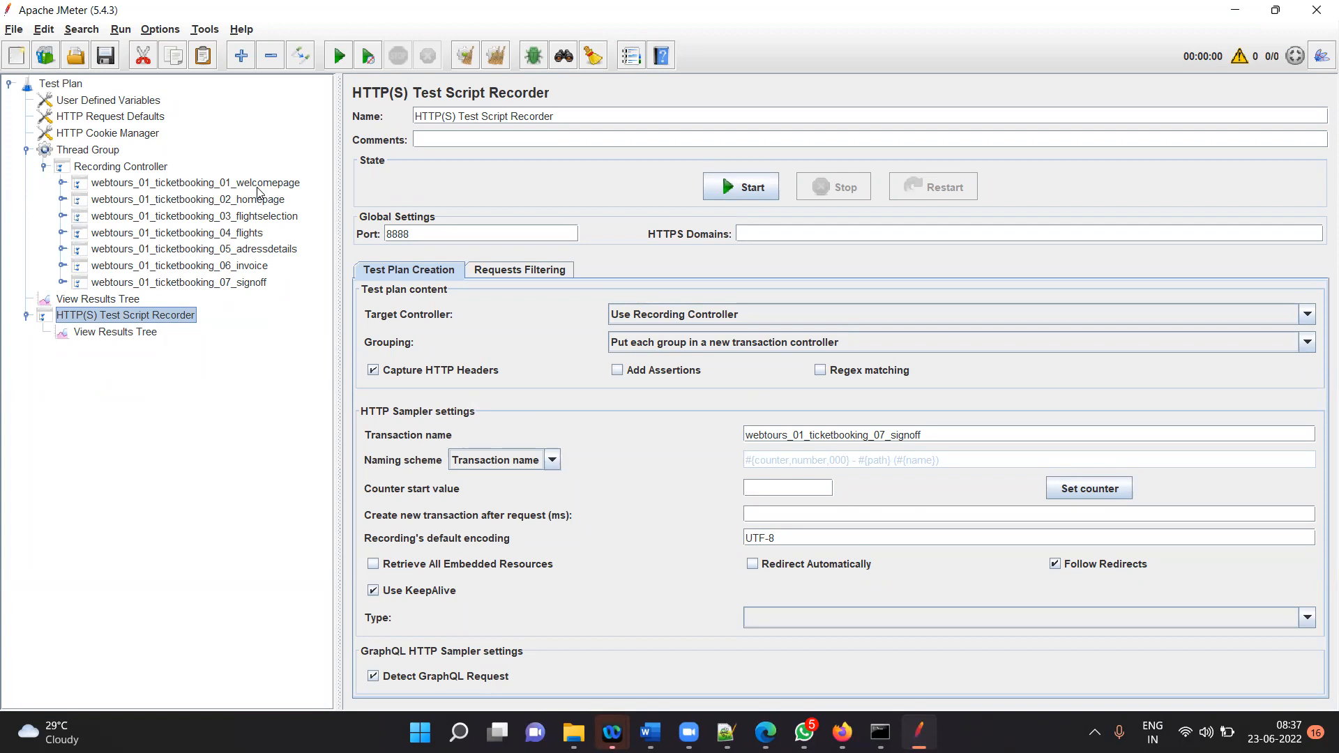
click(259, 189)
click(254, 203)
click(251, 219)
click(249, 235)
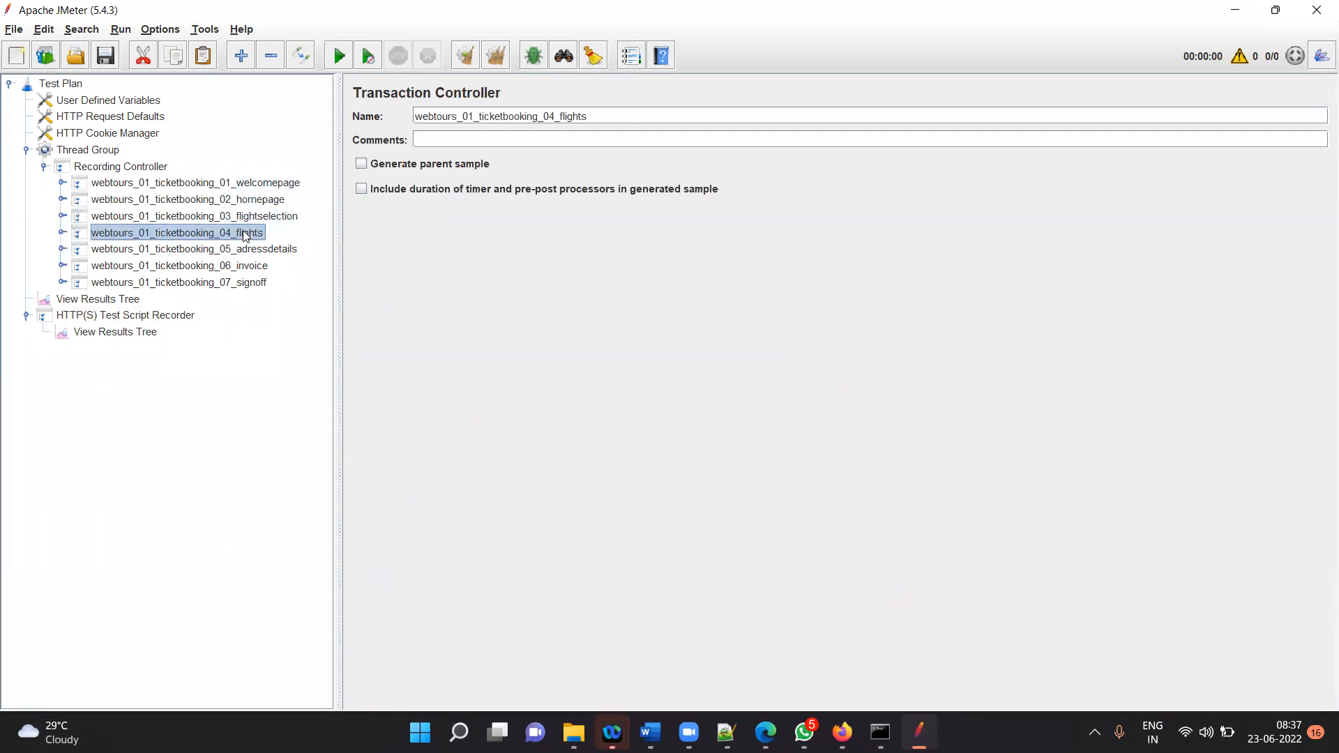
click(245, 252)
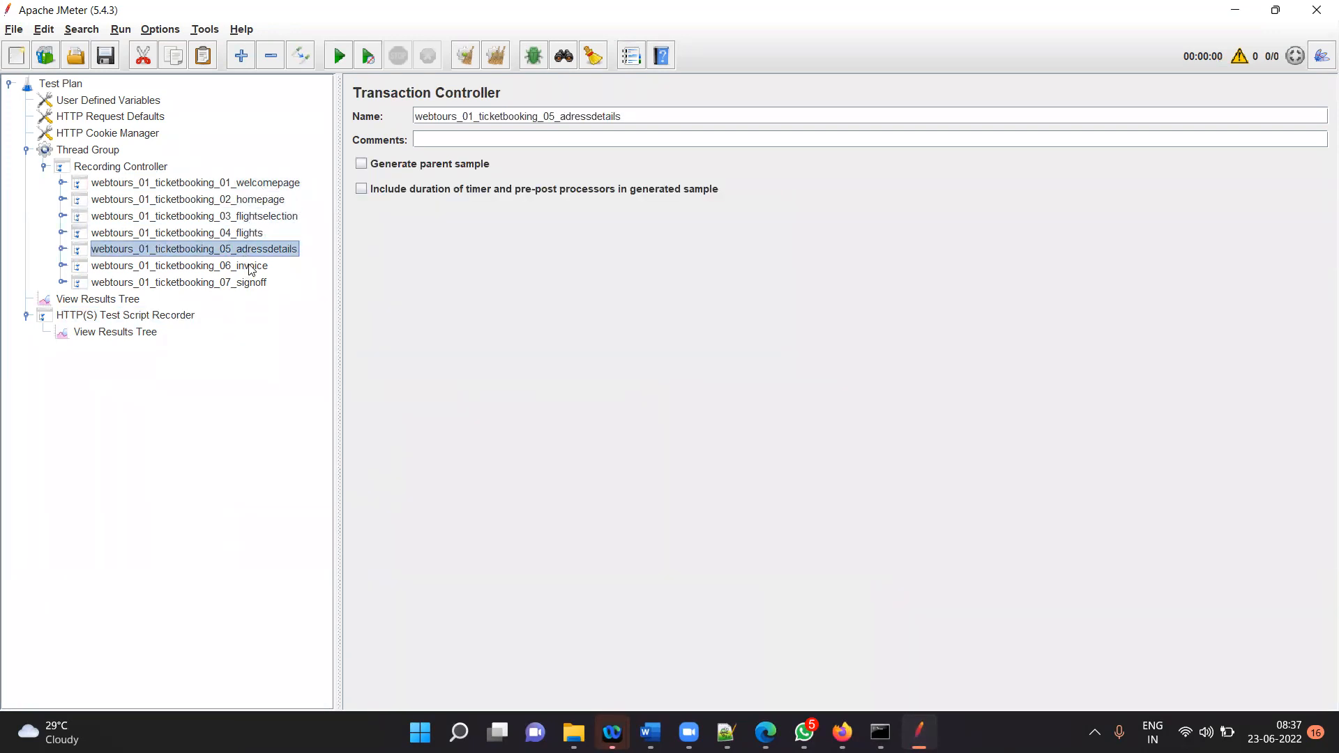
click(249, 271)
click(249, 283)
- Rename the webtours_01_ticketbooking_05_adressdetails transaction controller to webtours_01_ticketbooking_05_addresdetails
click(251, 253)
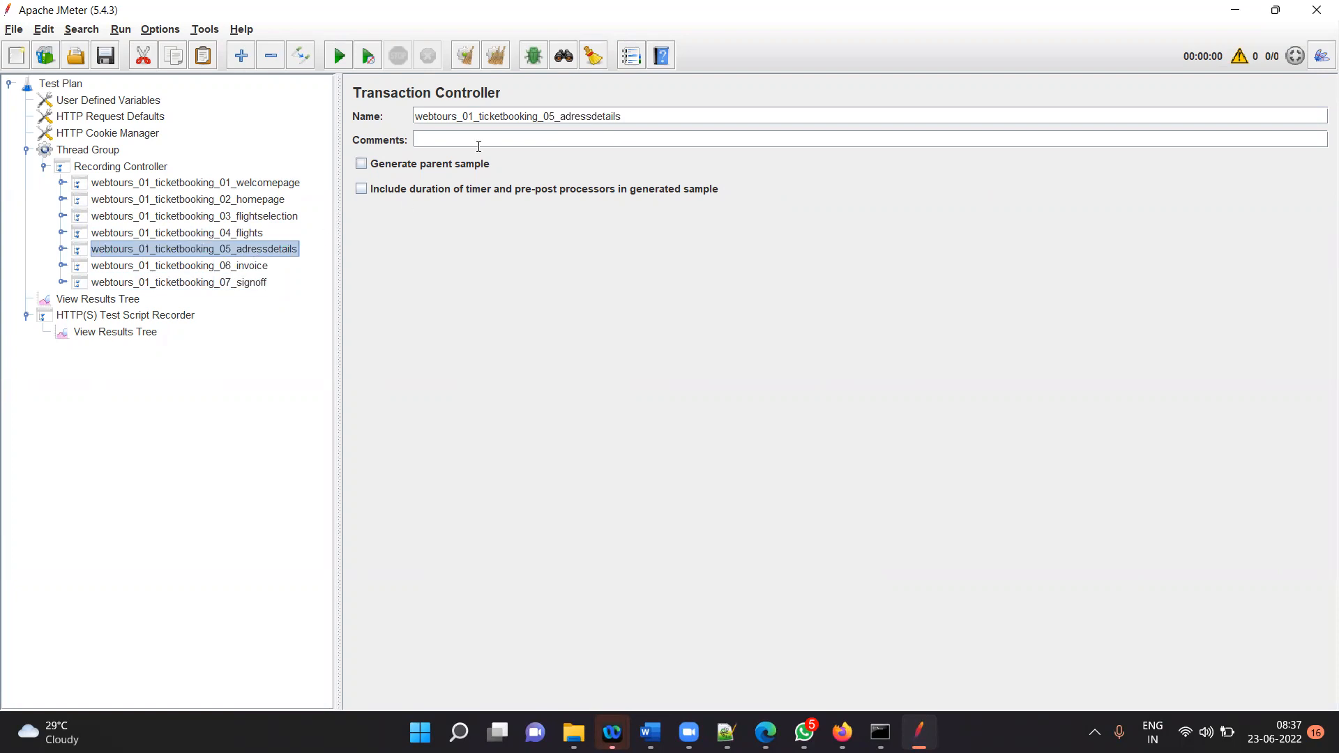
click(591, 117)
key(BackSpace)
key(BackSpace)
key(BackSpace)
key(BackSpace)
key(BackSpace)
key(BackSpace)
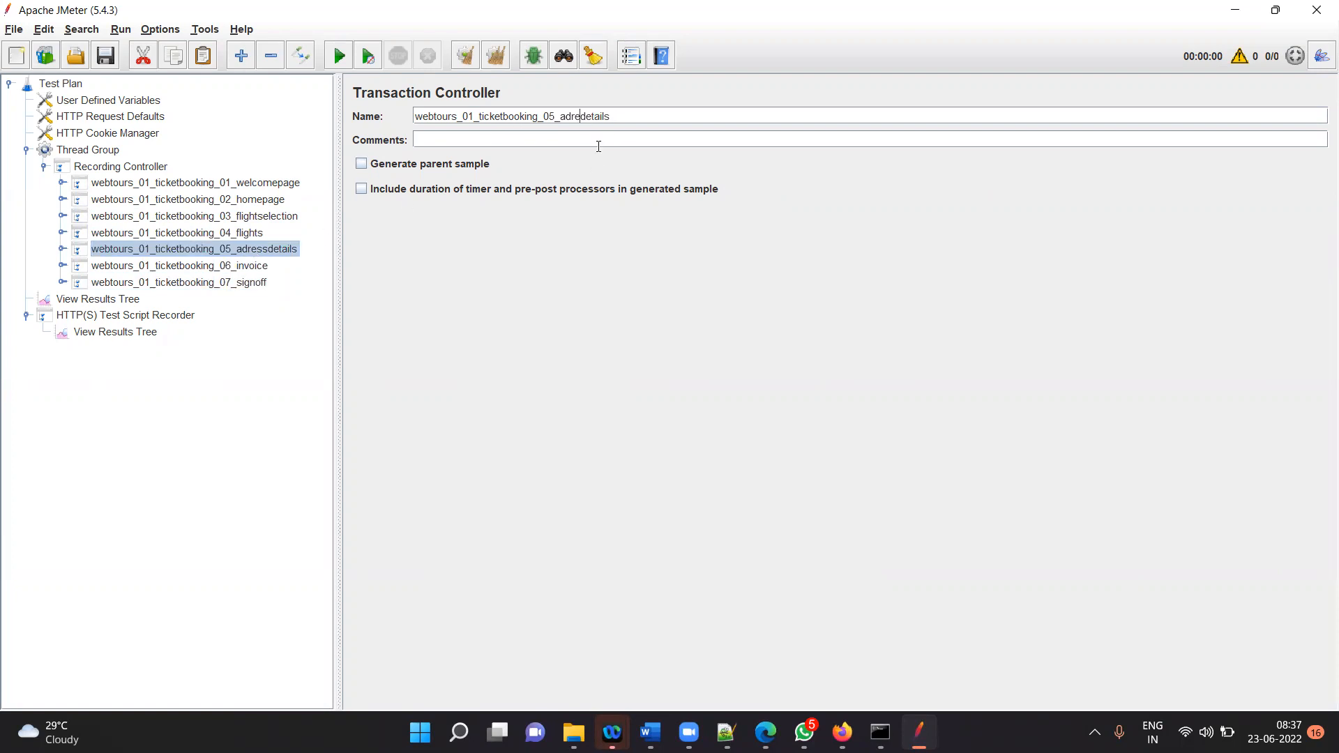
text(payment)
key(BackSpace)
key(BackSpace)
key(BackSpace)
key(BackSpace)
key(BackSpace)
key(BackSpace)
key(BackSpace)
text(address)
key(BackSpace)
- Open the recorded request under the address details transaction and widen the test plan tree area
click(63, 249)
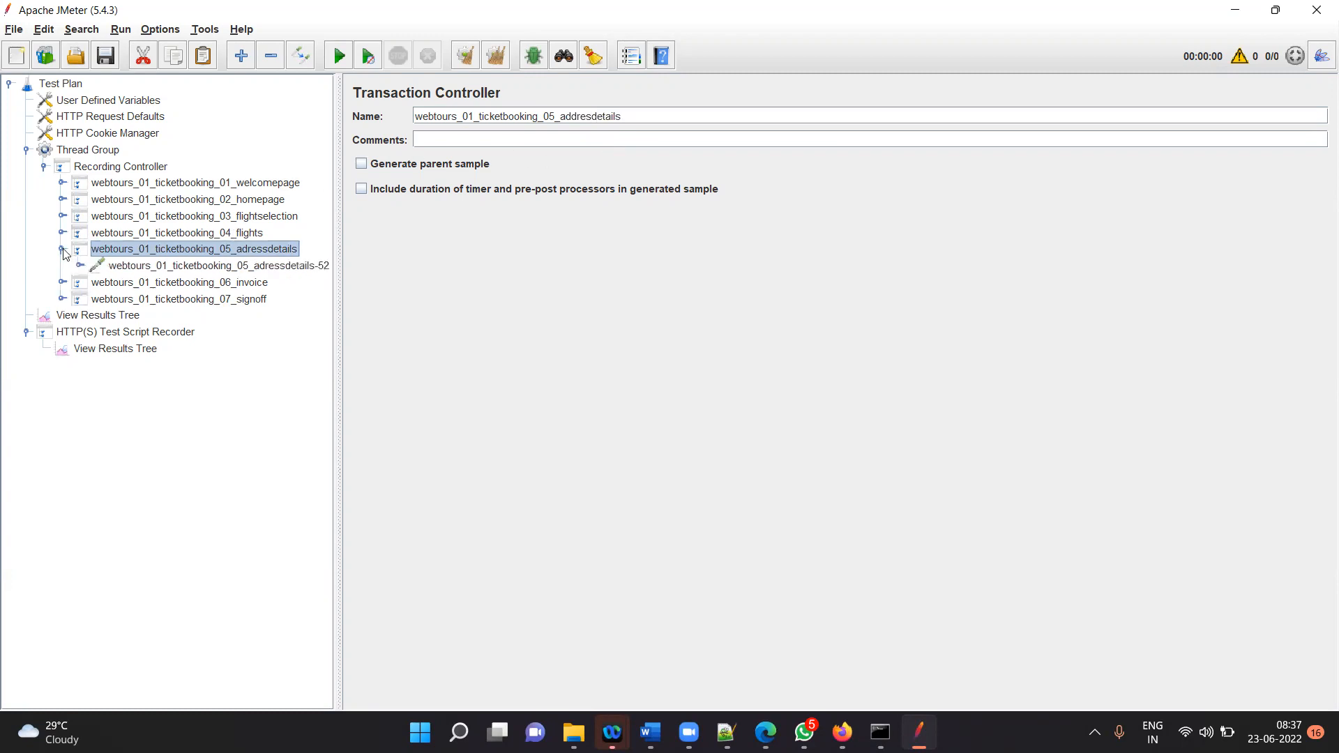
click(199, 269)
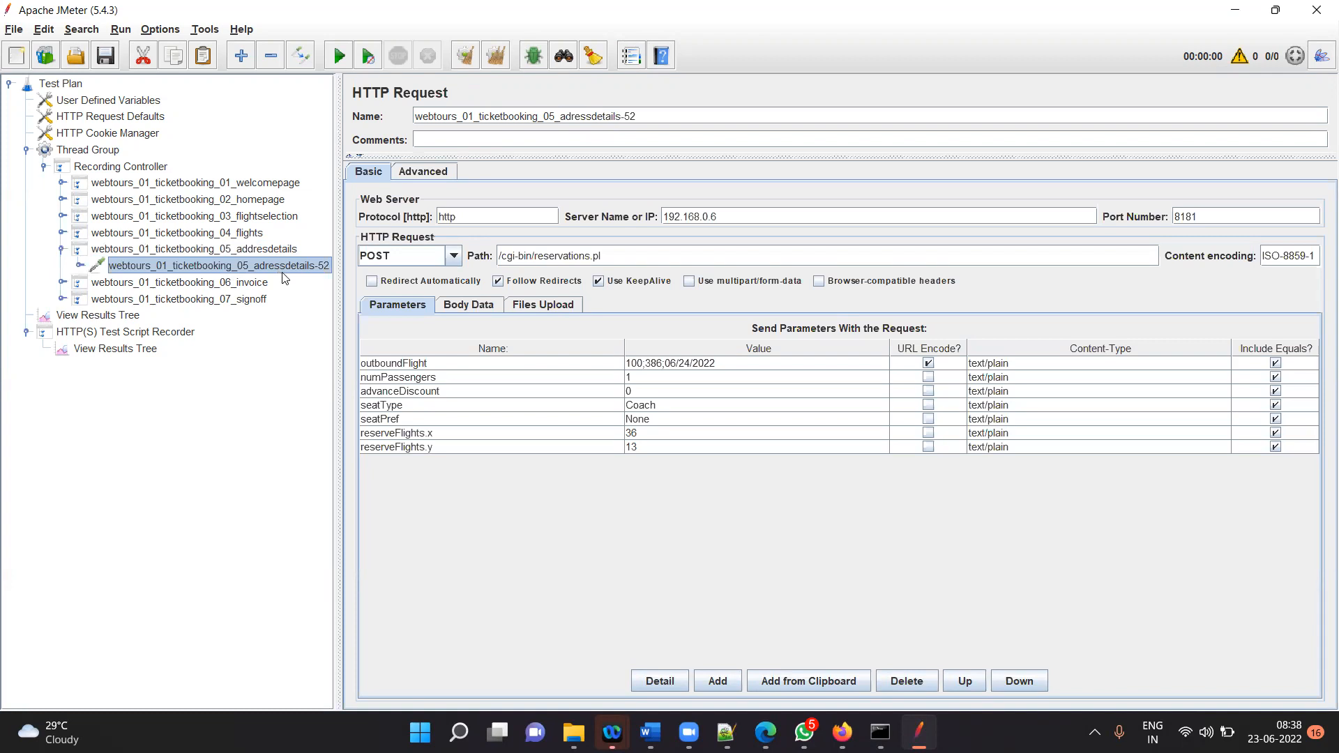
drag(337, 282, 346, 283)
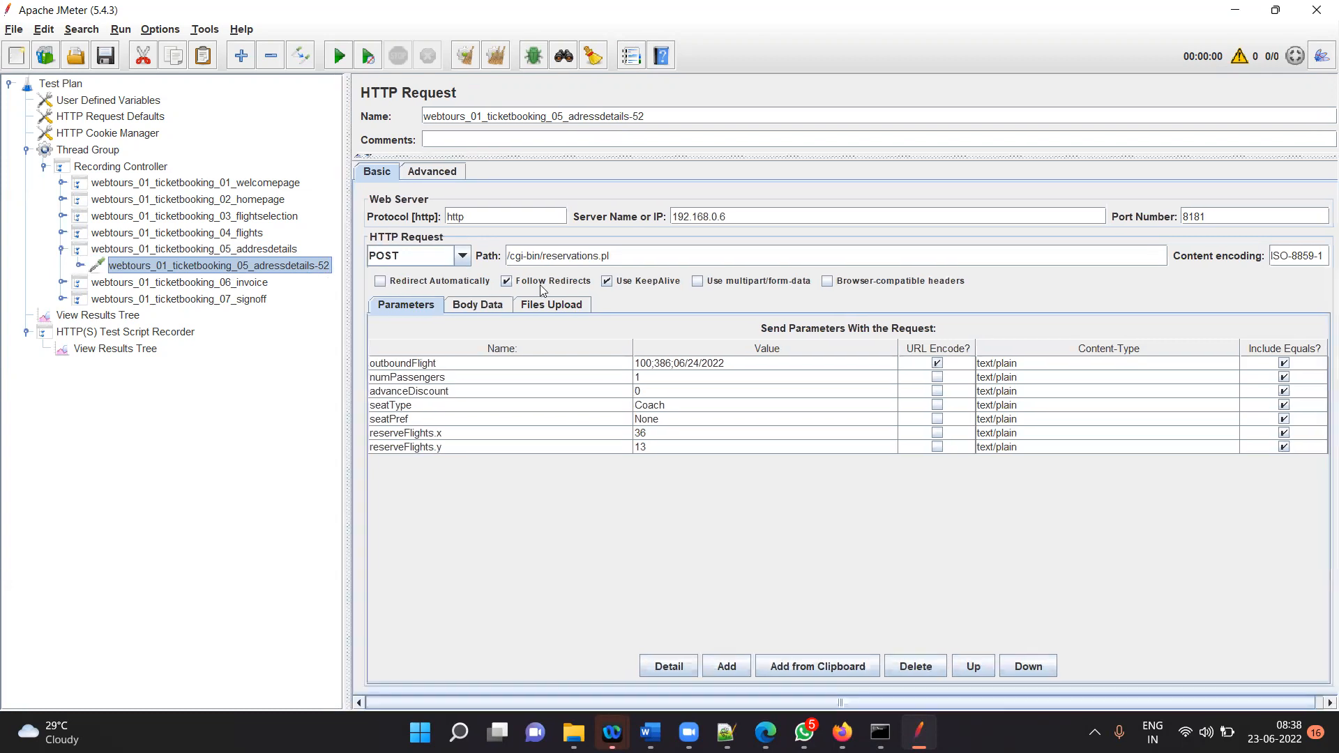
drag(542, 288, 545, 289)
- Expand the other six transaction controllers to examine the requests recorded under each
click(63, 233)
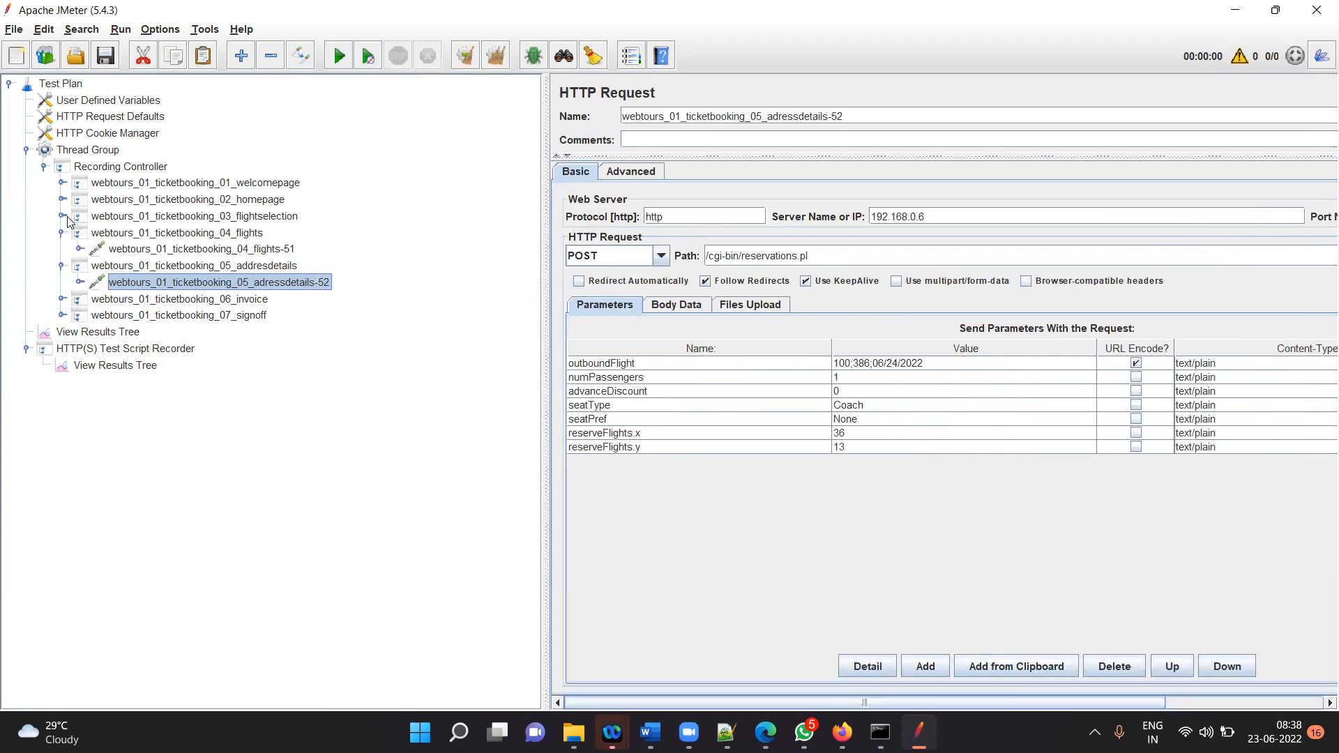
click(64, 216)
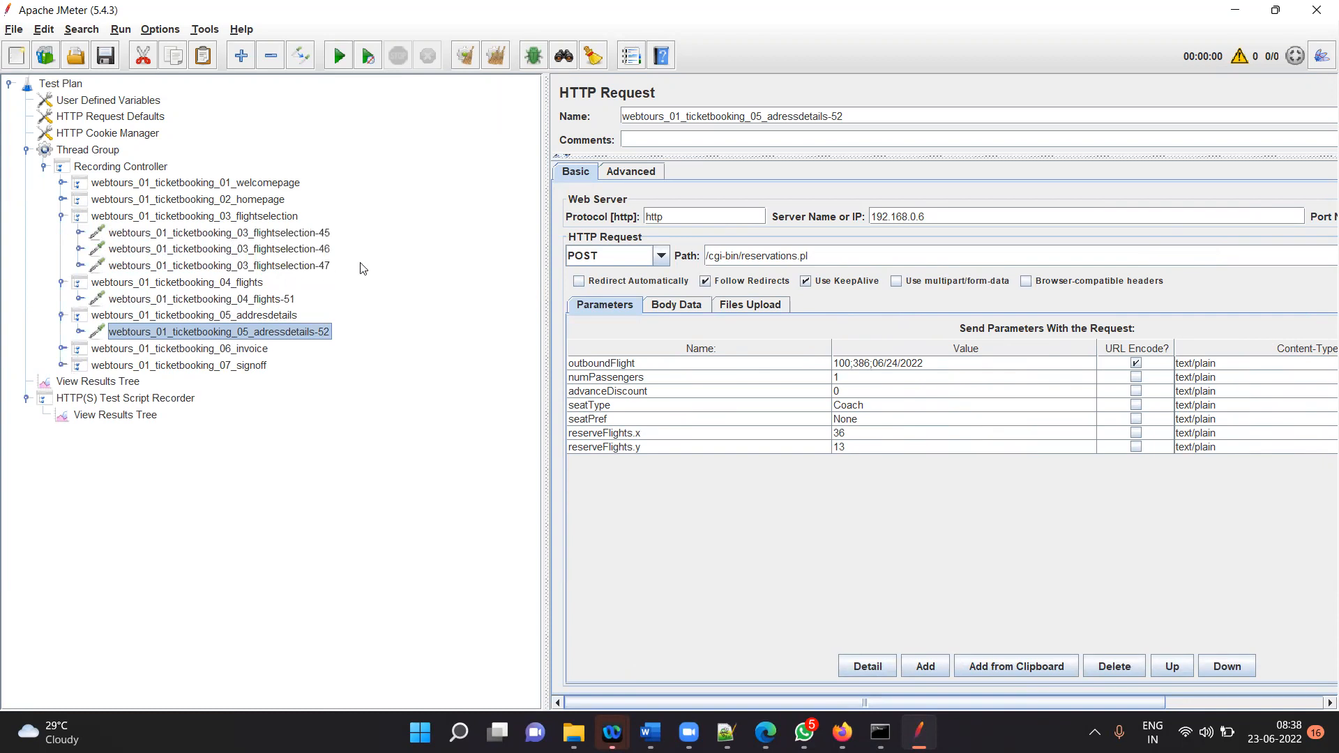
click(63, 200)
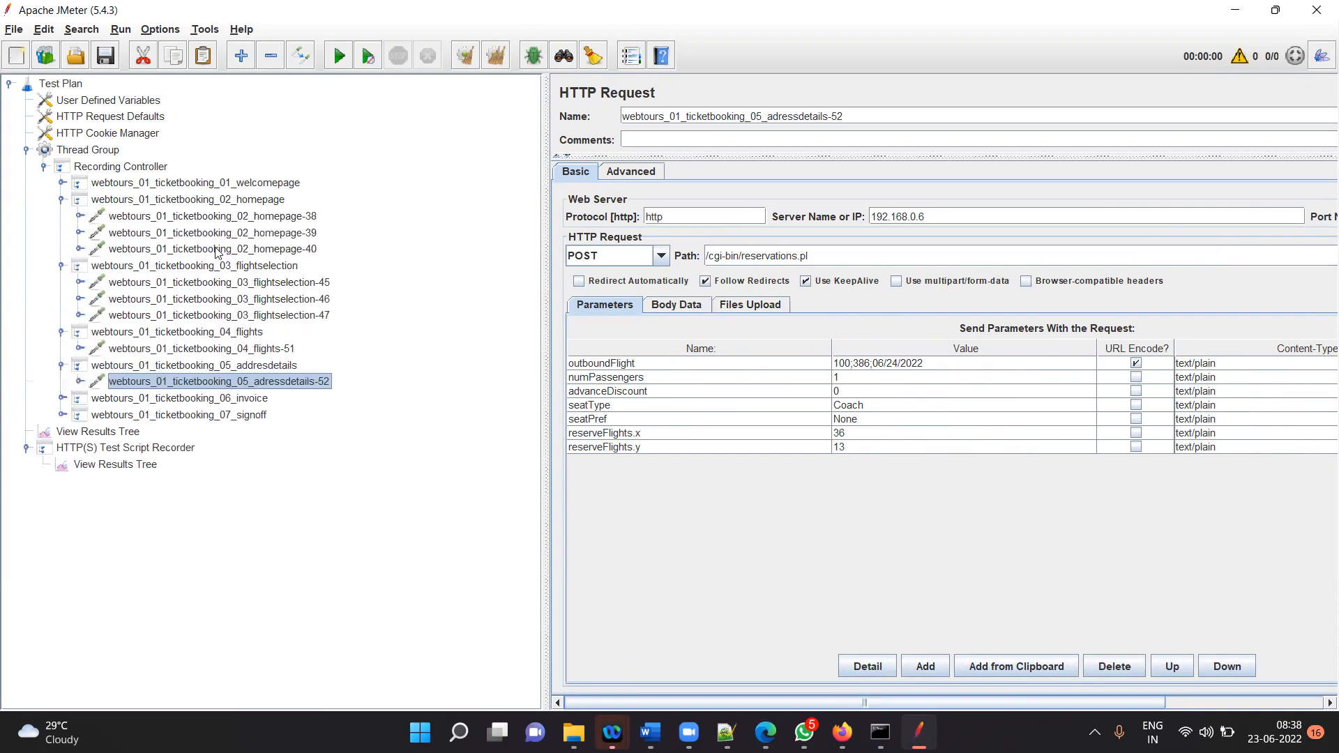
click(62, 183)
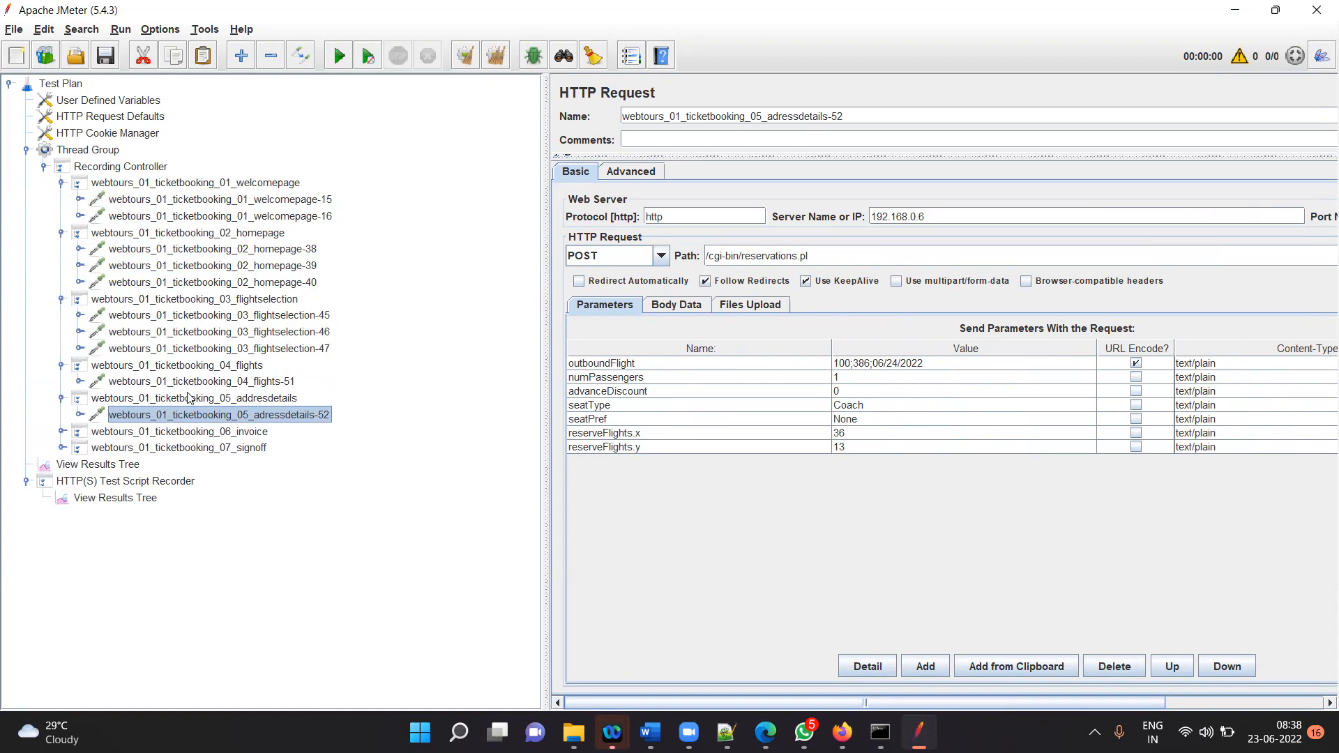
click(62, 431)
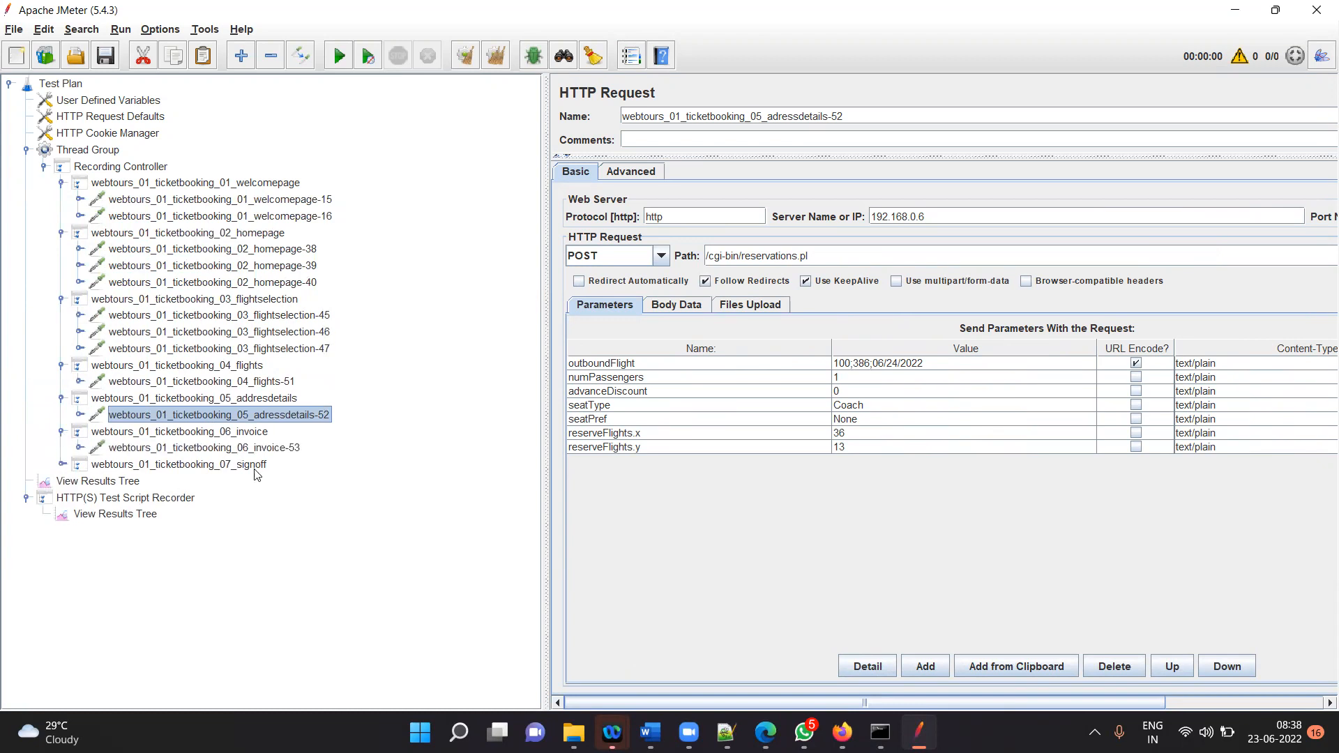
click(62, 465)
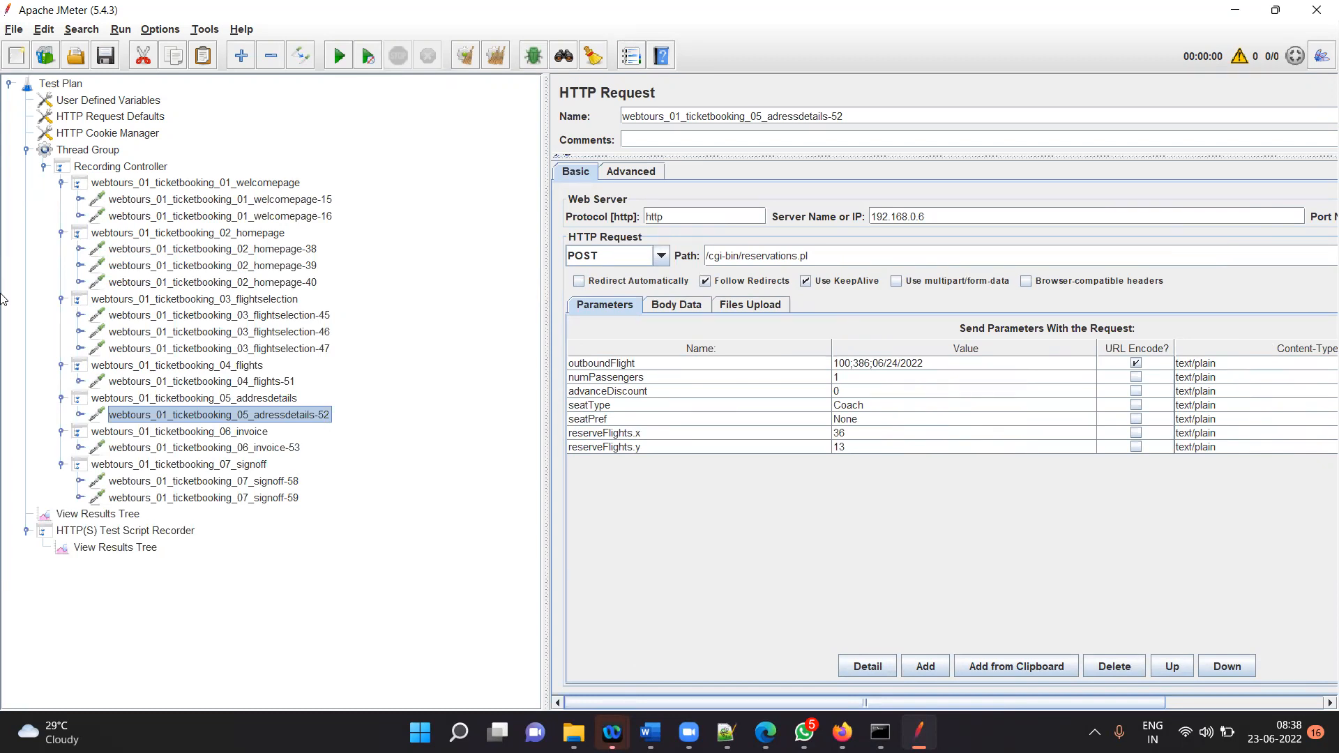
- Collapse all seven transaction controllers, from the welcome page through signoff
click(61, 183)
click(61, 200)
click(61, 216)
click(62, 233)
click(61, 249)
click(61, 266)
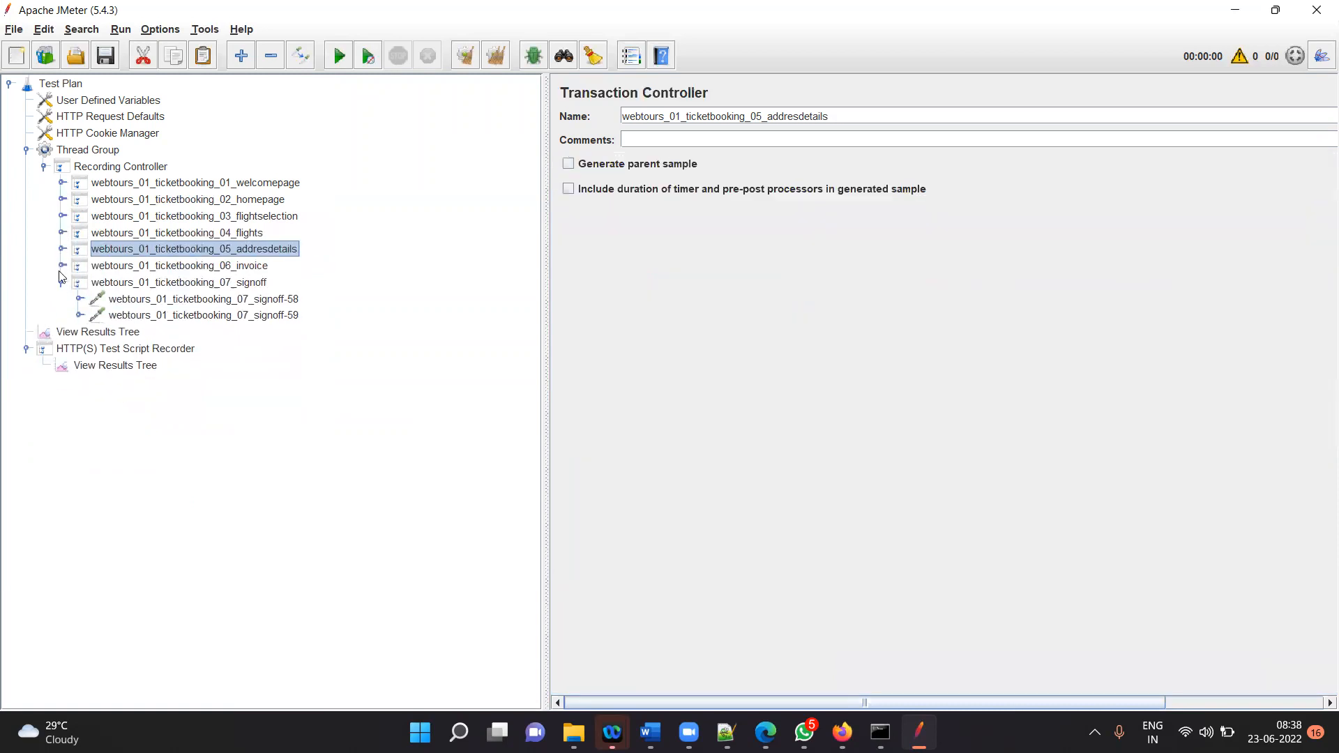
click(62, 283)
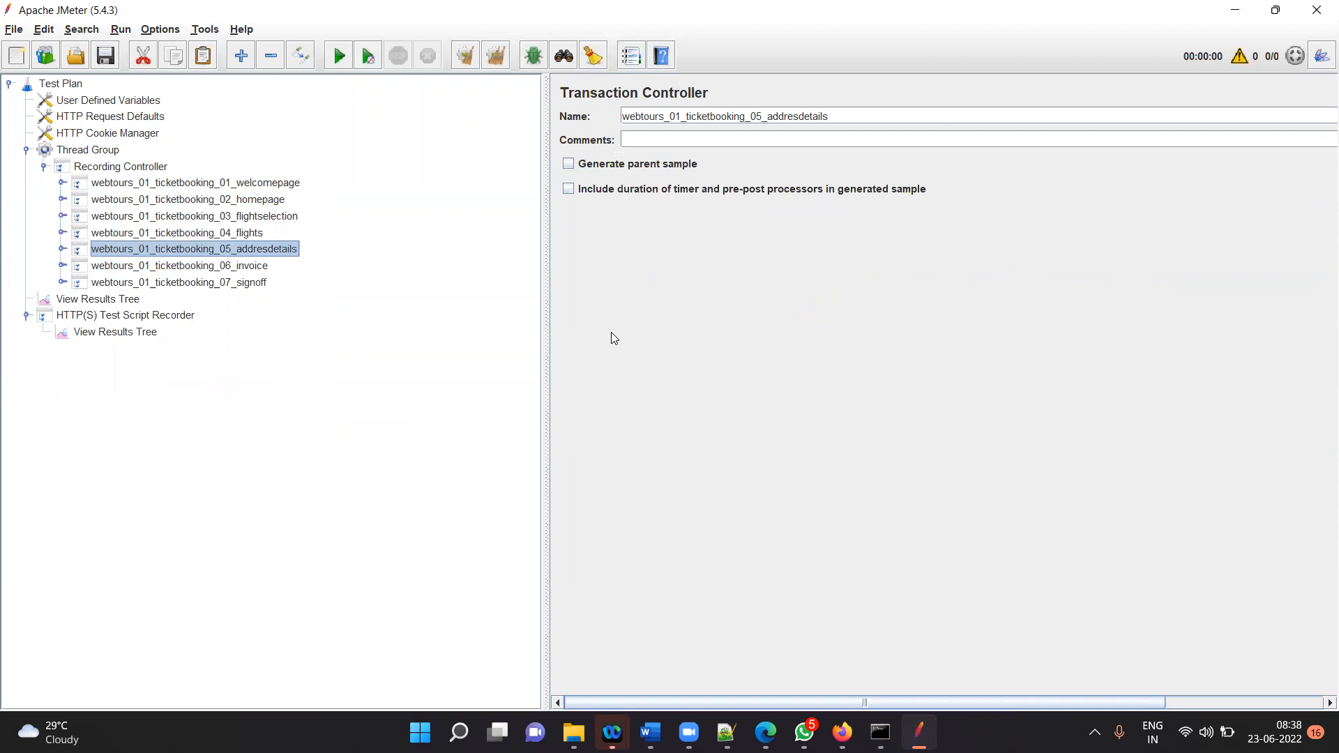
- Check the request under the address details transaction and the contents of the Recording Controller again
click(62, 249)
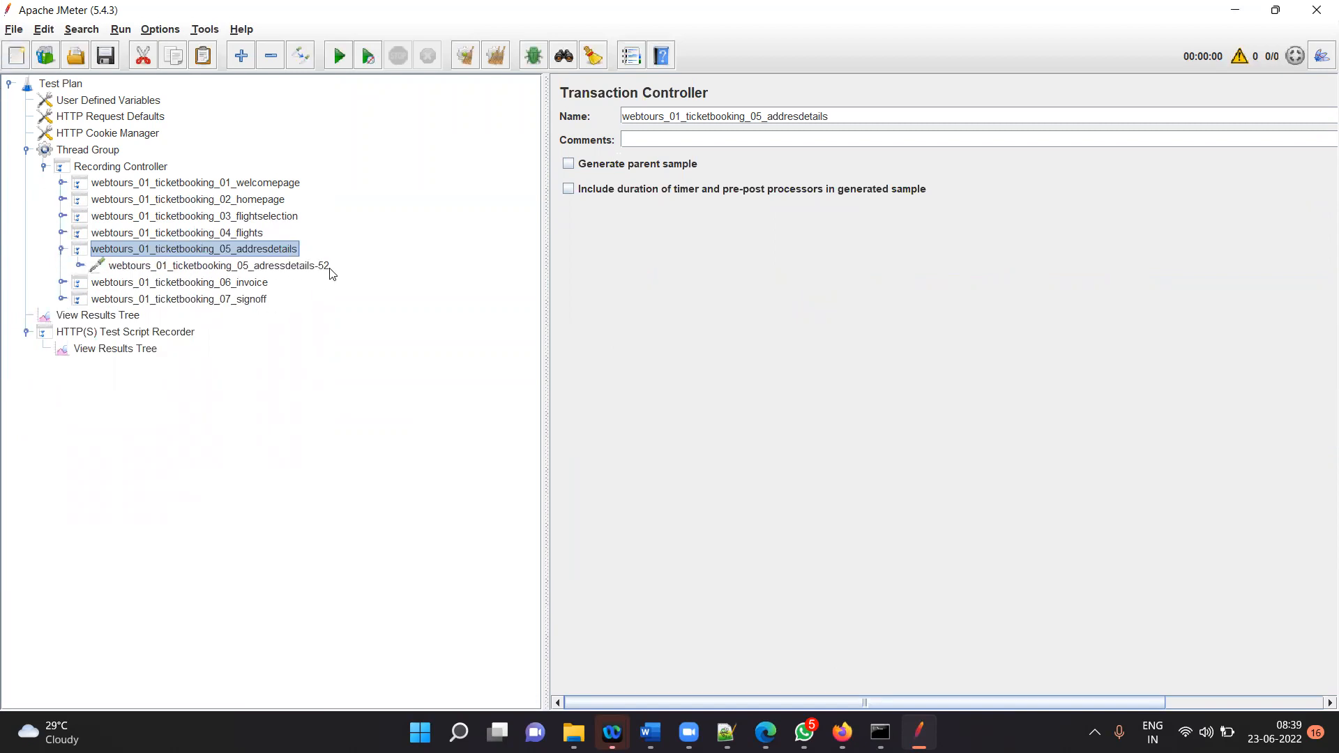
click(62, 249)
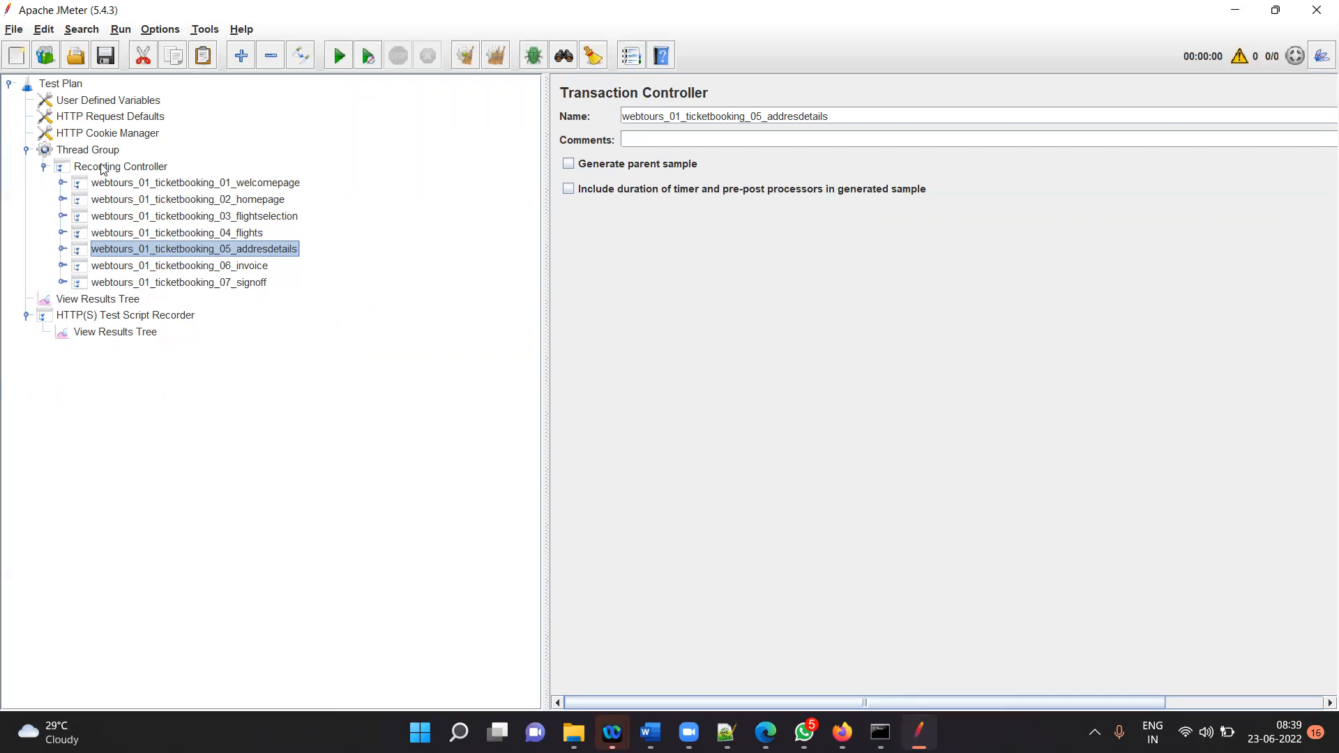
click(44, 168)
click(44, 167)
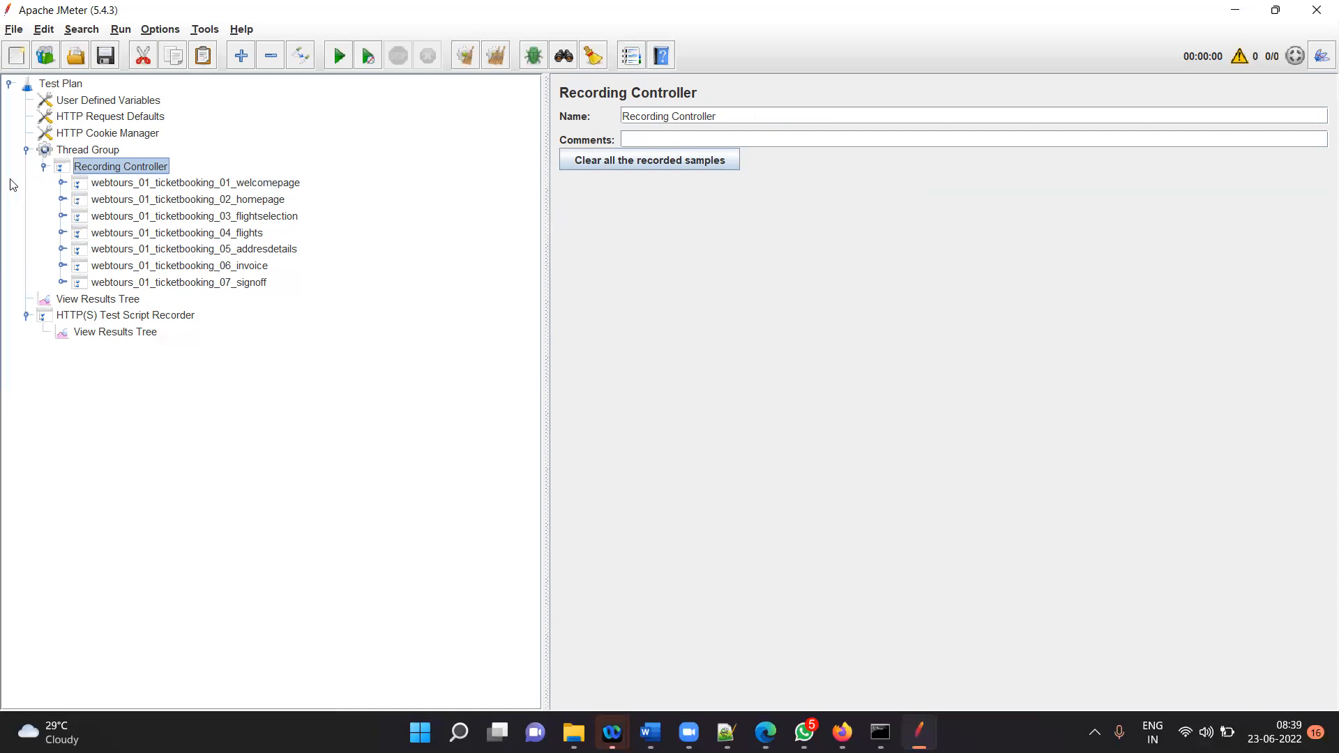
- Move all seven transaction controllers out of the Recording Controller directly into the Thread Group
click(131, 185)
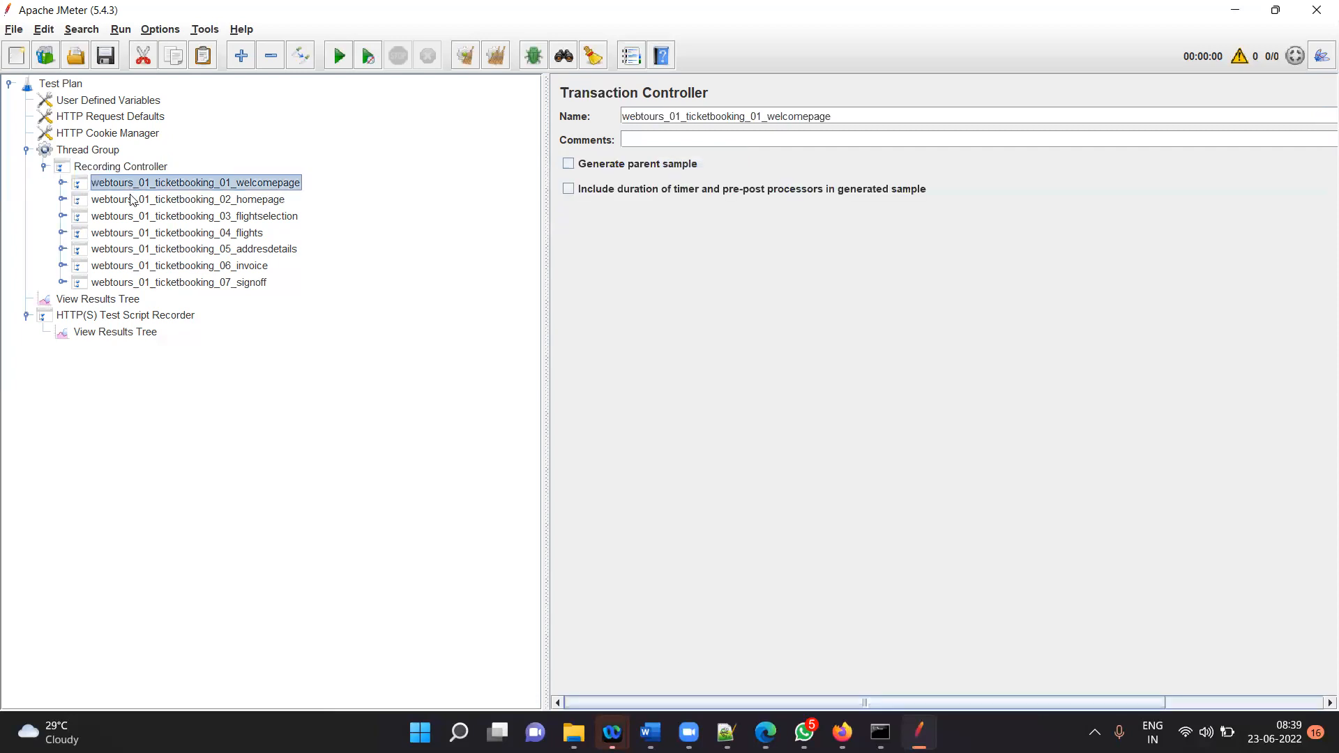
shift+click(129, 204)
shift+click(128, 216)
shift+click(128, 233)
shift+click(128, 249)
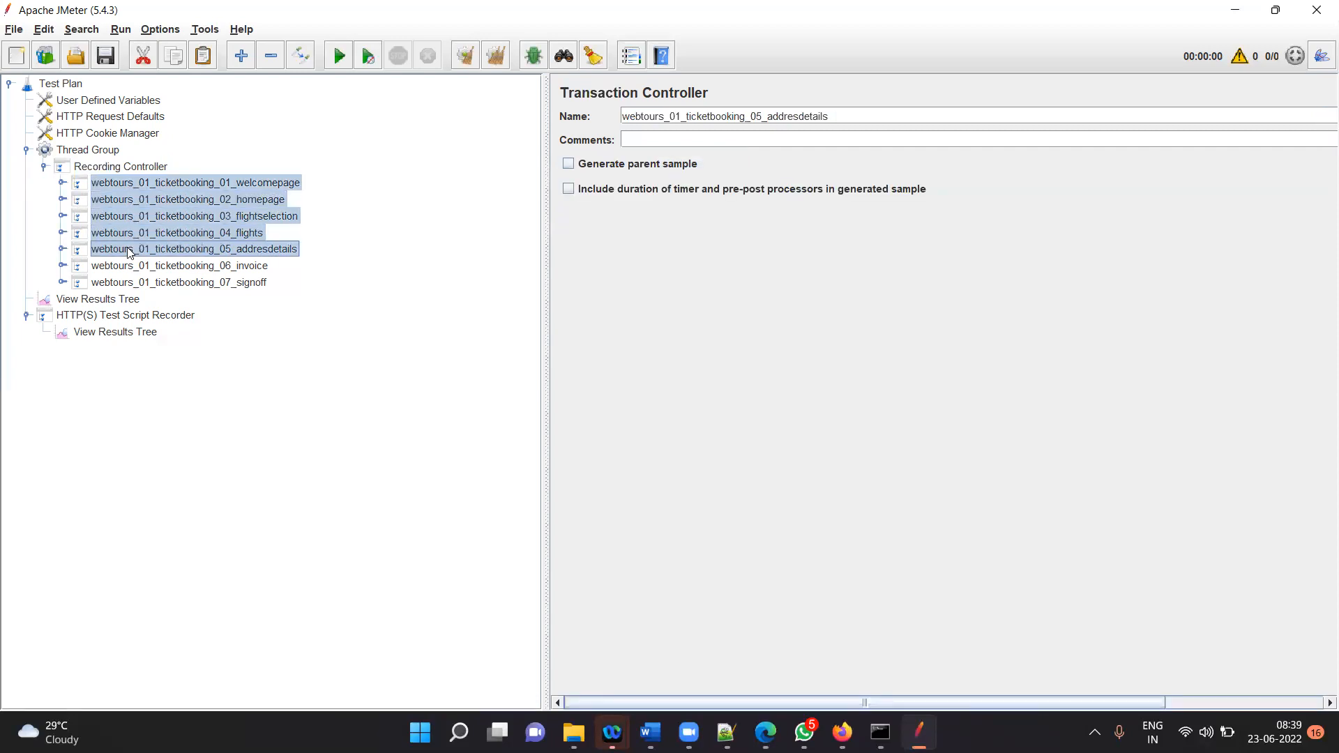
shift+click(128, 266)
shift+click(128, 282)
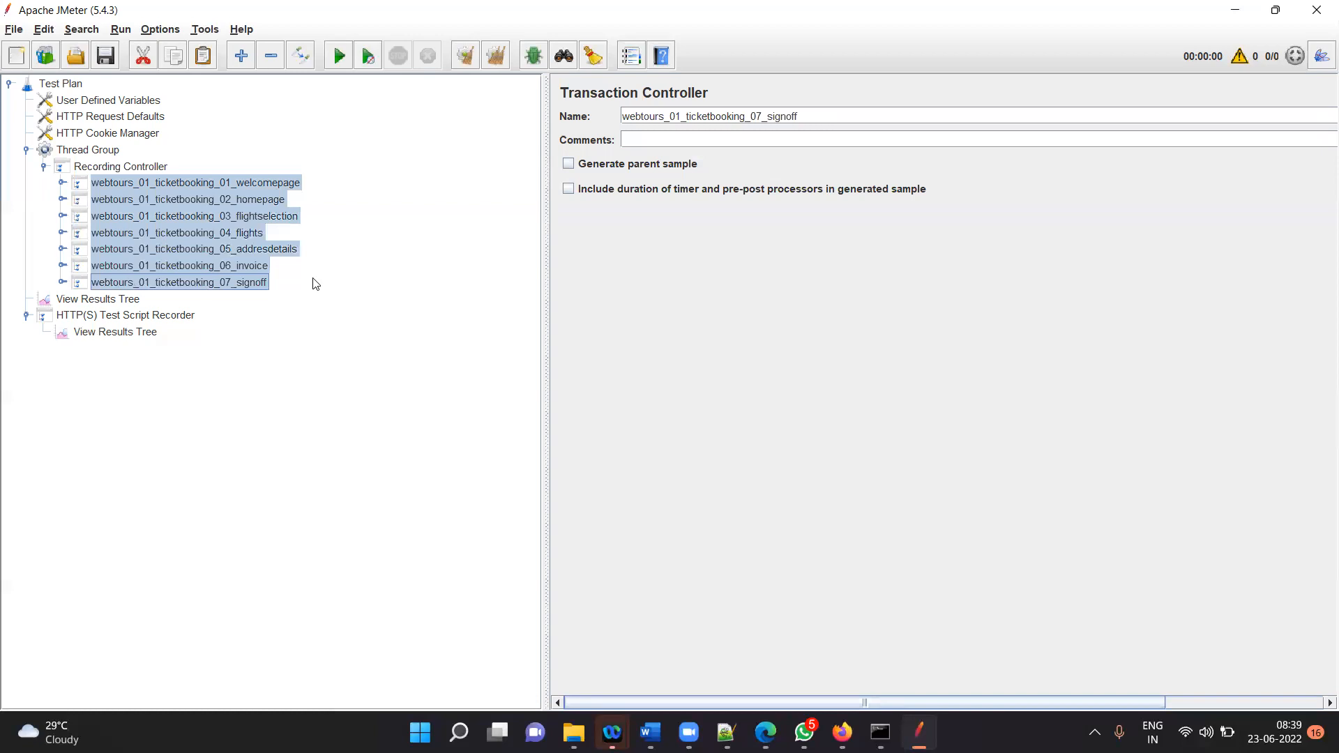
key(ctrl+x)
click(95, 150)
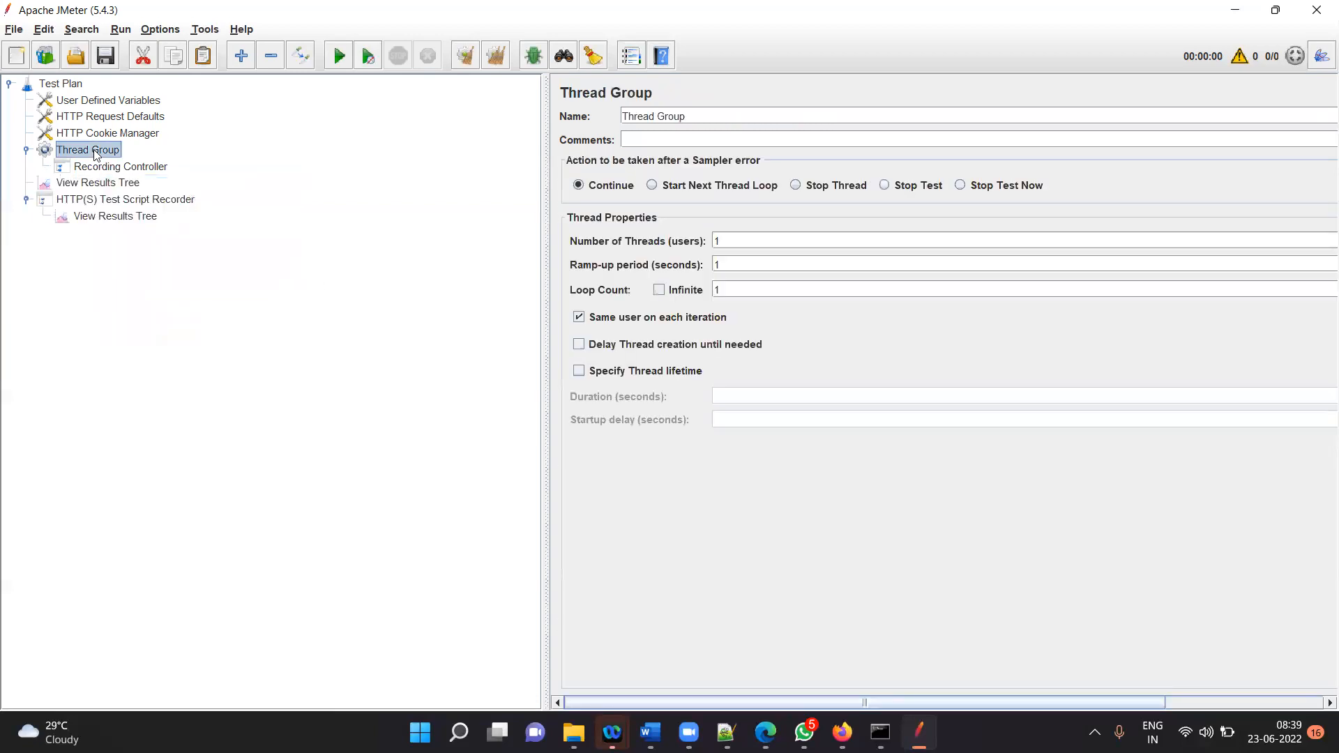
key(ctrl+v)
- Remove the empty Recording Controller from the Thread Group and confirm the removal
click(102, 167)
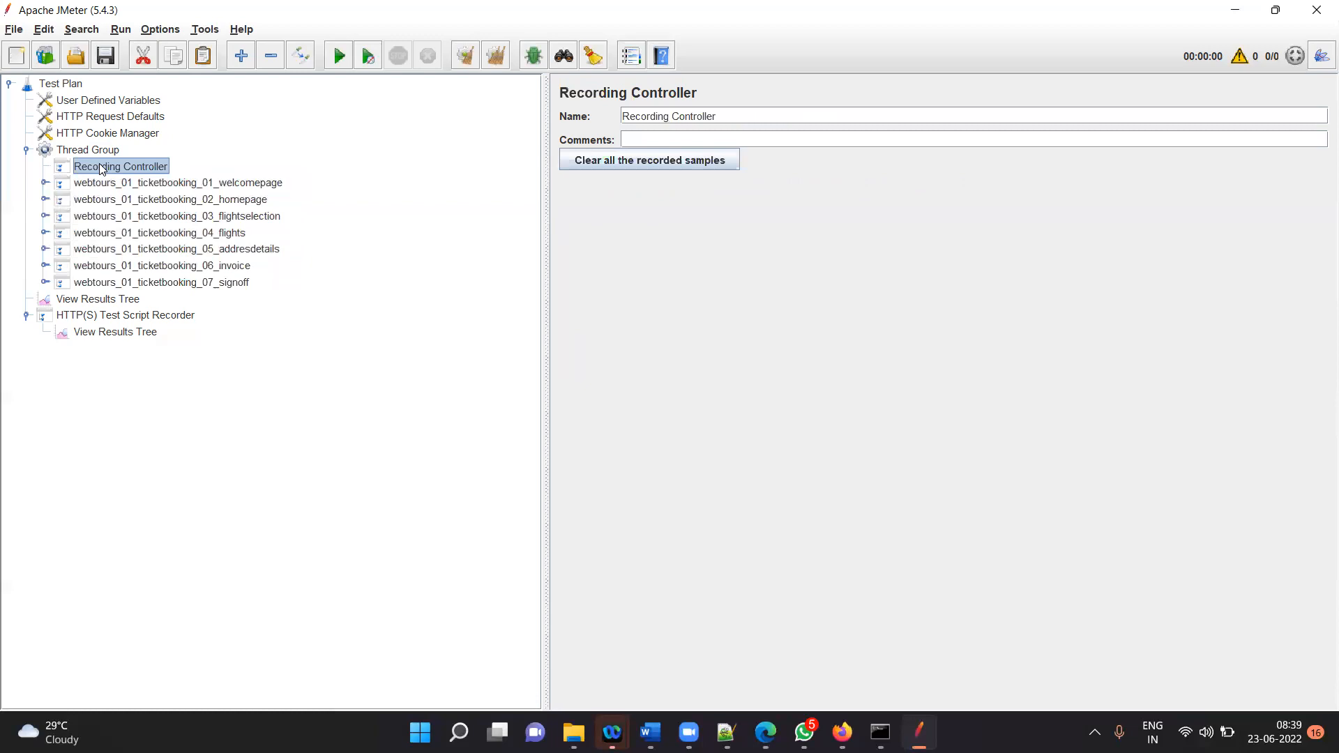
right_click(102, 168)
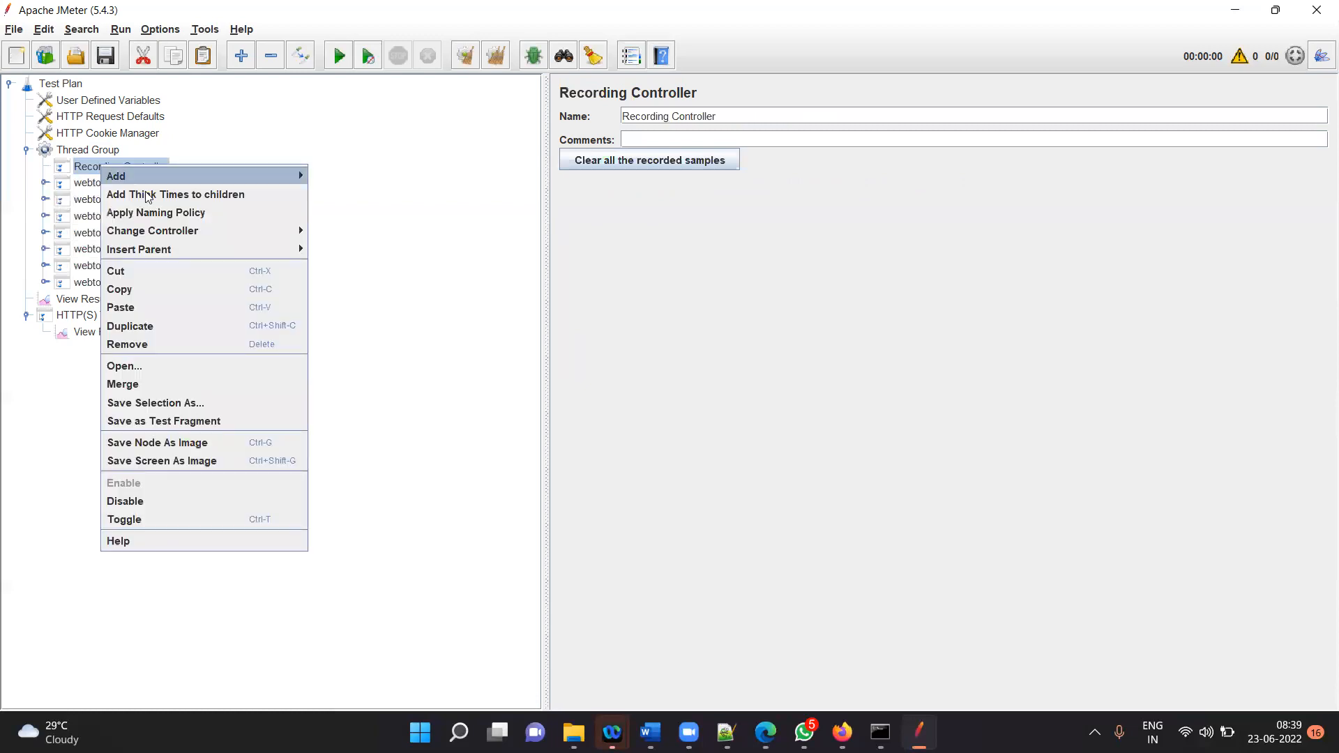
click(137, 342)
click(651, 381)
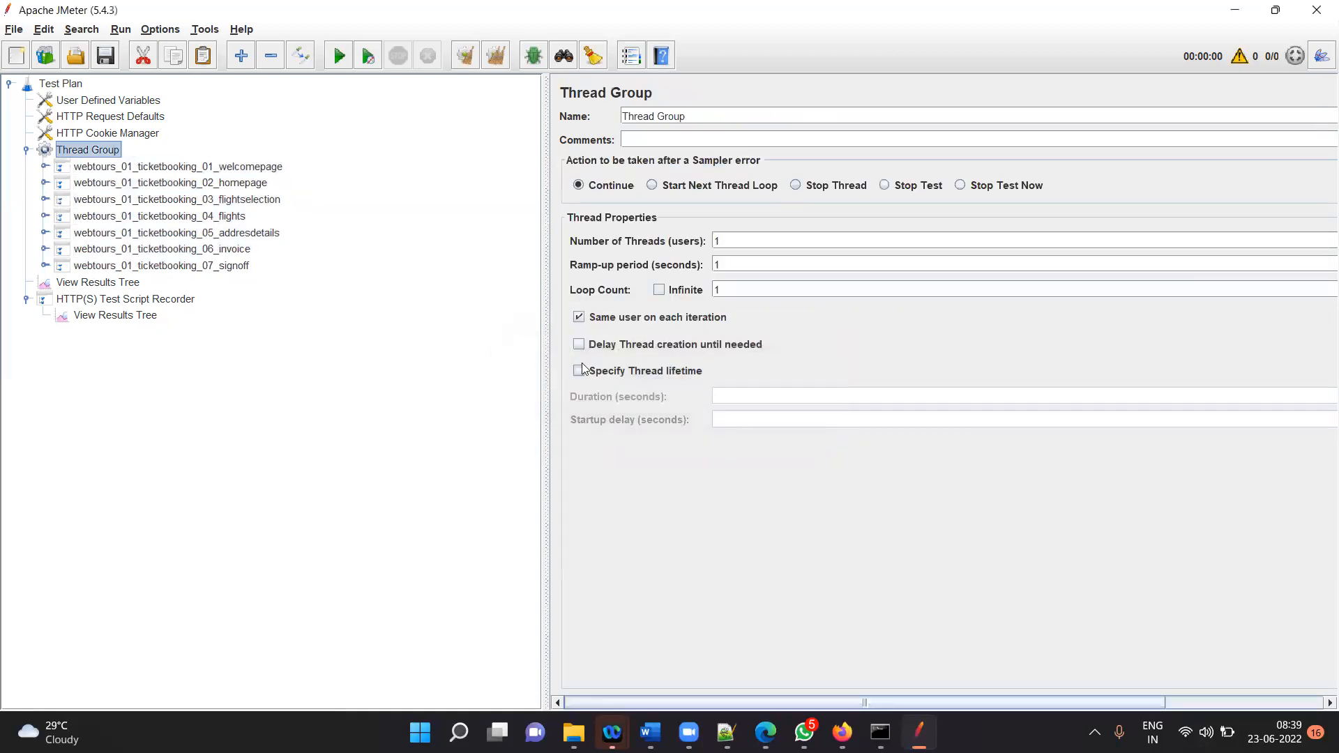
- Examine the Thread Group's transaction controllers and expand the welcome page transaction to show its requests
click(27, 150)
click(26, 150)
click(45, 167)
click(46, 167)
click(27, 150)
click(27, 150)
click(27, 150)
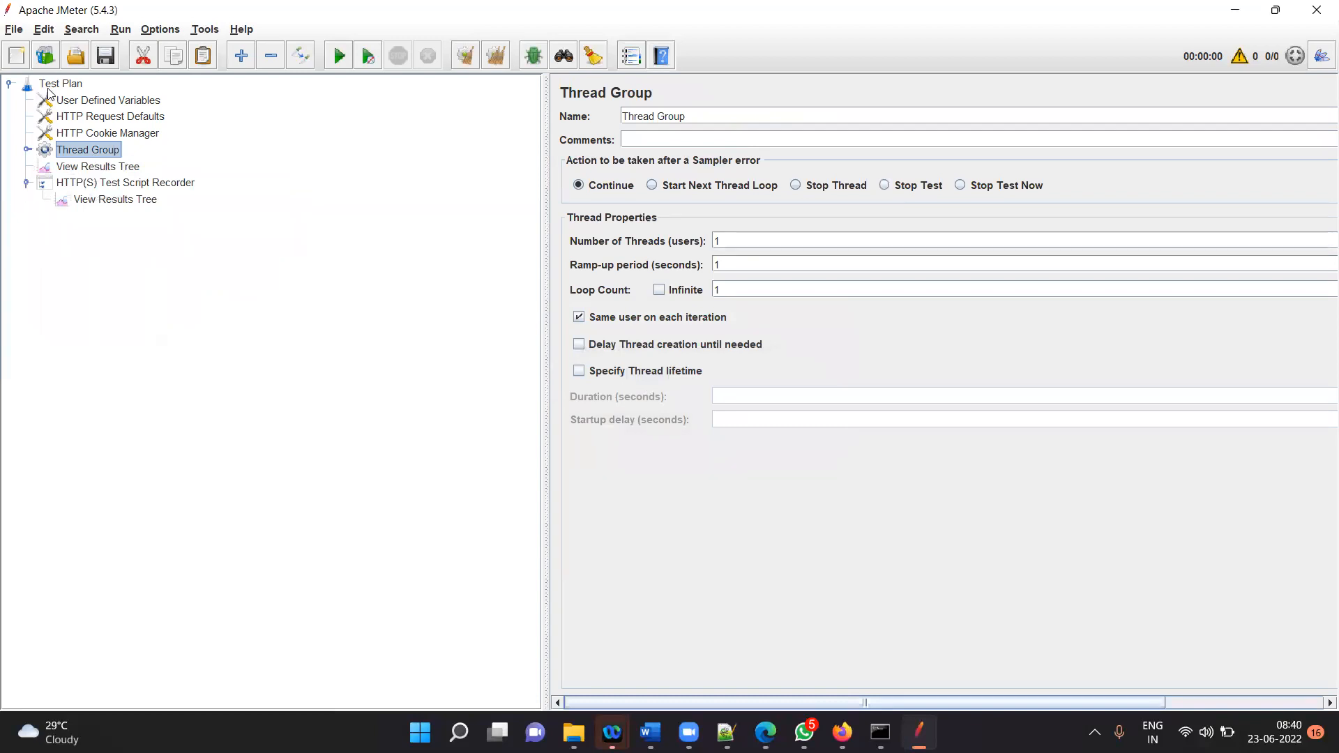
click(27, 150)
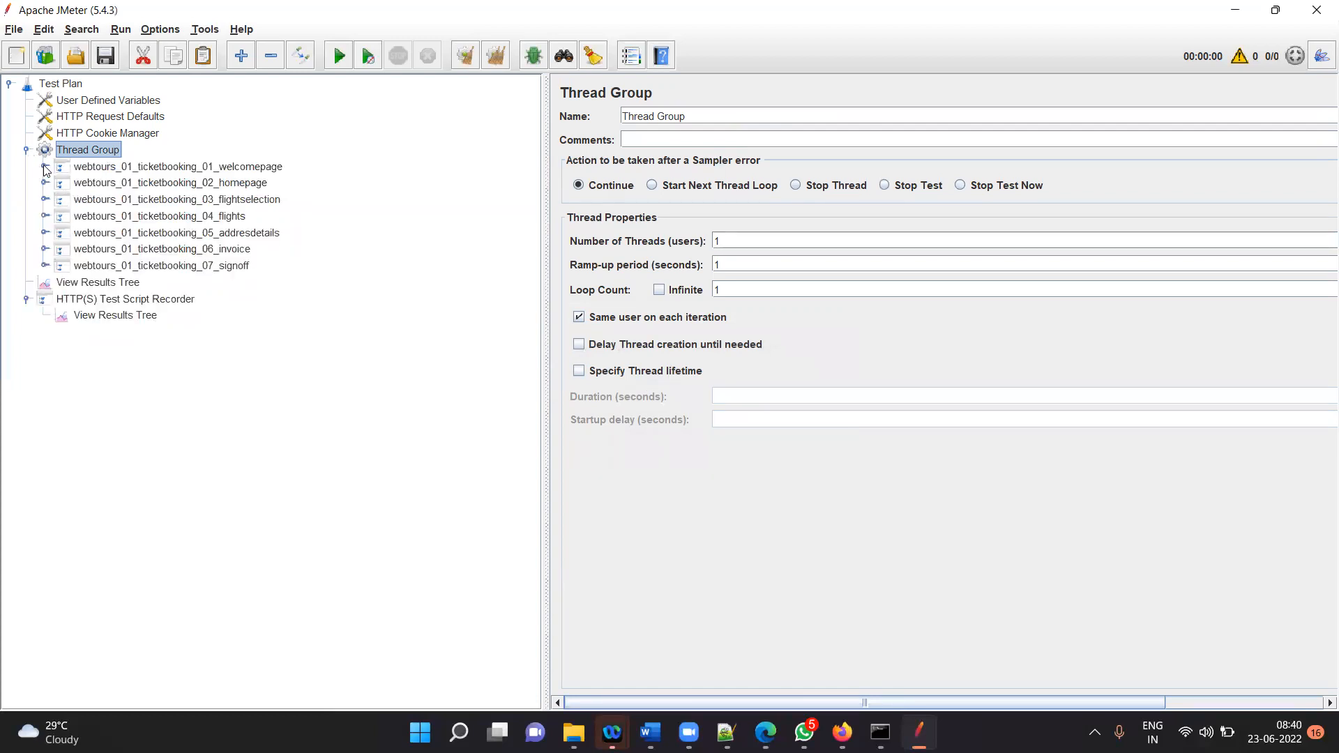
click(45, 167)
click(45, 168)
click(44, 166)
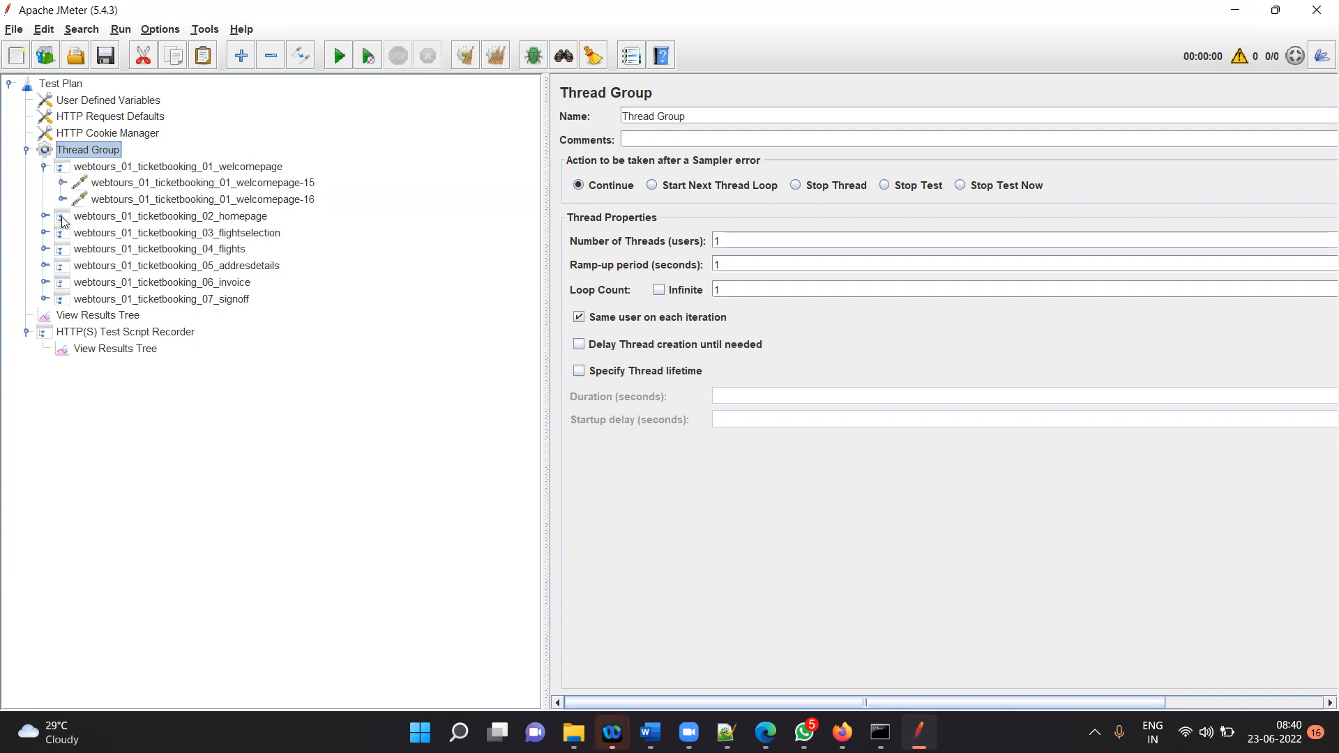
- Open the webtours_01_ticketbooking_01_welcomepage-15 request and highlight its server address 192.168.0.6
click(131, 184)
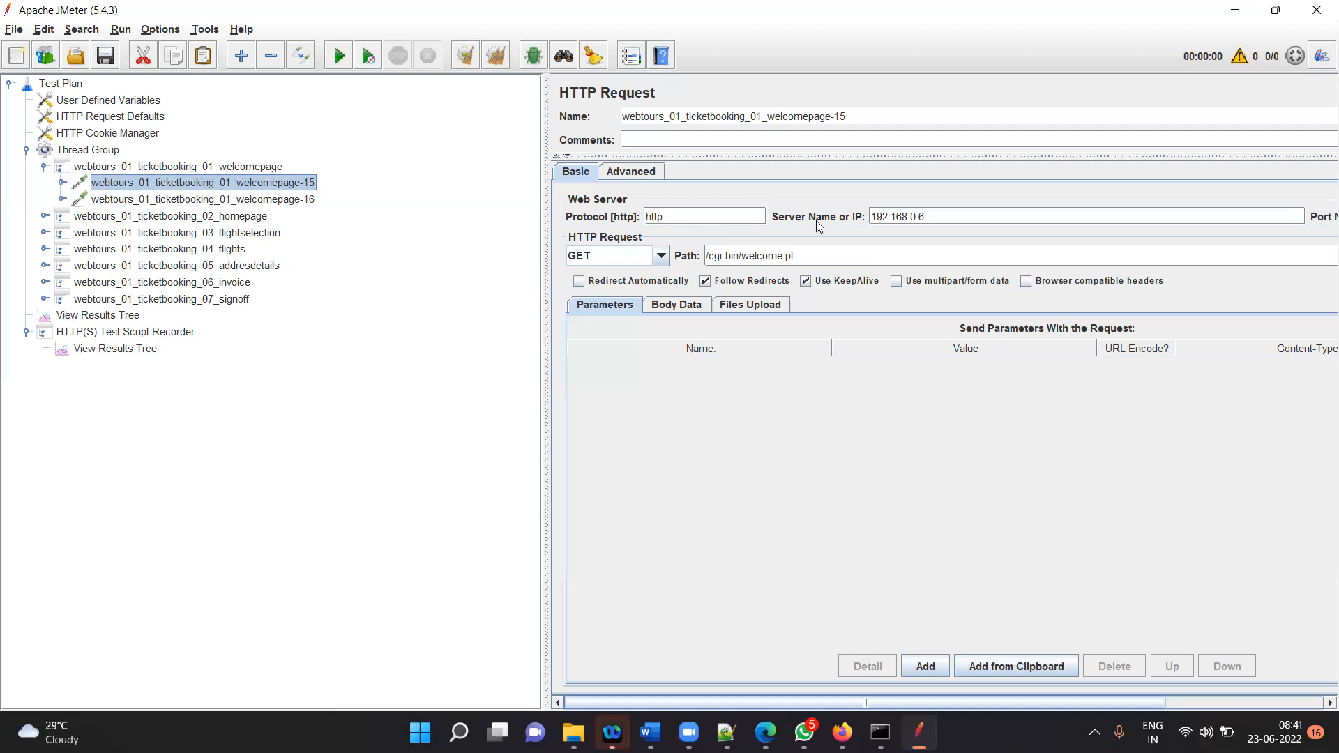
drag(942, 221, 870, 218)
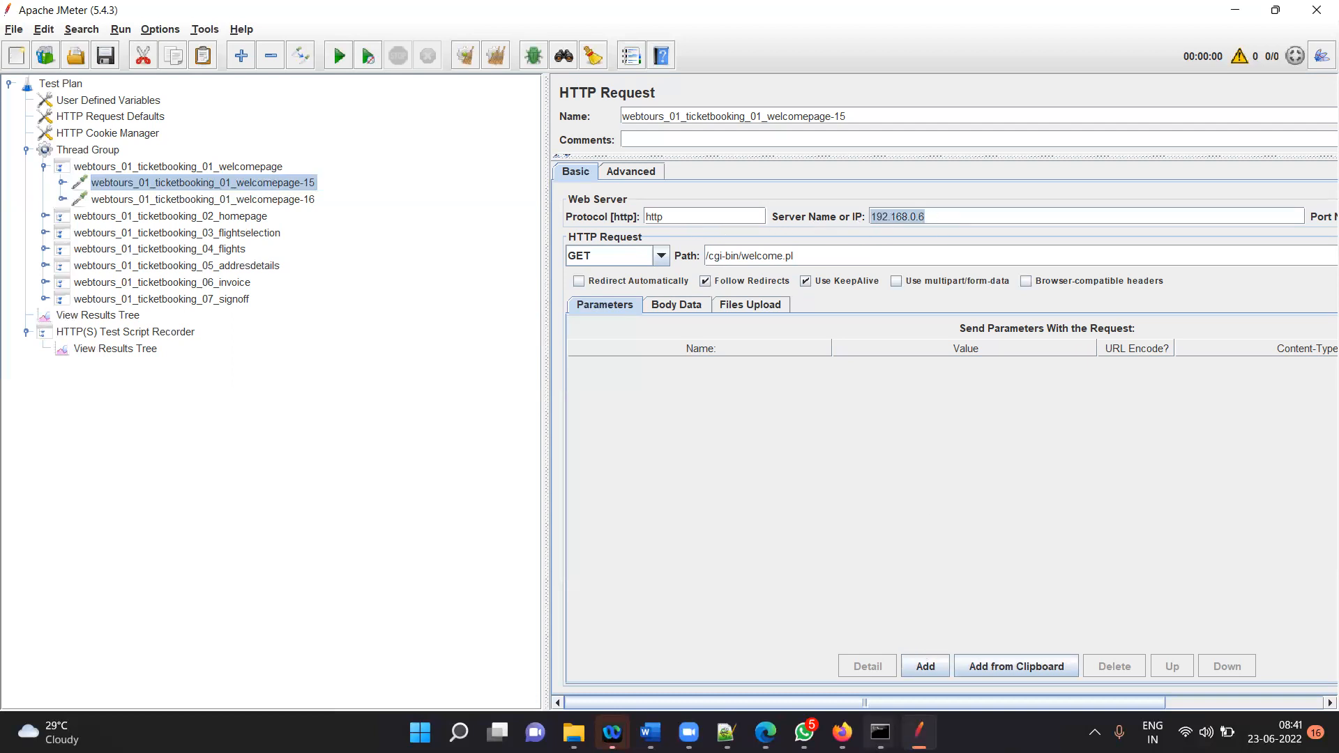
click(880, 732)
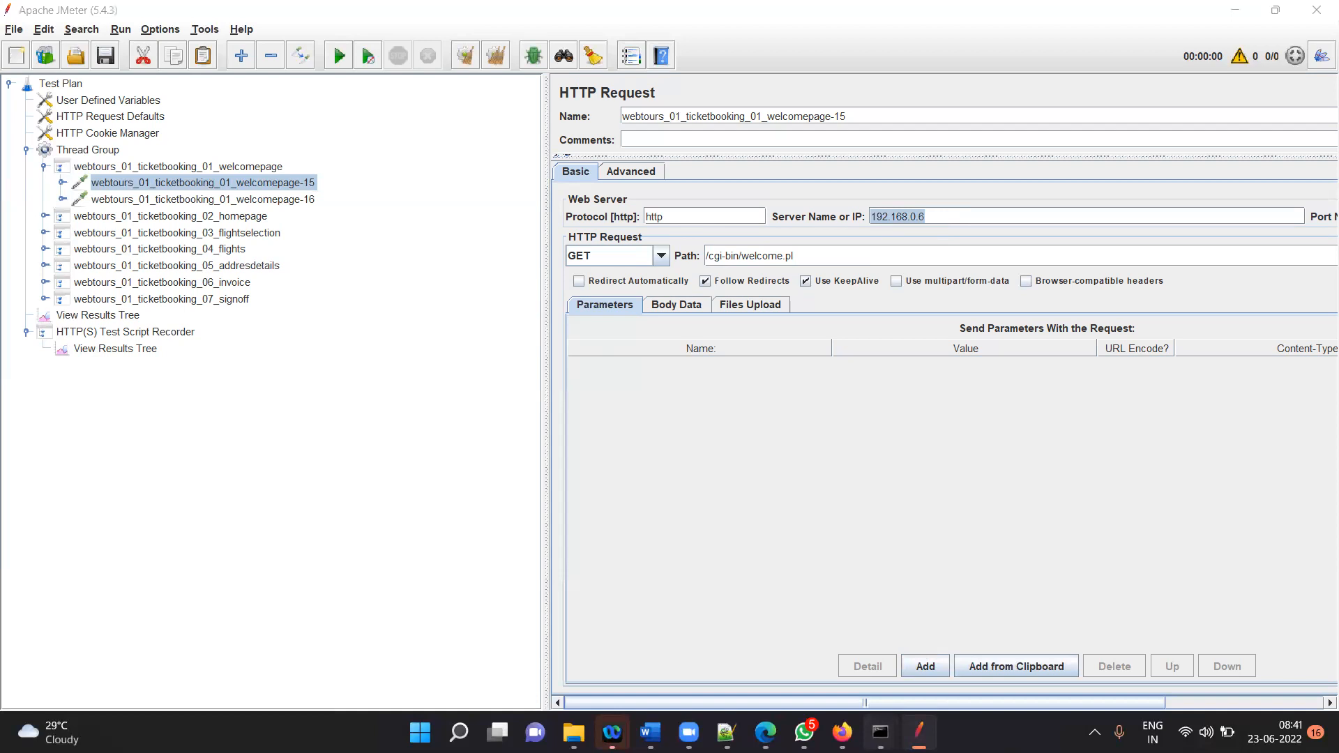
click(943, 222)
drag(942, 221, 766, 199)
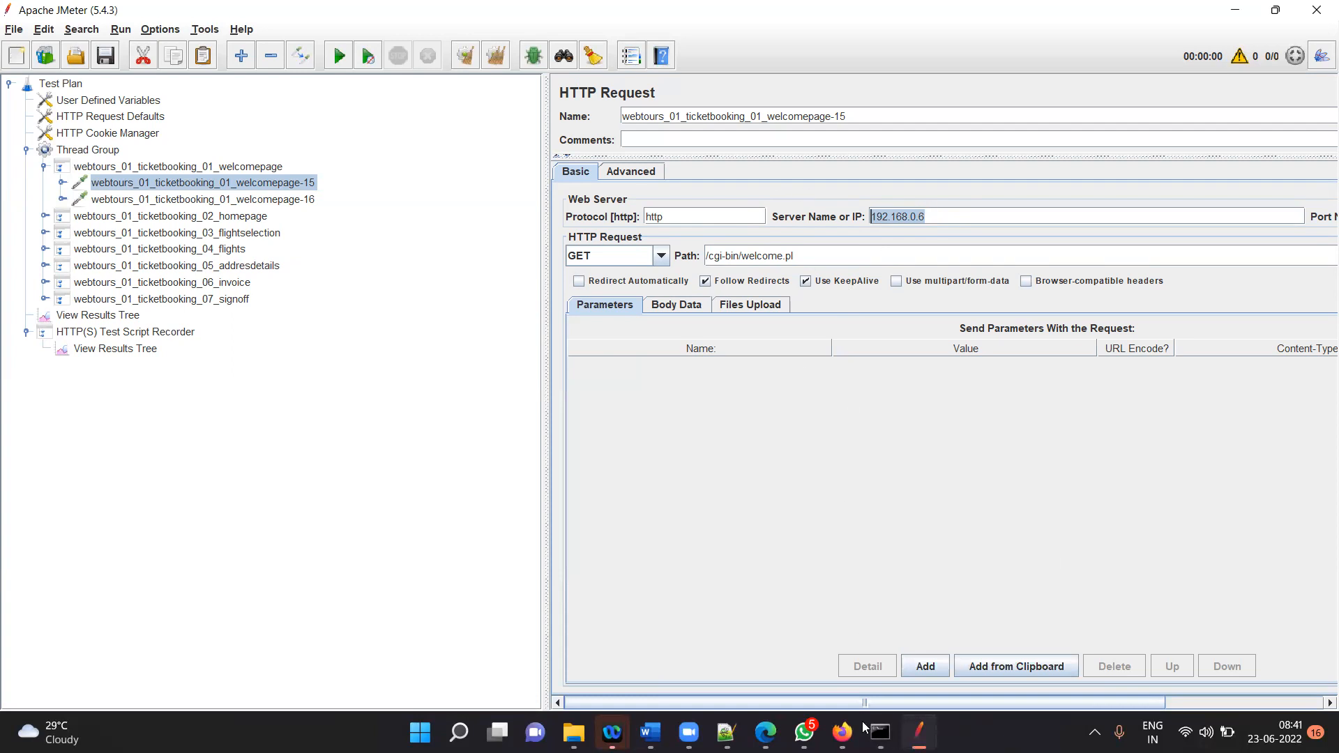
mouse_move(690, 732)
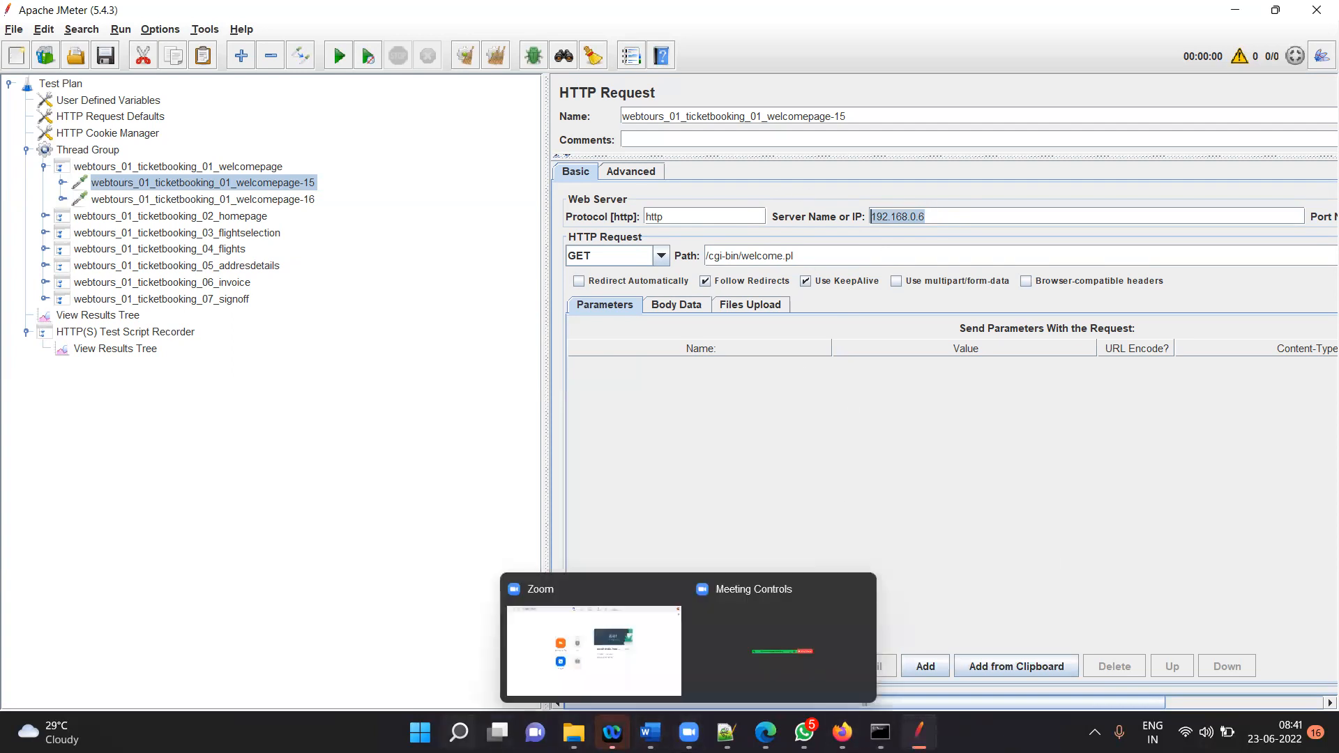
- Open Google Chrome with the first listed profile
click(459, 732)
text(chrom)
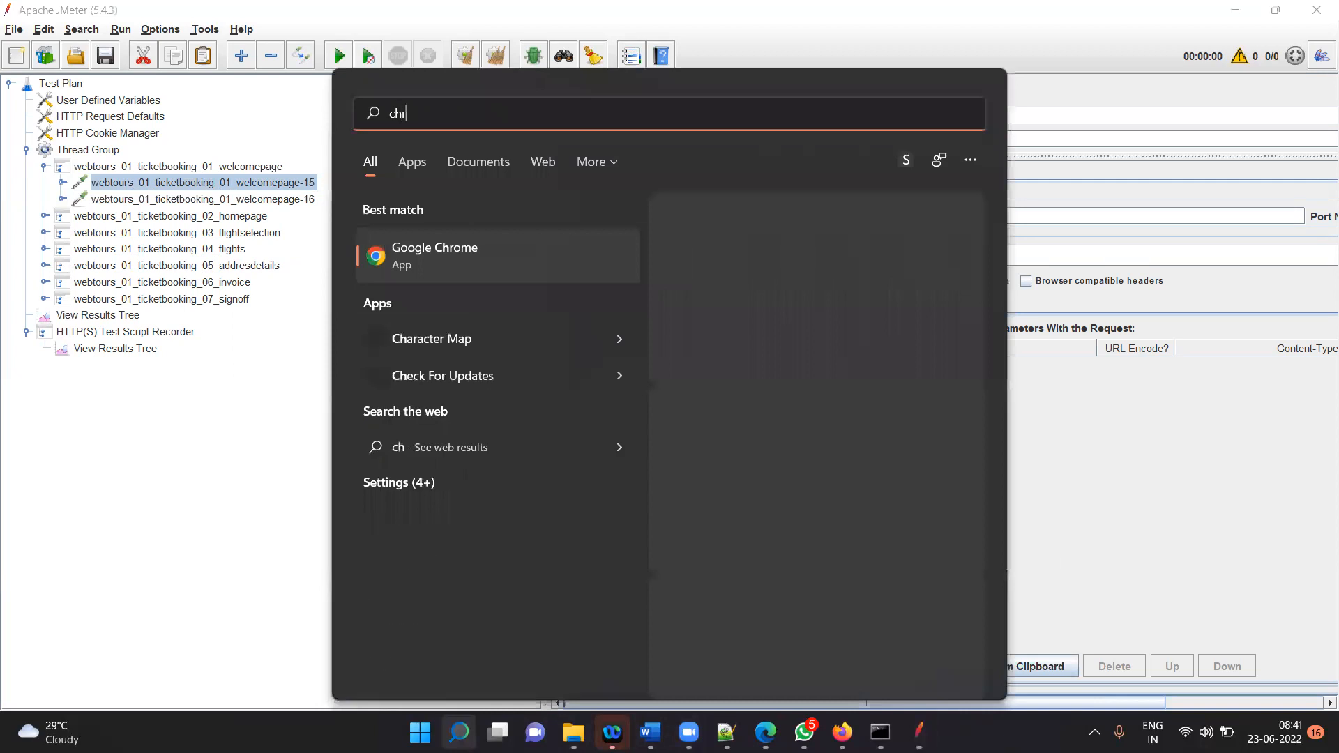
click(437, 245)
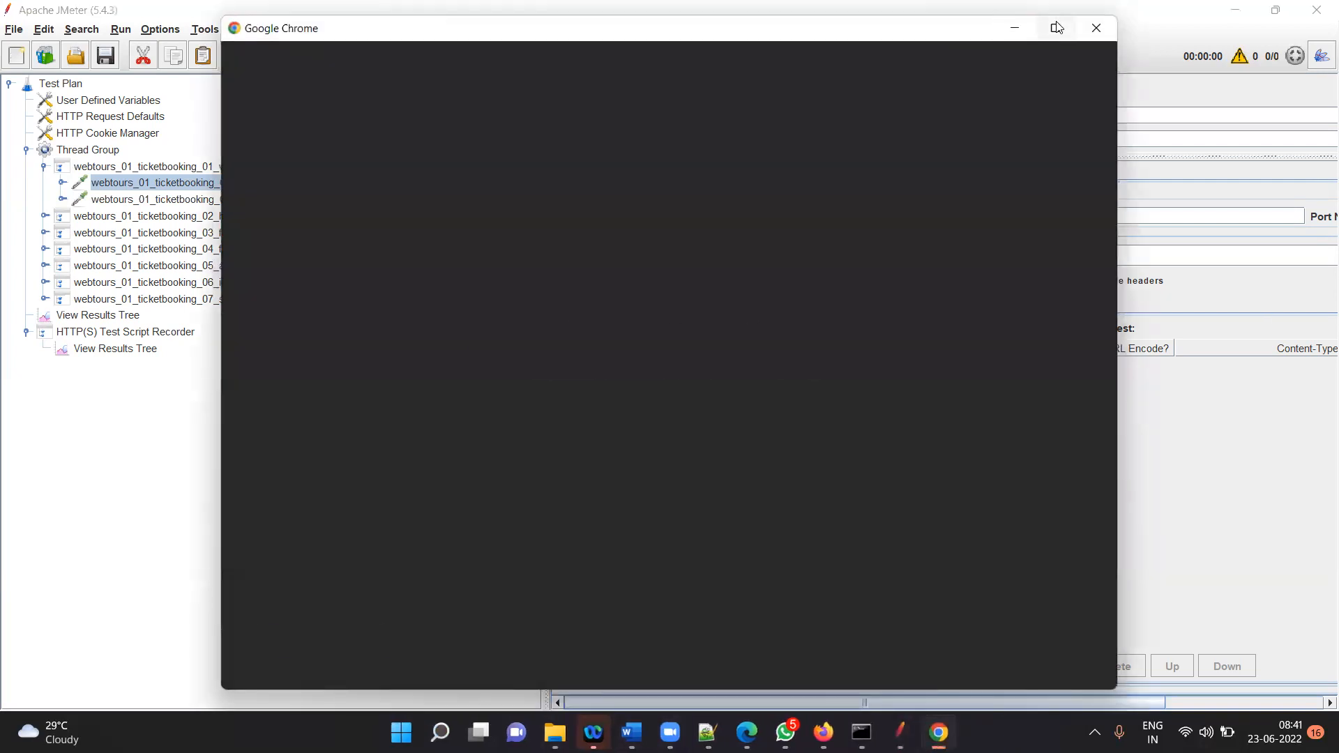
click(1055, 28)
click(232, 319)
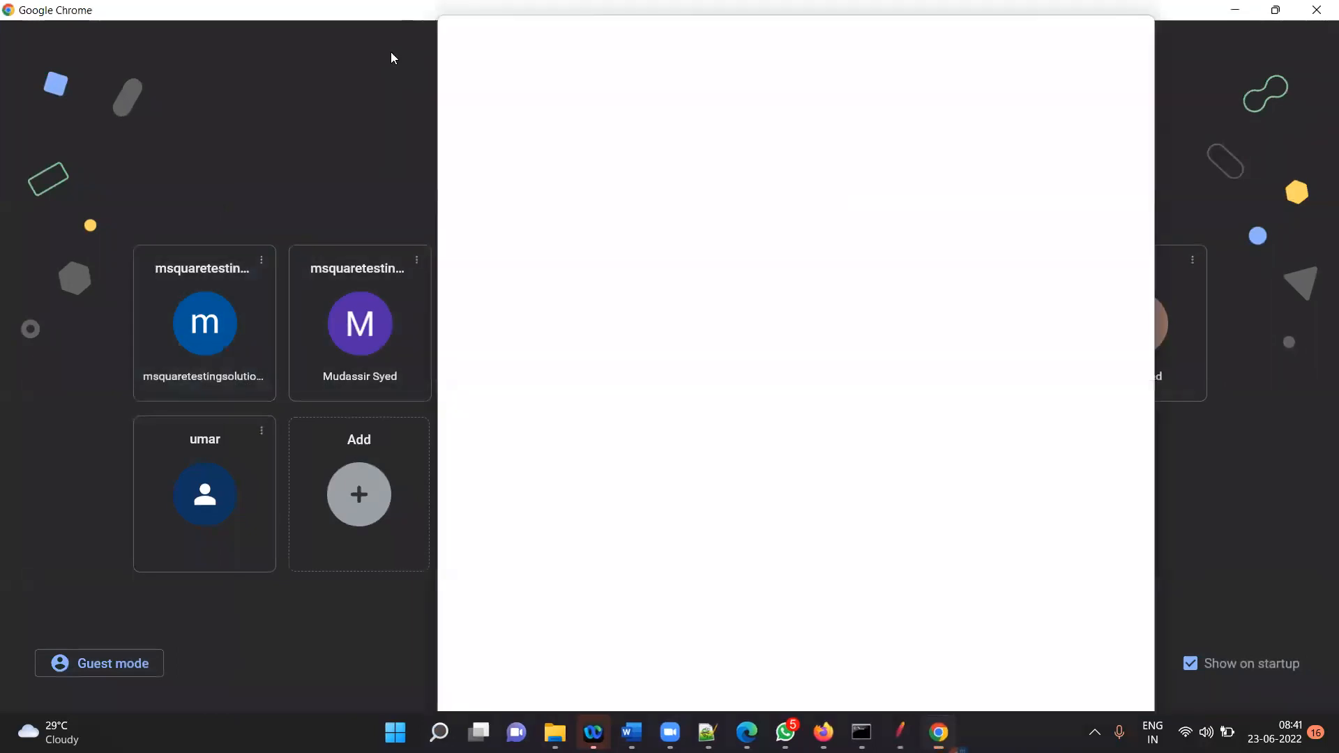
click(1095, 26)
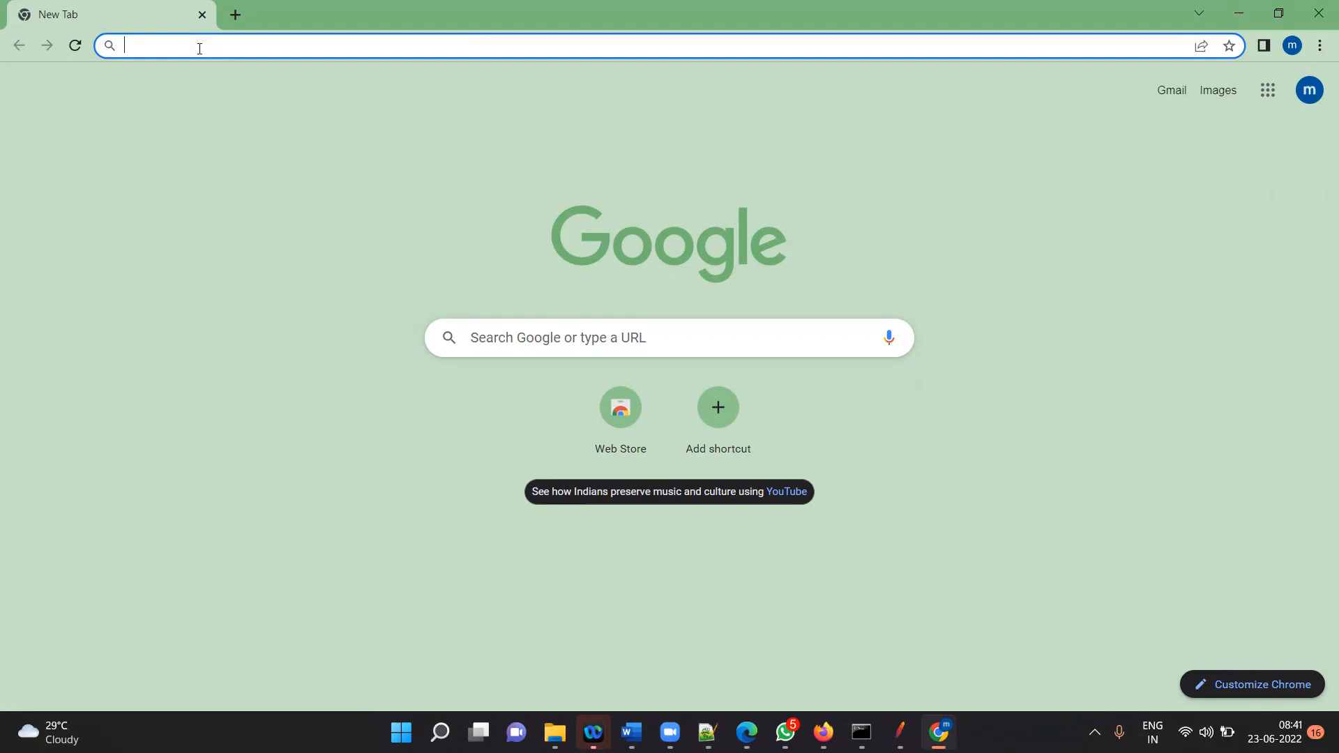
- Search the web for jpetstore, open the JPetStore - OctoPerf site and enter the store
text(j)
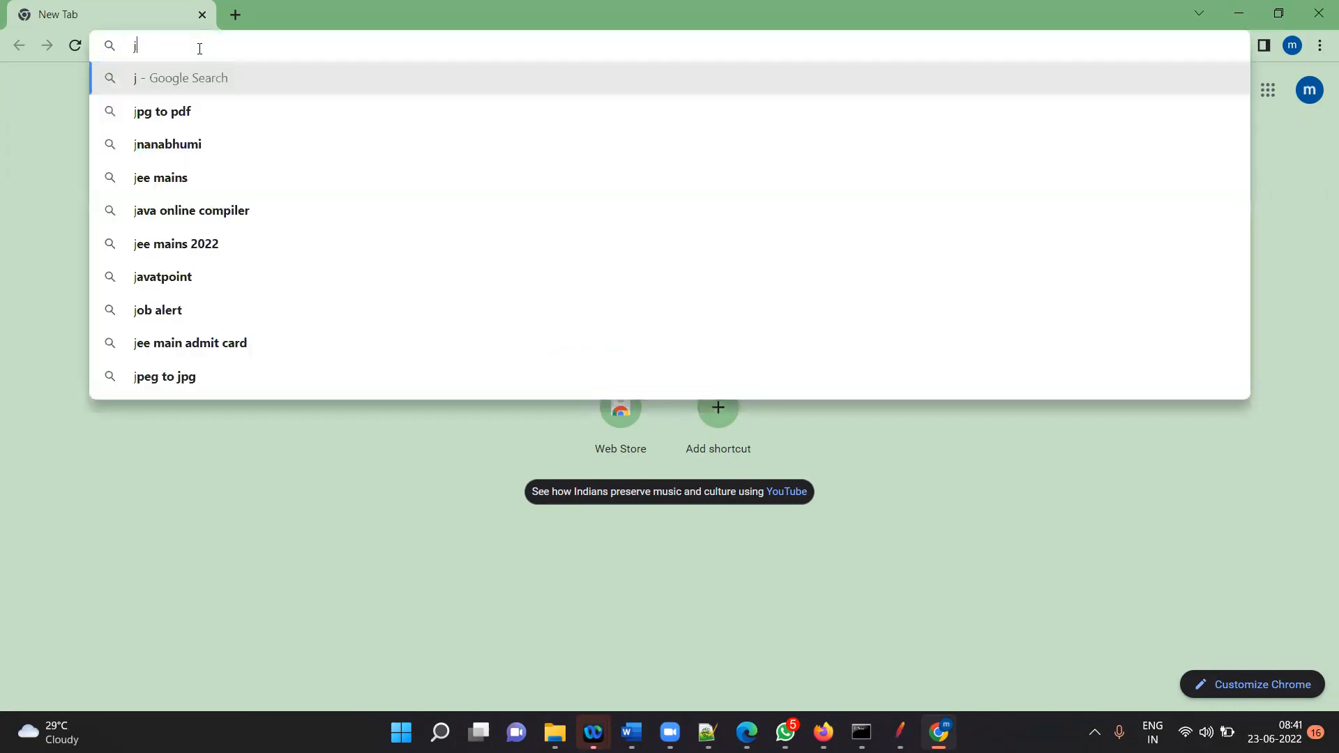
text(petstore)
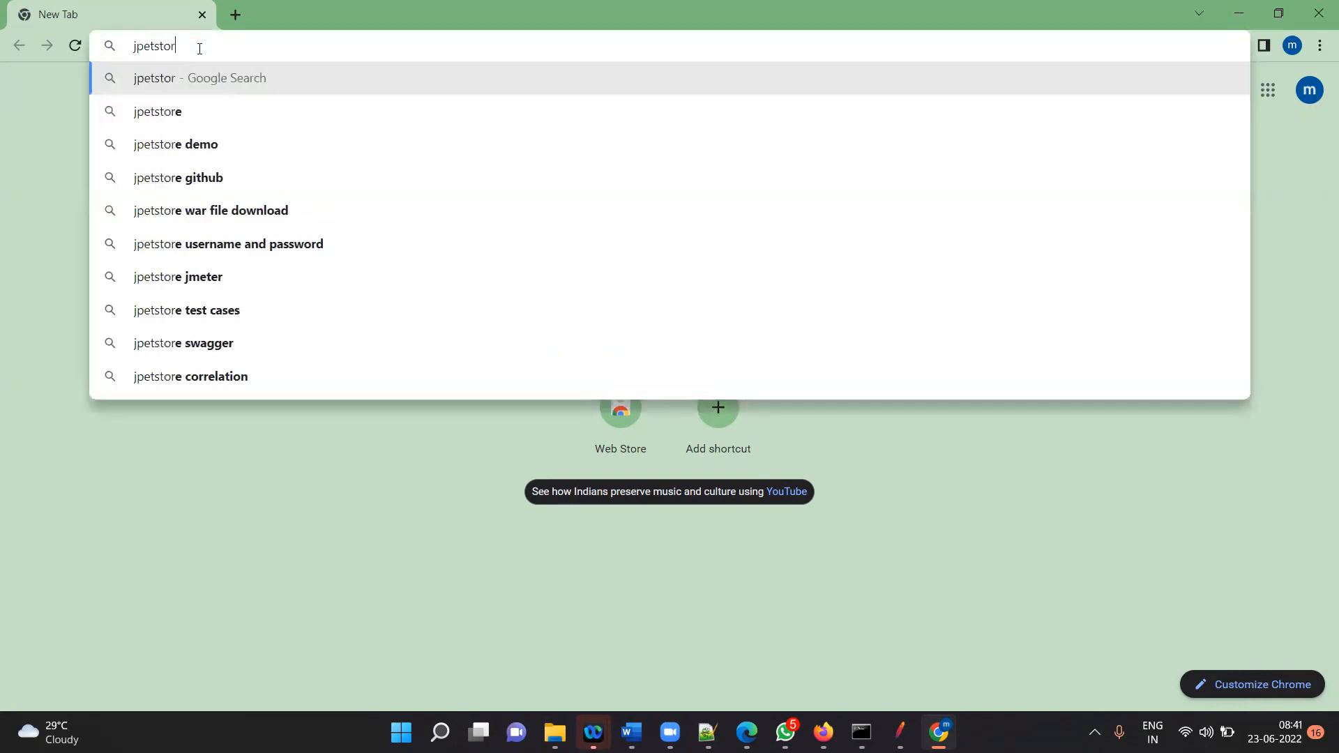
key(Return)
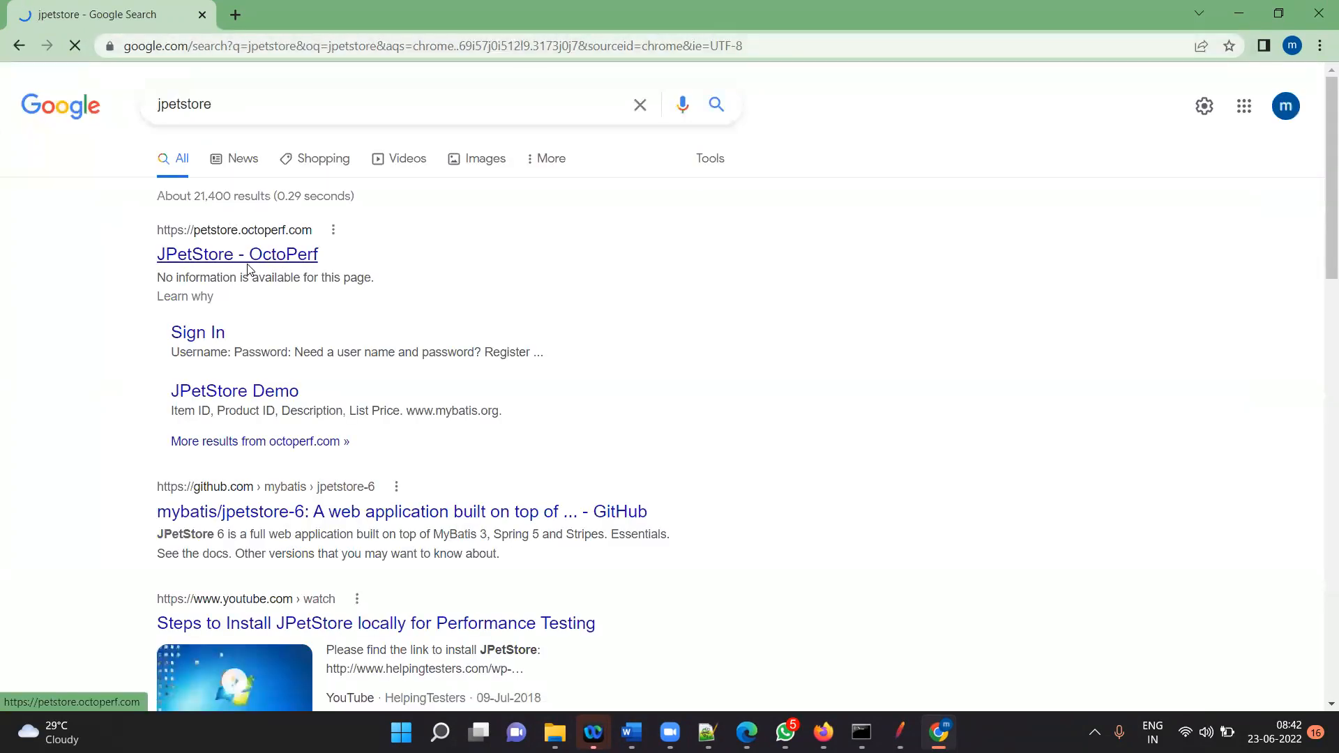
click(262, 253)
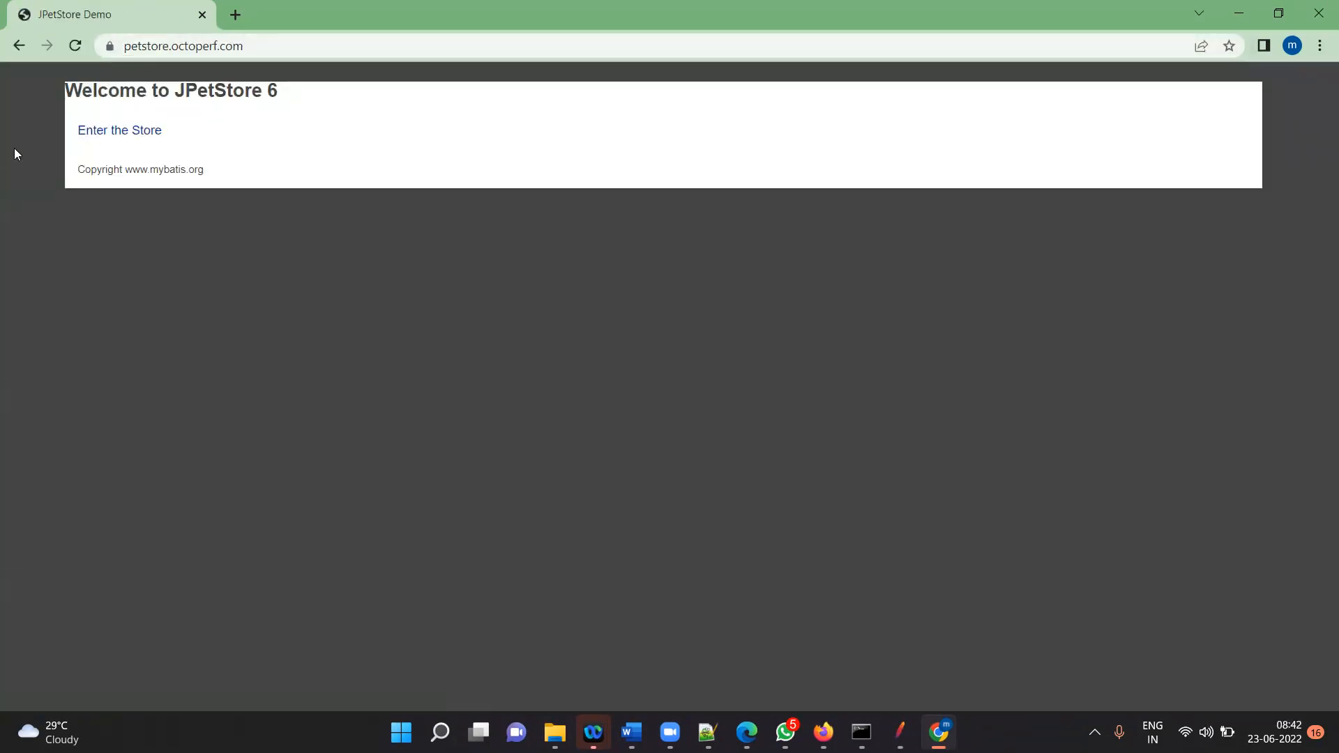
click(145, 140)
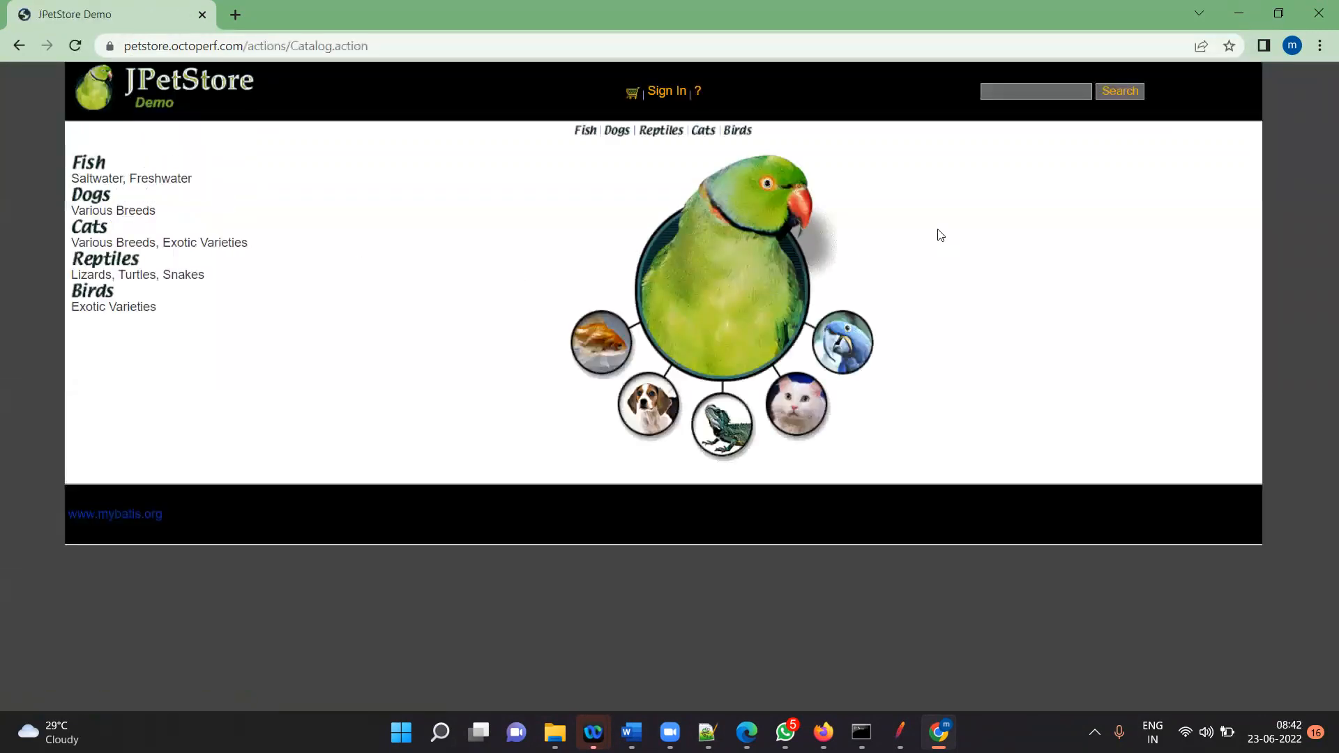
- Inspect the JPetStore catalog page and reload it to capture its network requests in the developer tools
right_click(938, 235)
click(973, 521)
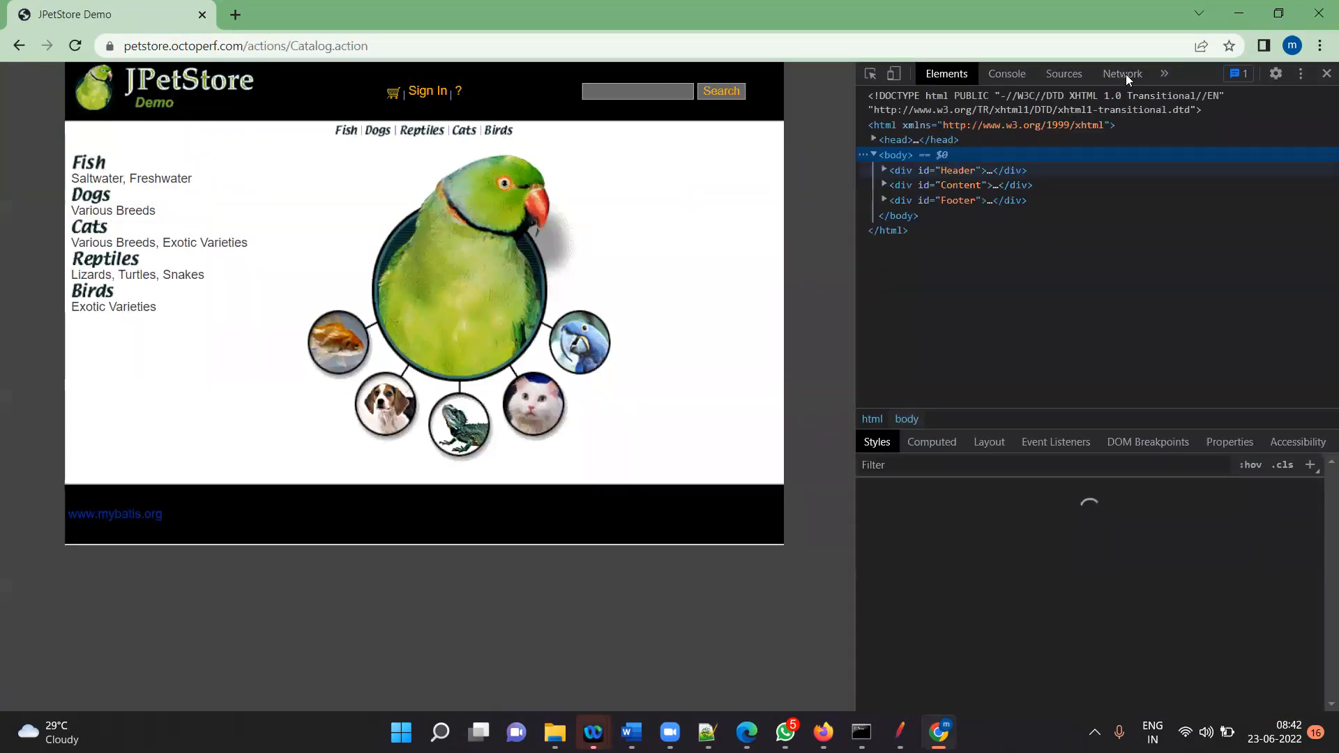
click(1126, 74)
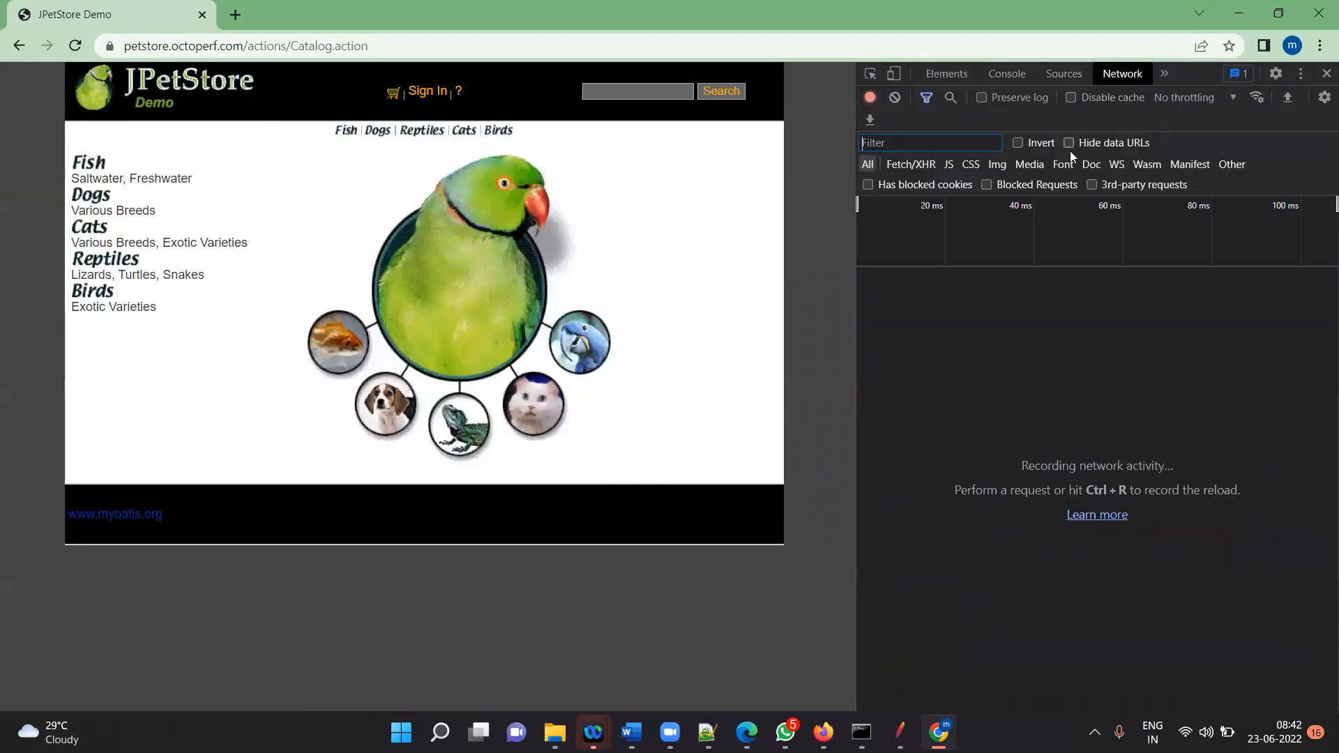
click(375, 44)
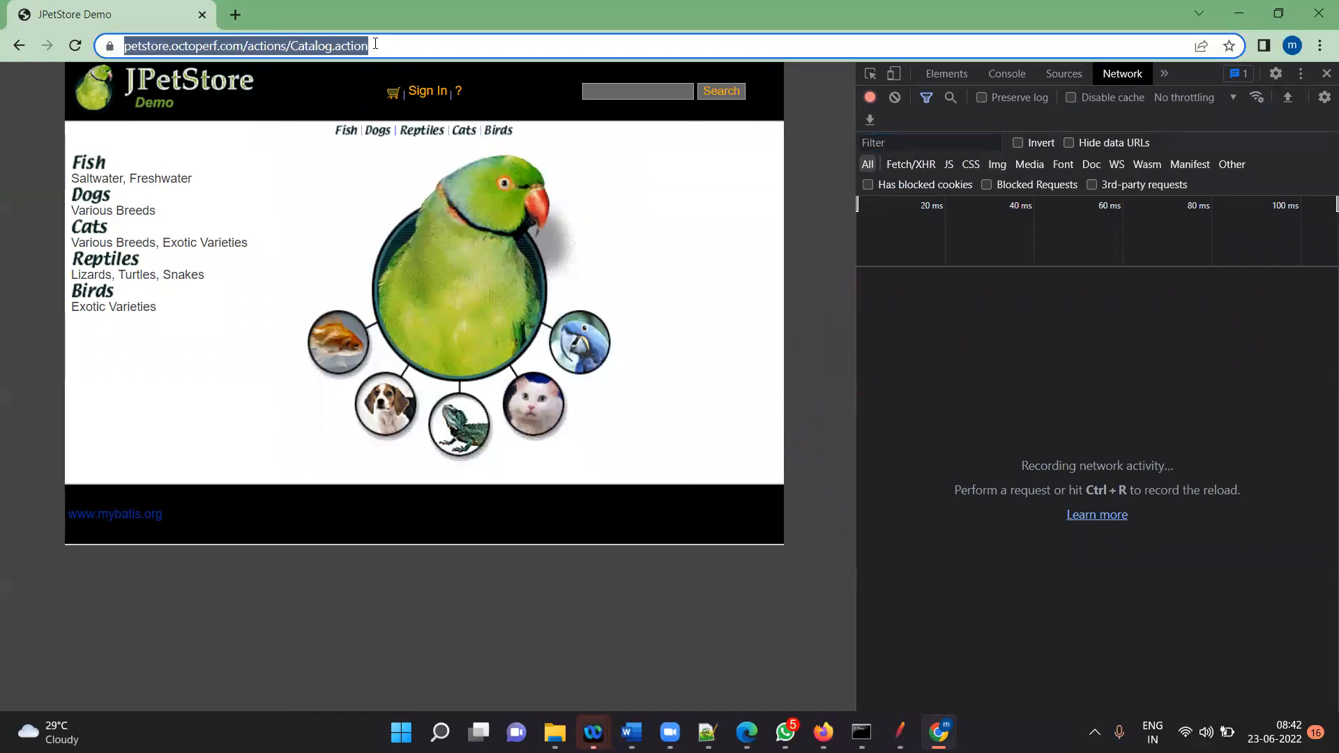
key(Return)
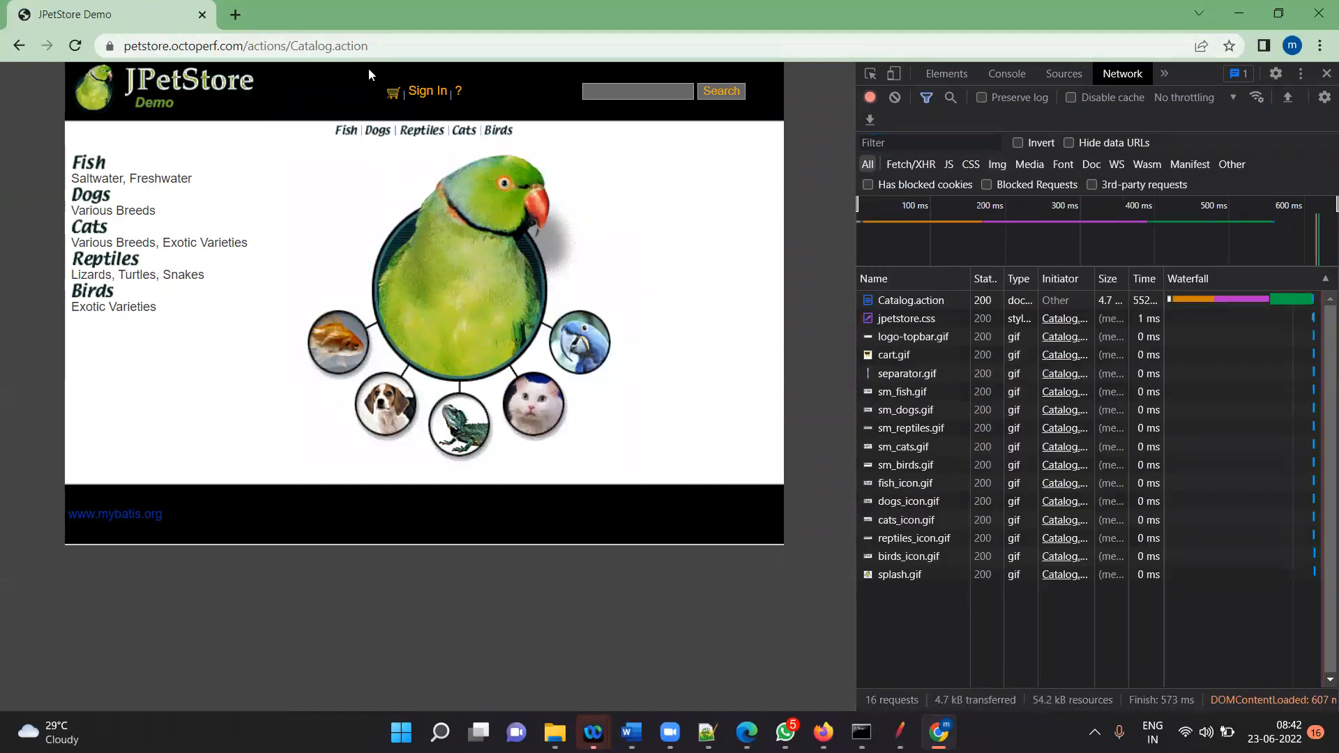
- Widen the developer tools and show the Catalog.action request's headers, highlighting its request URL
drag(856, 354, 280, 327)
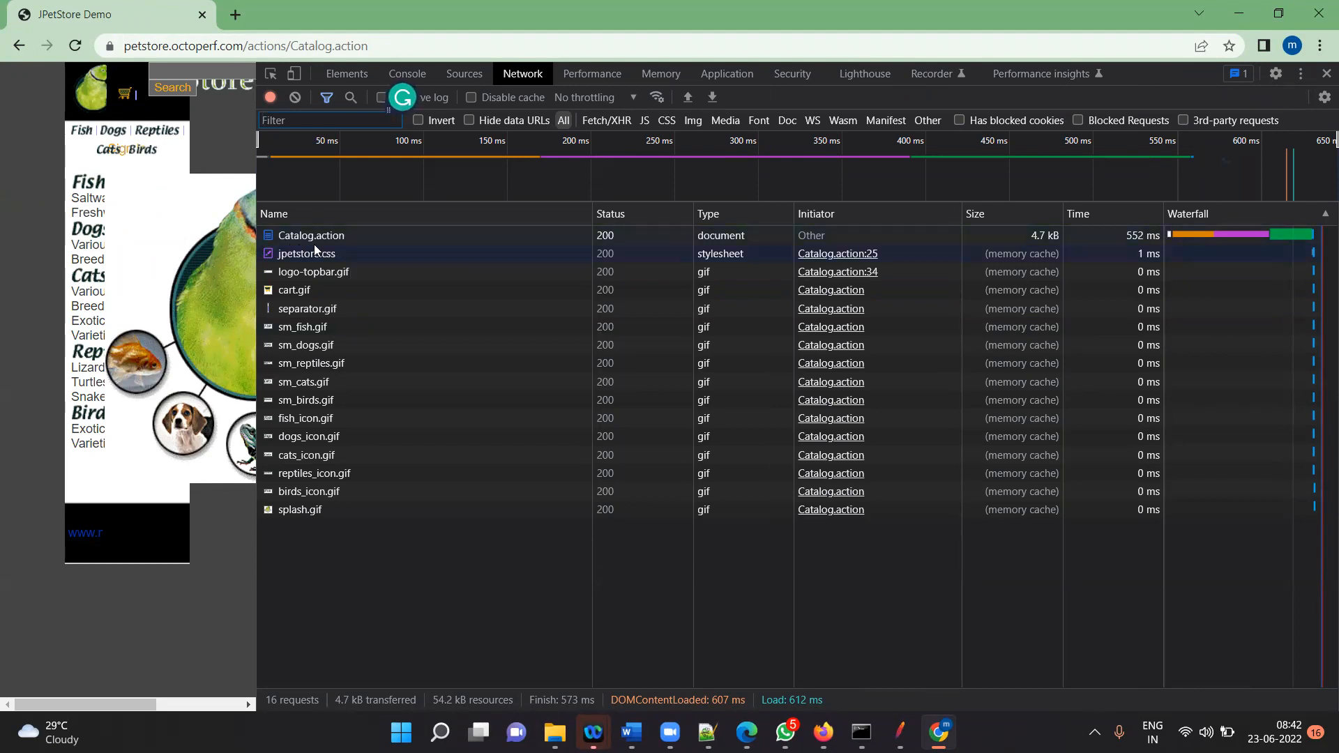
click(354, 238)
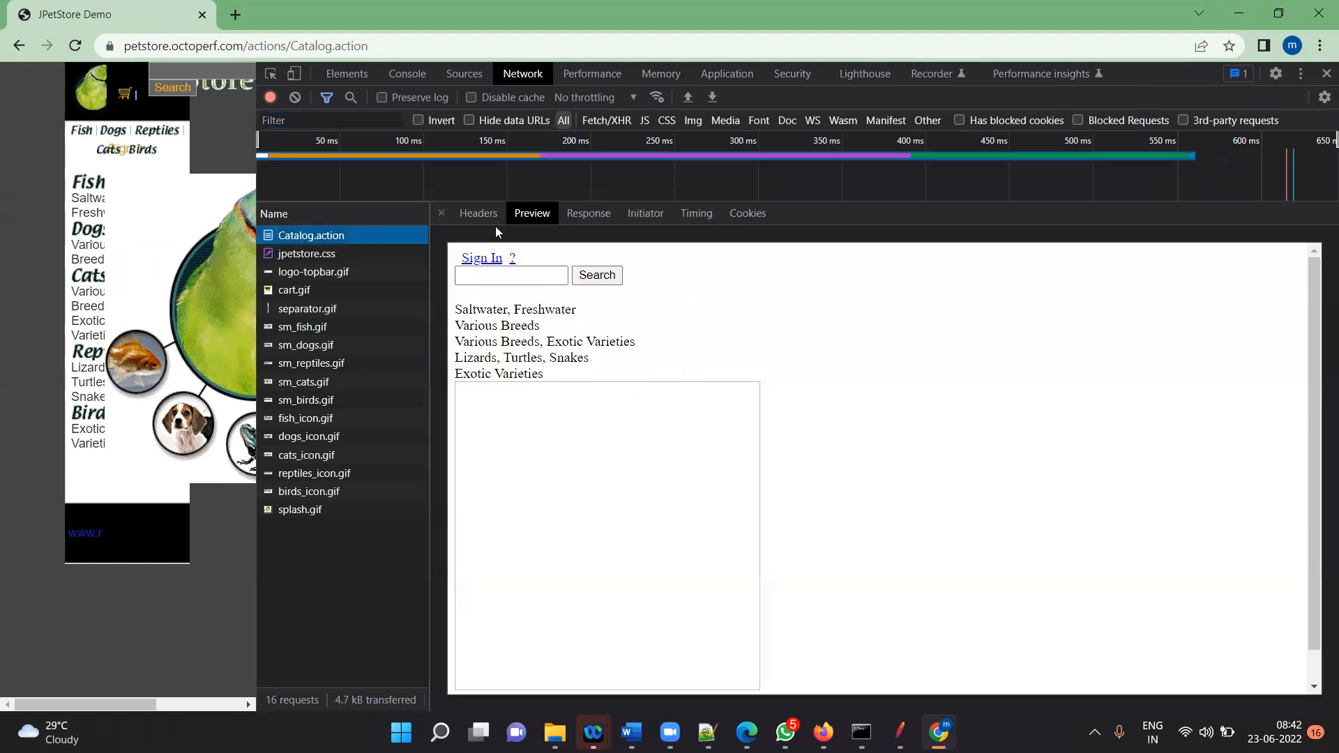
click(486, 217)
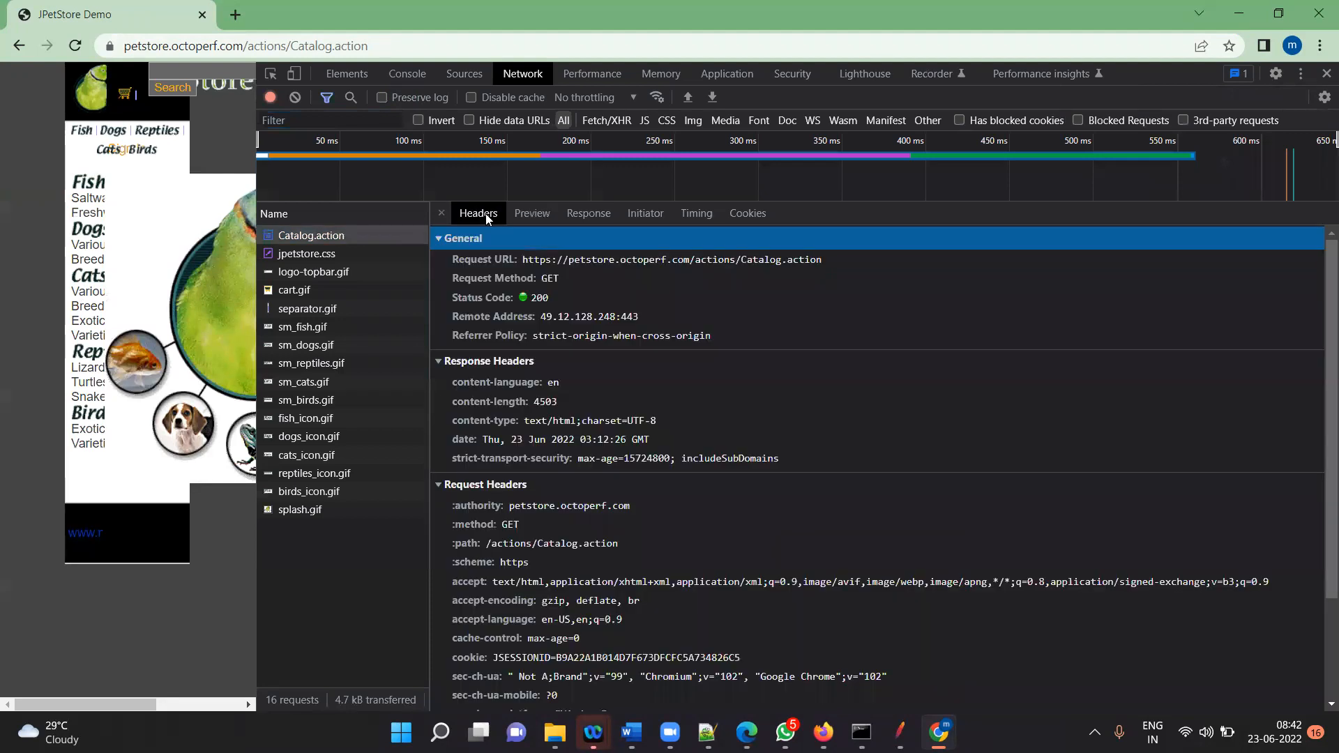
click(529, 259)
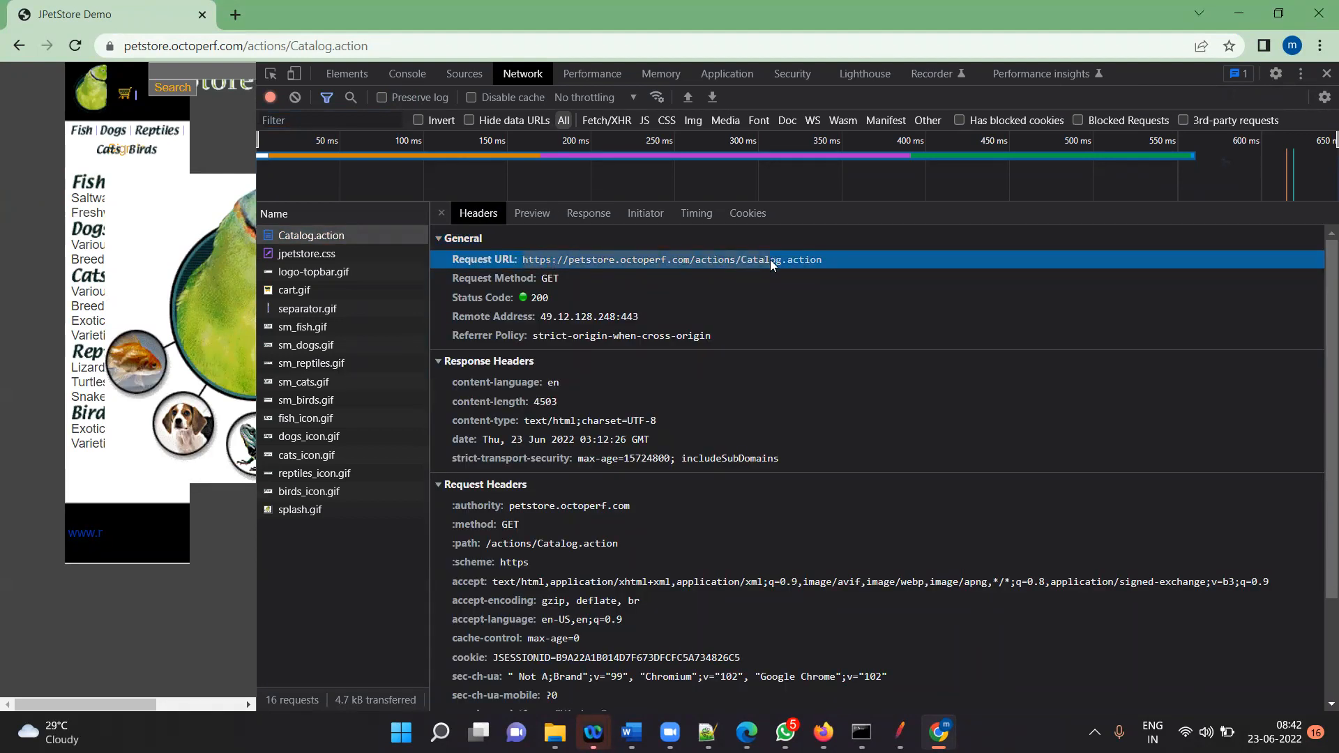
- Switch to JMeter and highlight the server address in the webtours_01_ticketbooking_01_welcomepage-15 request
click(900, 731)
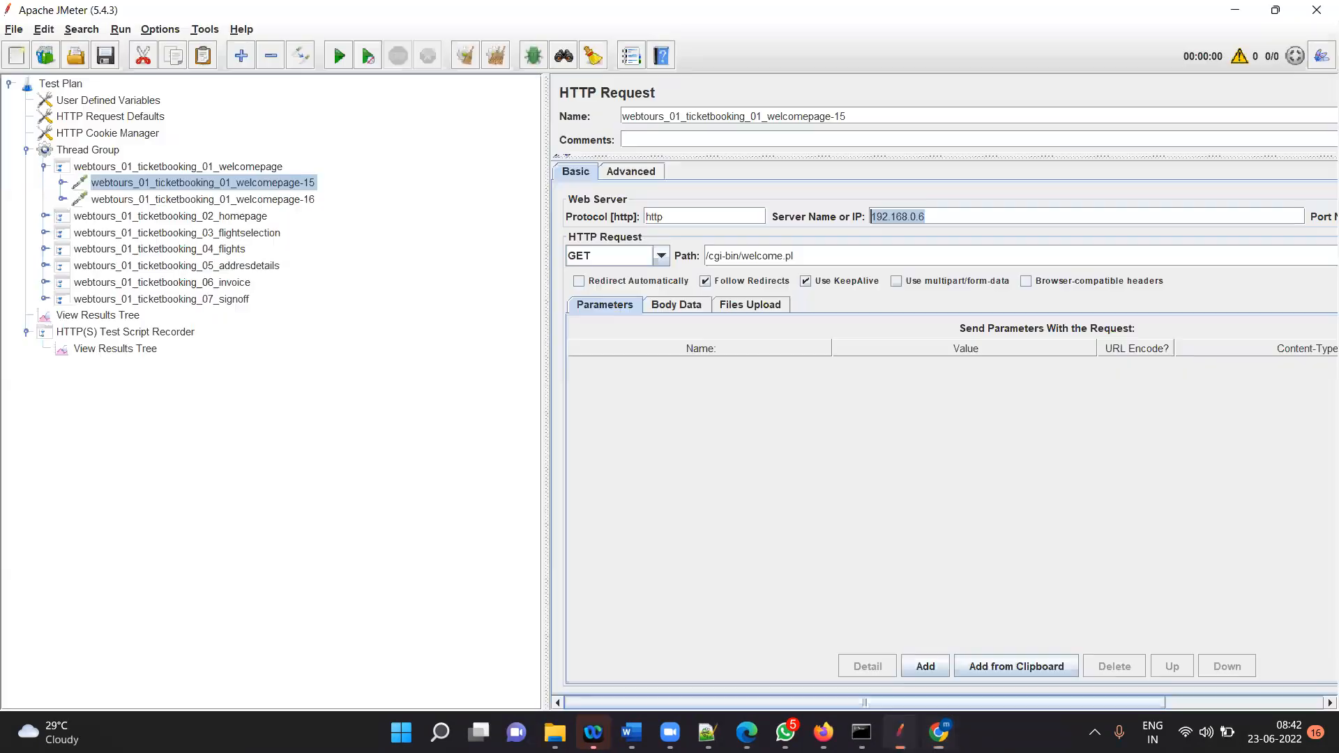
click(149, 166)
click(157, 183)
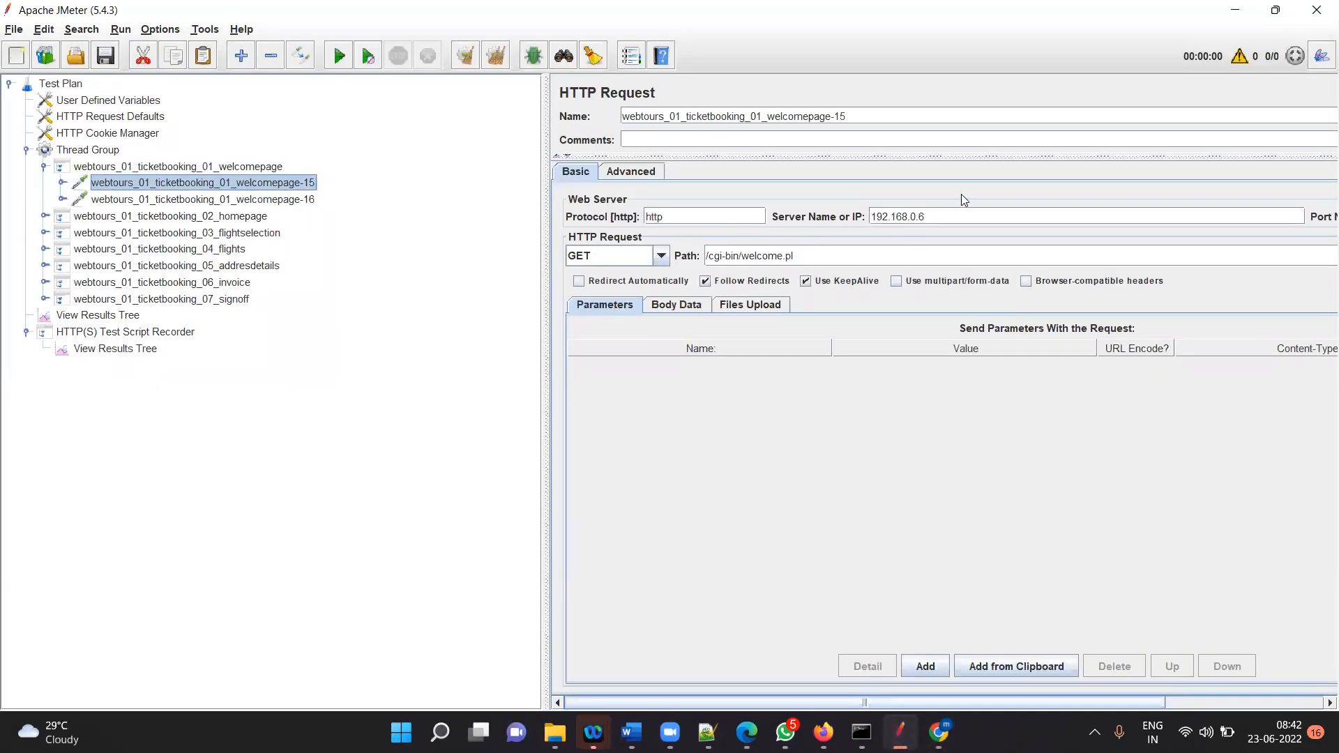
click(939, 215)
double_click(889, 219)
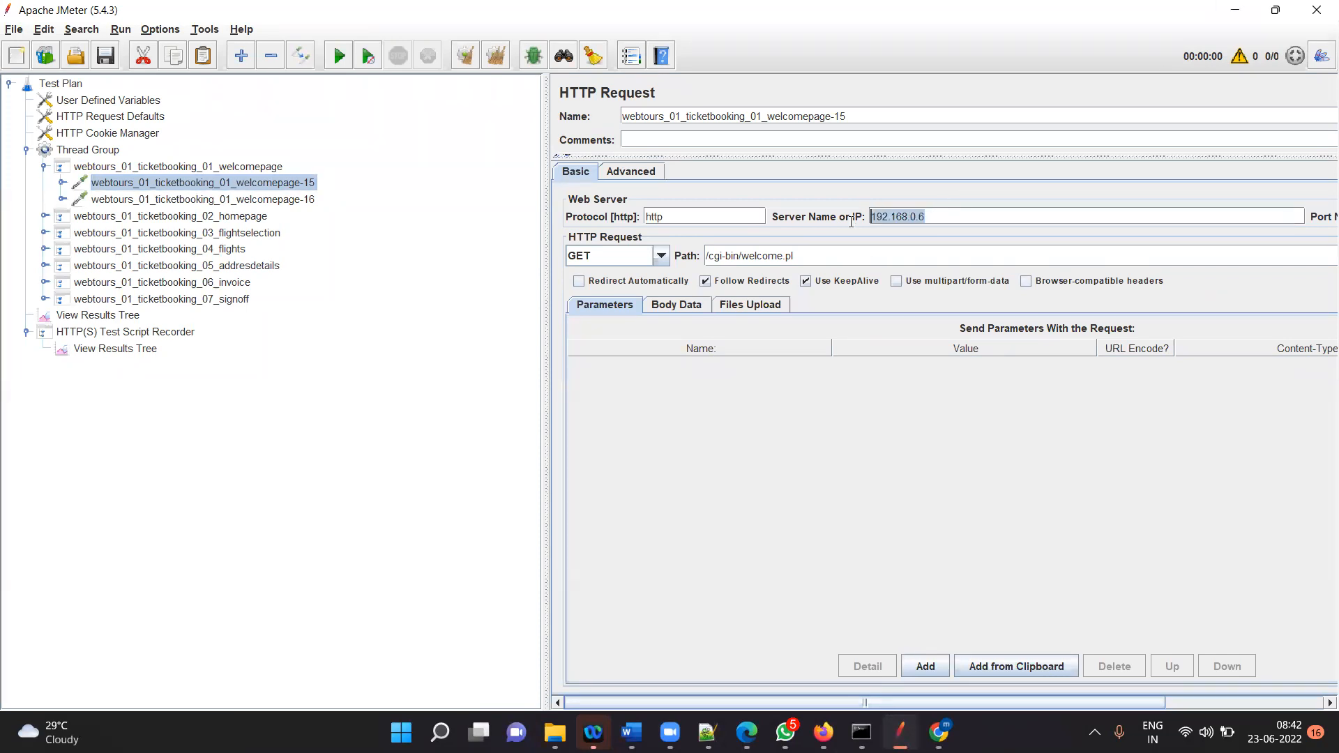
- Return to Chrome and highlight the full request URL, including its https protocol, in the Catalog.action headers
click(1235, 10)
click(596, 295)
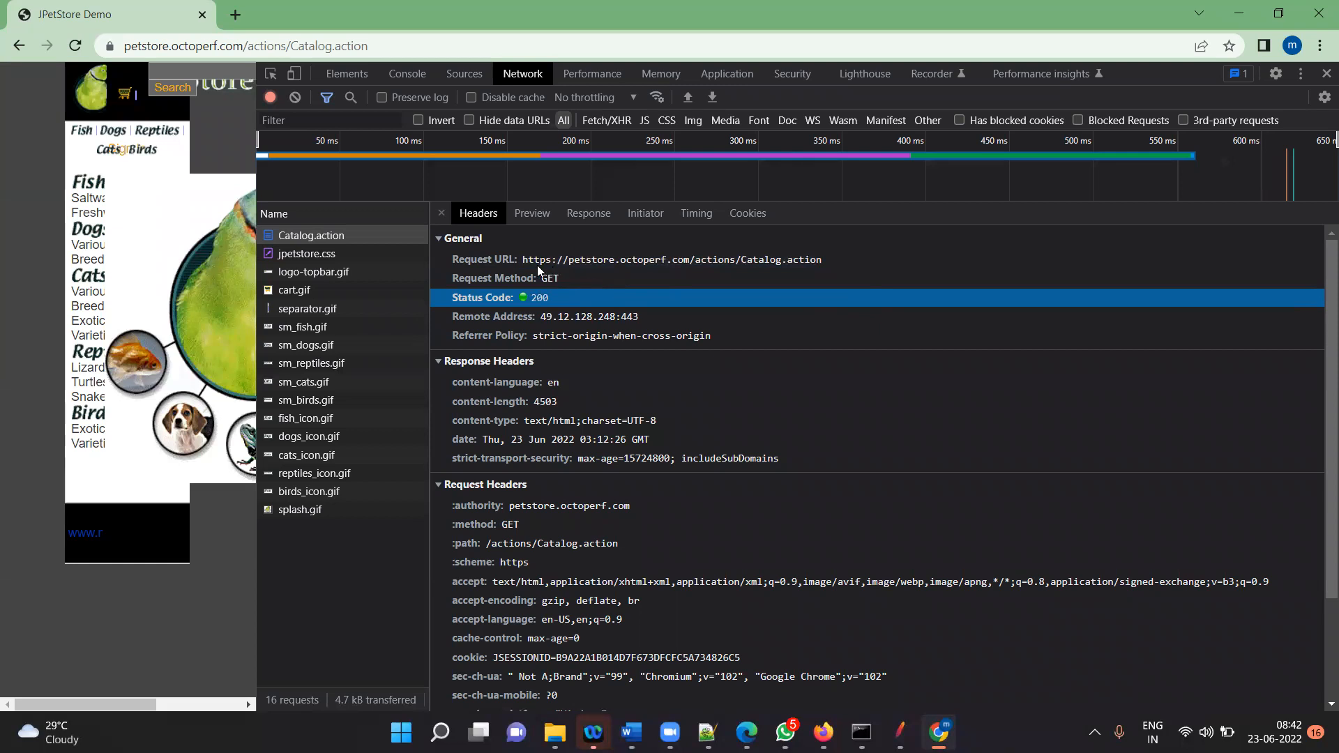
drag(523, 259, 694, 261)
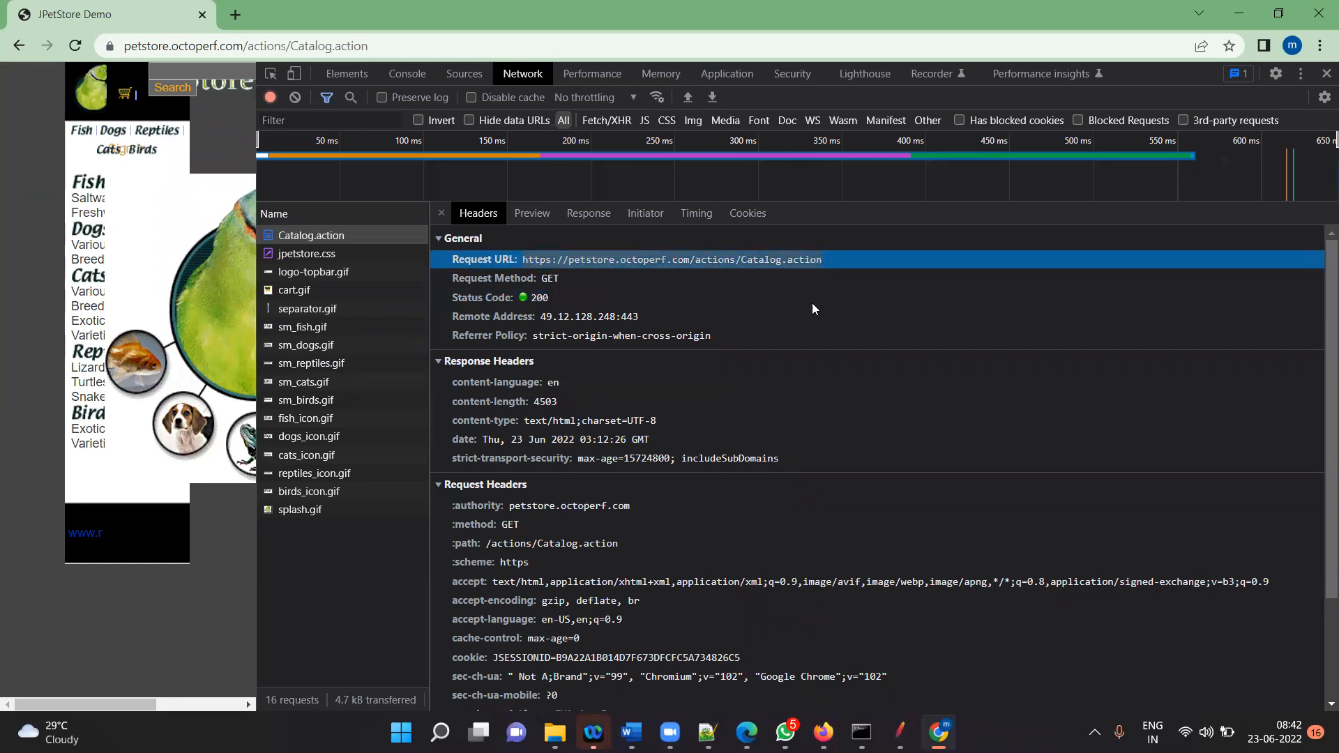
click(887, 299)
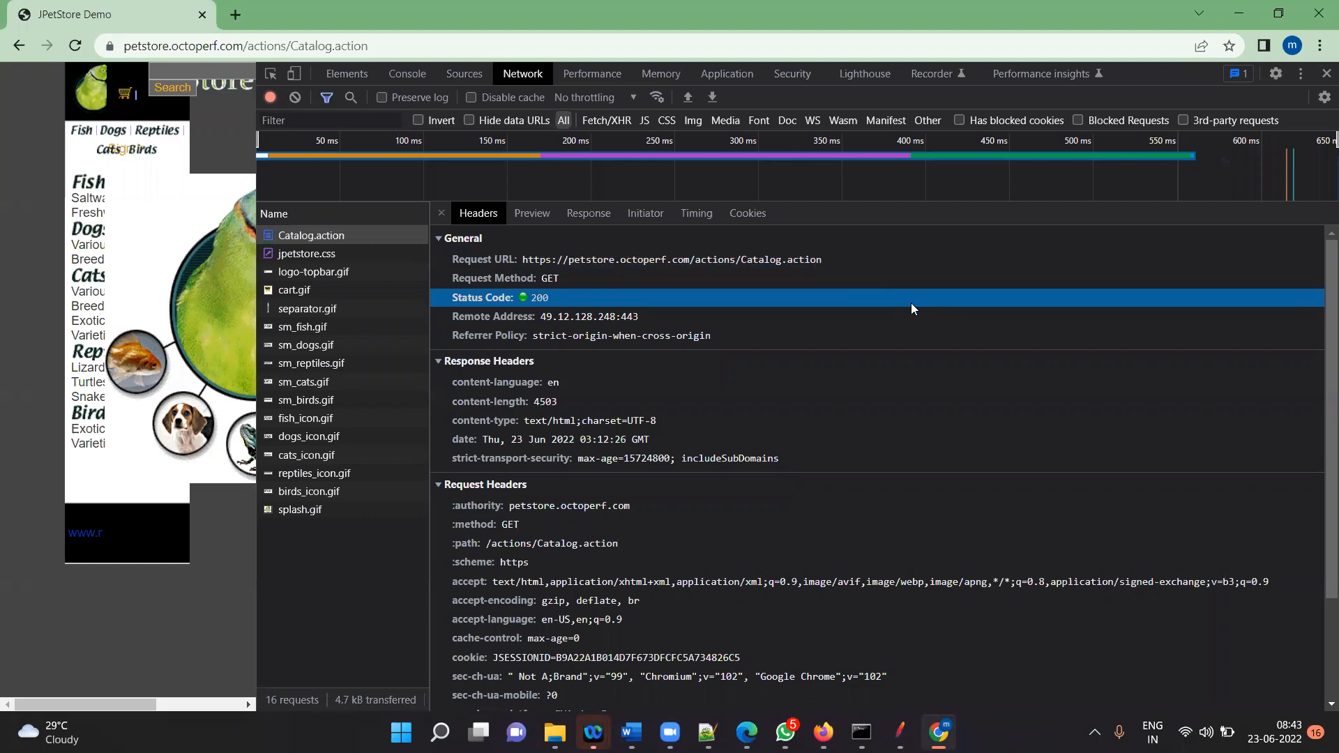
- Compare JMeter's server address field with the Catalog.action request URL in Chrome, highlighting the URL's host and /actions/Catalog.action path
click(899, 733)
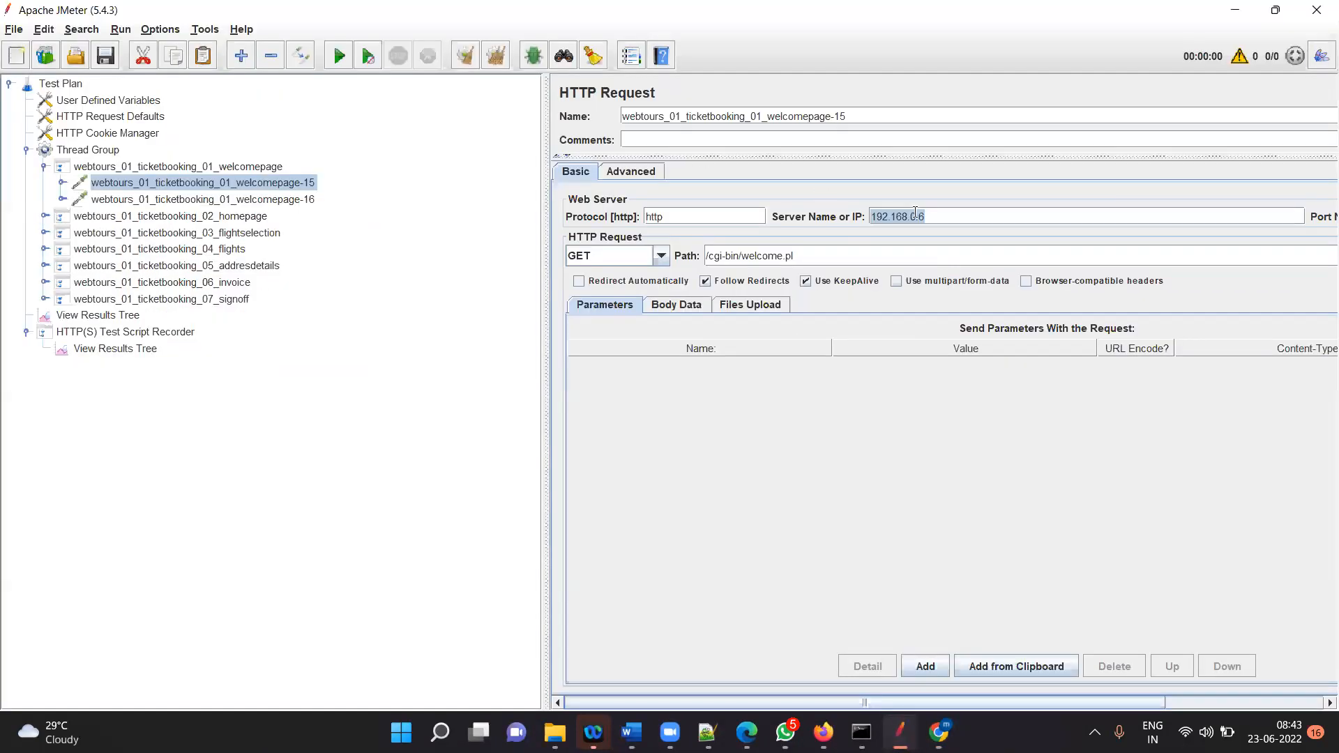
click(1236, 10)
click(562, 290)
drag(566, 262, 887, 260)
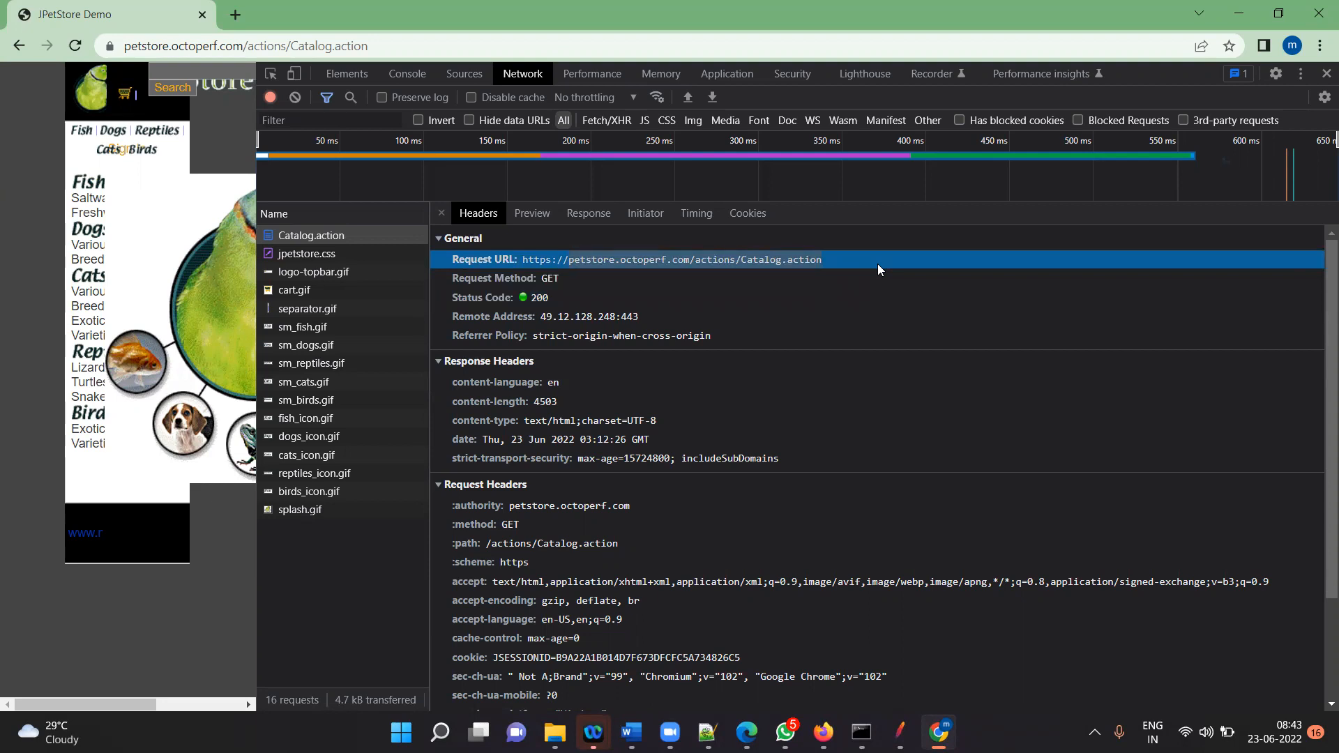
click(622, 315)
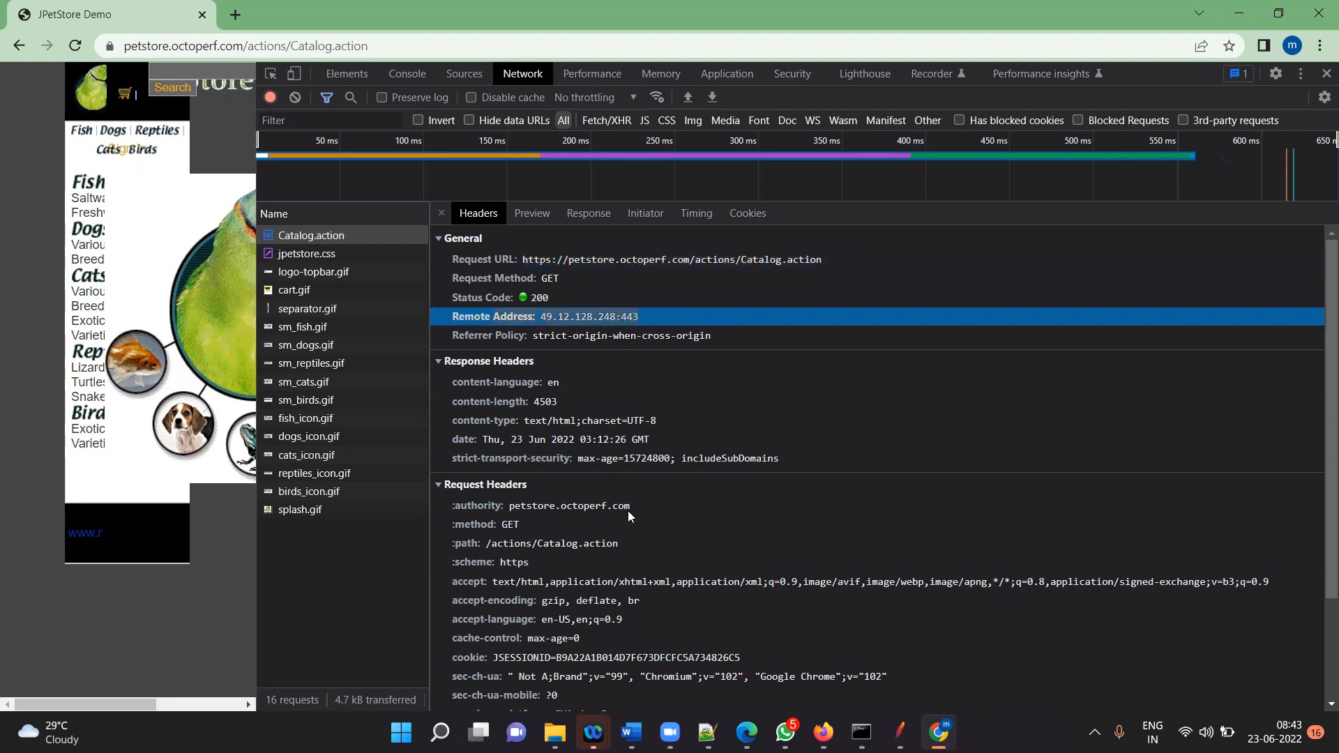
click(540, 262)
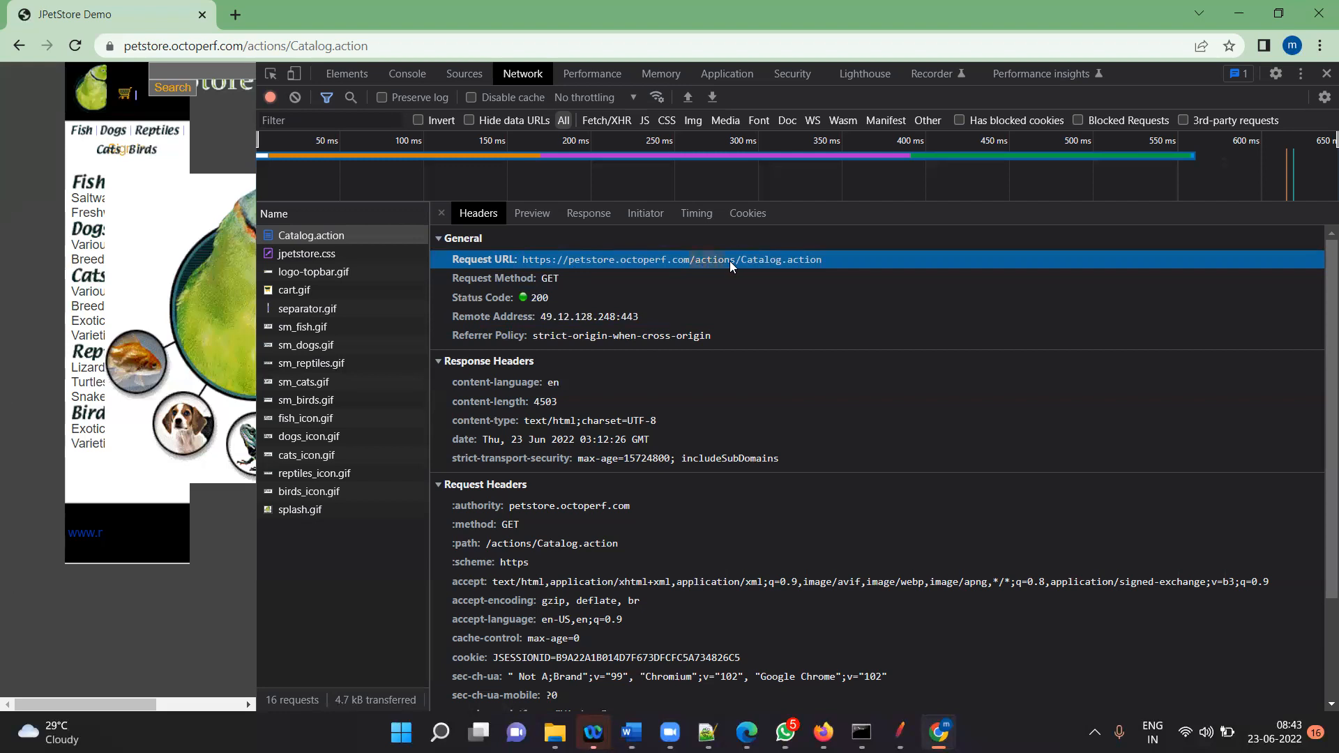
drag(810, 261, 832, 264)
- Switch to JMeter and highlight the path /cgi-bin/welcome.pl in the welcomepage-15 request
click(900, 731)
drag(799, 255, 689, 259)
drag(802, 255, 680, 260)
click(816, 255)
drag(817, 255, 687, 255)
drag(805, 255, 650, 251)
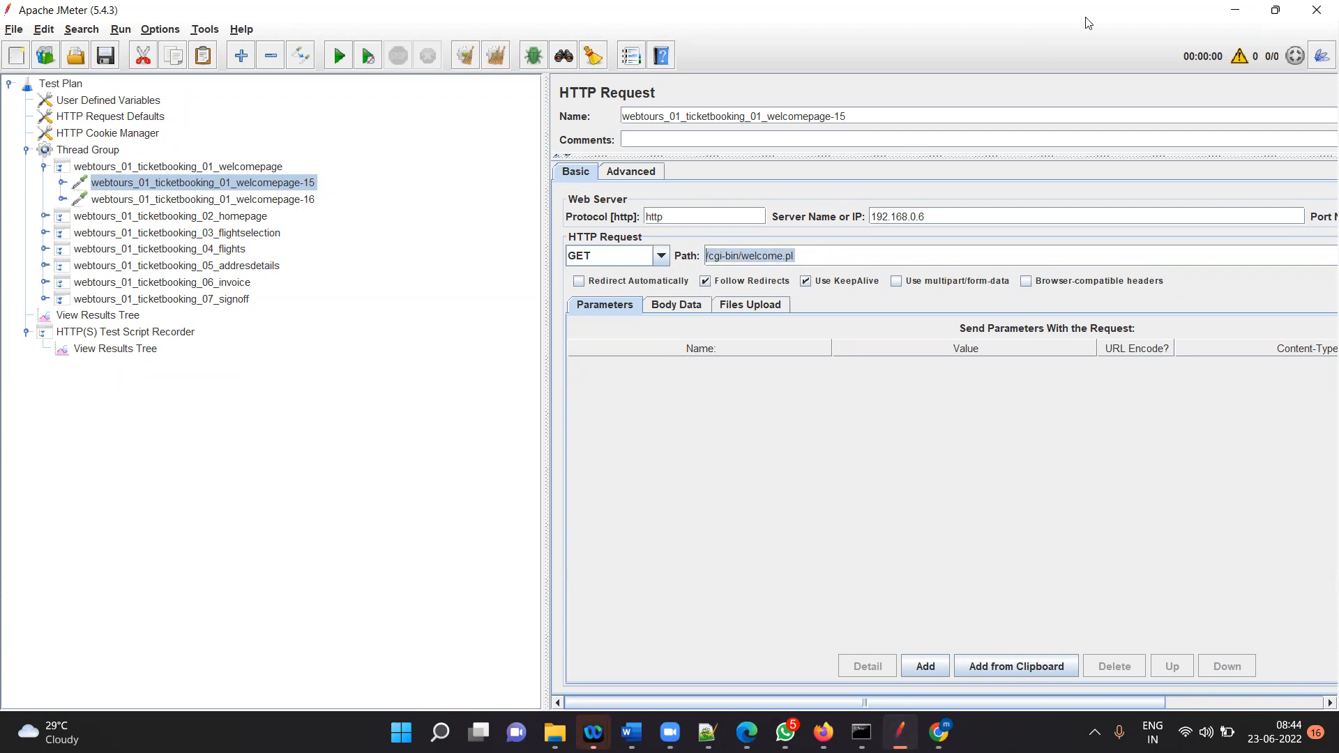
- Compare the request method in Chrome's Catalog.action headers with the method of JMeter's welcomepage-15 request
click(1236, 14)
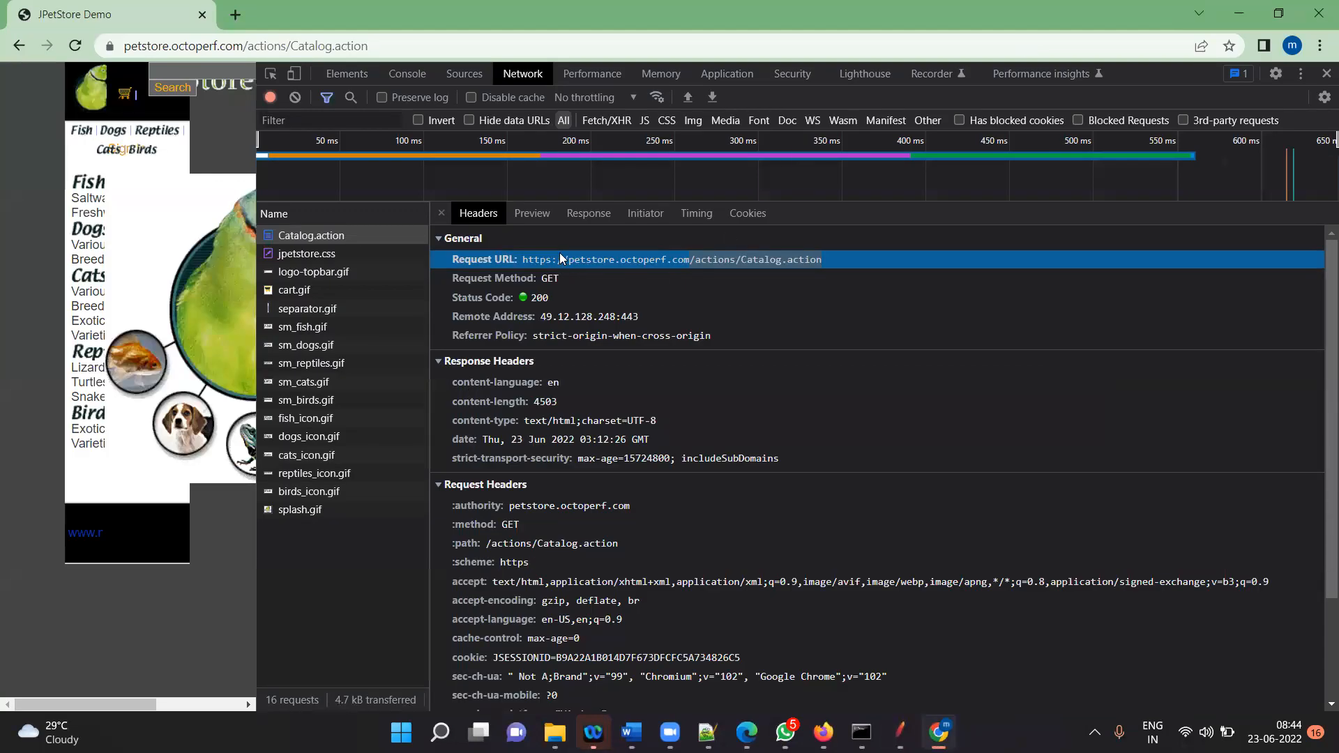
click(552, 280)
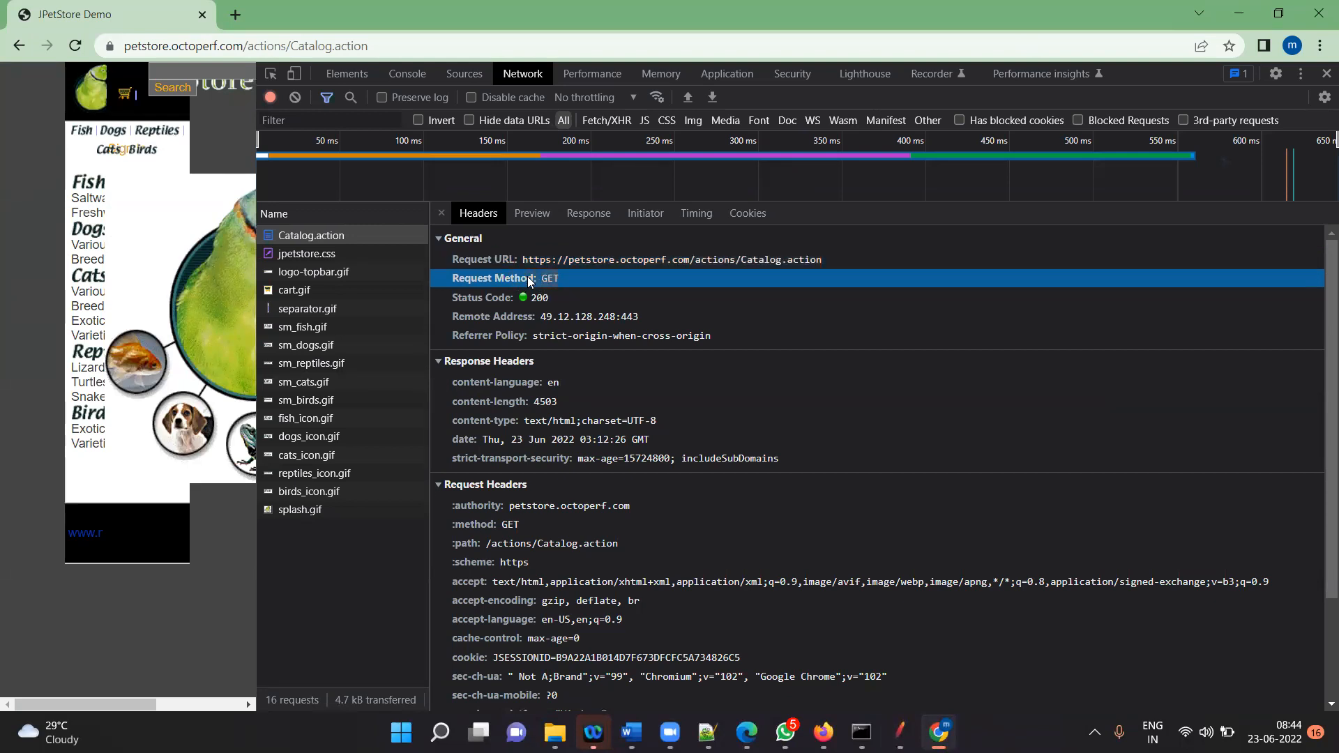
click(900, 732)
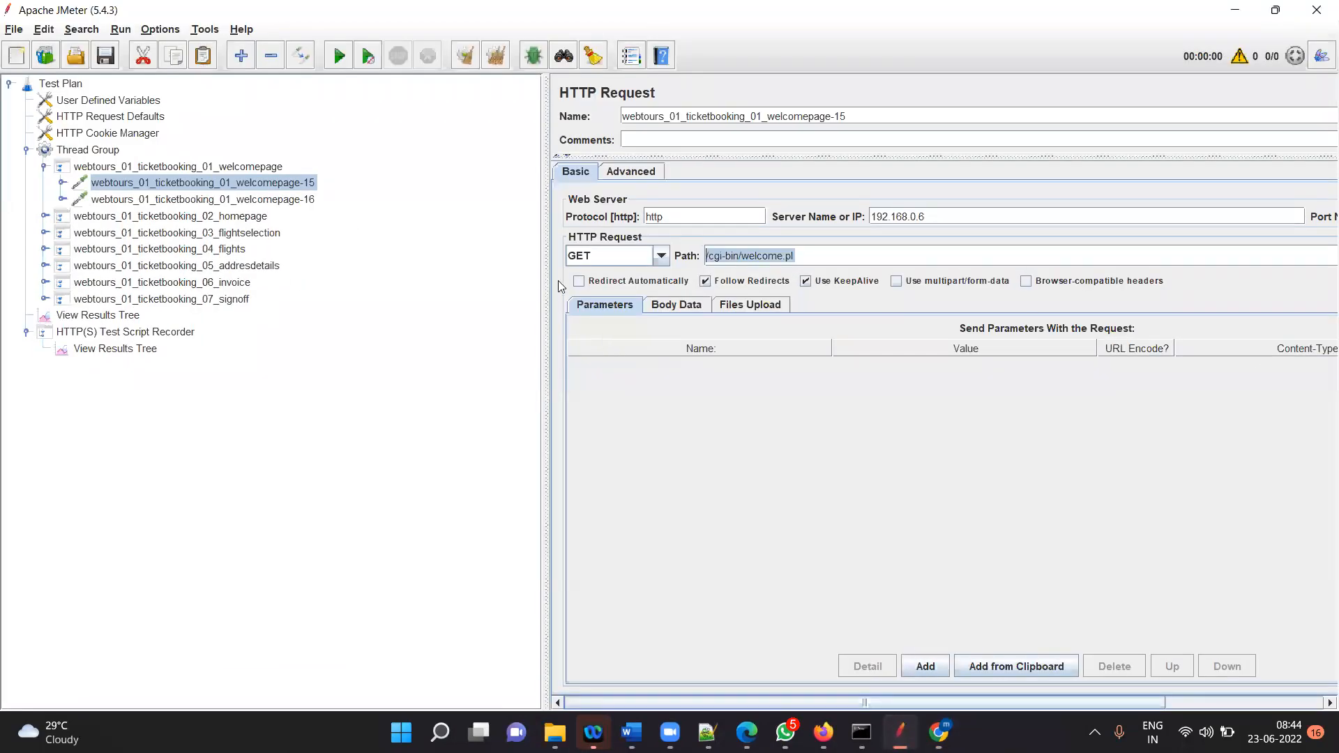
click(601, 254)
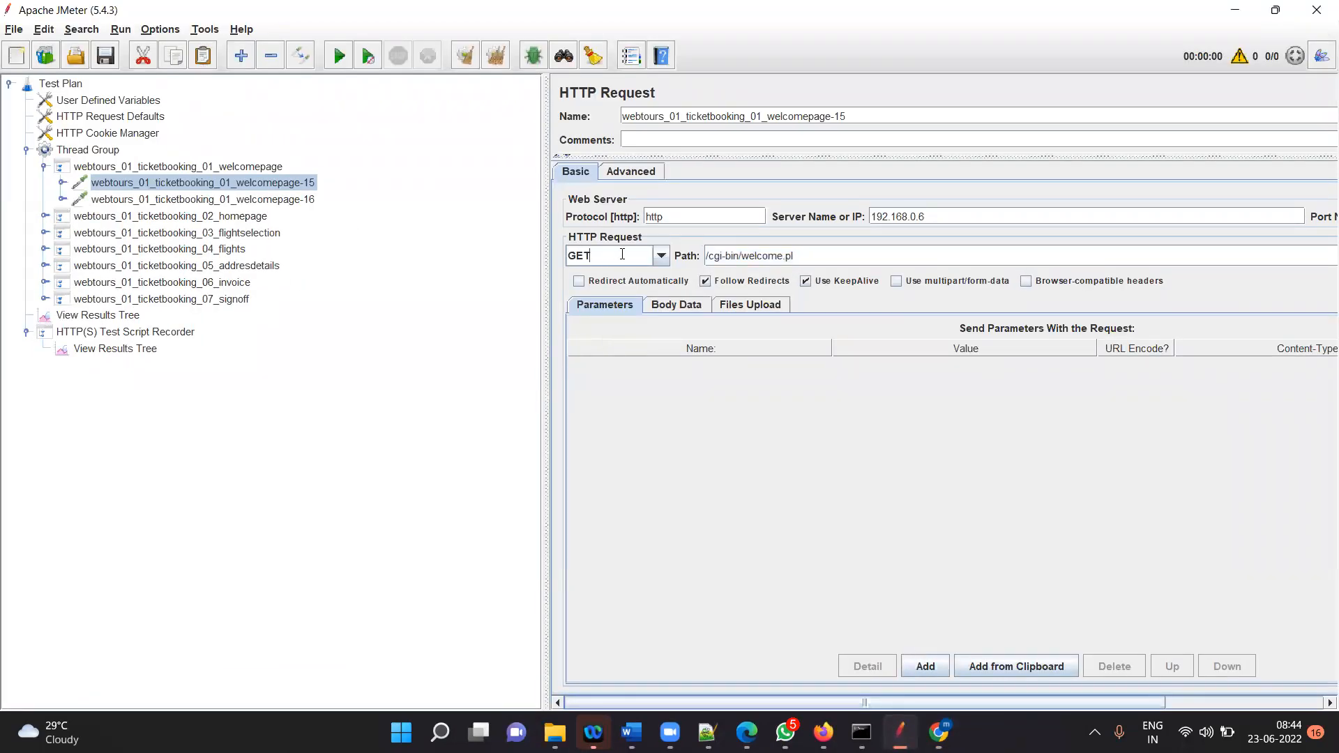
- Review the method, path and parameters of homepage requests 38, 39 and 40, and expand the webtours_01_ticketbooking_03_flightselection transaction
click(45, 216)
click(143, 238)
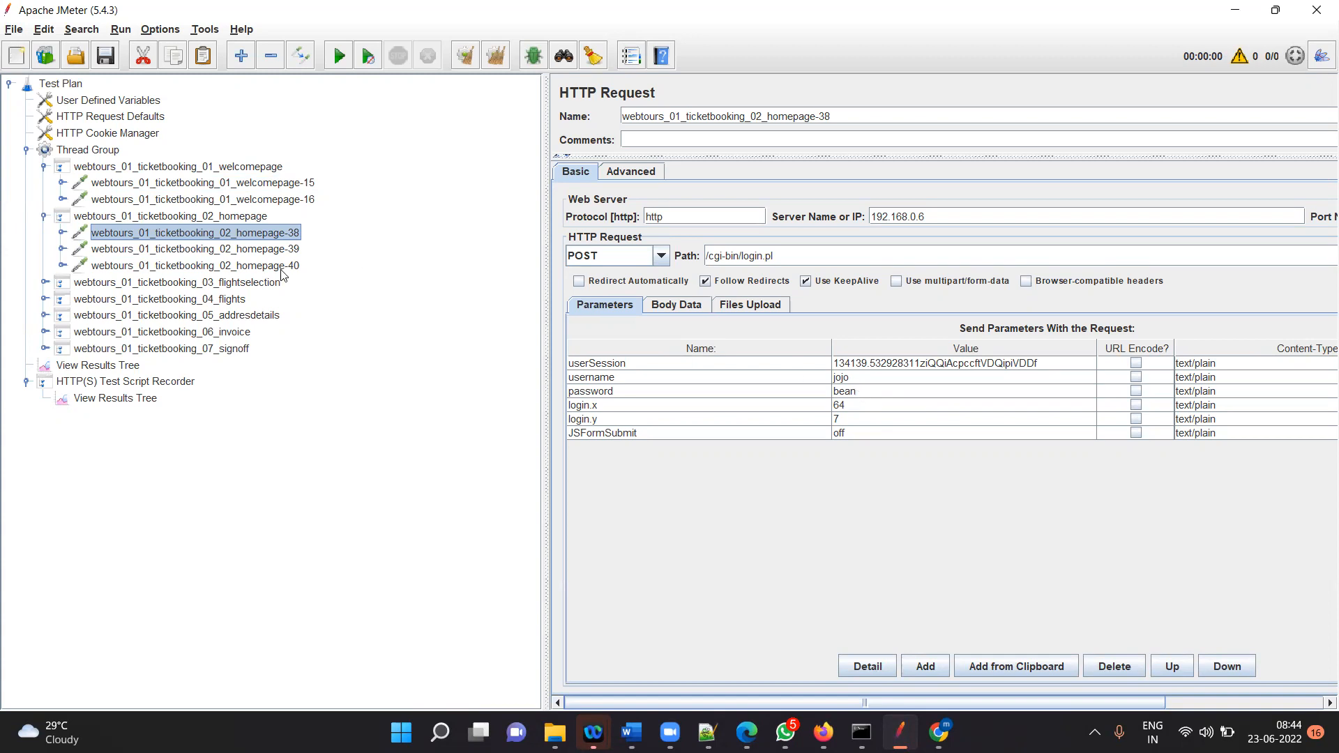
click(113, 253)
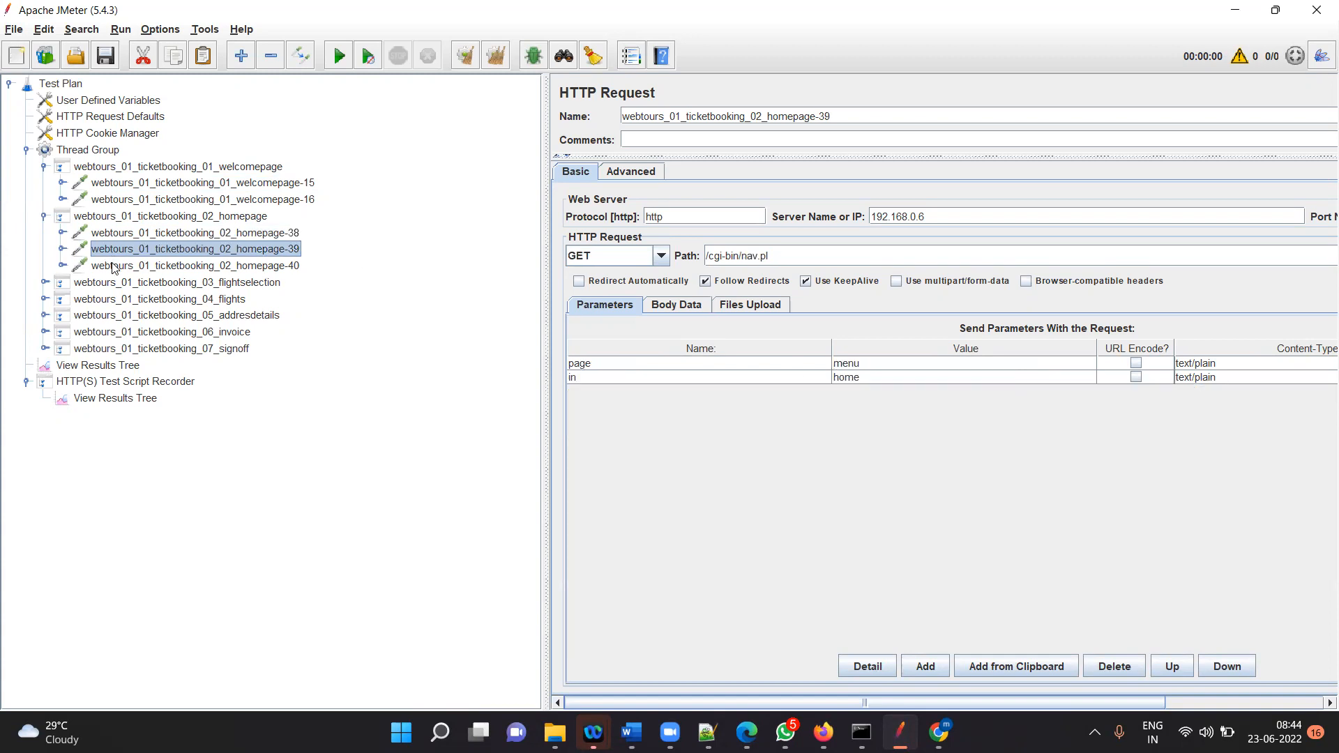
click(113, 266)
click(44, 283)
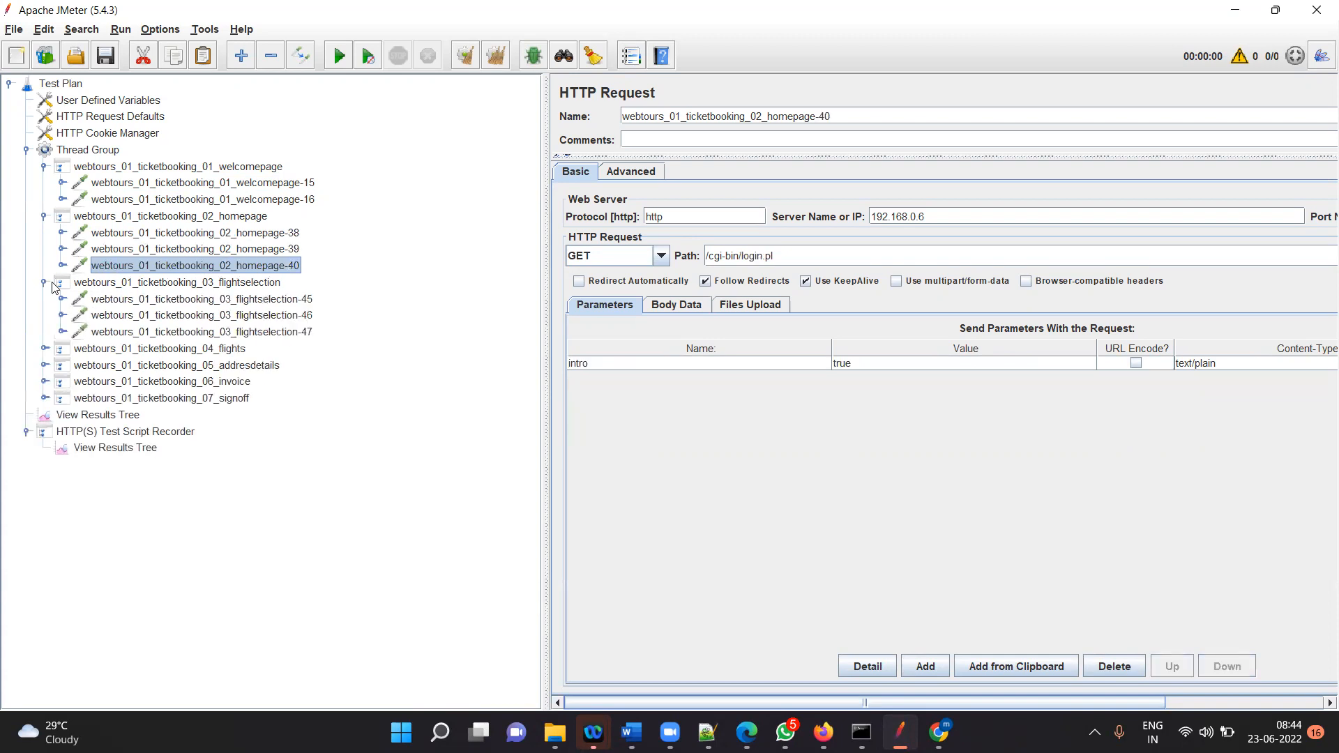
- Review the method, path and parameters of flightselection requests 45, 46 and 47 and of request flights-51
click(122, 302)
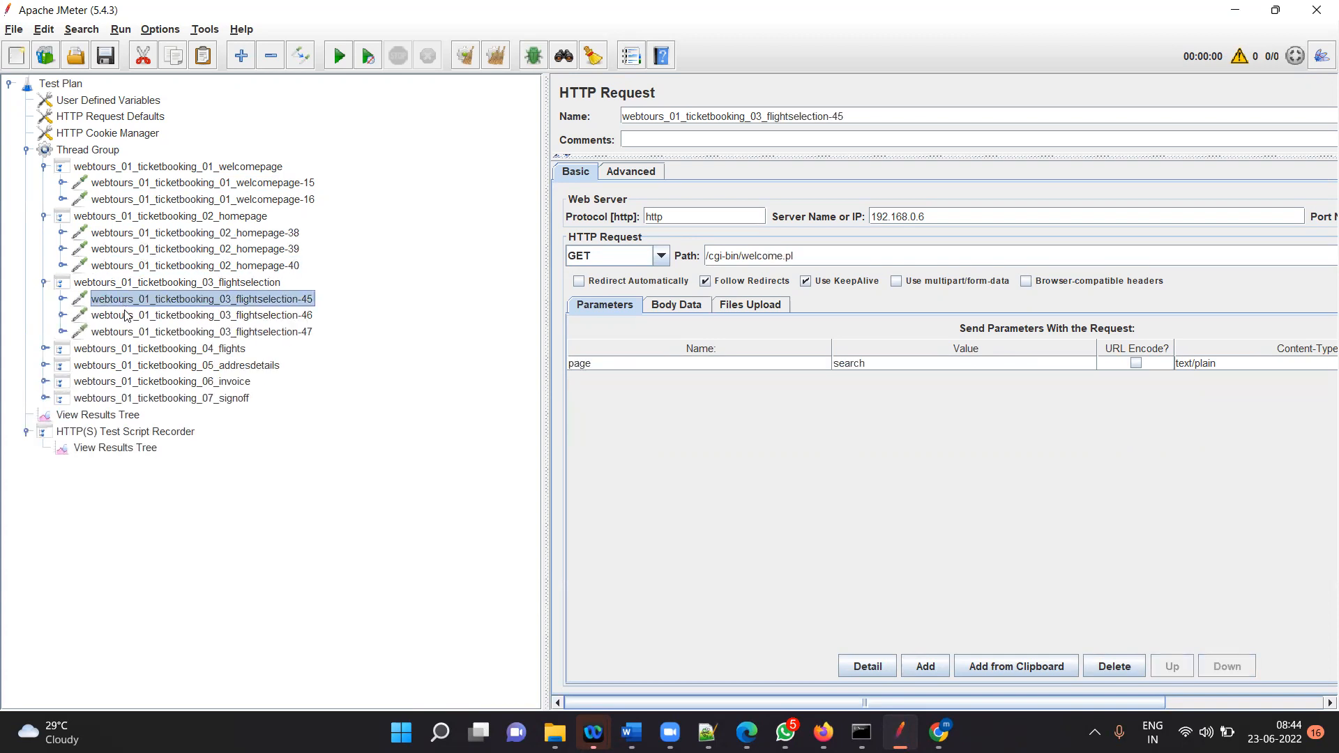
click(126, 316)
click(126, 333)
click(44, 349)
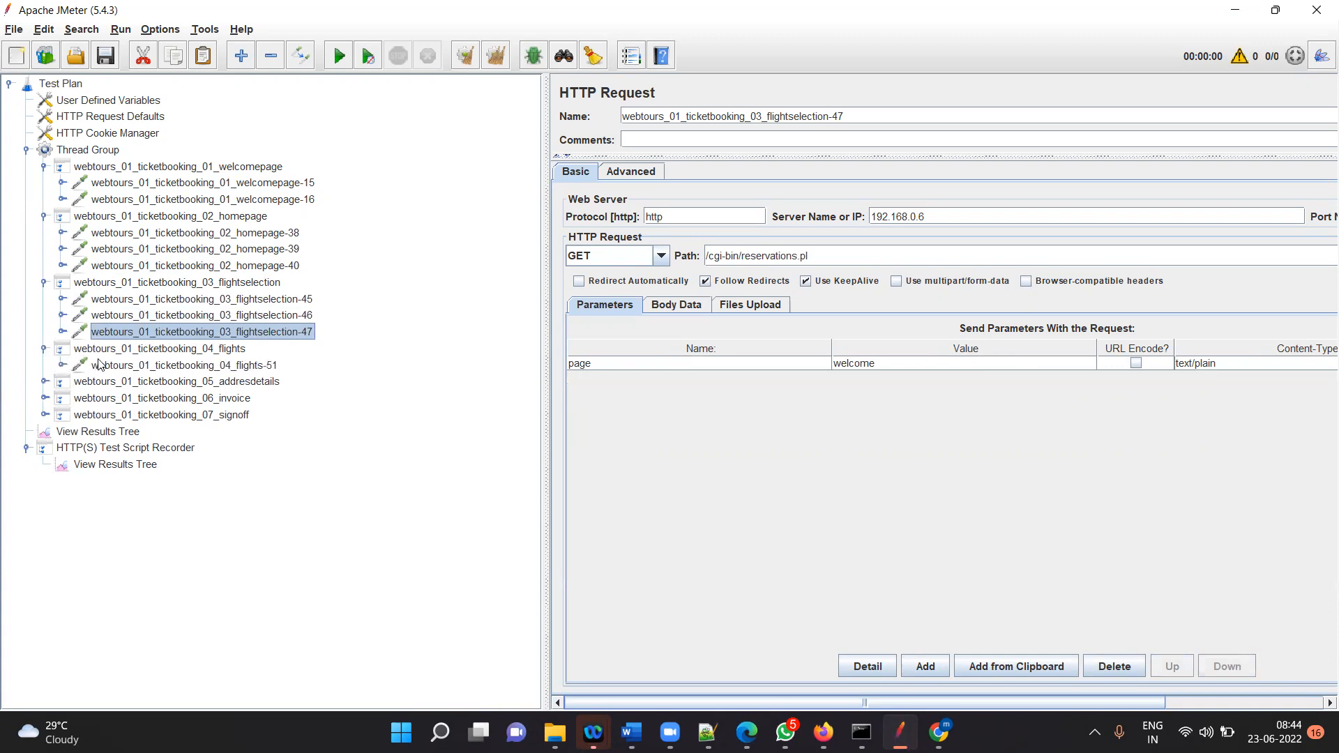
click(110, 366)
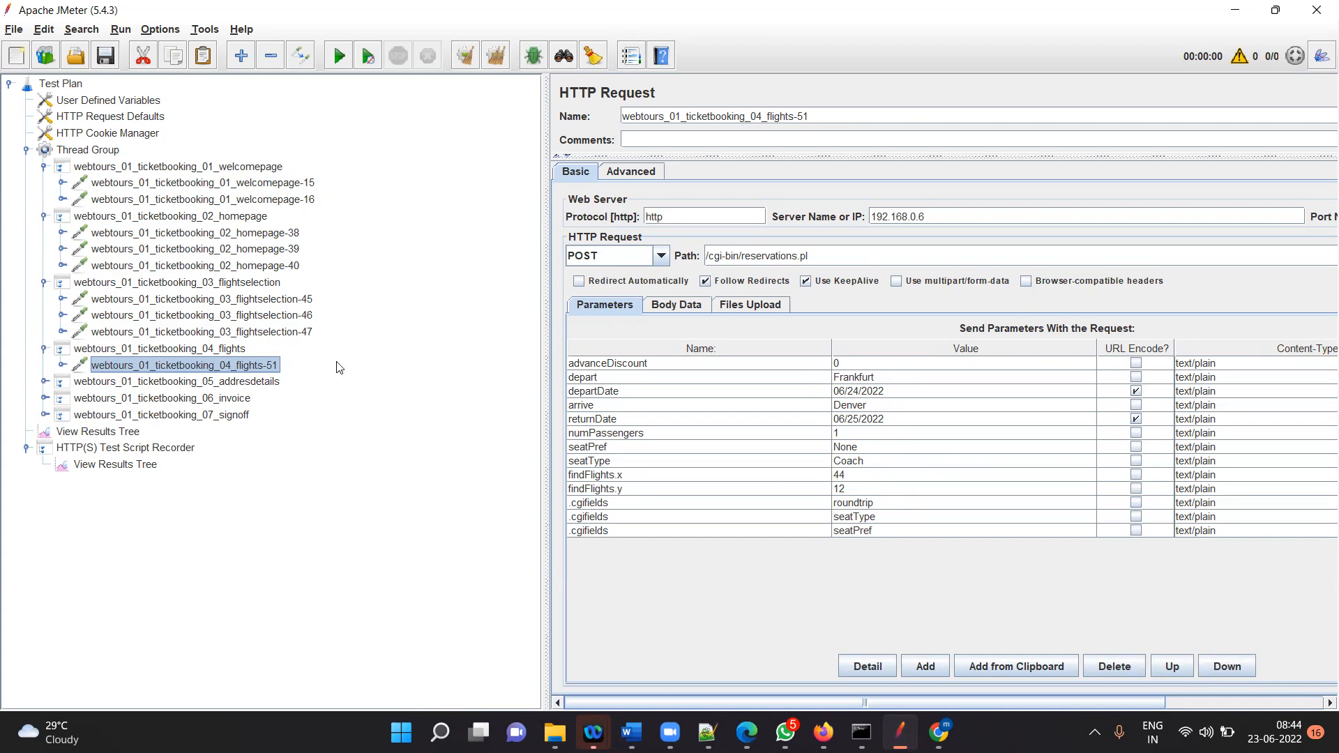
- Expand the address details and invoice transactions and review the parameters of adressdetails-52 and invoice-53
click(44, 381)
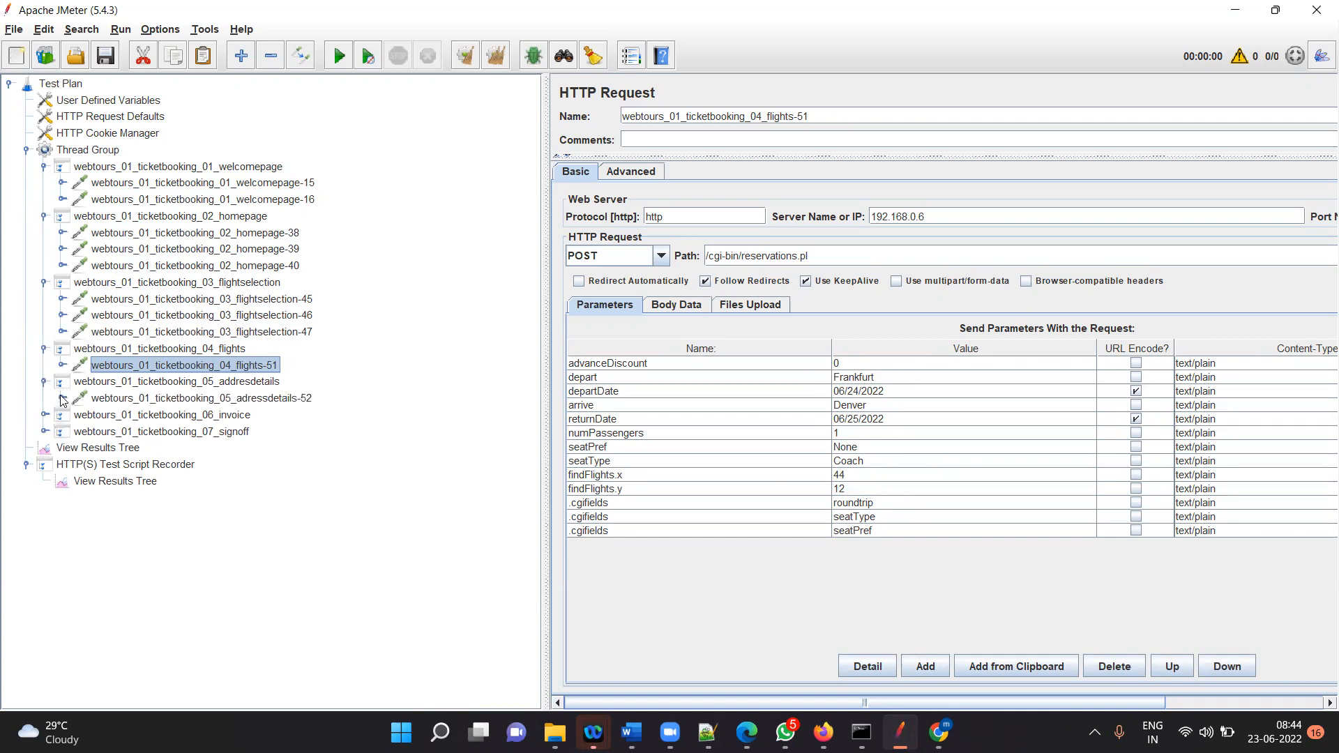
click(96, 398)
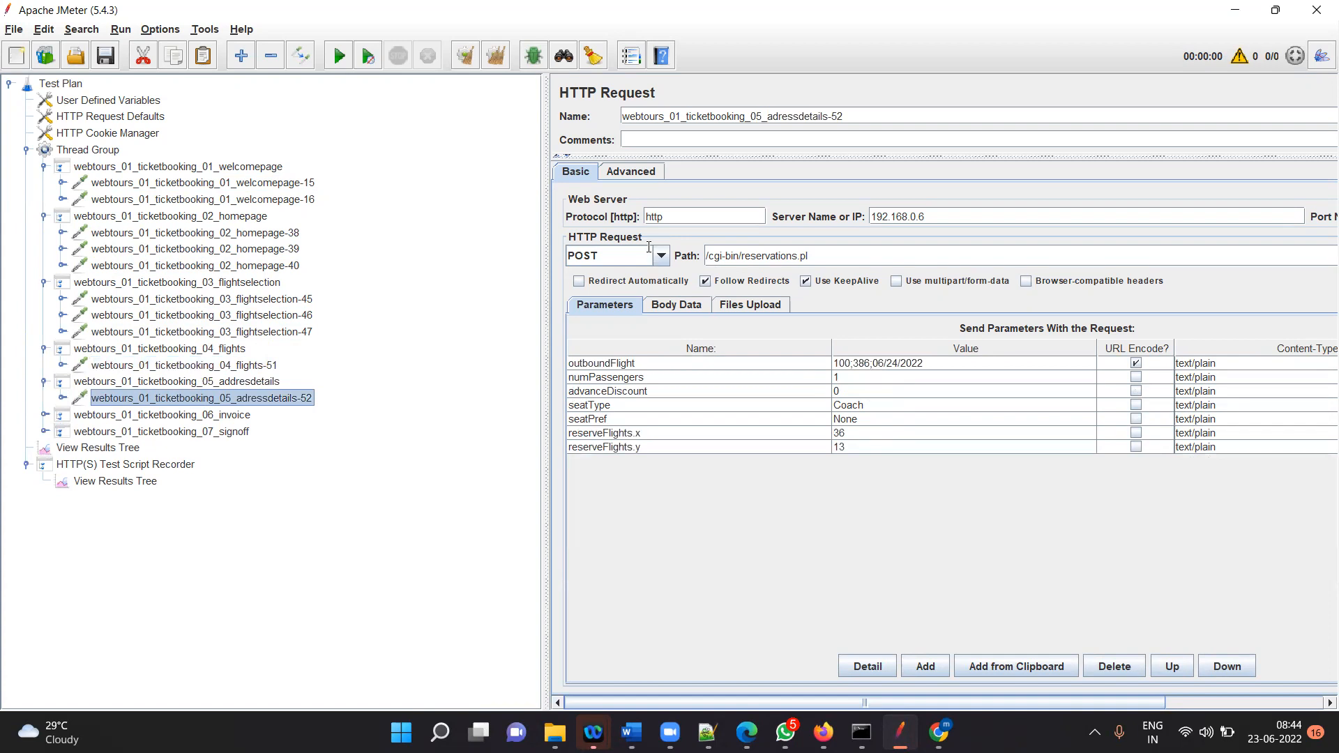
click(44, 415)
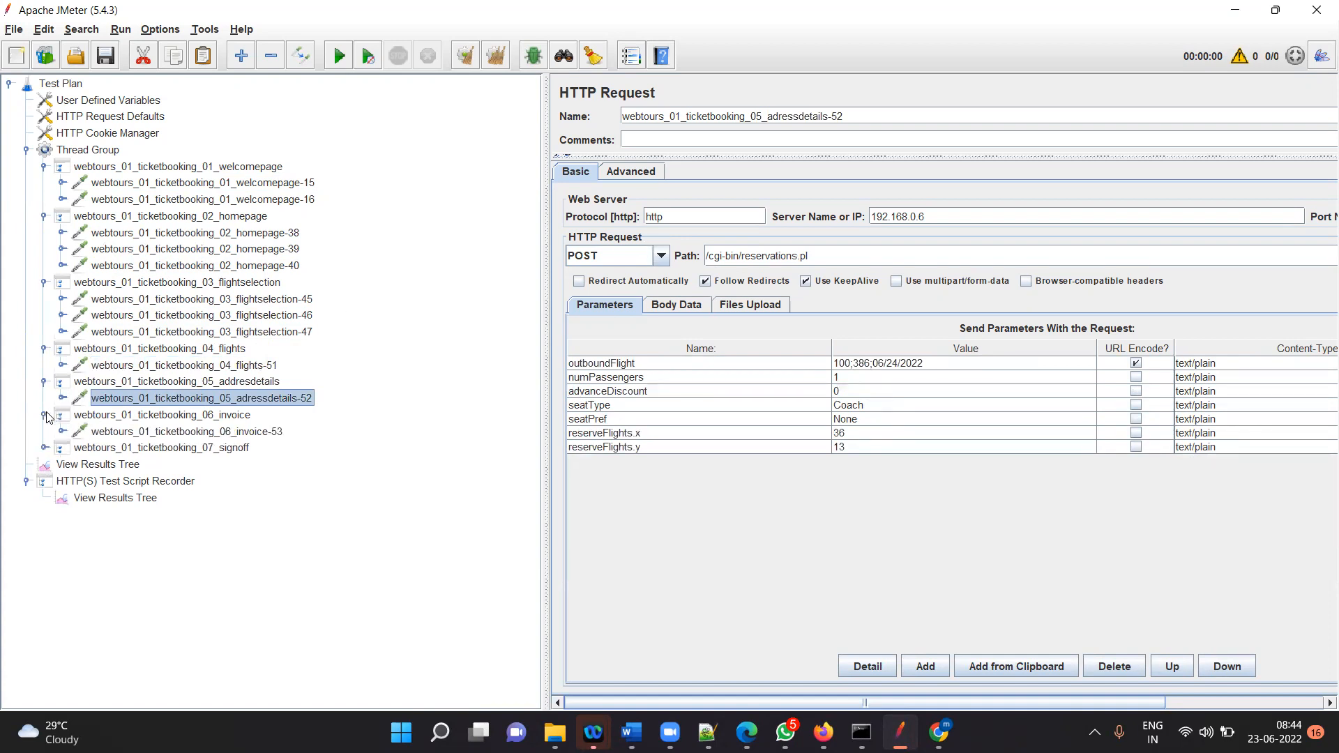
click(141, 436)
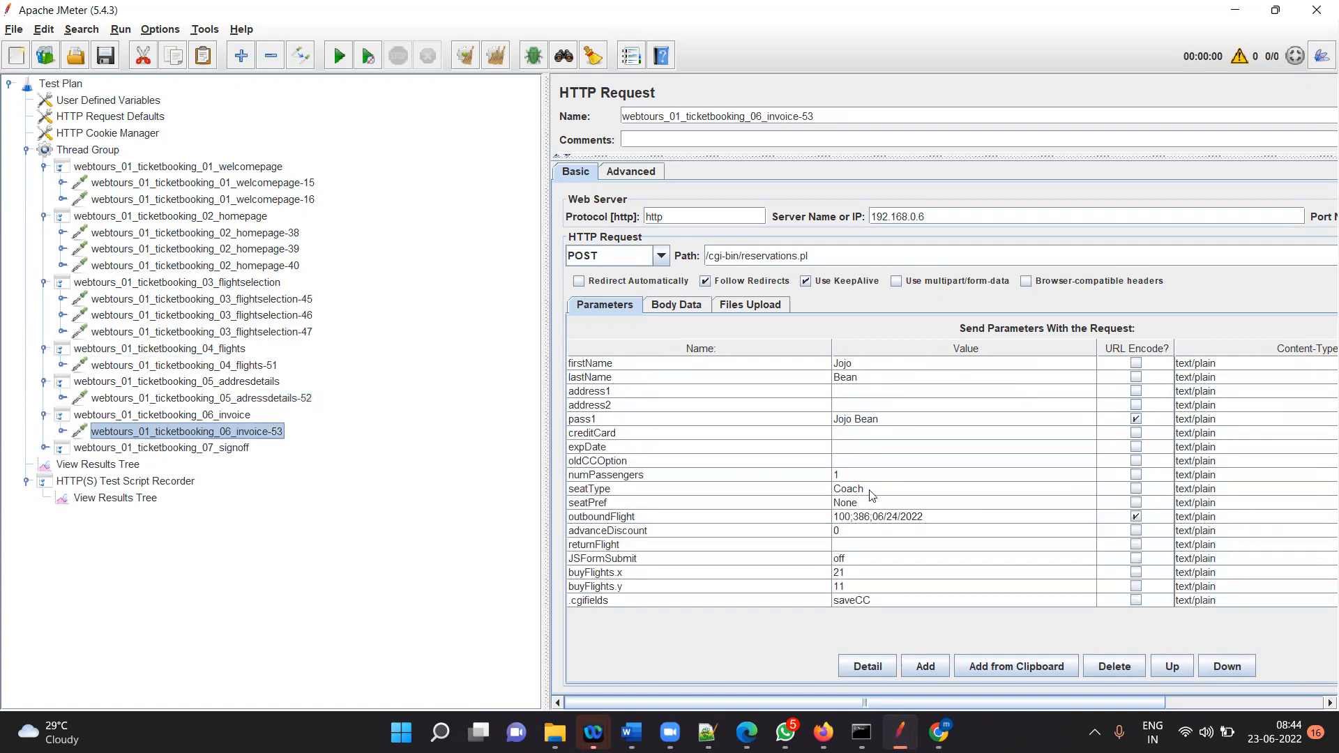
- Expand the webtours_01_ticketbooking_07_signoff transaction and compare signoff requests 58 and 59 with invoice-53
click(44, 448)
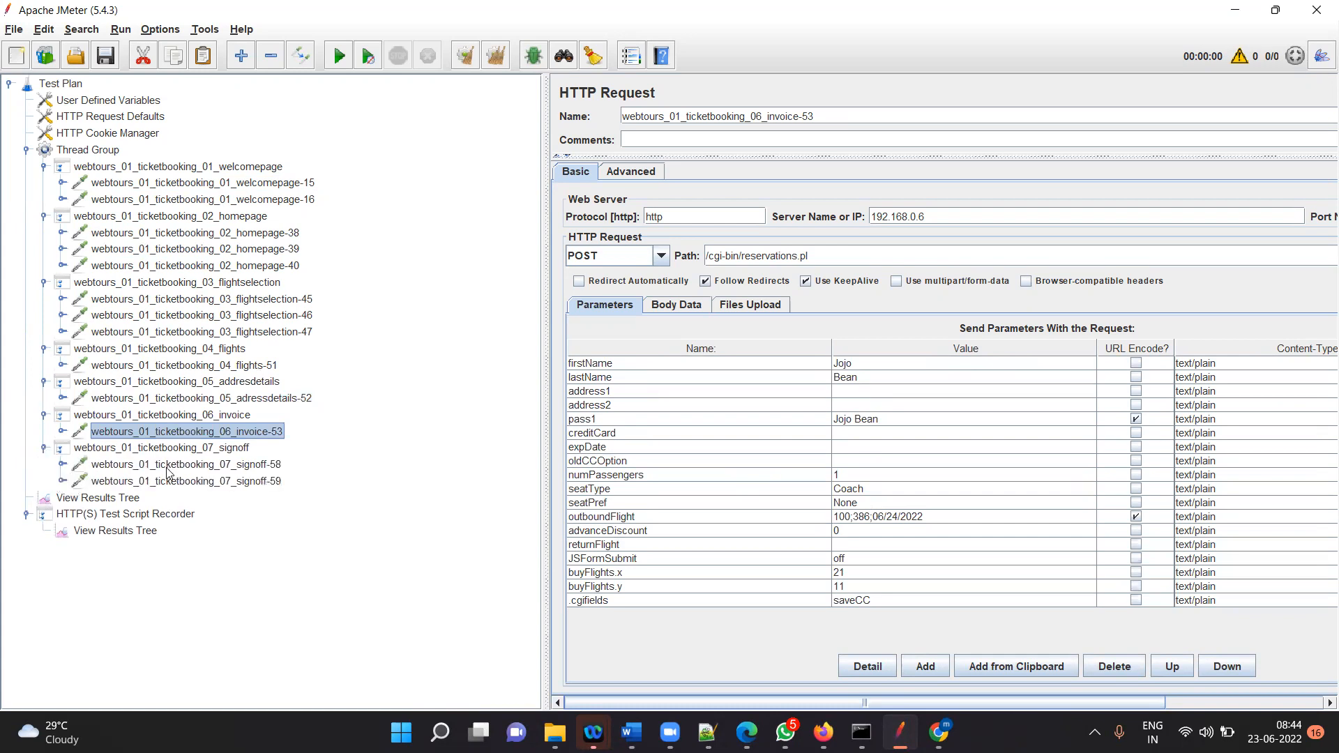
click(168, 467)
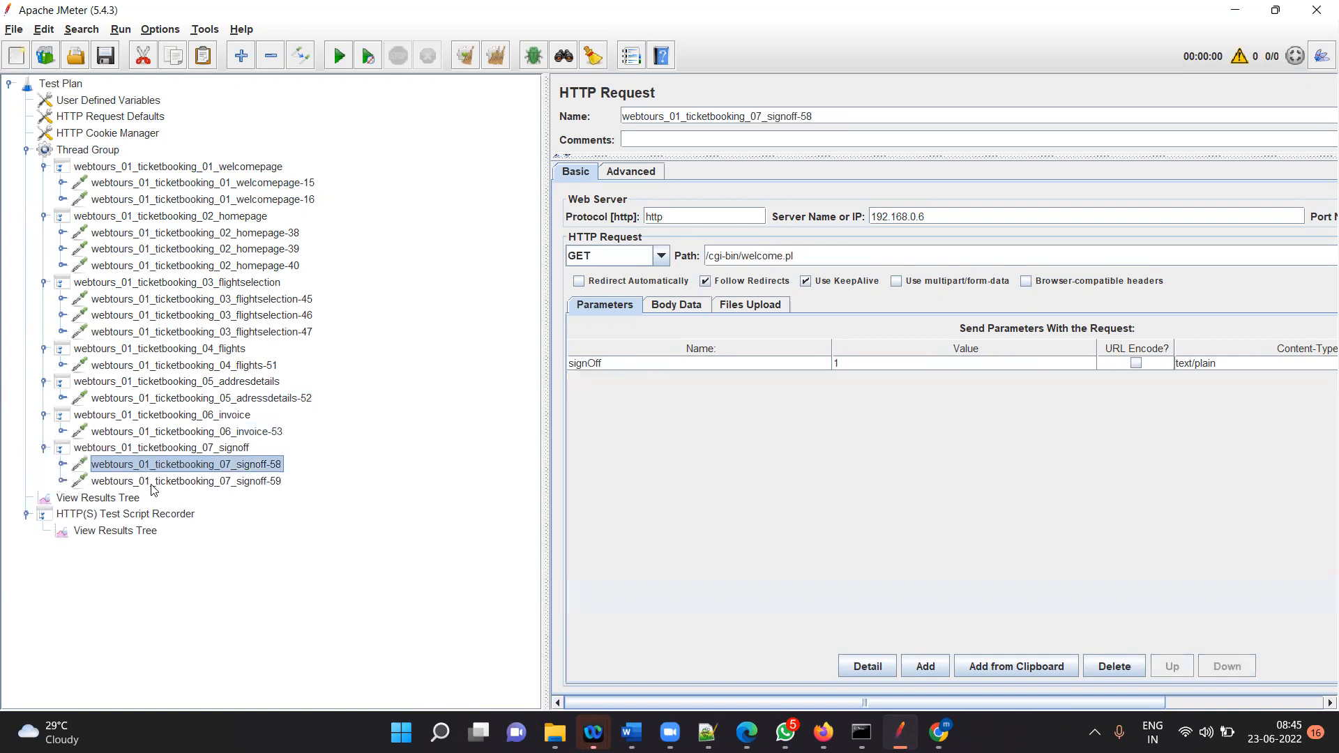
click(159, 481)
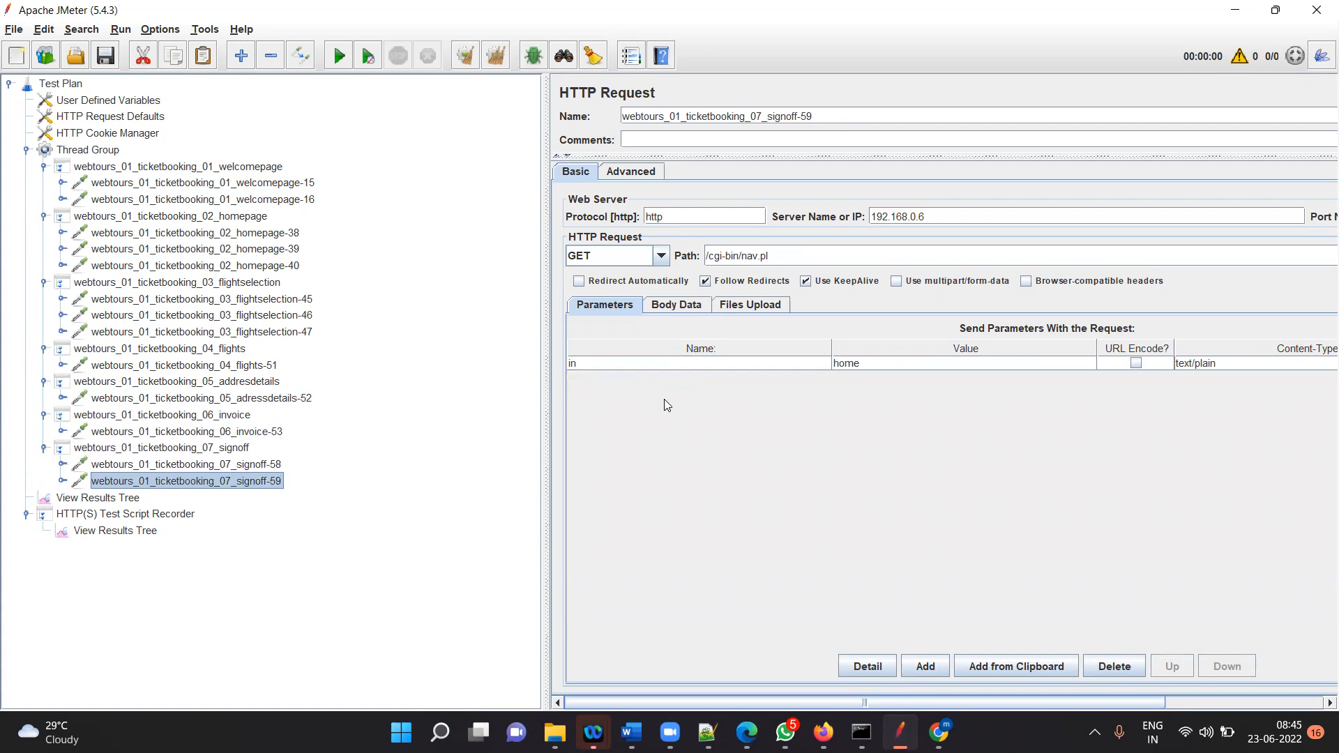
click(273, 433)
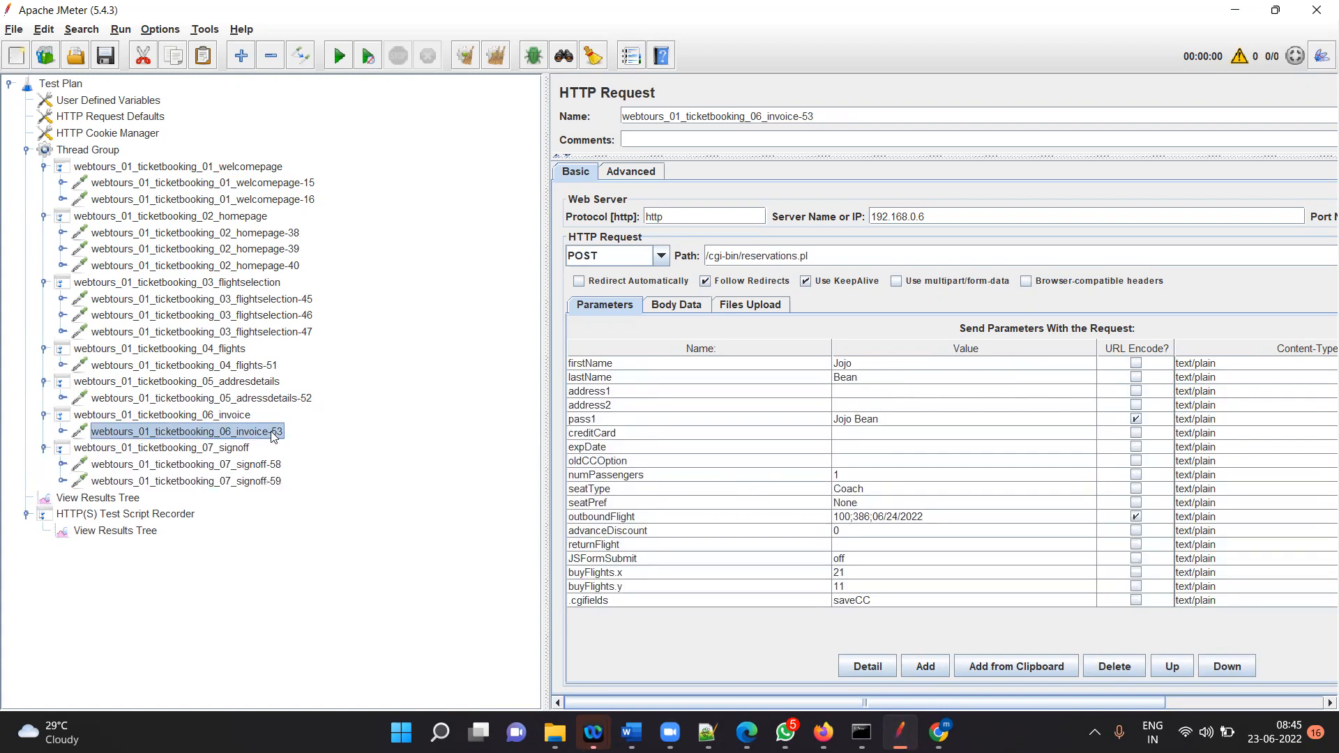
click(244, 466)
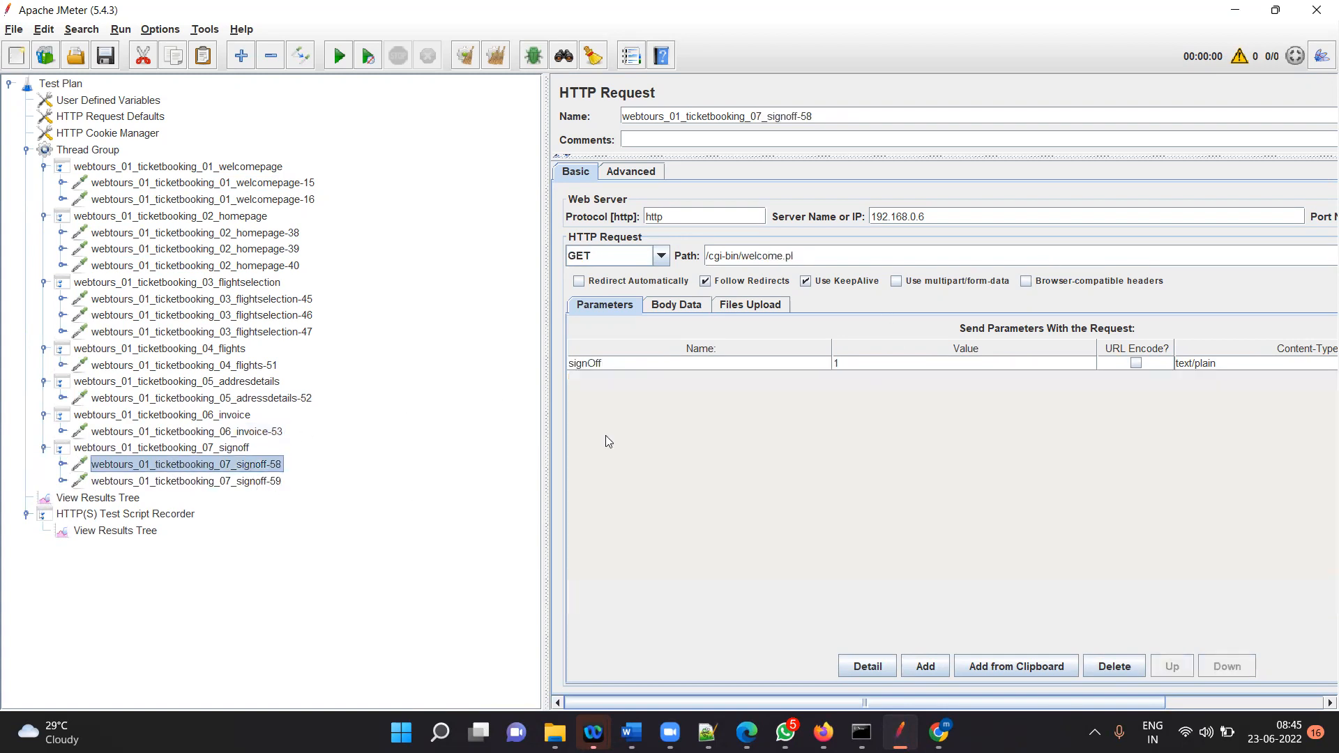
click(248, 481)
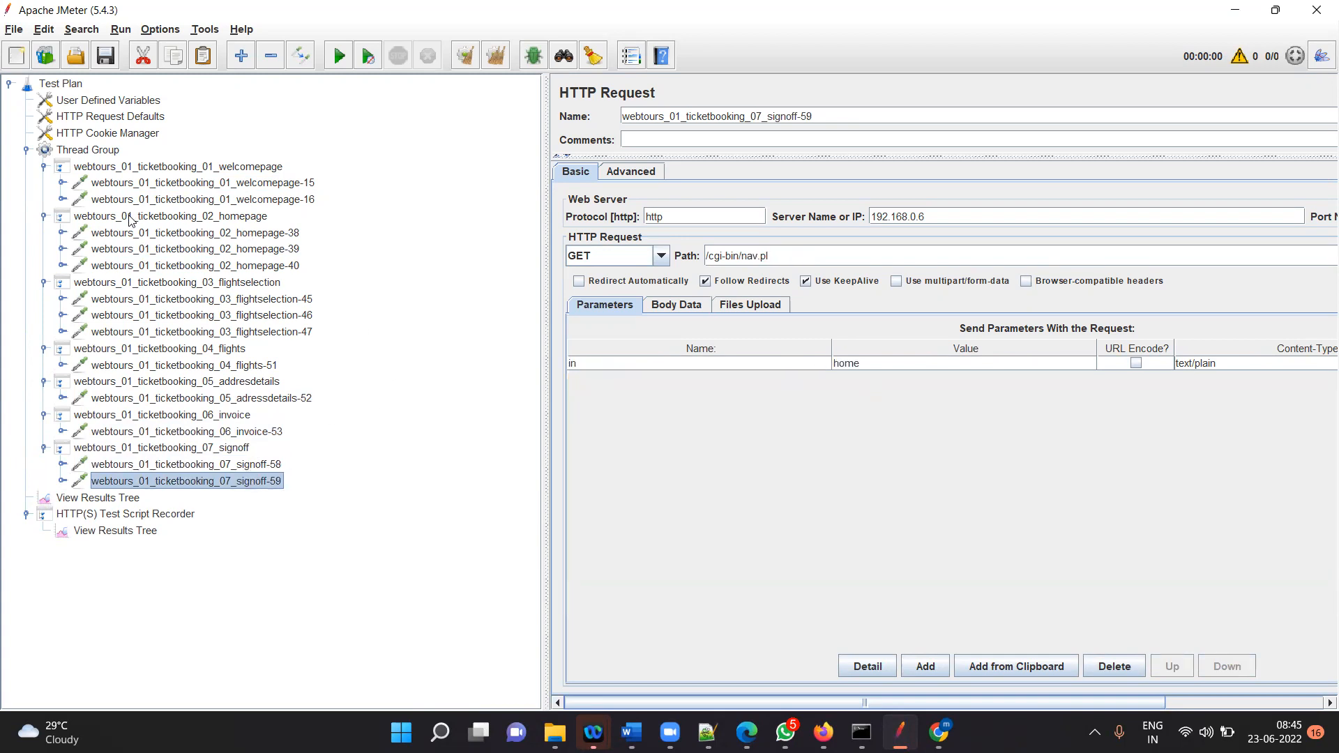
- Compare JMeter's welcomepage-15 request with the request method and status code of Catalog.action in Chrome, ending back in JMeter
click(173, 183)
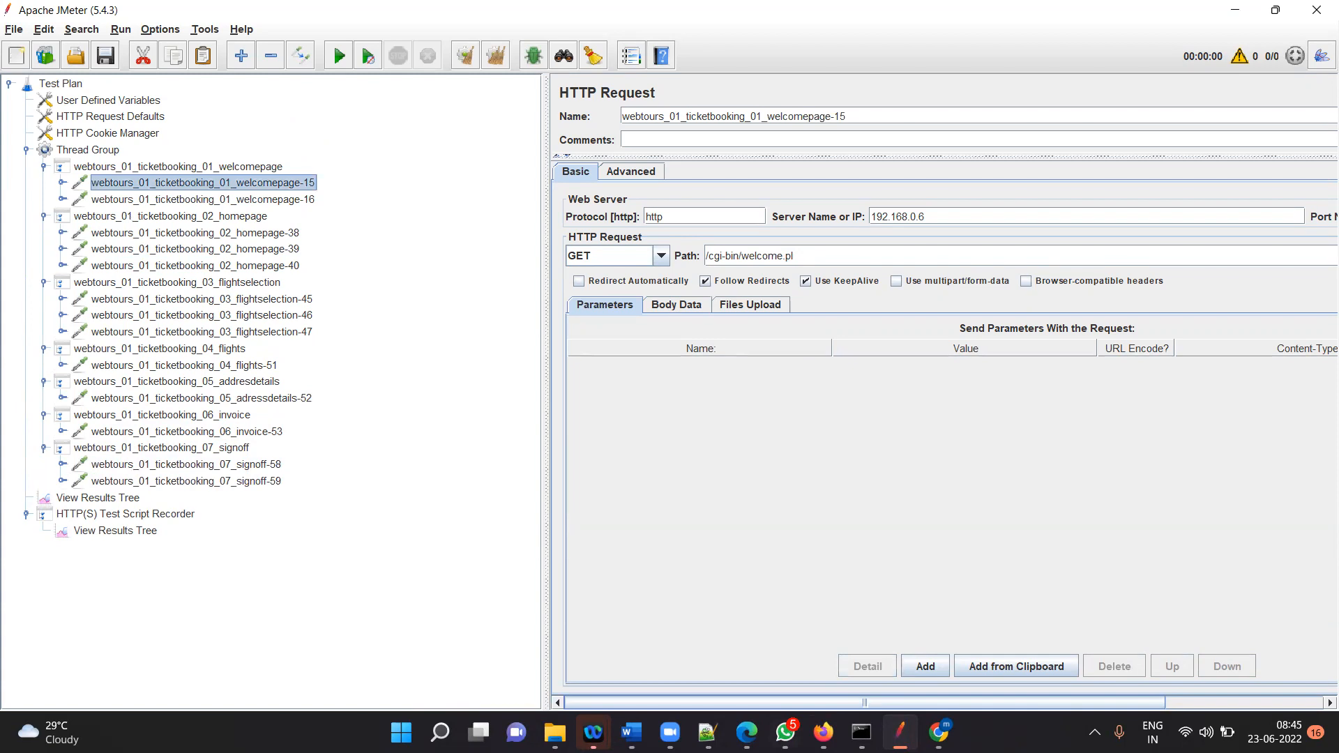
click(939, 732)
click(587, 278)
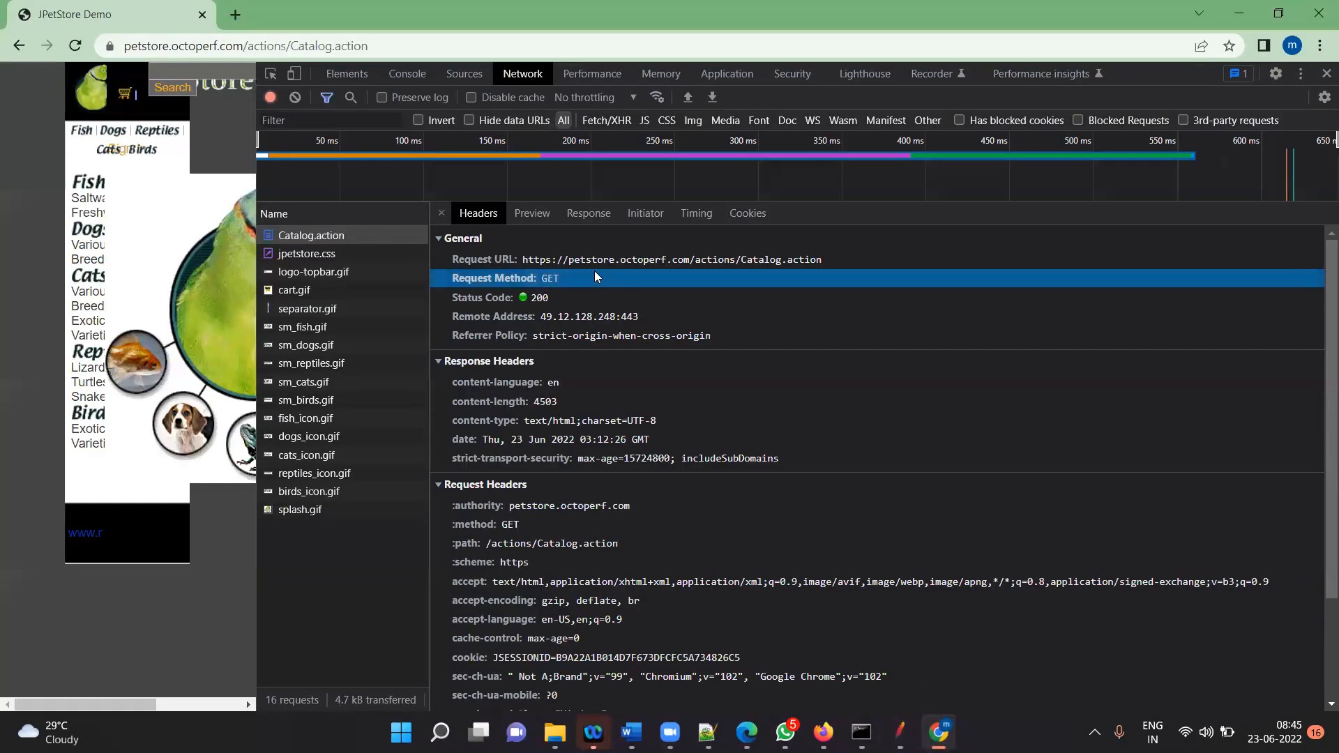
click(568, 297)
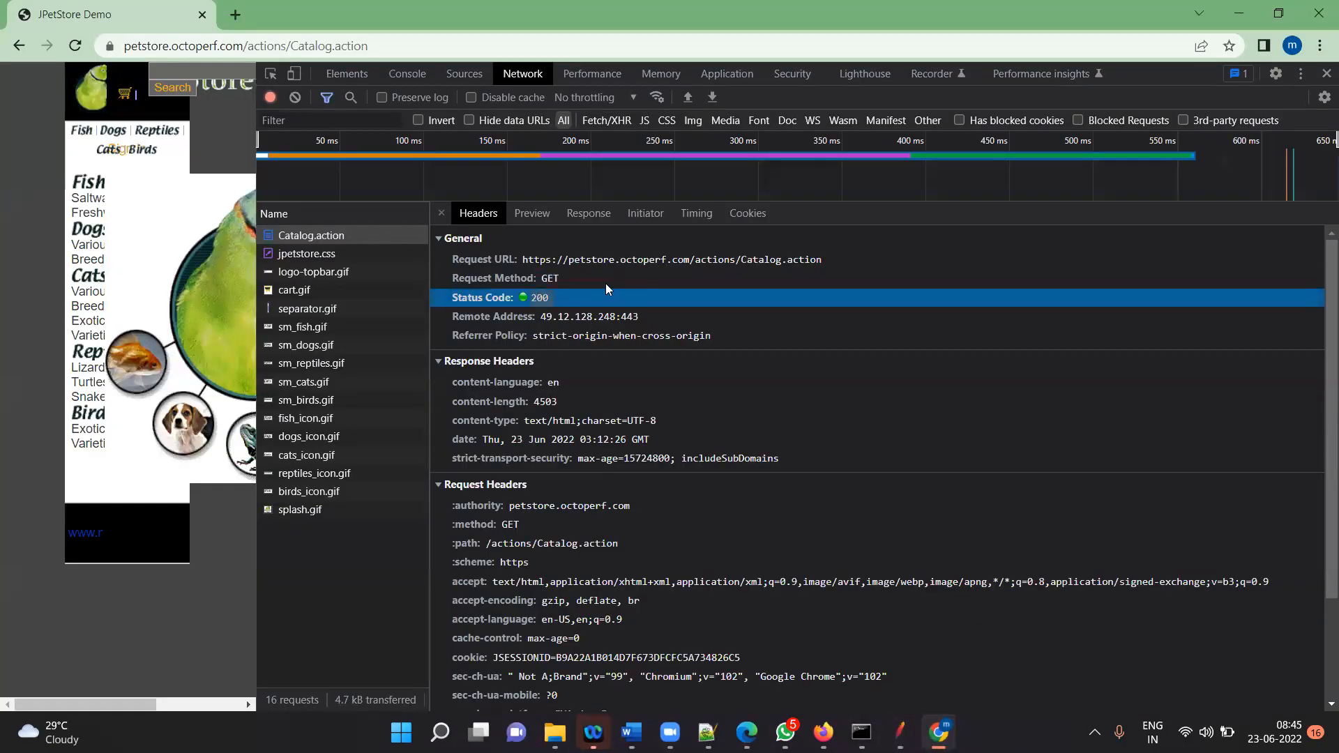
click(1238, 13)
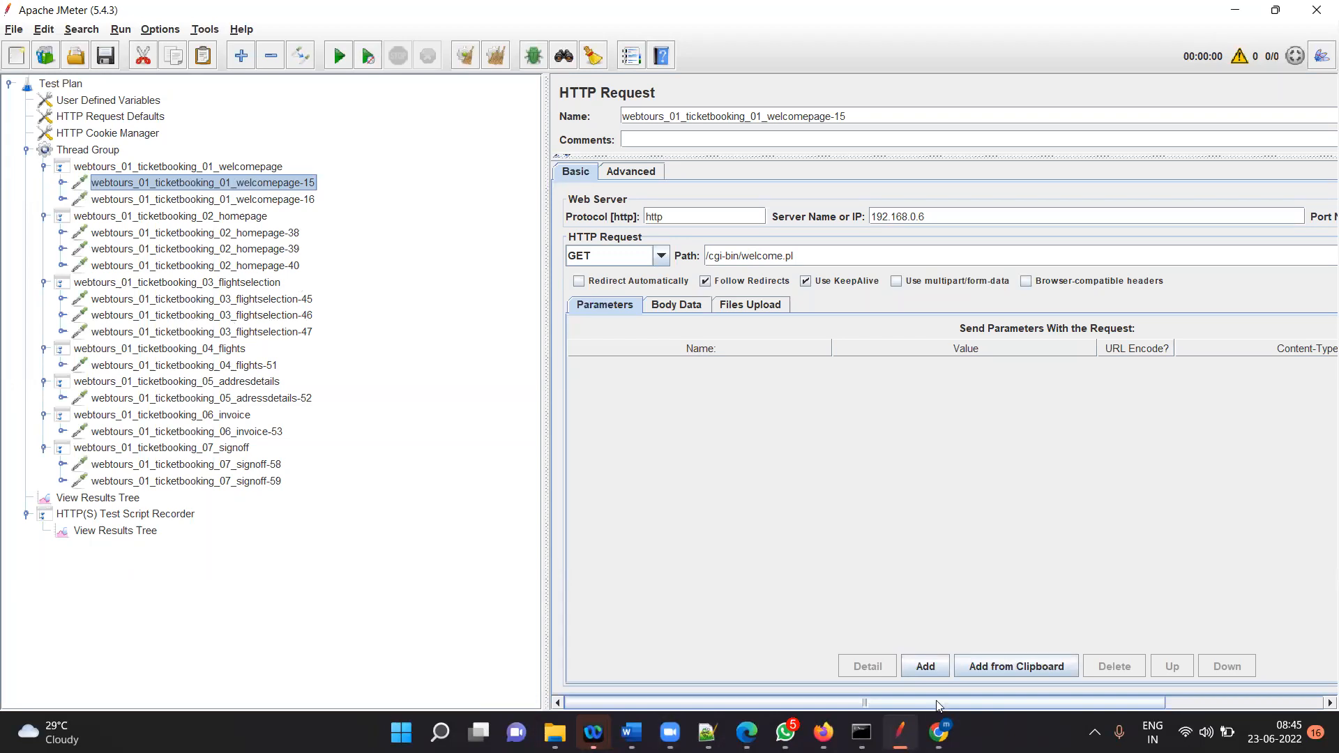
click(941, 731)
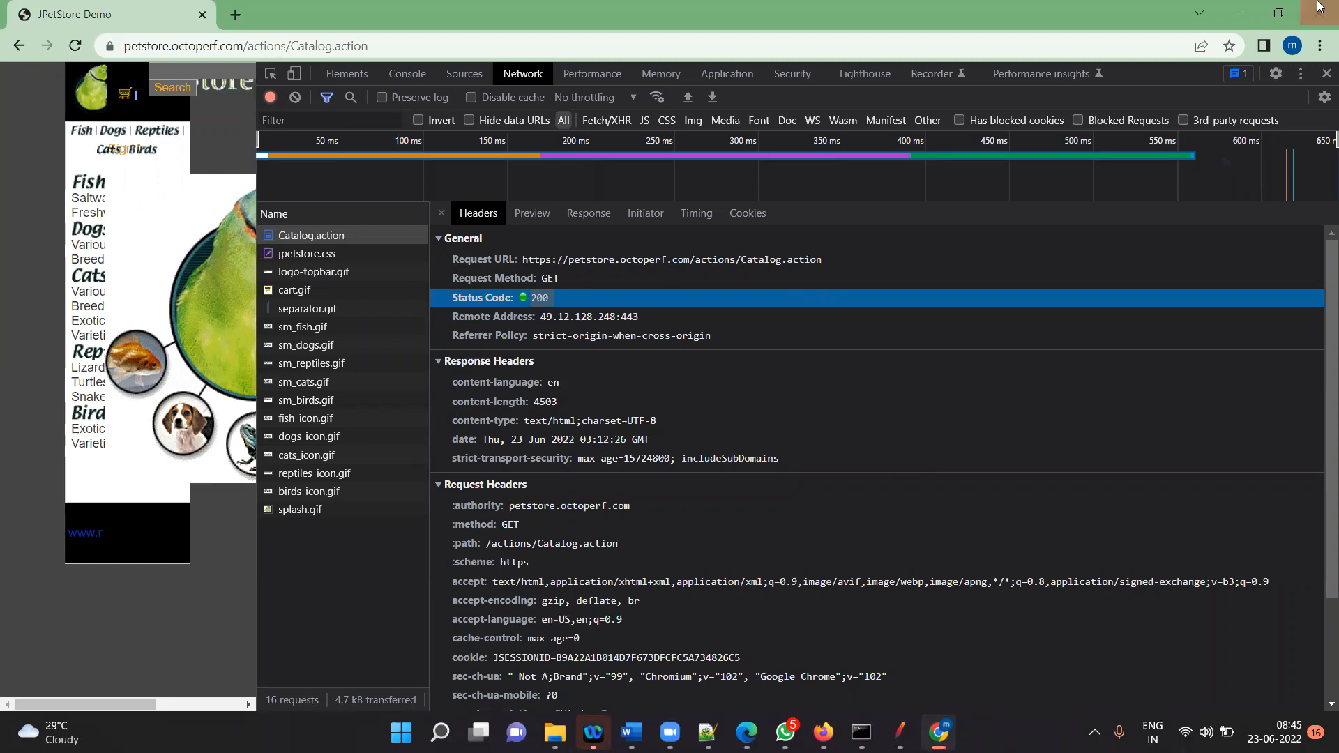
click(1239, 12)
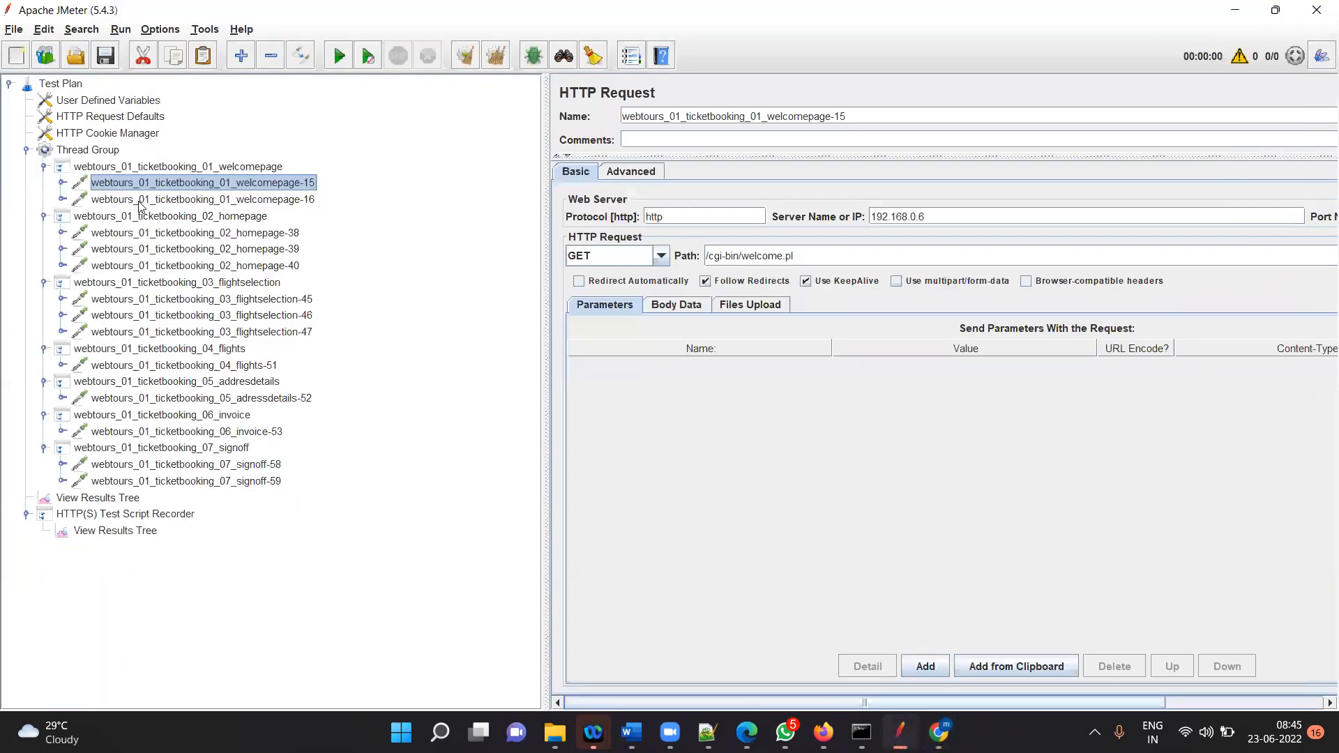
- Review welcomepage requests 15 and 16 and look through the HTTP methods available for welcomepage-16
click(157, 167)
click(157, 182)
click(162, 201)
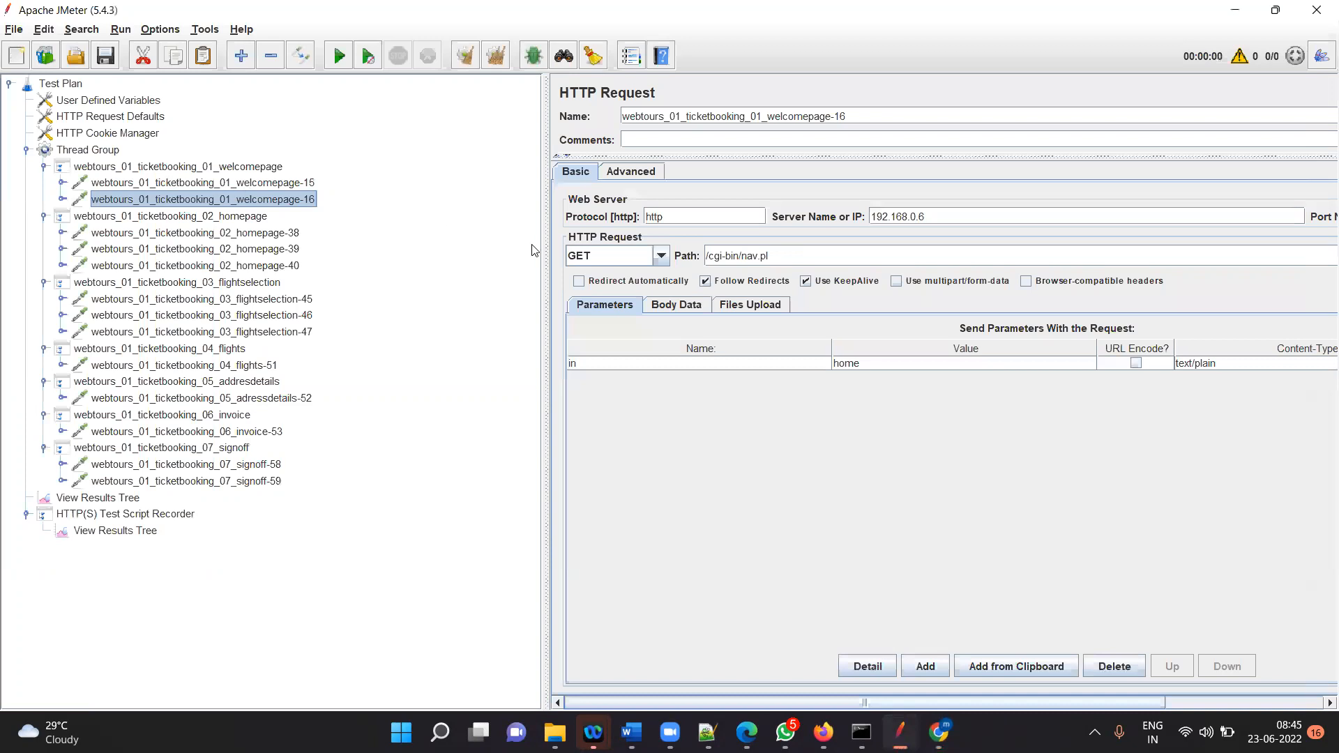
click(661, 257)
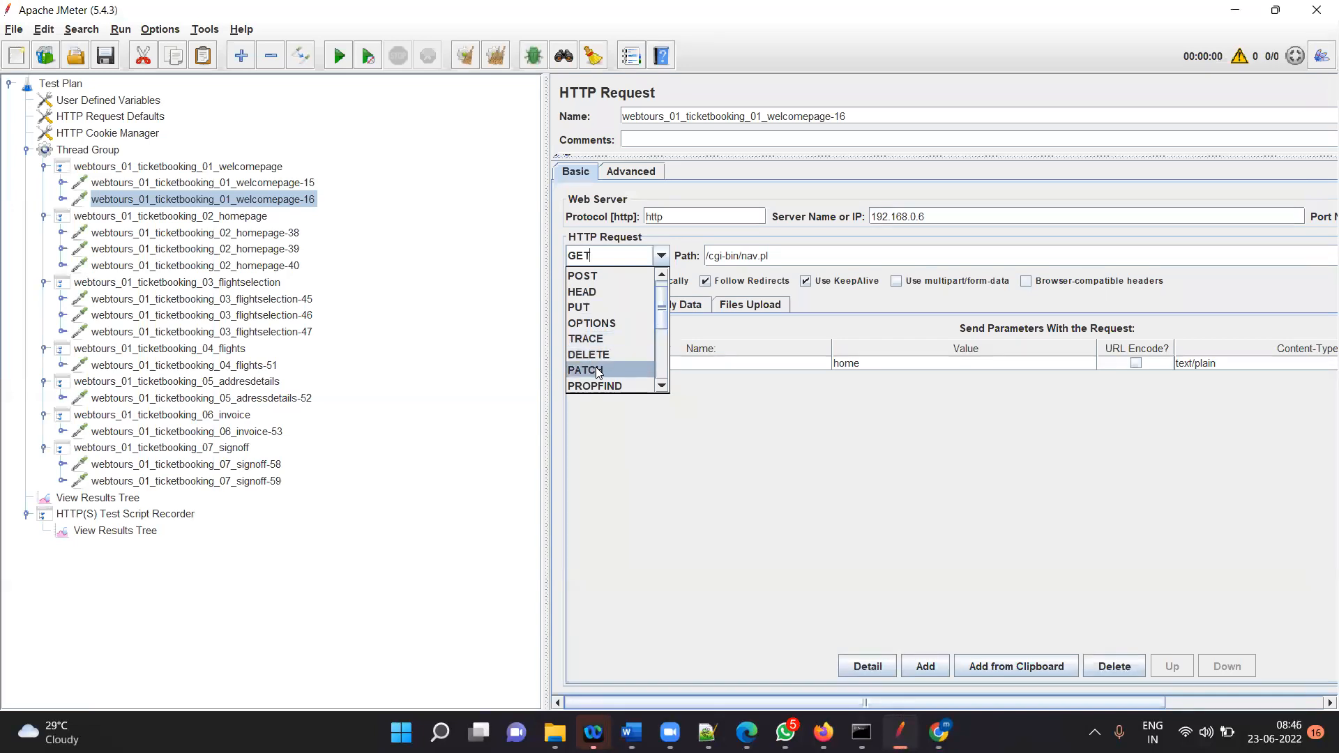
scroll(664, 326, down, 1)
scroll(664, 326, down, 3)
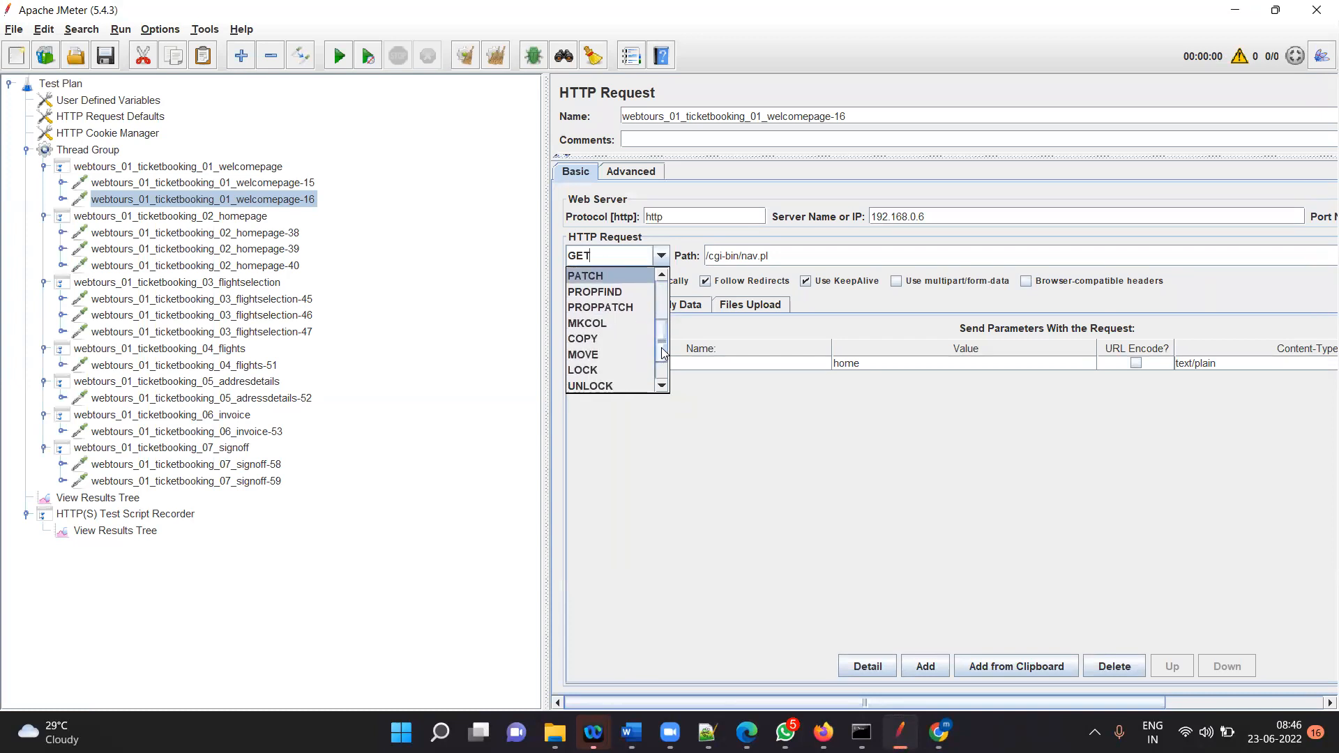
scroll(664, 326, up, 4)
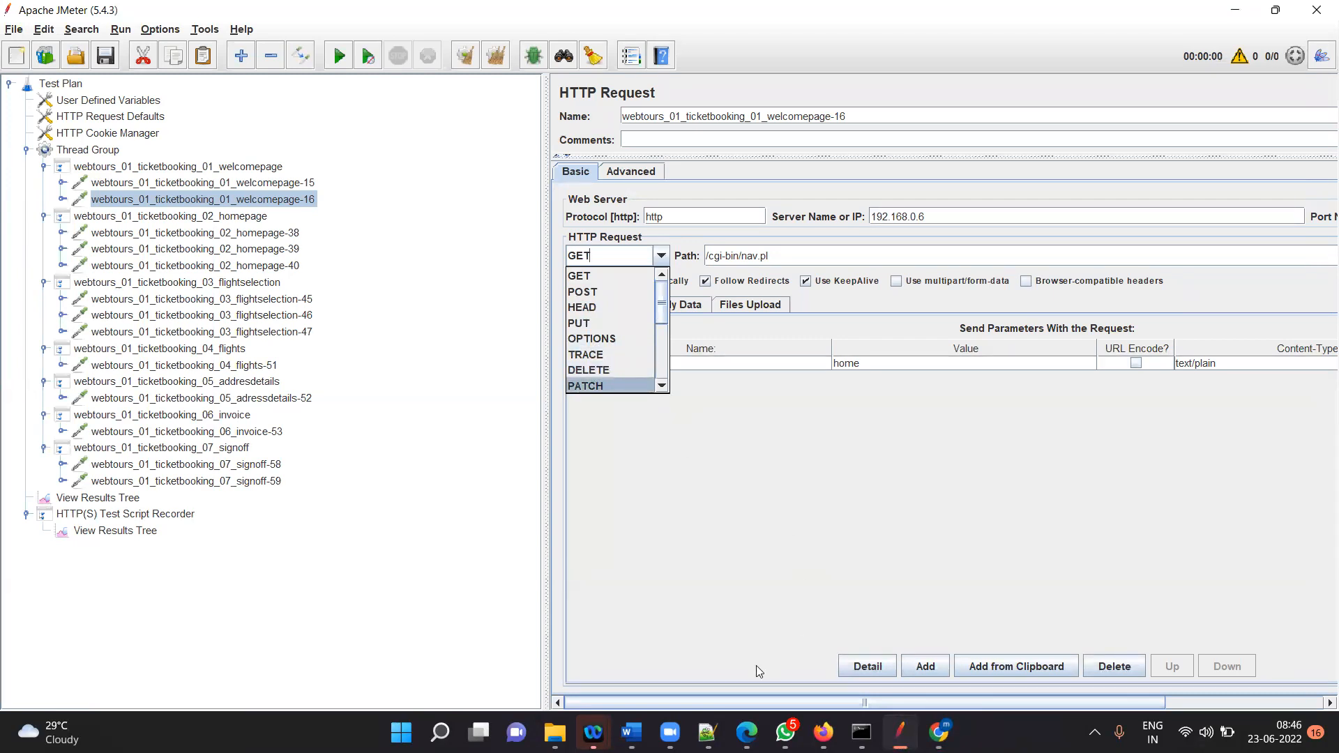
- Switch to Notepad++ and write "get-roll no" on the first line of the empty document new 125
click(707, 733)
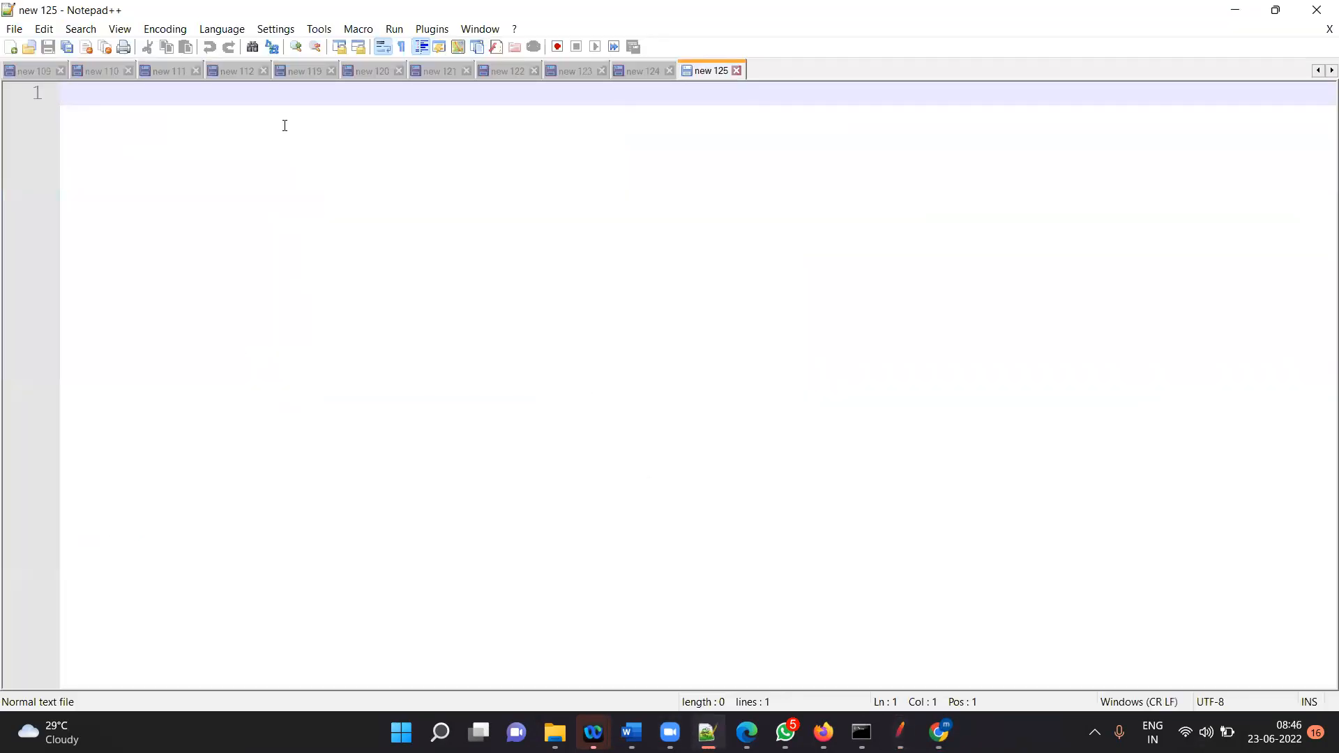
text(get)
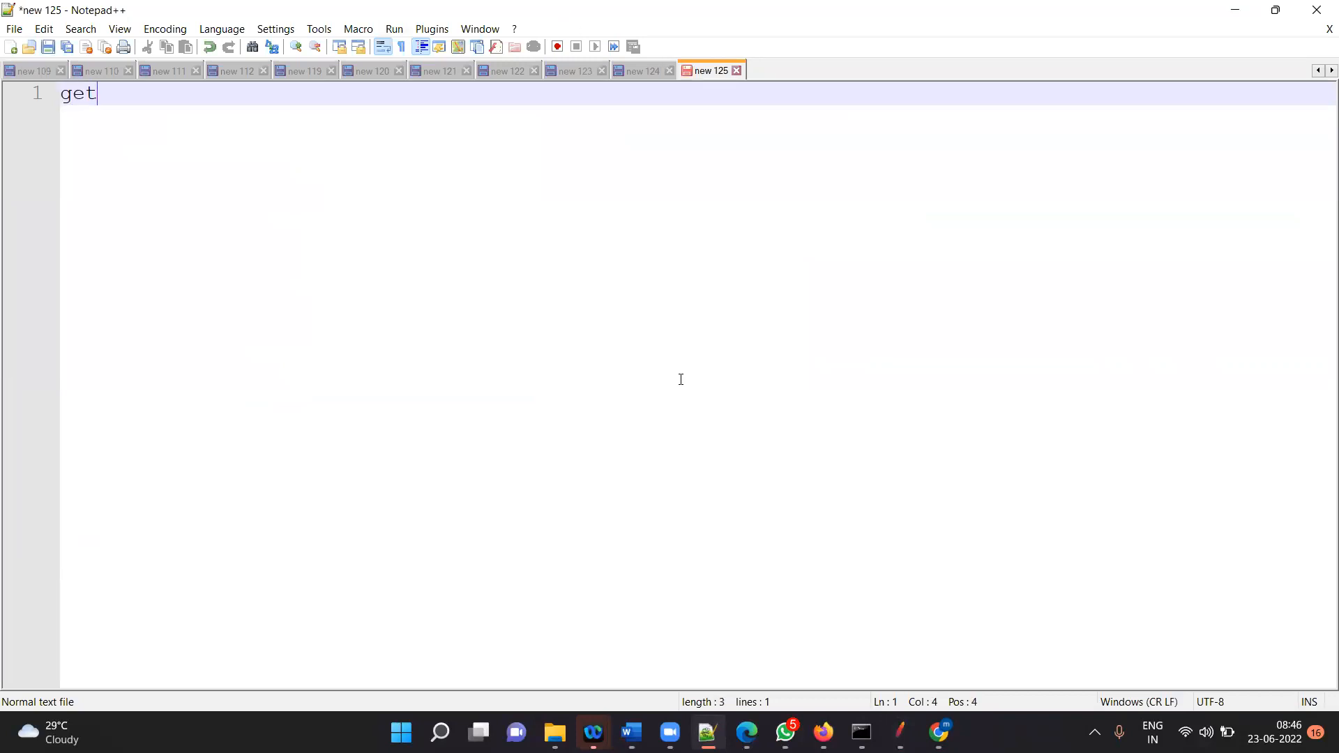
text(---)
key(BackSpace)
key(BackSpace)
key(BackSpace)
key(BackSpace)
key(BackSpace)
key(BackSpace)
text(get-)
text(roll no)
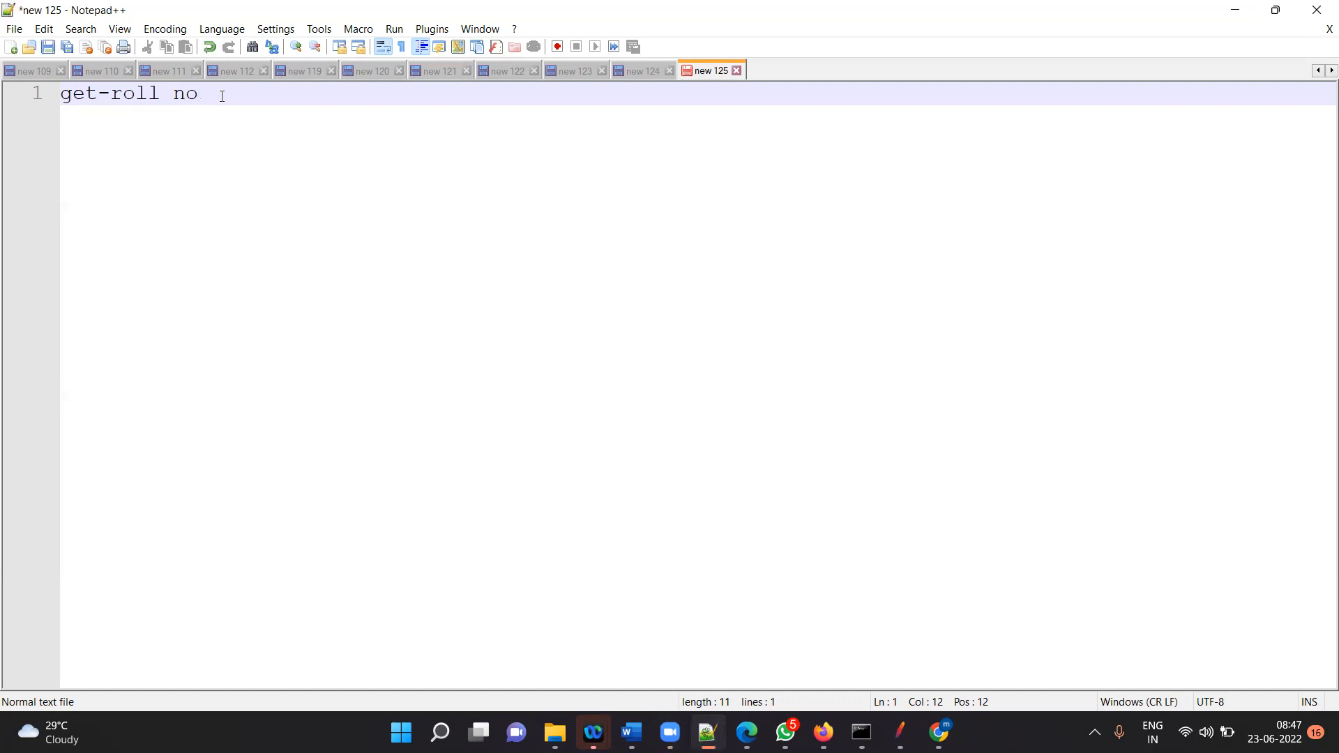
- Add the entry "post--" below the get line, separated by a blank line
key(Return)
key(Return)
text(post)
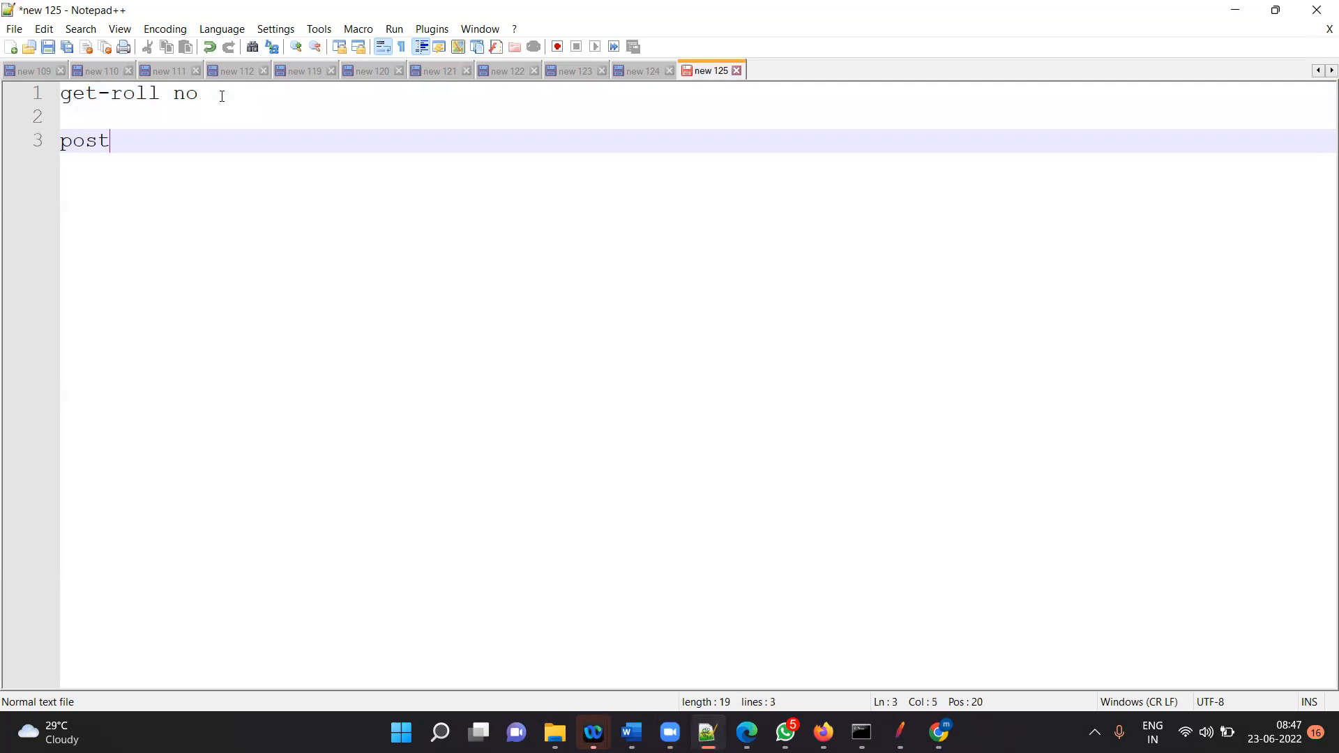
text(--)
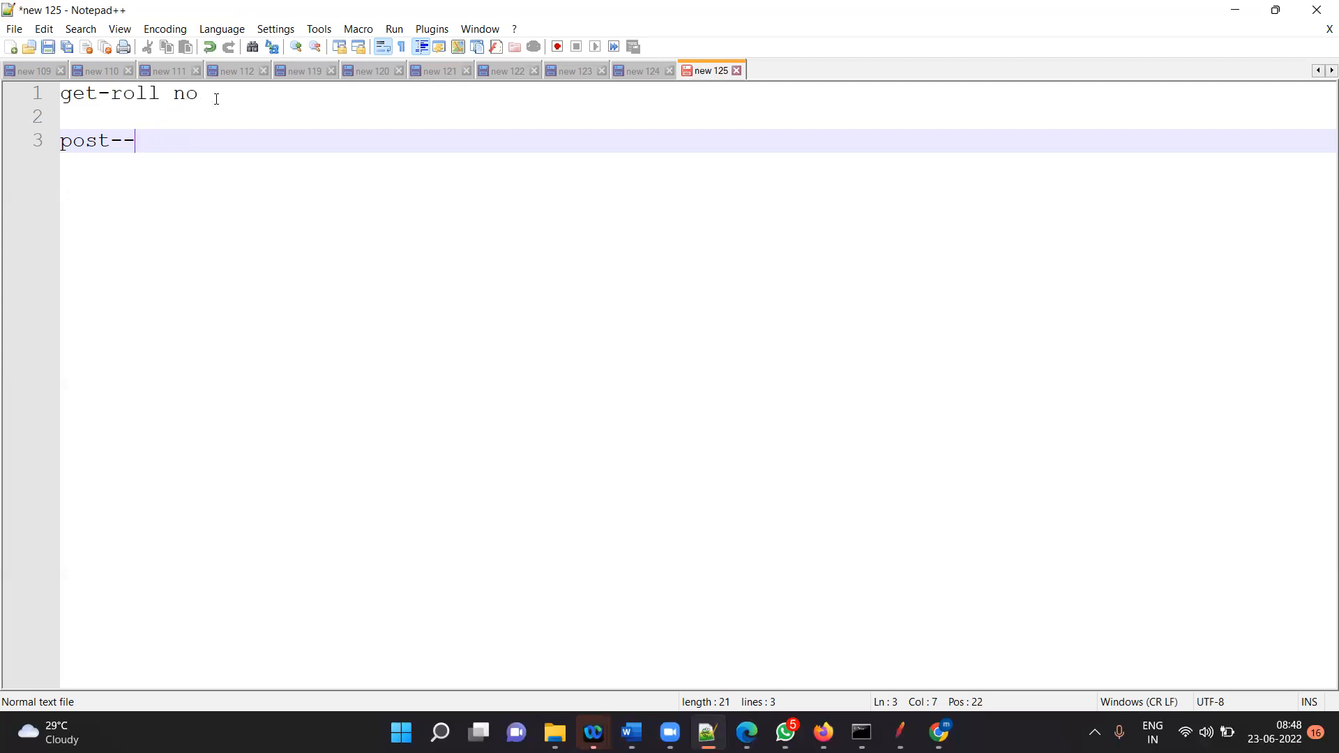
- Highlight the get and post lines separately and together, leaving the cursor at the end of the post line
drag(216, 98, 32, 98)
click(178, 148)
key(ctrl+shift+Left)
key(ctrl+shift+Left)
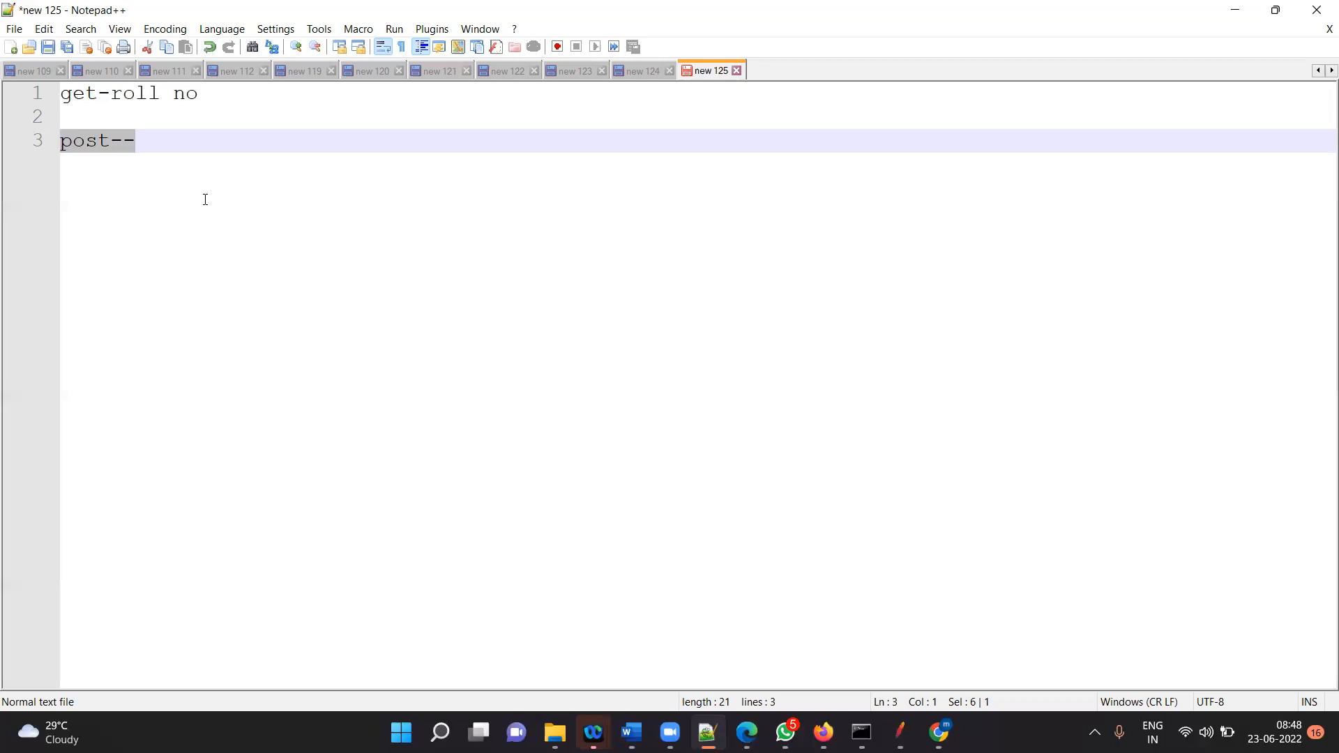
drag(181, 144, 27, 87)
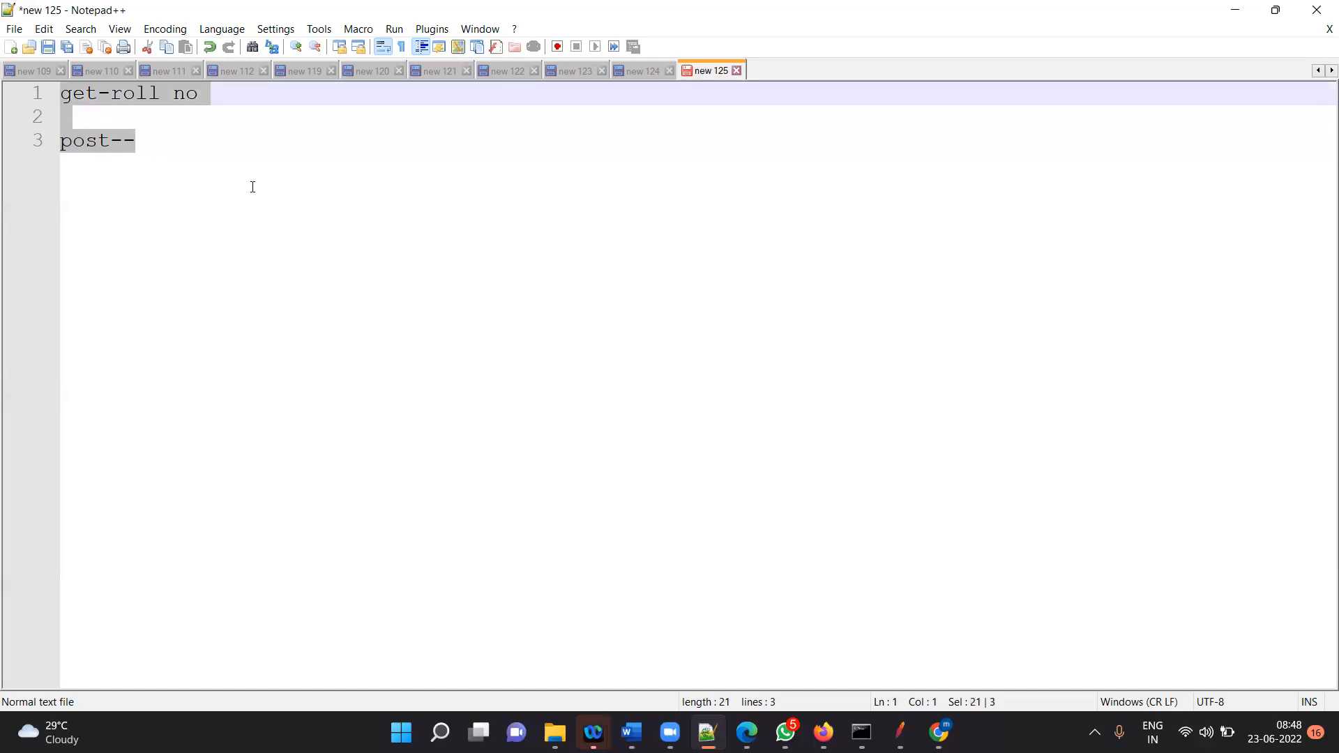
click(212, 157)
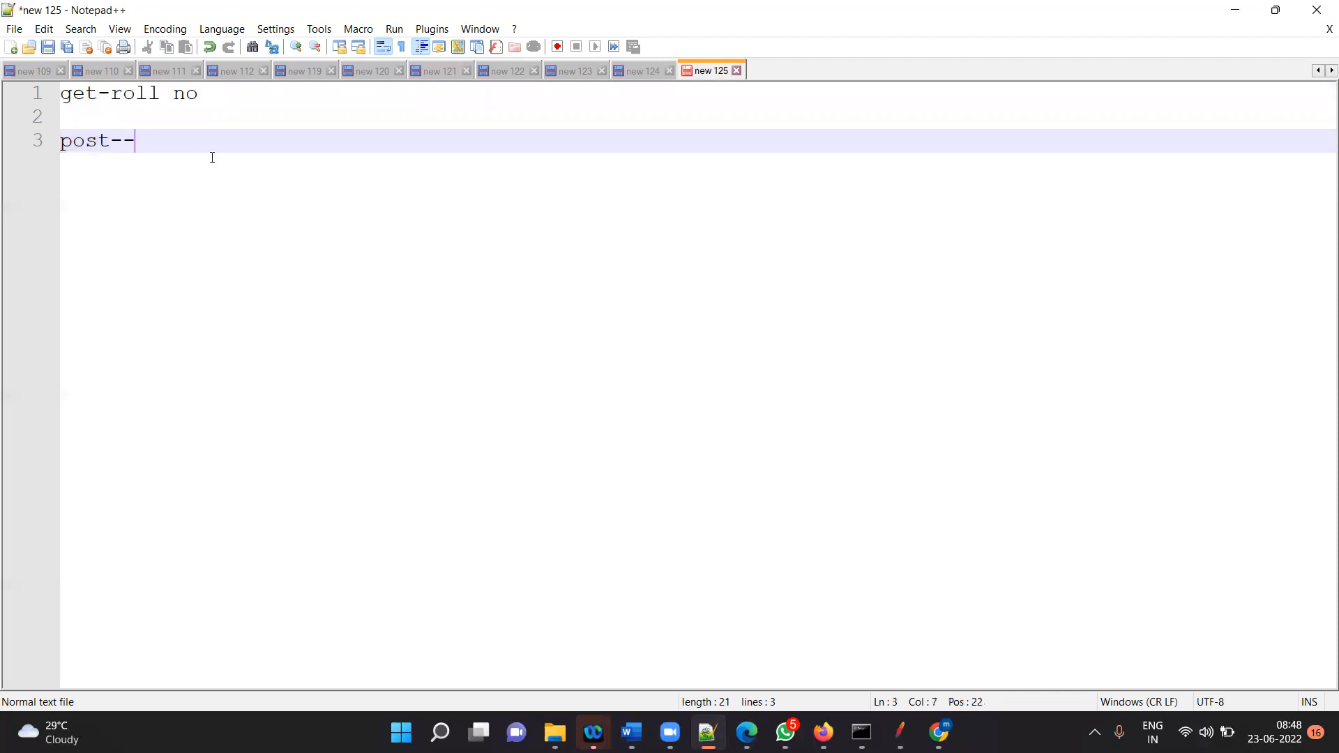
- Add the entry "PUT-update the data" below the post line, separated by a blank line
key(Return)
key(Return)
text(PUT)
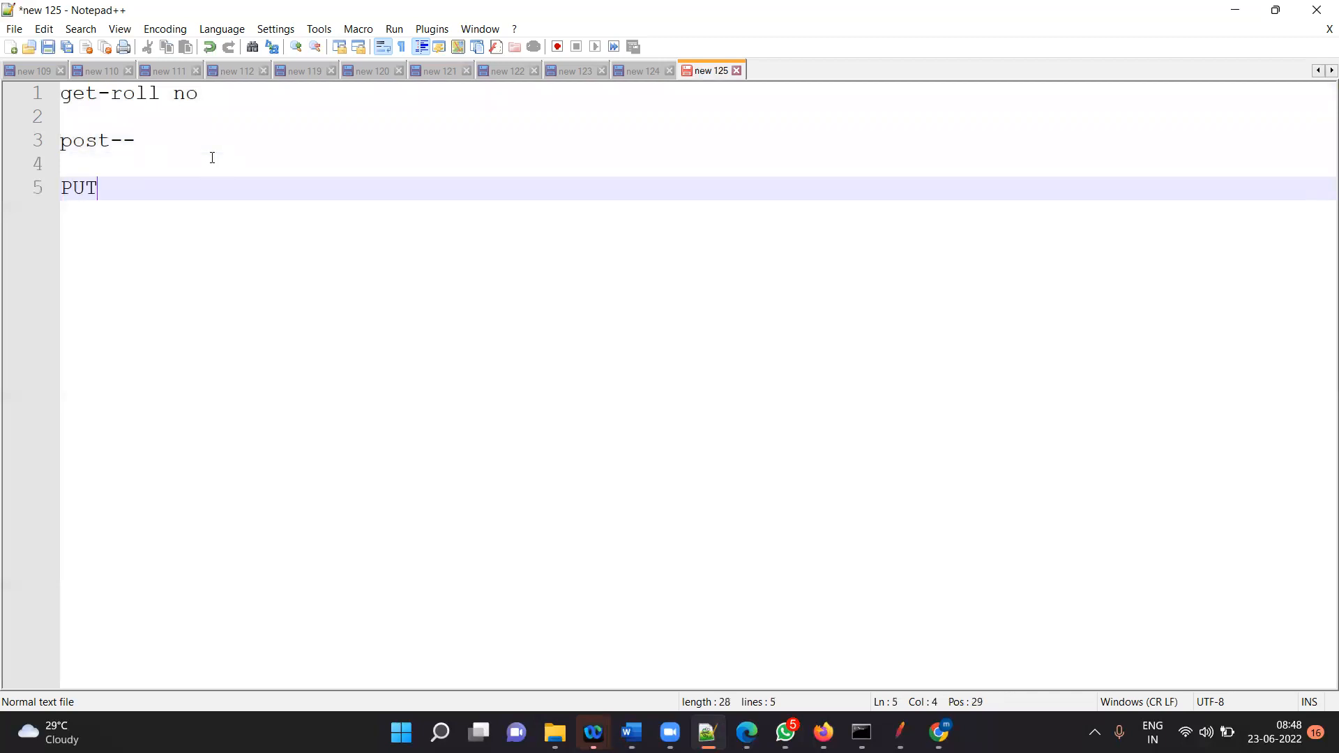
text(-)
text(updat)
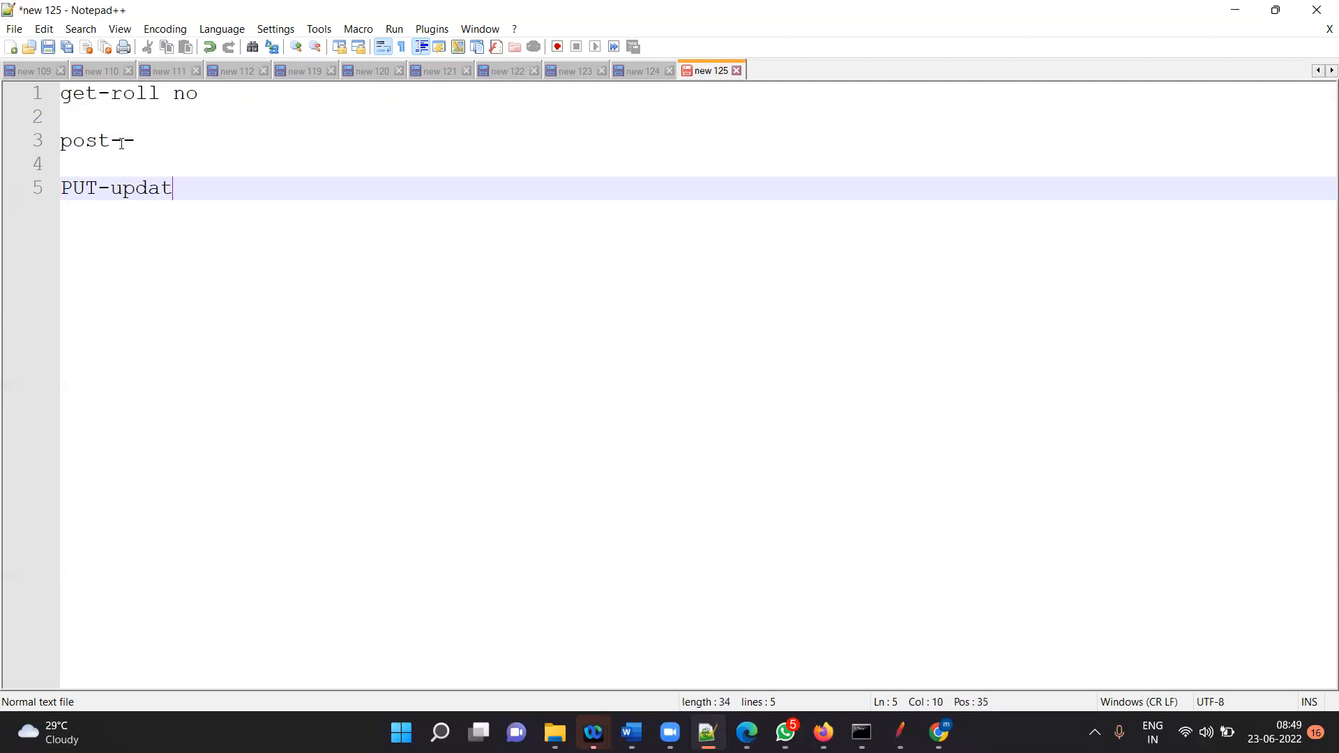
text(e the data)
- Add the entry "delete---rollno" below the PUT line, separated by a blank line
key(Return)
key(Return)
text(delete---)
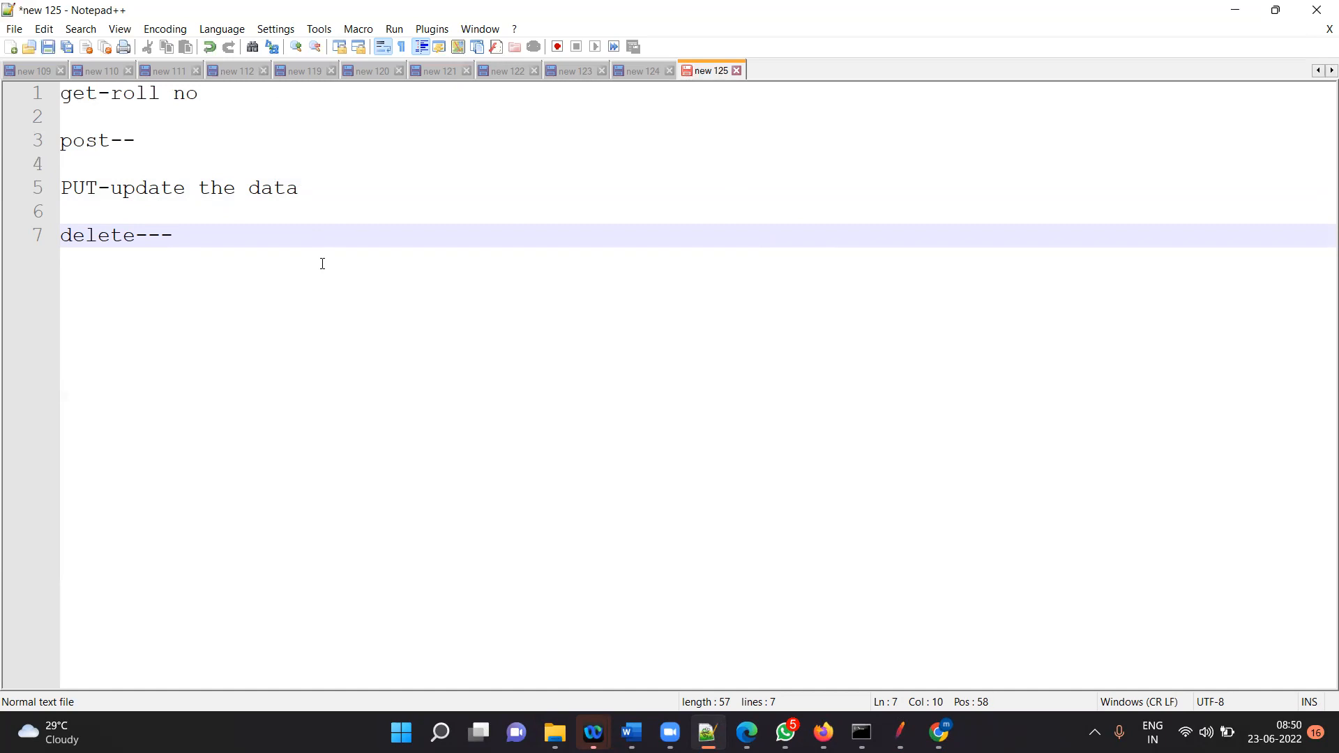
text(rolln0)
key(BackSpace)
text(o)
- Add the entry "Patch-" below the delete line, separated by a blank line
key(Return)
key(Return)
text(Patch-)
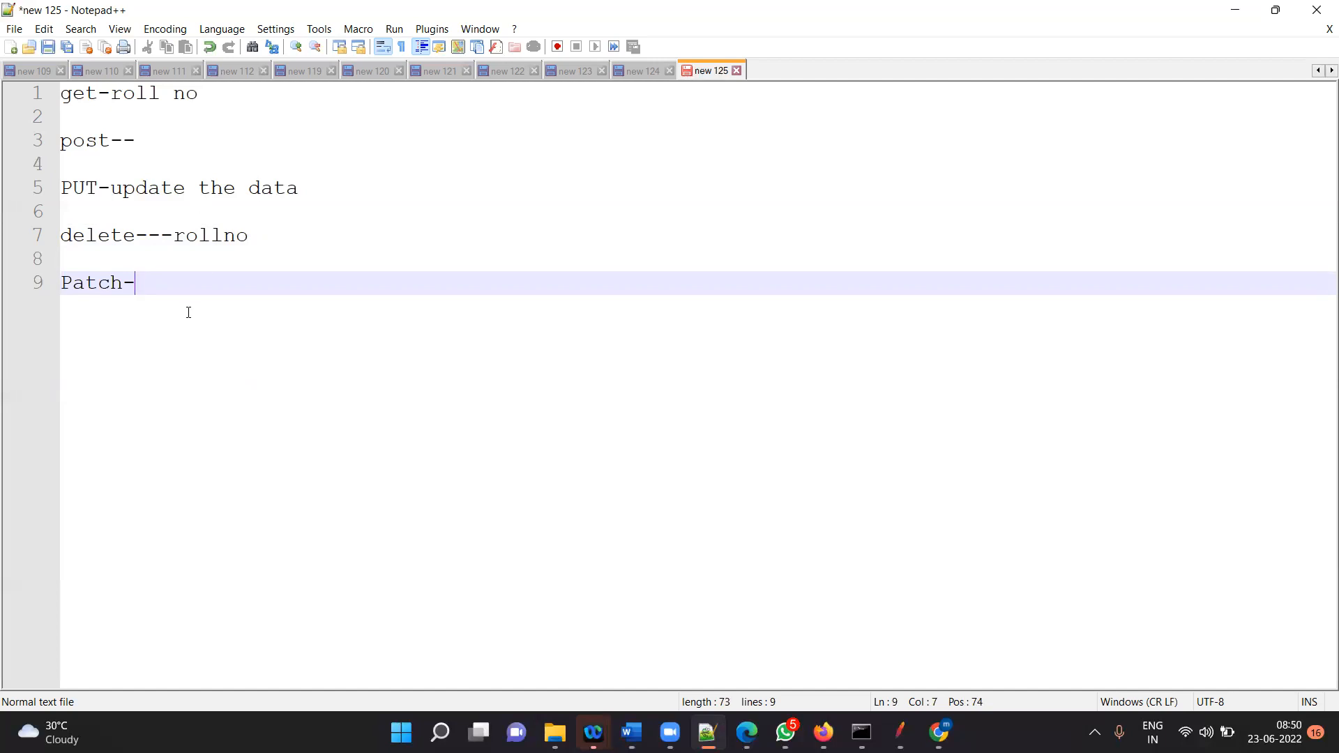
- Point out the PUT and Patch lines in the notes, and select the whole text
click(203, 190)
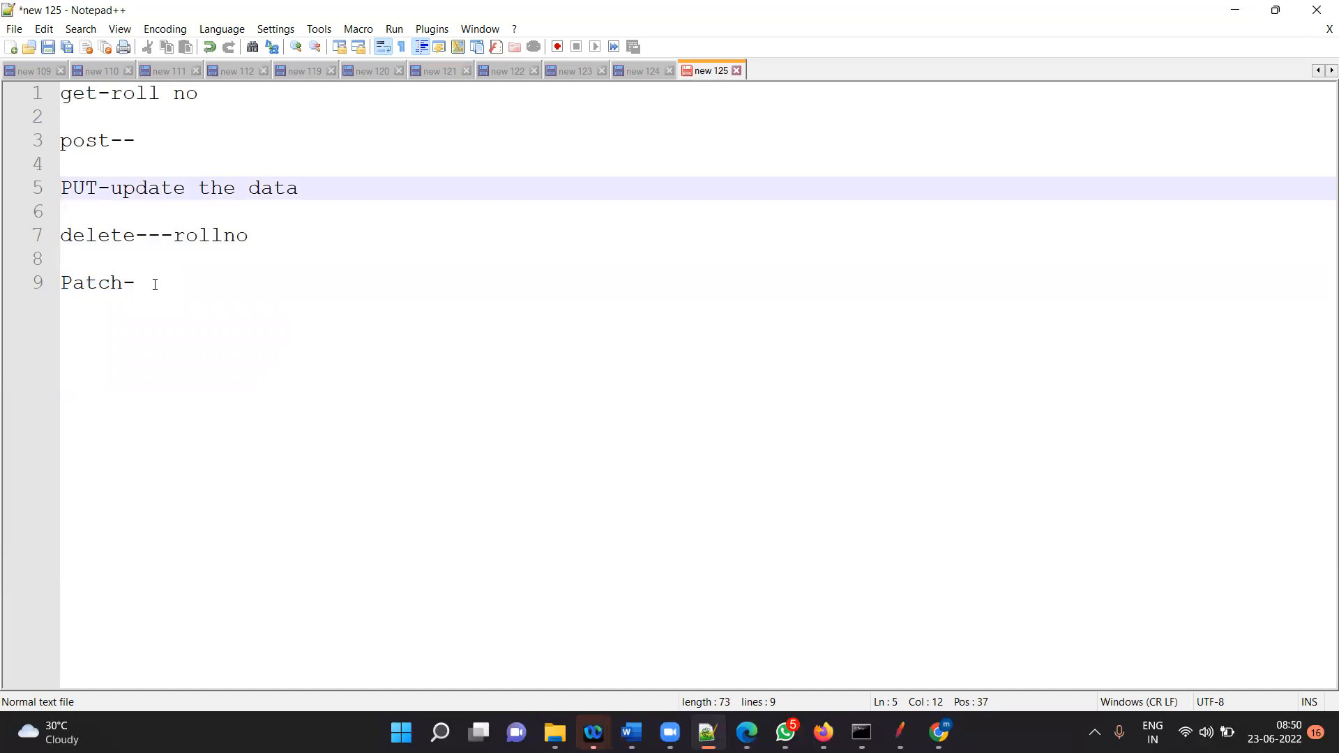
click(155, 284)
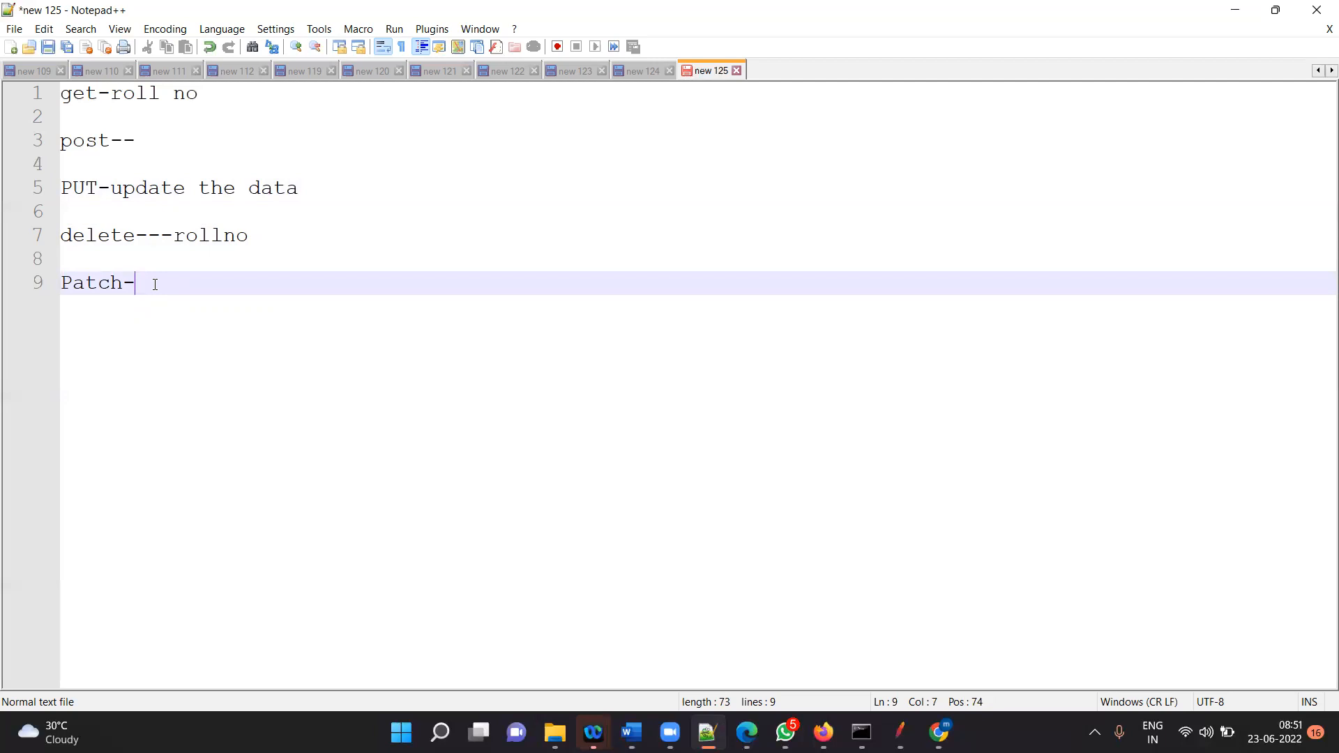
key(ctrl+a)
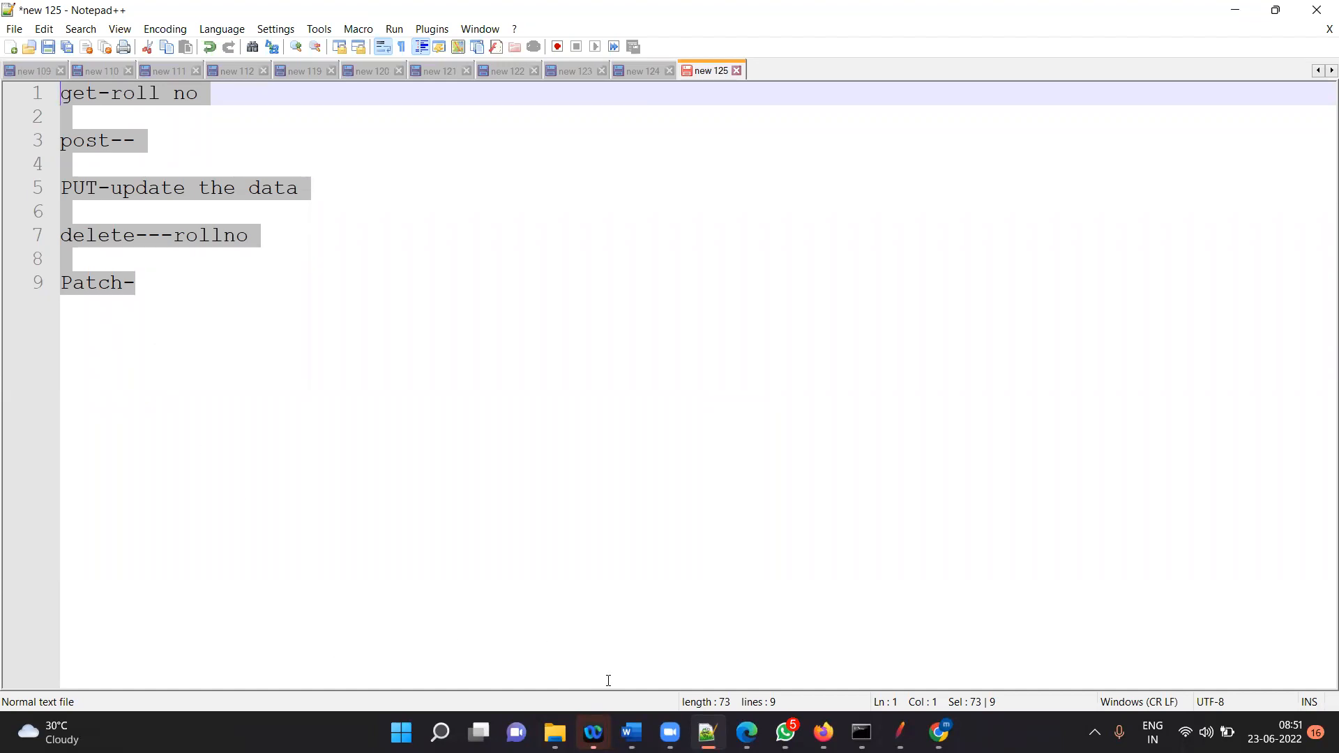
- Switch to JMeter and expand the welcomepage-15 and welcomepage-16 requests to reveal their header managers
click(900, 733)
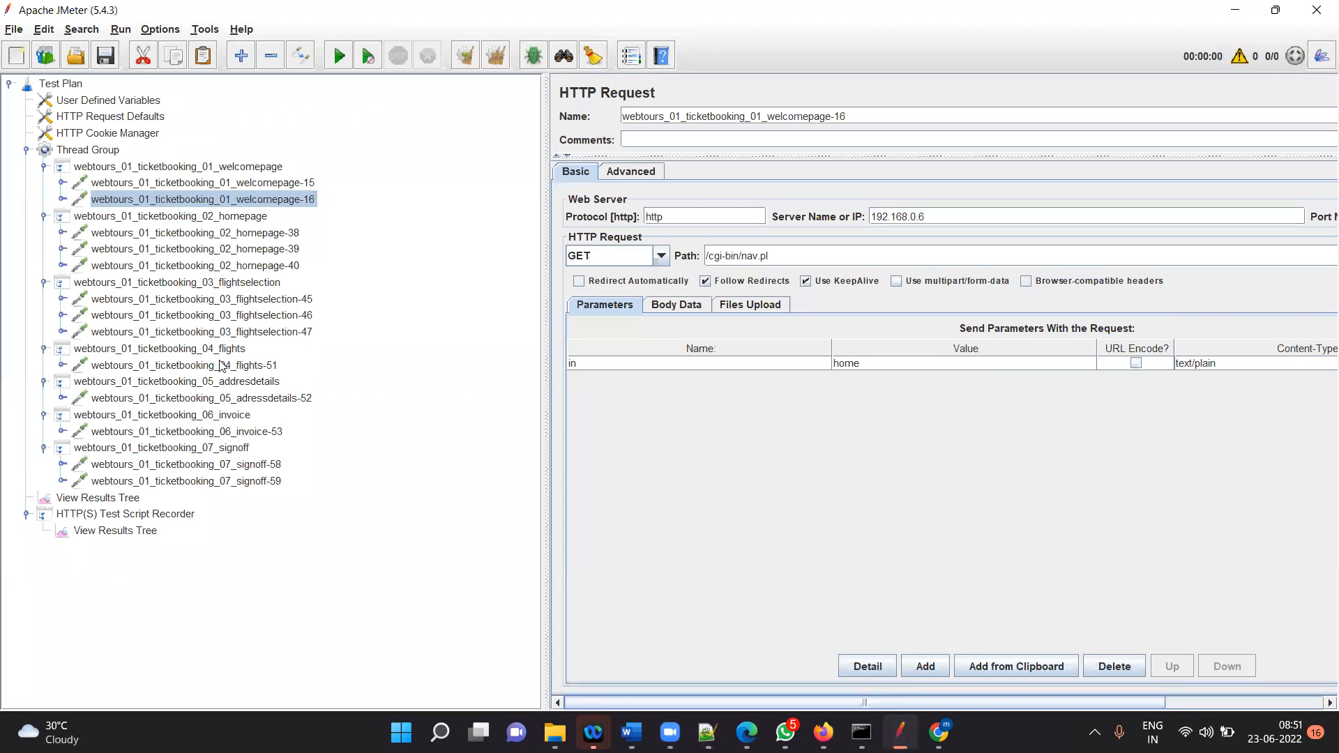
click(62, 183)
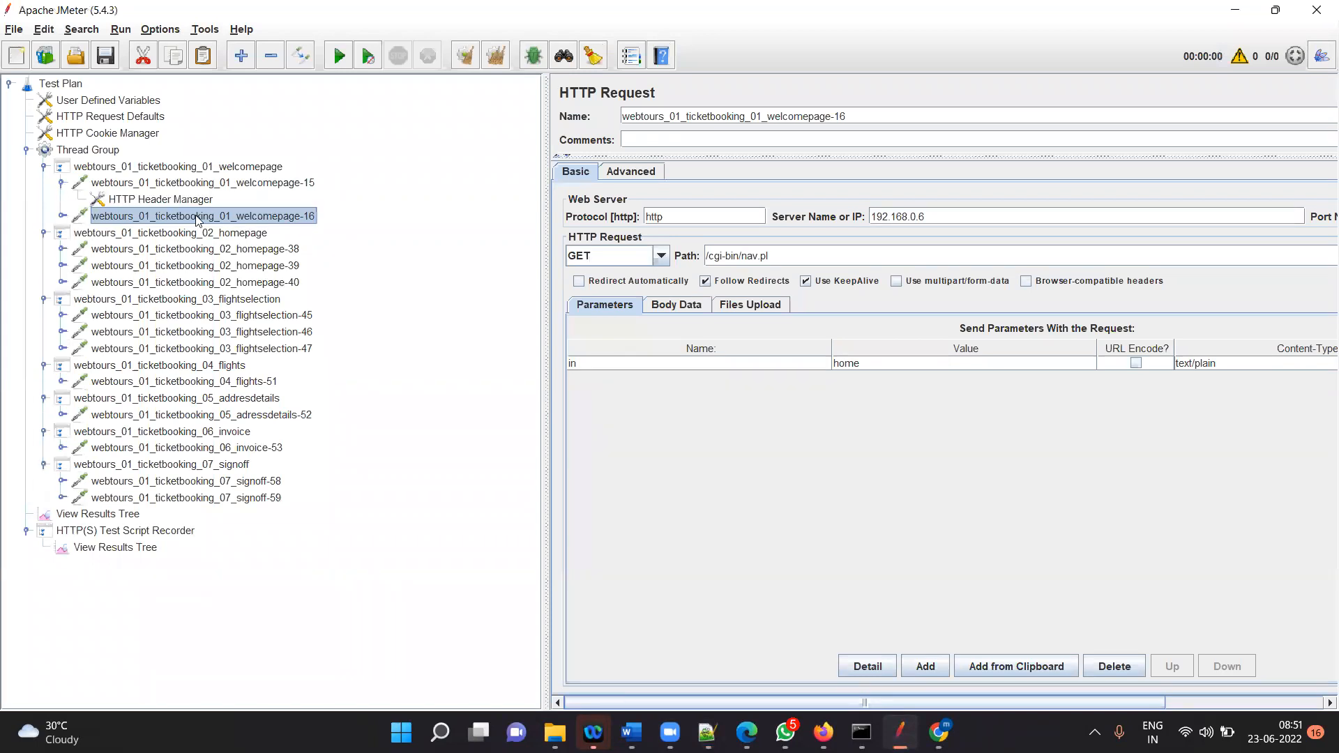
click(62, 216)
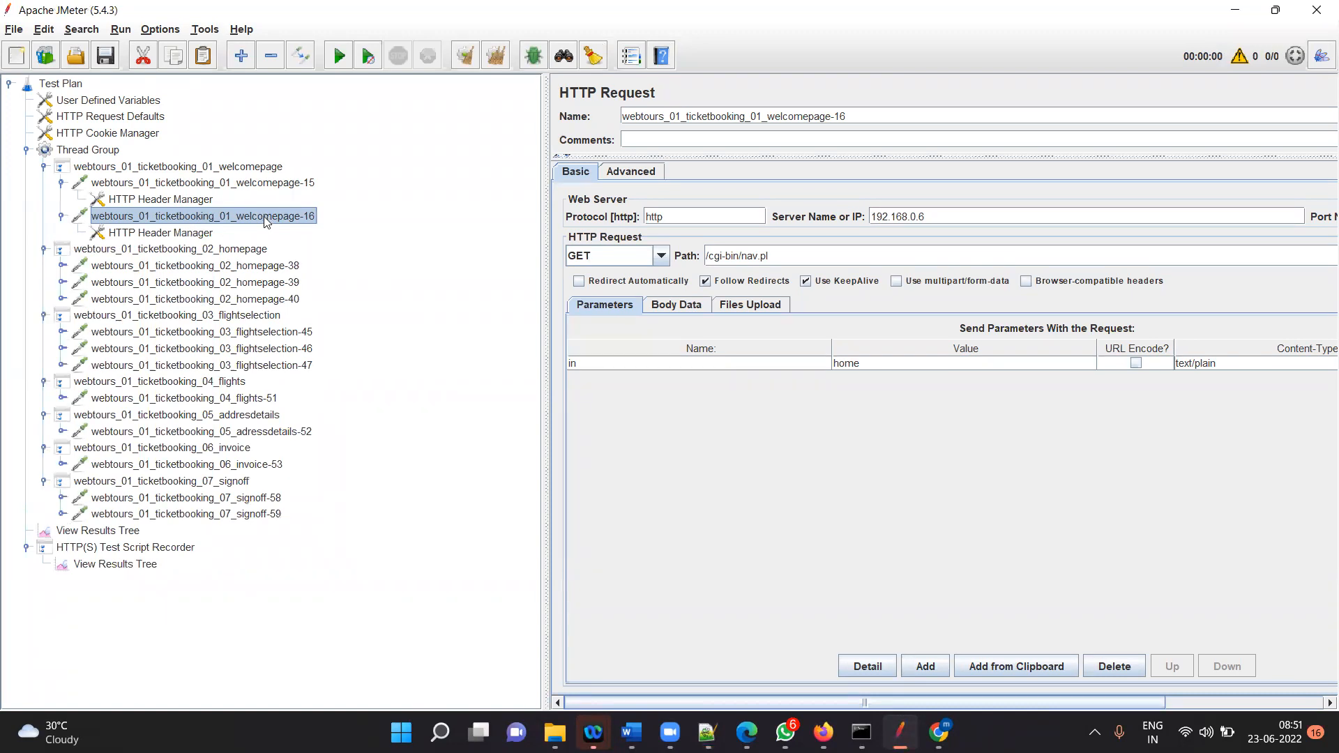
- Review the HTTP(S) Test Script Recorder settings and open the welcomepage-15 request, dismissing its context options
click(152, 547)
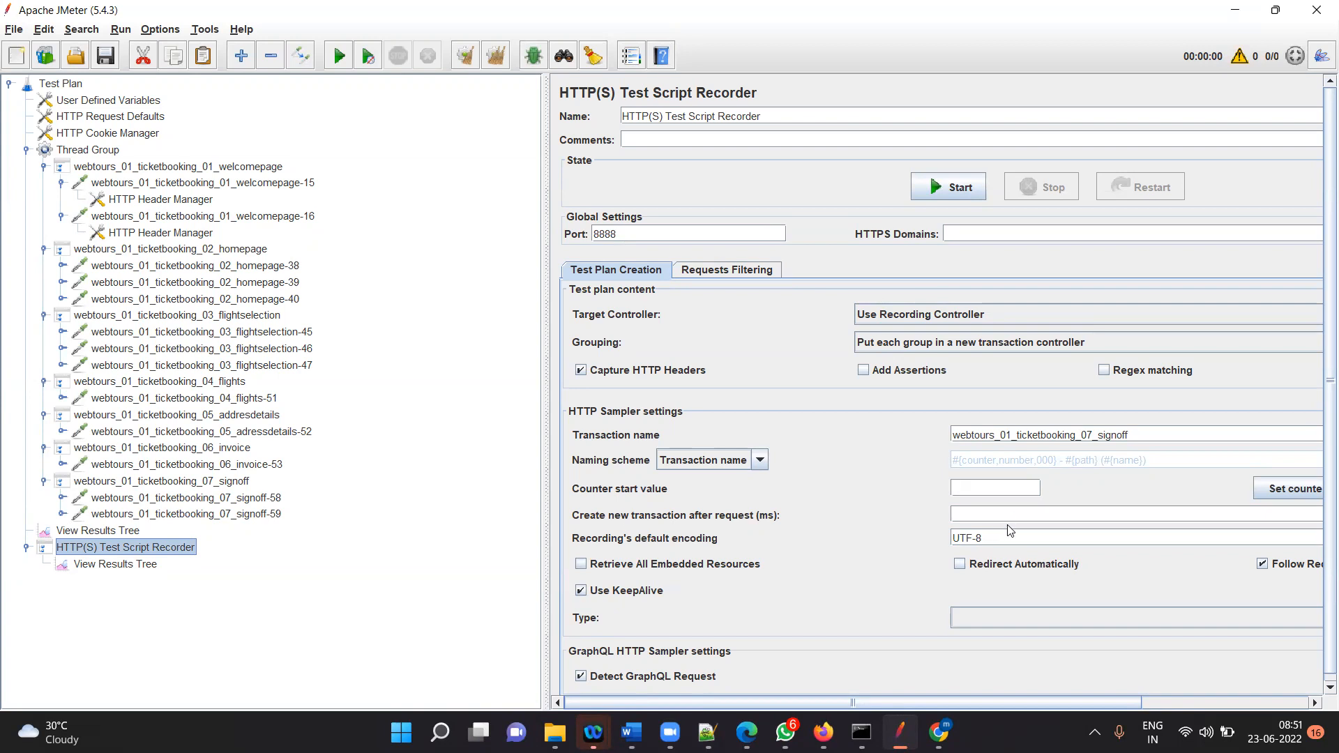
scroll(1012, 530, down, 1)
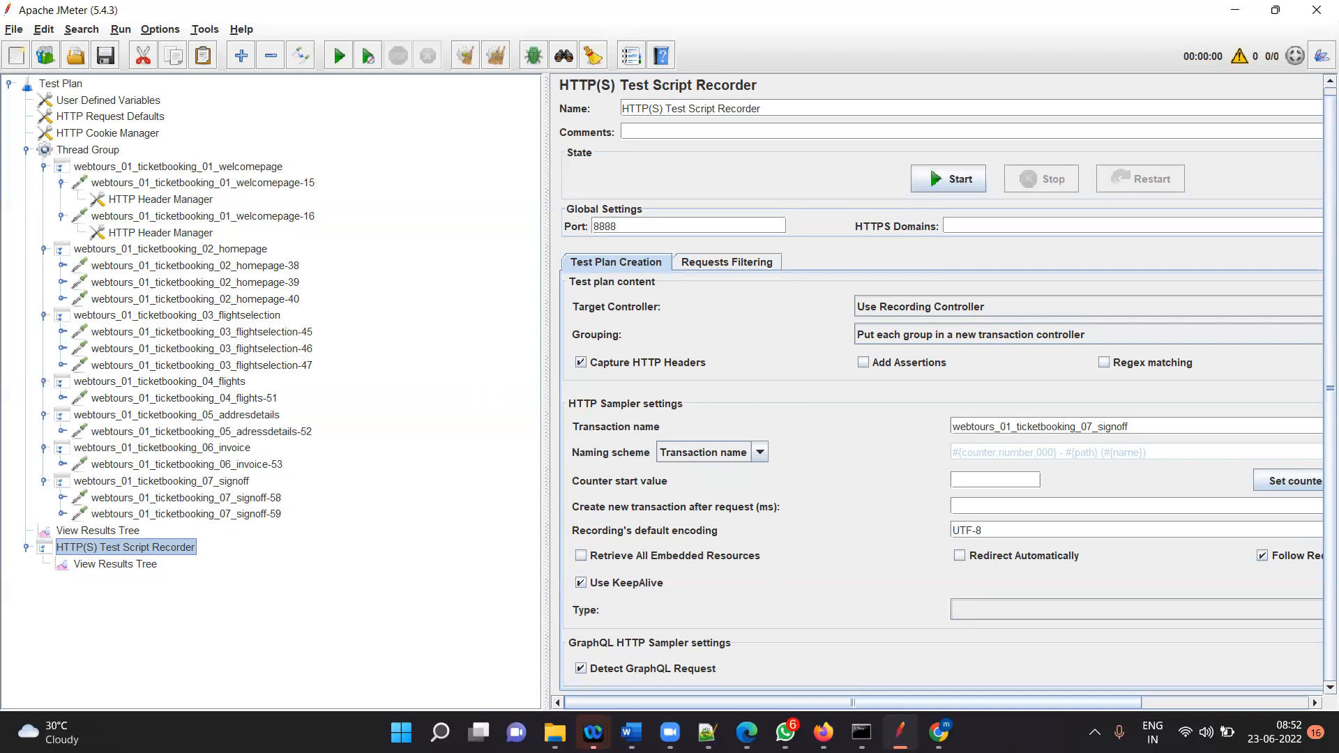
mouse_move(939, 731)
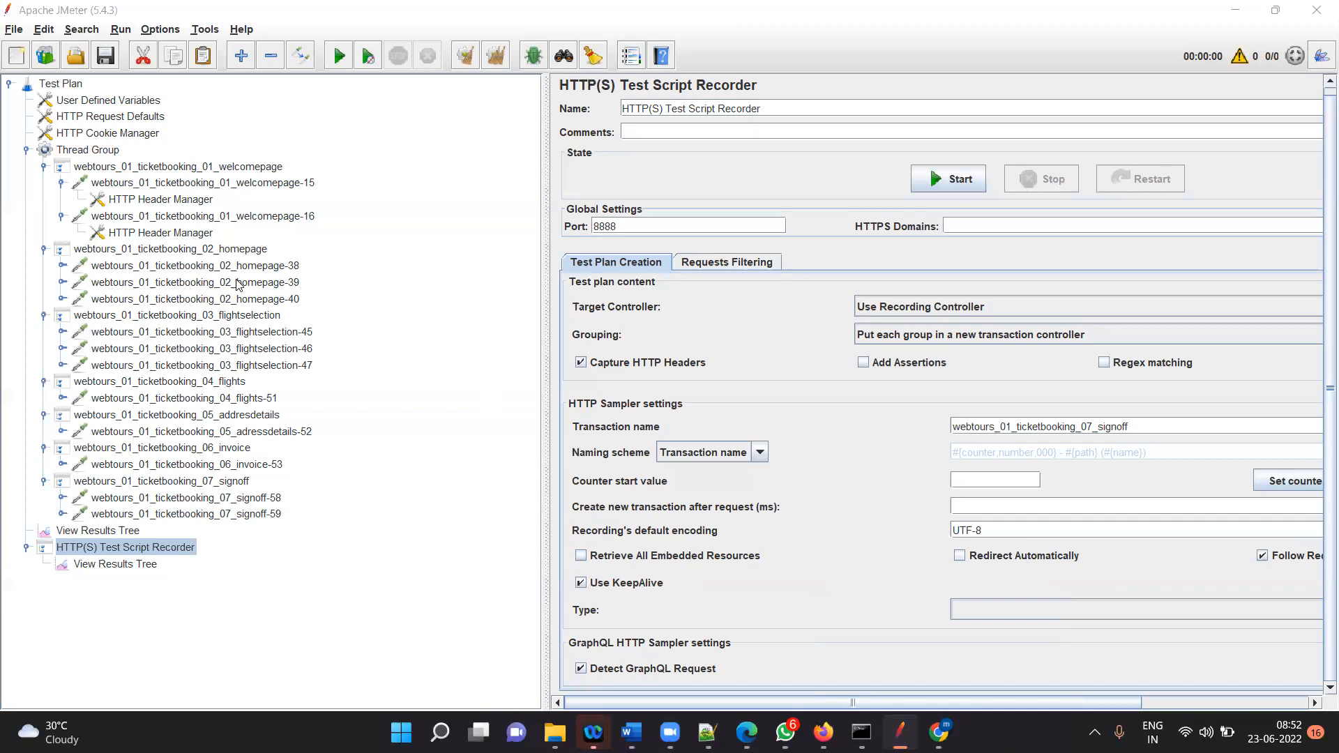
right_click(162, 188)
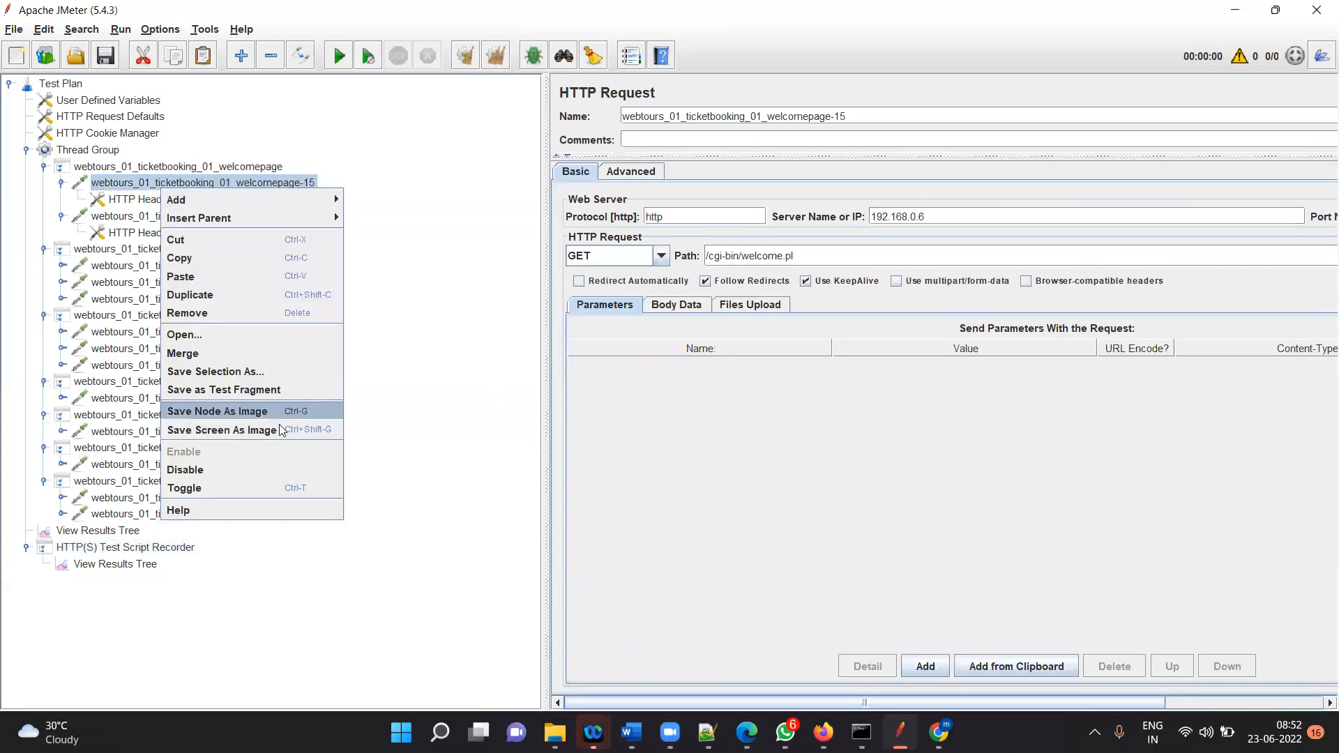
click(438, 335)
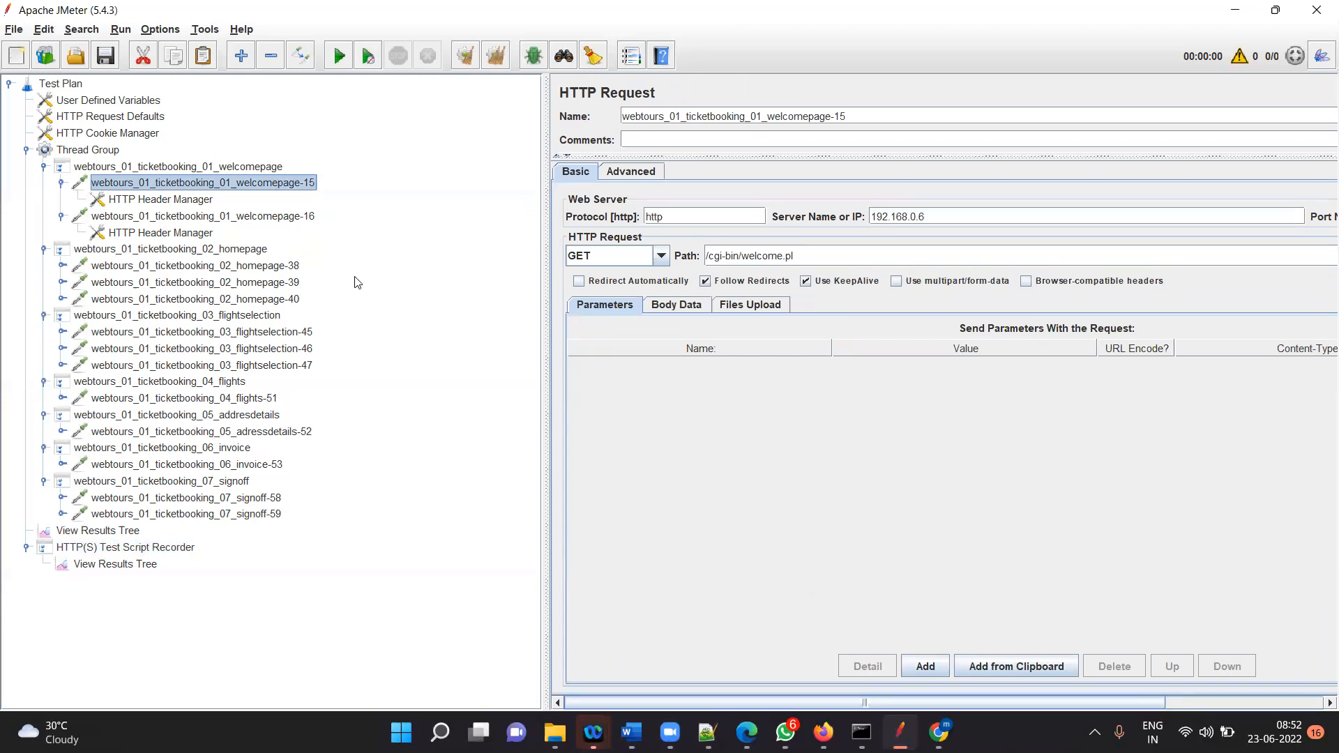
- Switch to Notepad++ and highlight all the HTTP method notes from the get line to the Patch line
click(708, 732)
drag(171, 299, 50, 77)
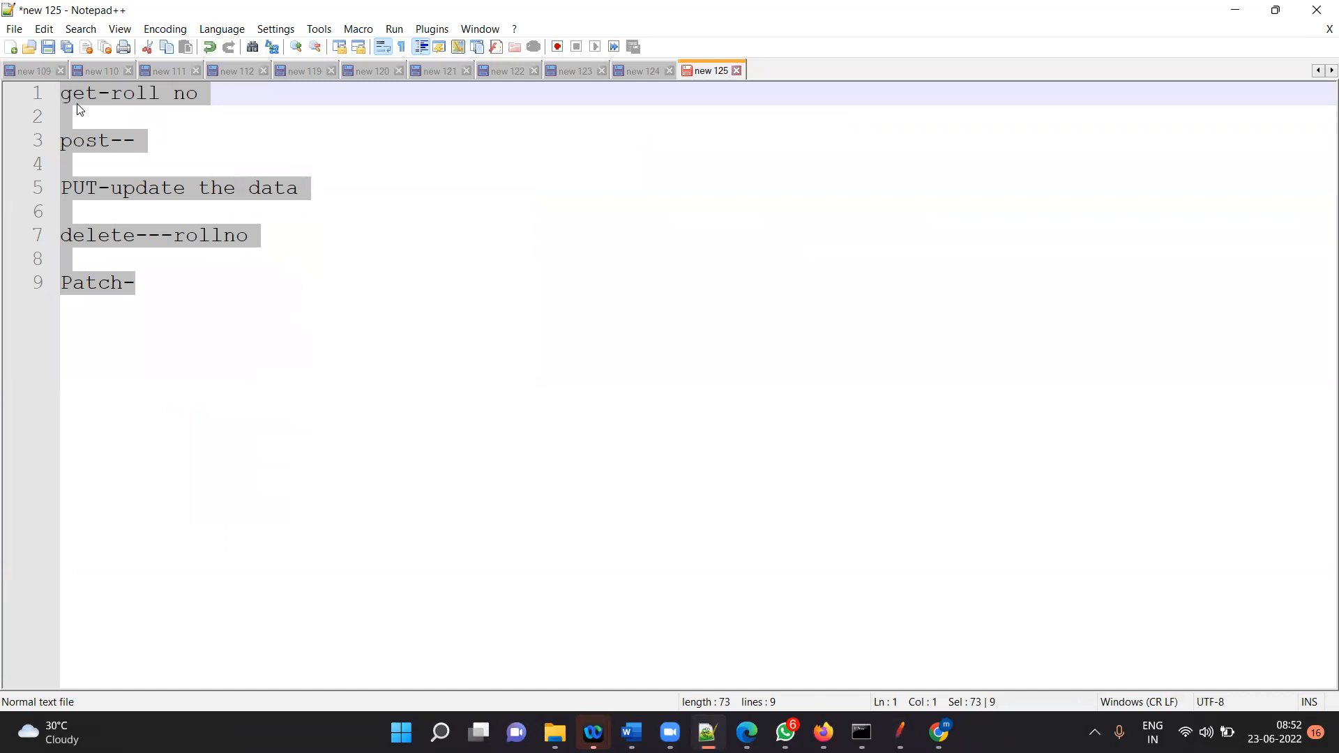
click(111, 113)
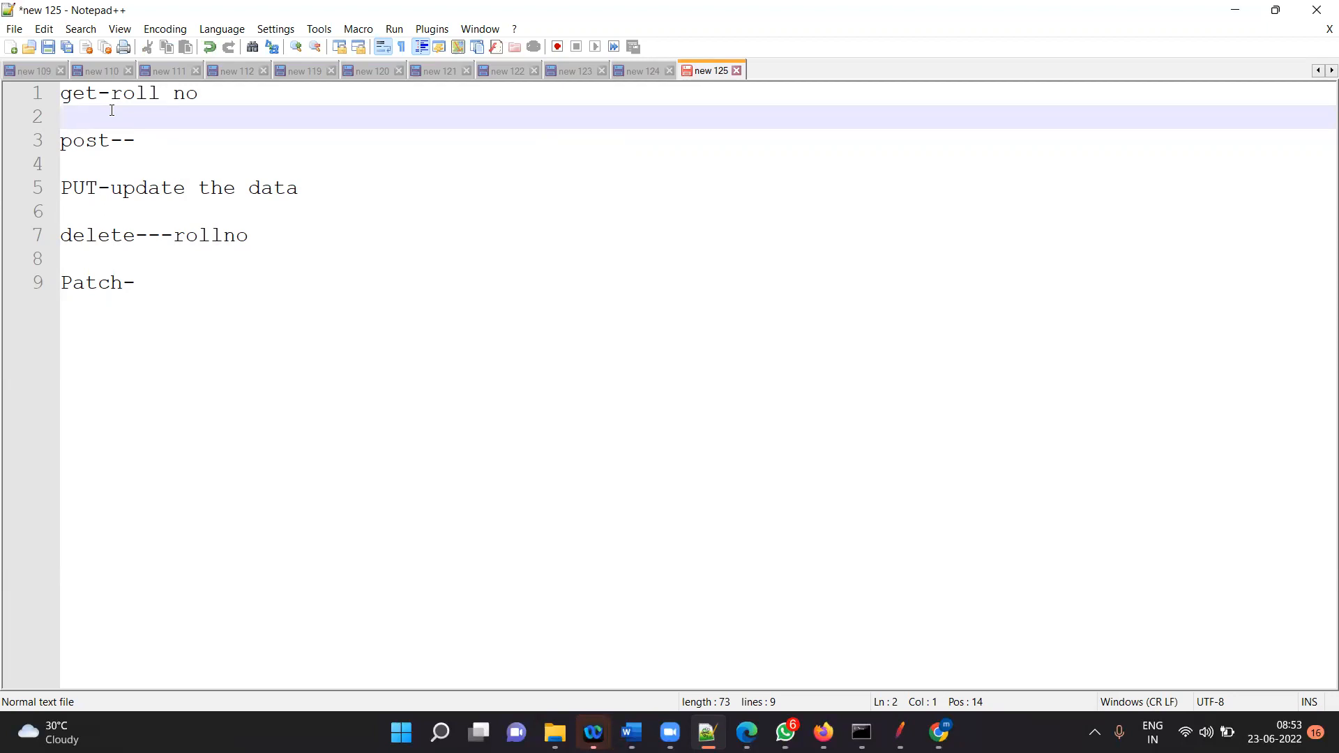
drag(176, 279, 17, 74)
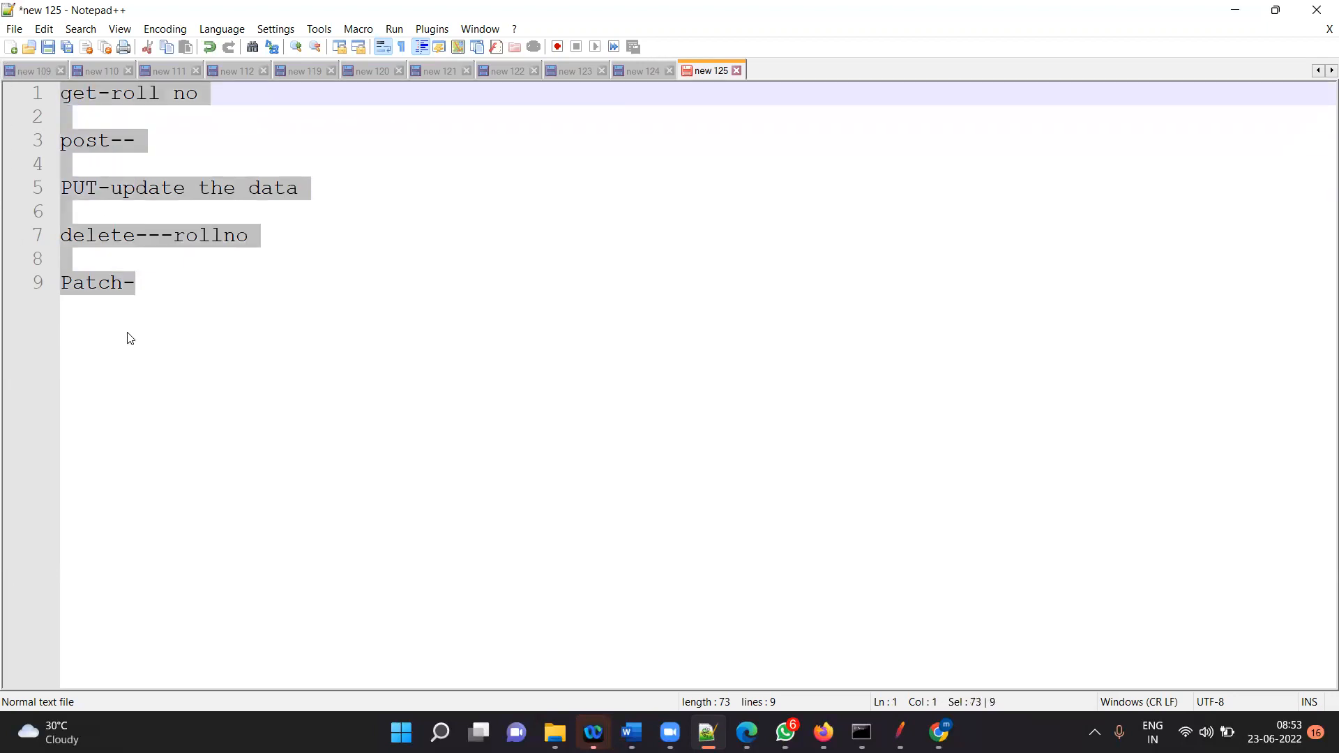
- Go through the get, post, PUT, delete and Patch lines one by one, and highlight them all together
click(155, 92)
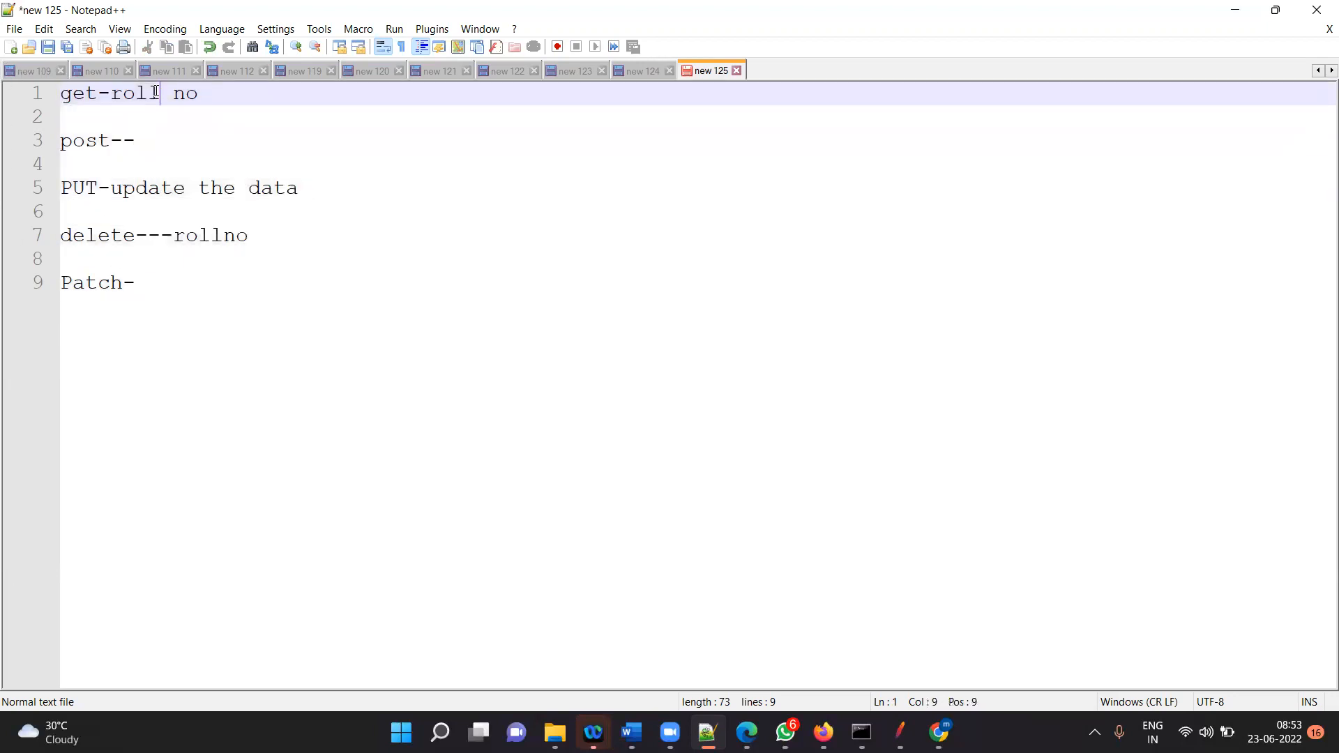
click(150, 135)
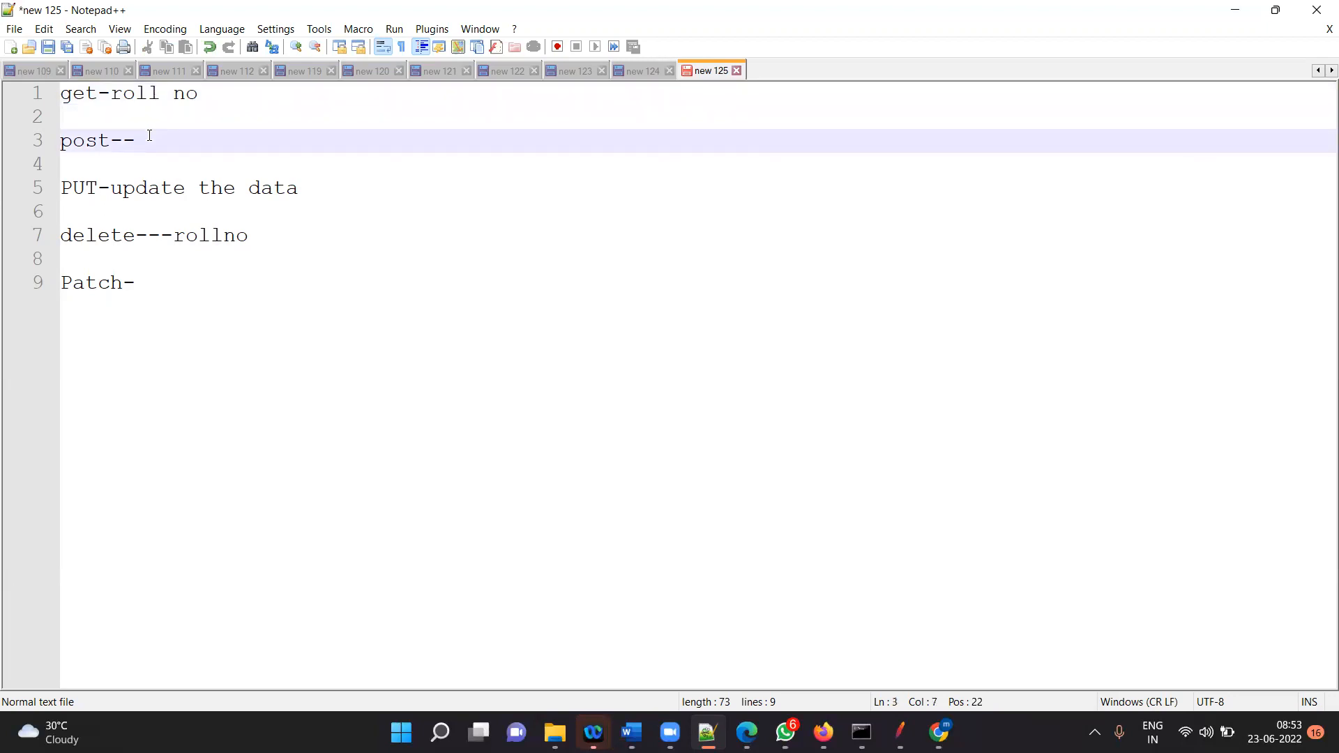
click(199, 187)
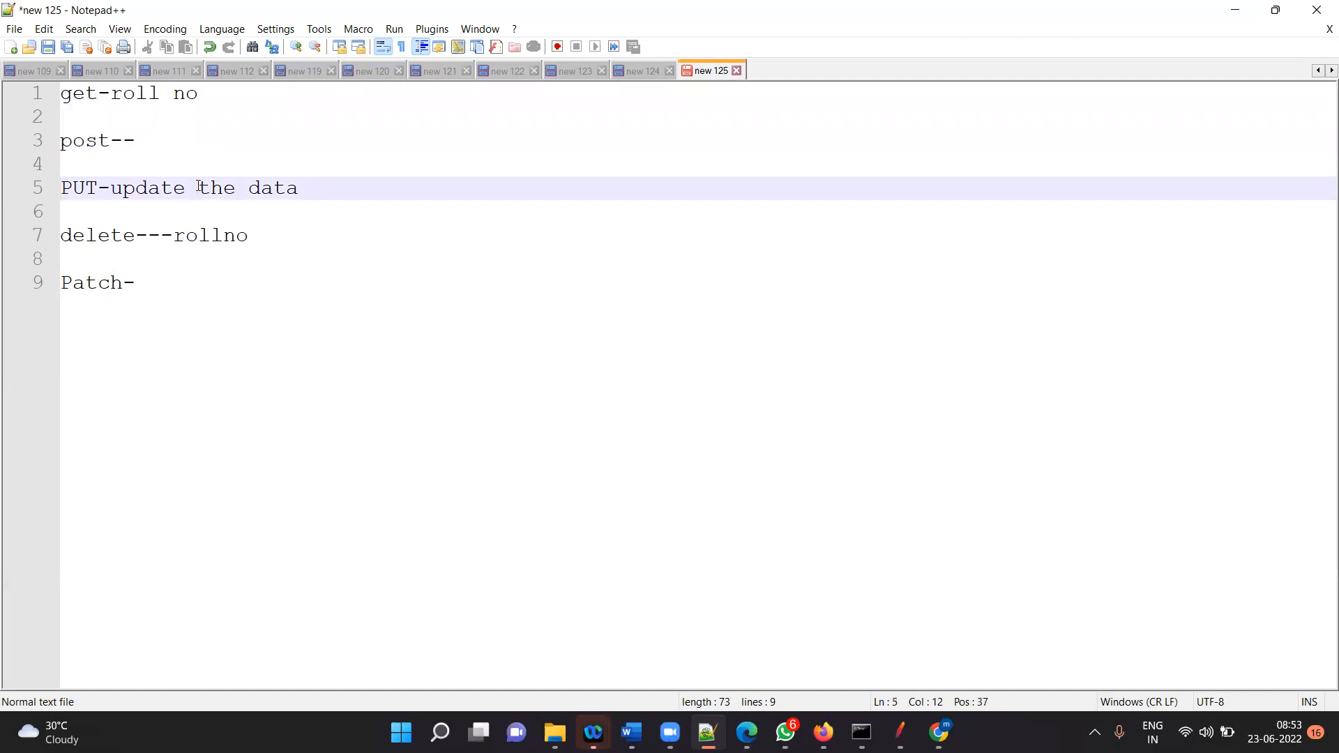
click(213, 235)
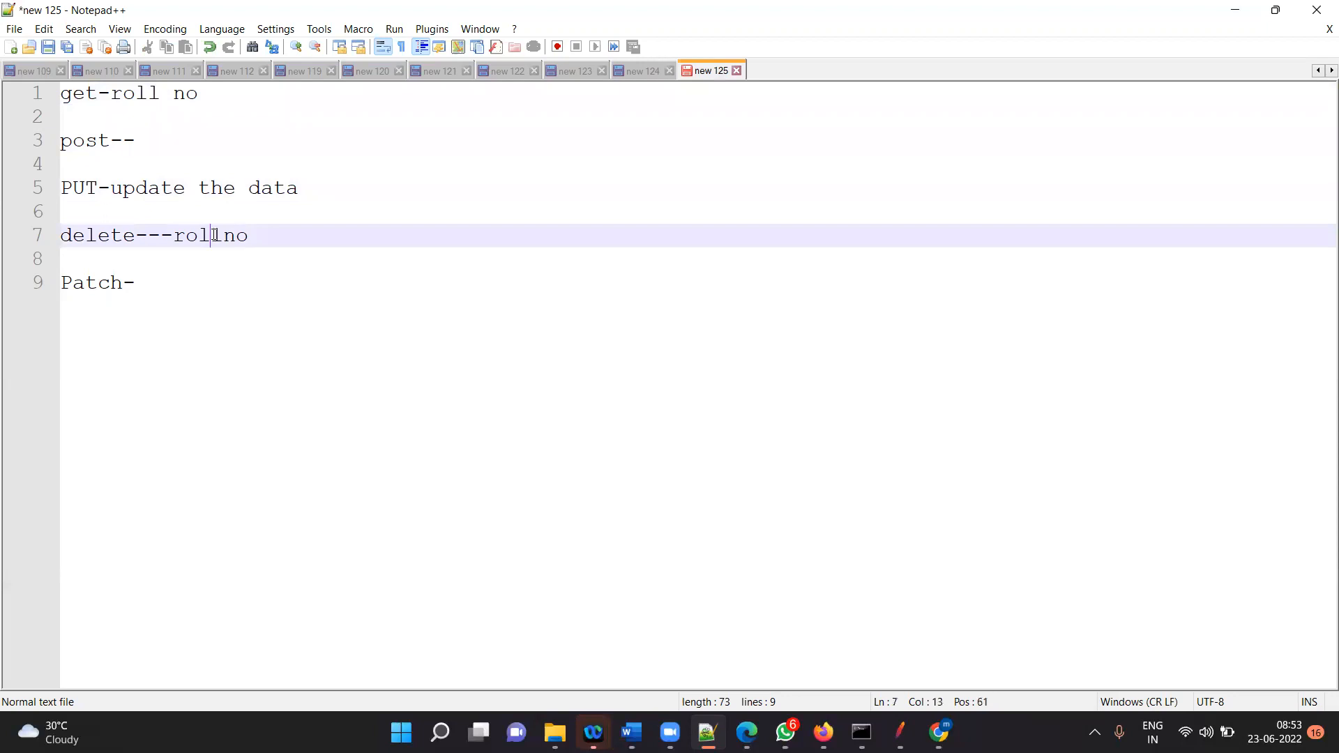
click(167, 274)
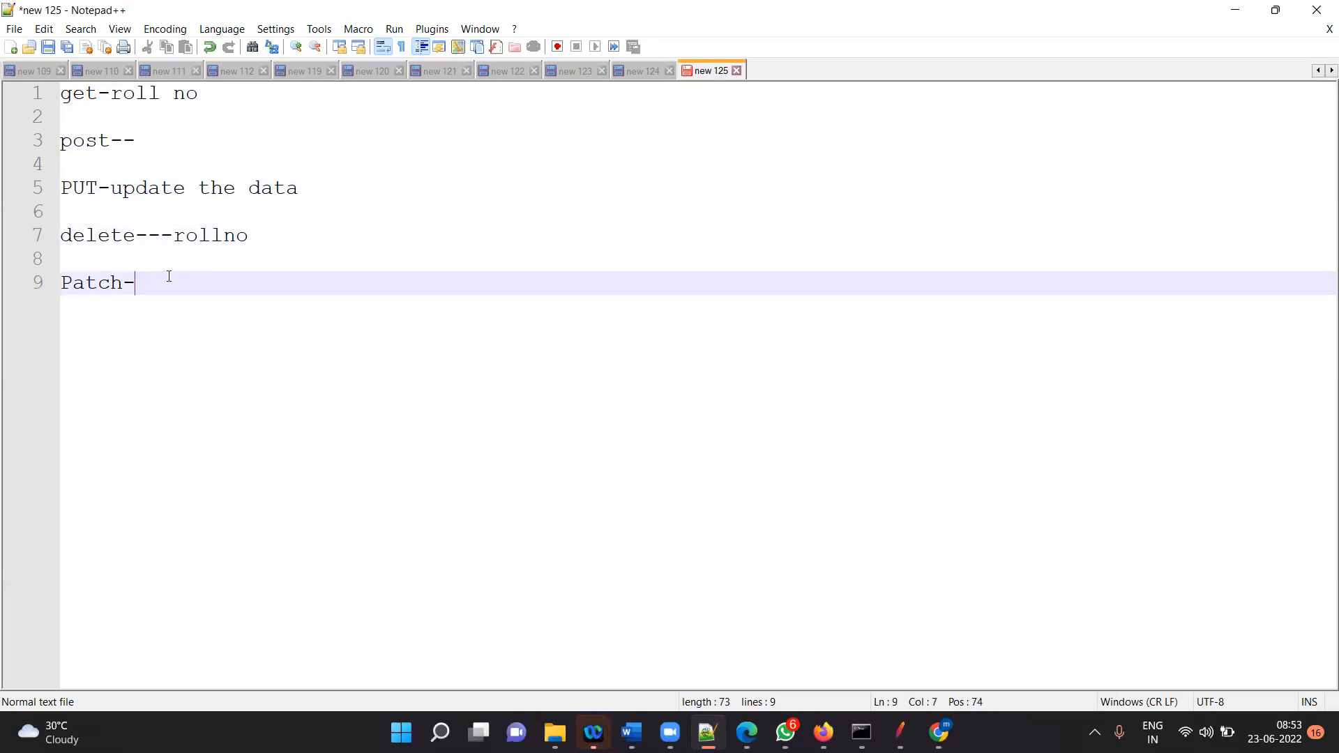
drag(169, 293, 2, 3)
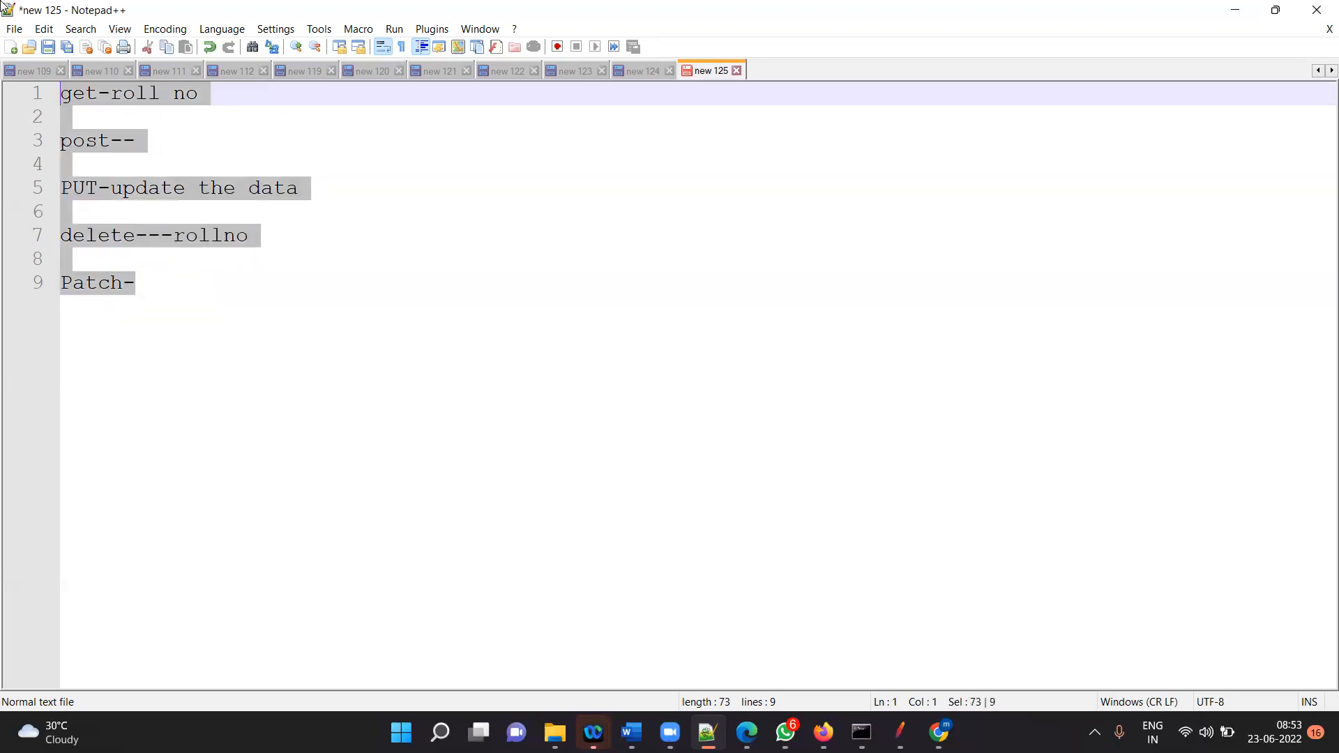
- Return to JMeter and view the headers stored in the HTTP Header Manager of the welcomepage-15 request
click(1226, 14)
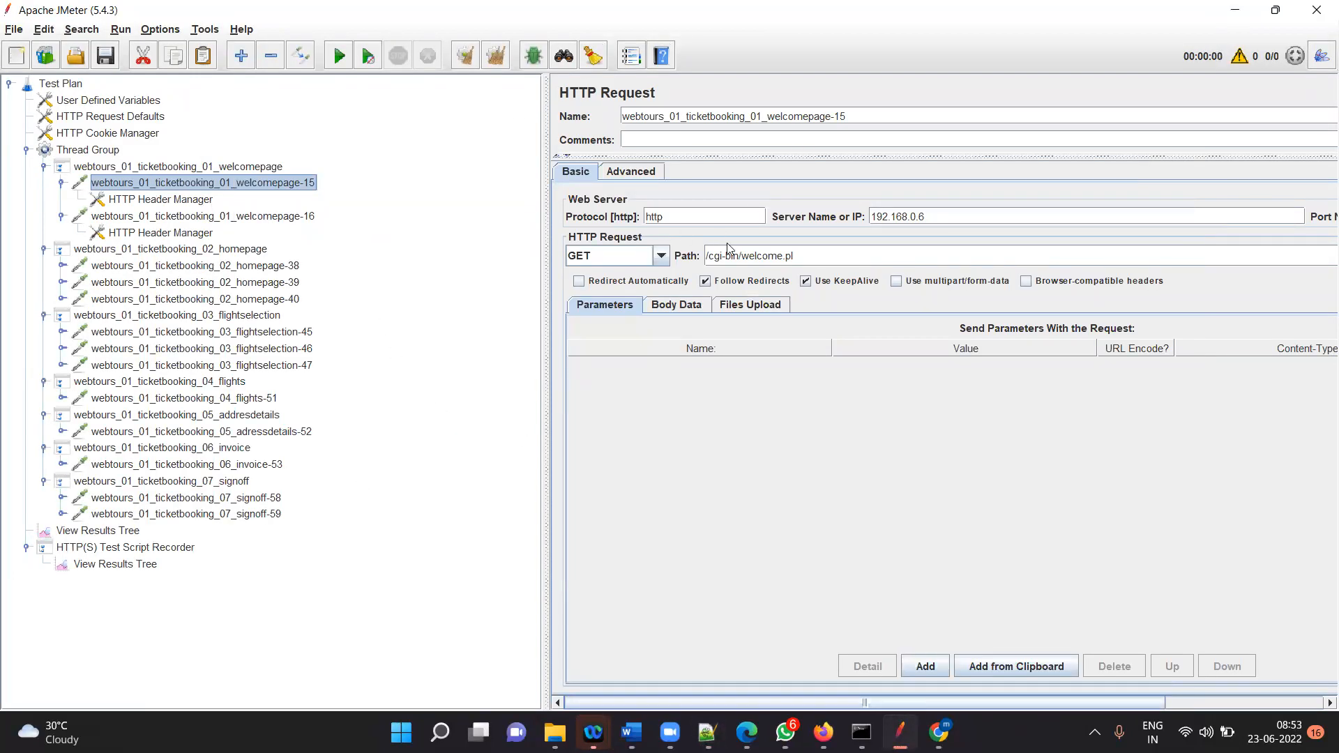
click(155, 216)
click(168, 185)
click(167, 200)
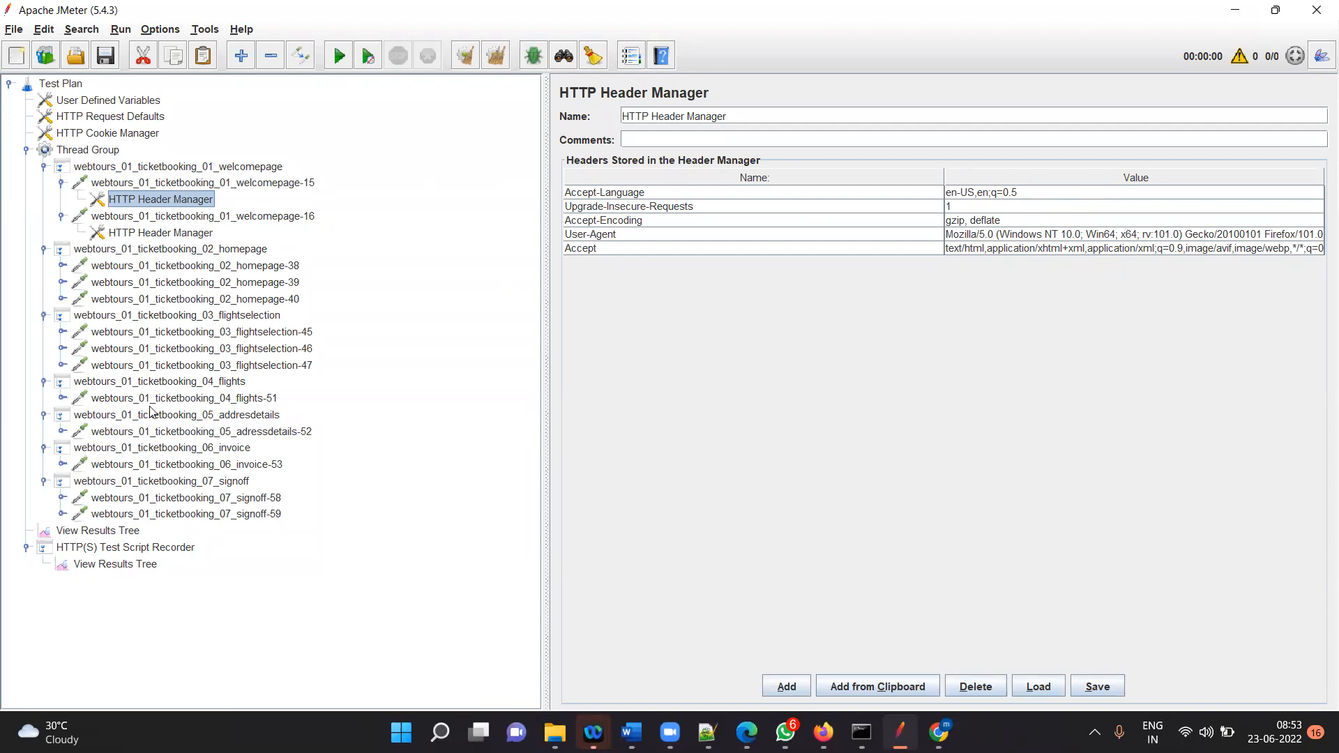
- Inspect the HTTP Header Manager of the flights-51 request and that request's own parameters
click(62, 398)
click(161, 414)
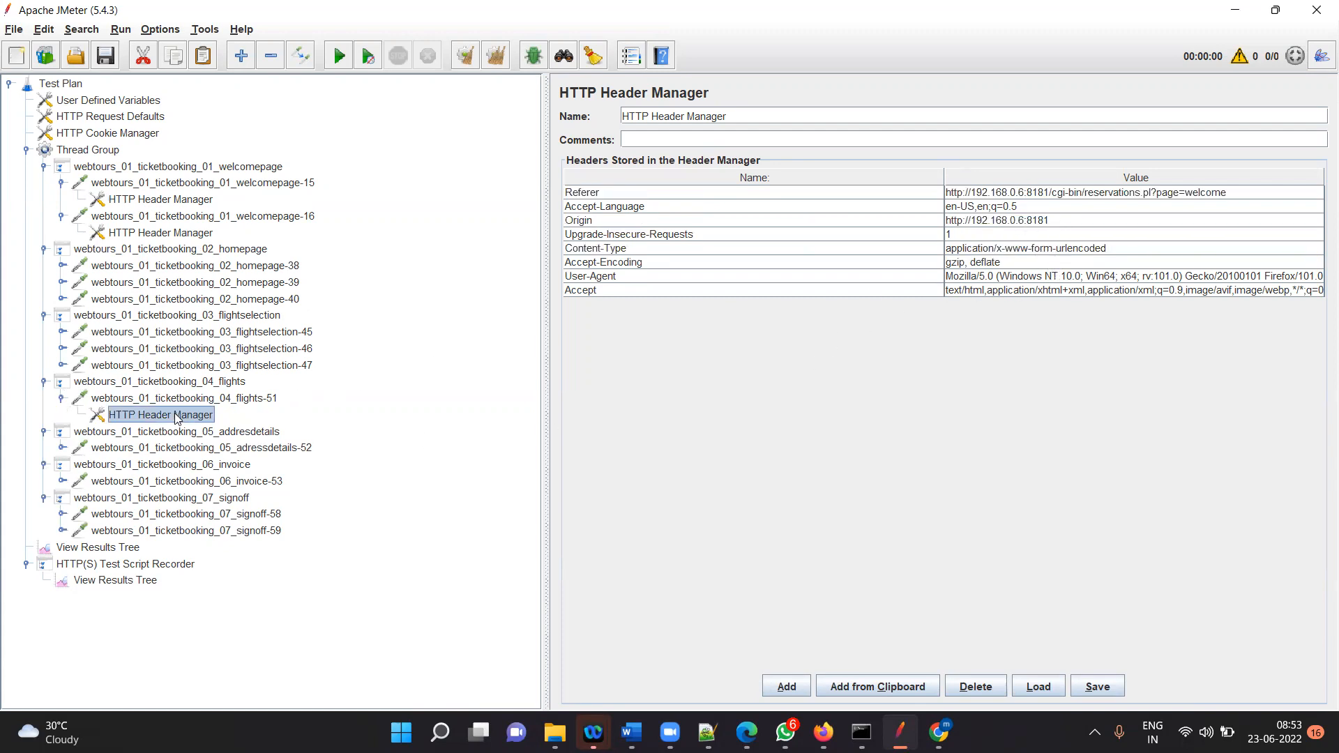
click(62, 399)
click(63, 399)
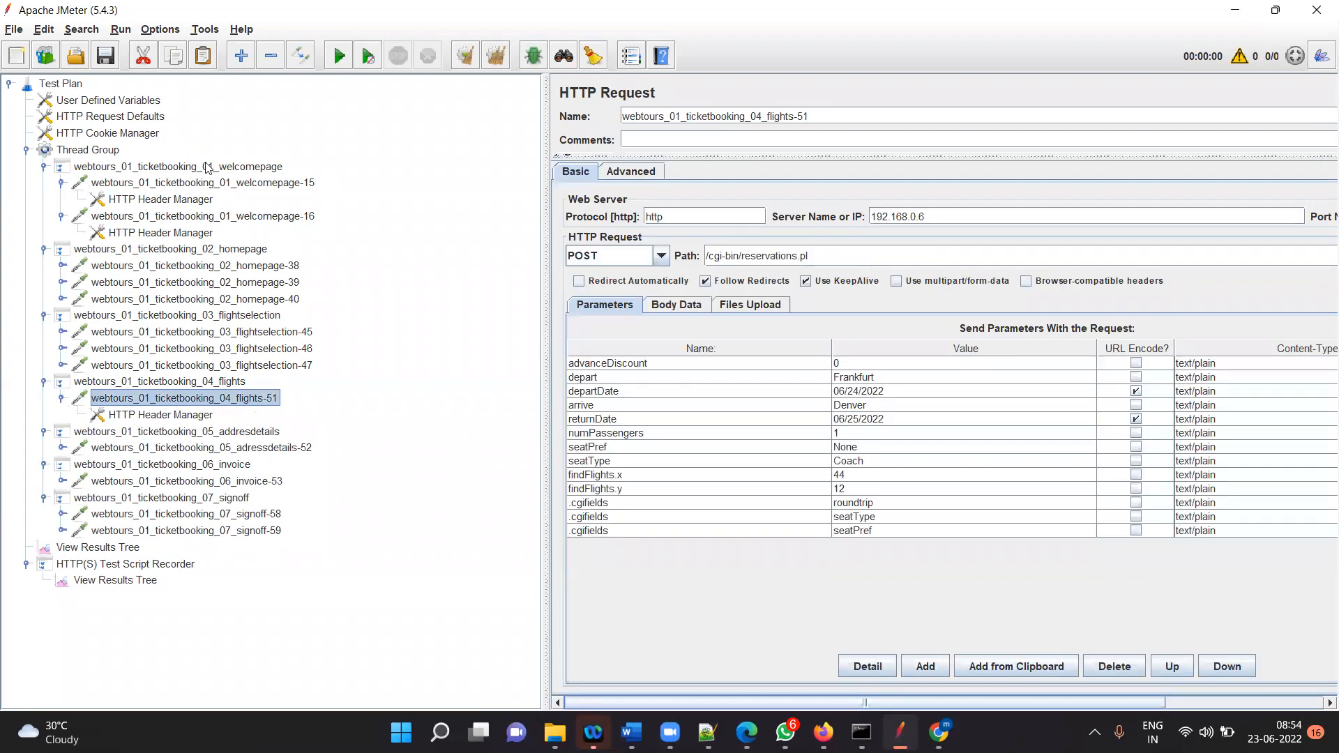
- Look through the recorded controllers, requests and header managers from welcomepage to flights, finishing on the 03_flightselection controller
click(206, 200)
click(200, 249)
click(189, 348)
click(187, 366)
click(185, 416)
click(193, 315)
click(178, 233)
click(168, 184)
click(195, 318)
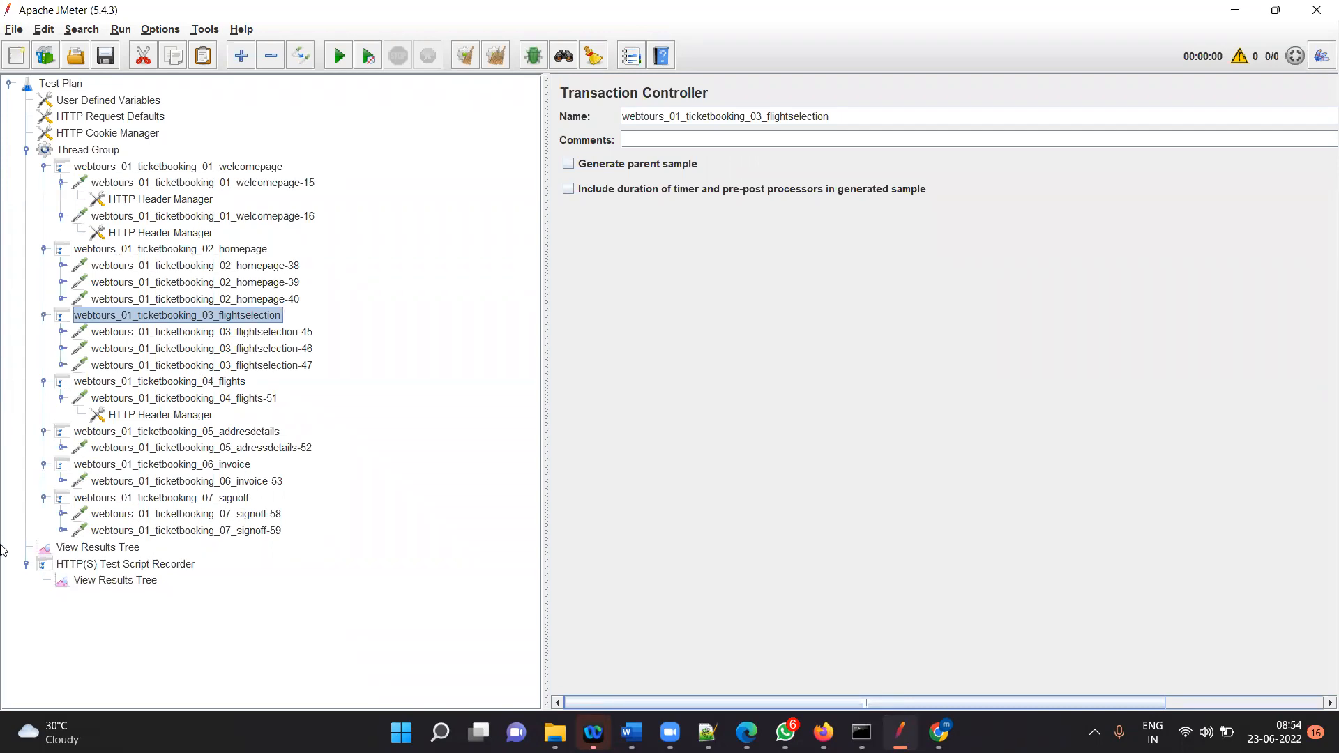
- Compare the recorder's View Results Tree and its results file name with the View Results Tree directly under the test plan
click(96, 583)
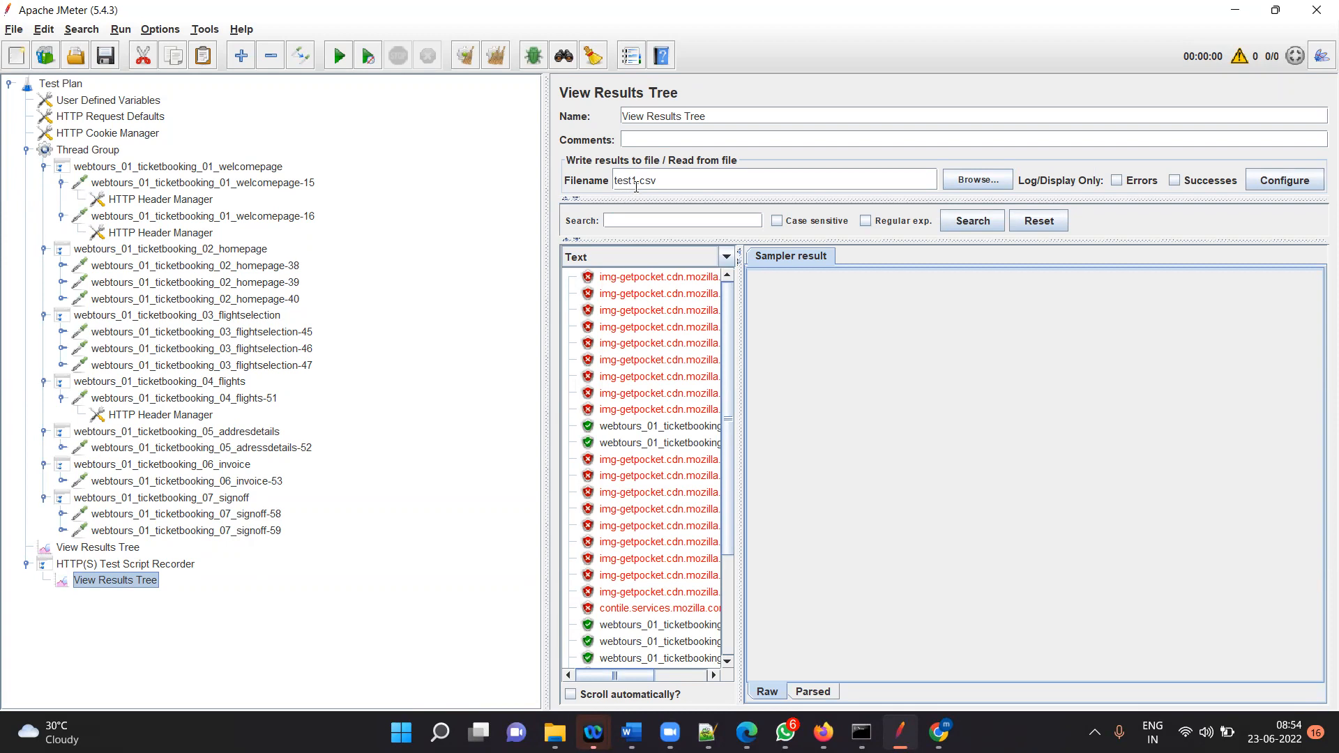
triple_click(674, 182)
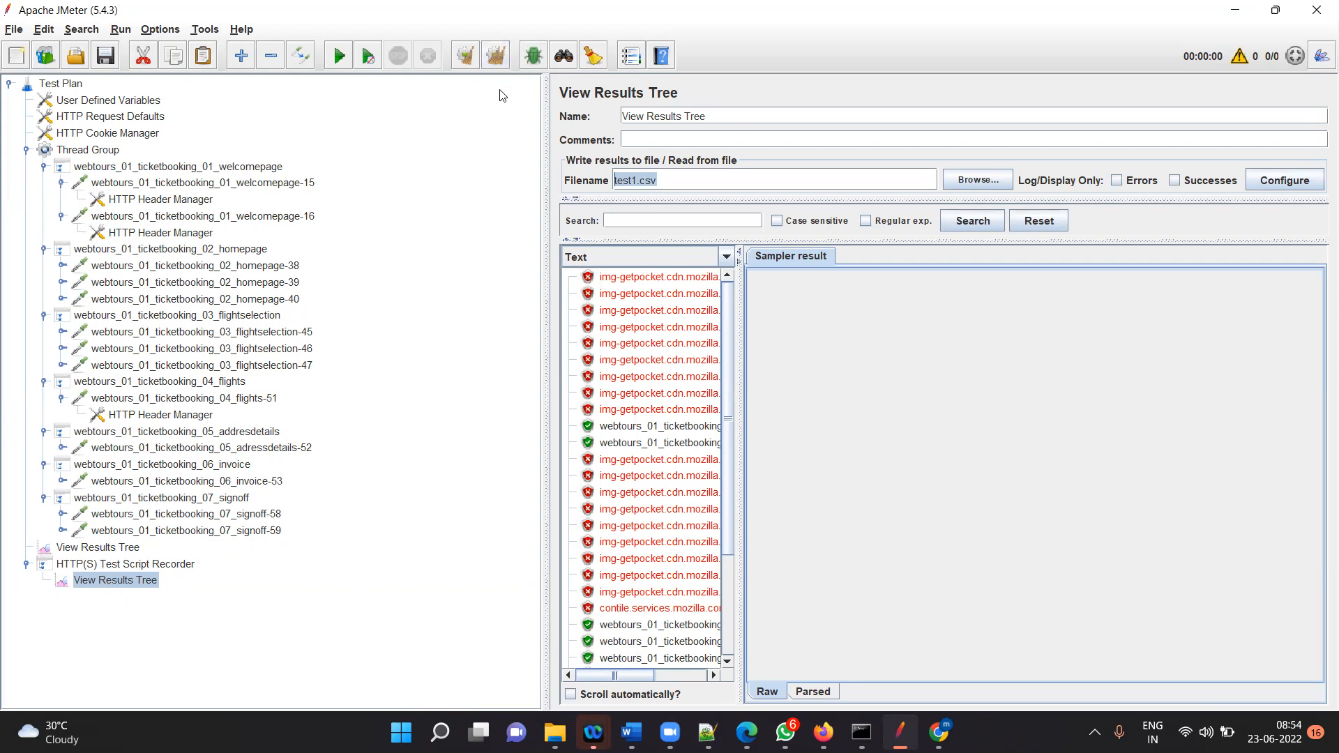
click(103, 548)
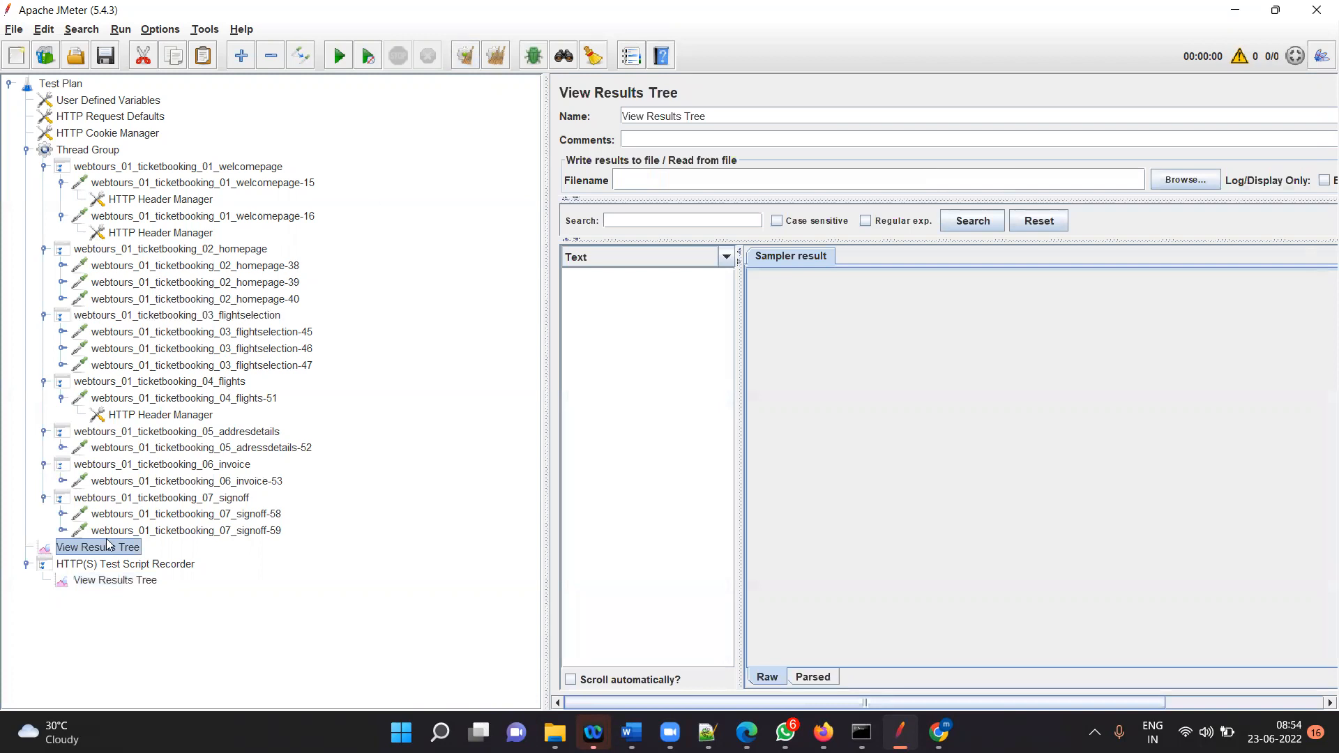
click(127, 582)
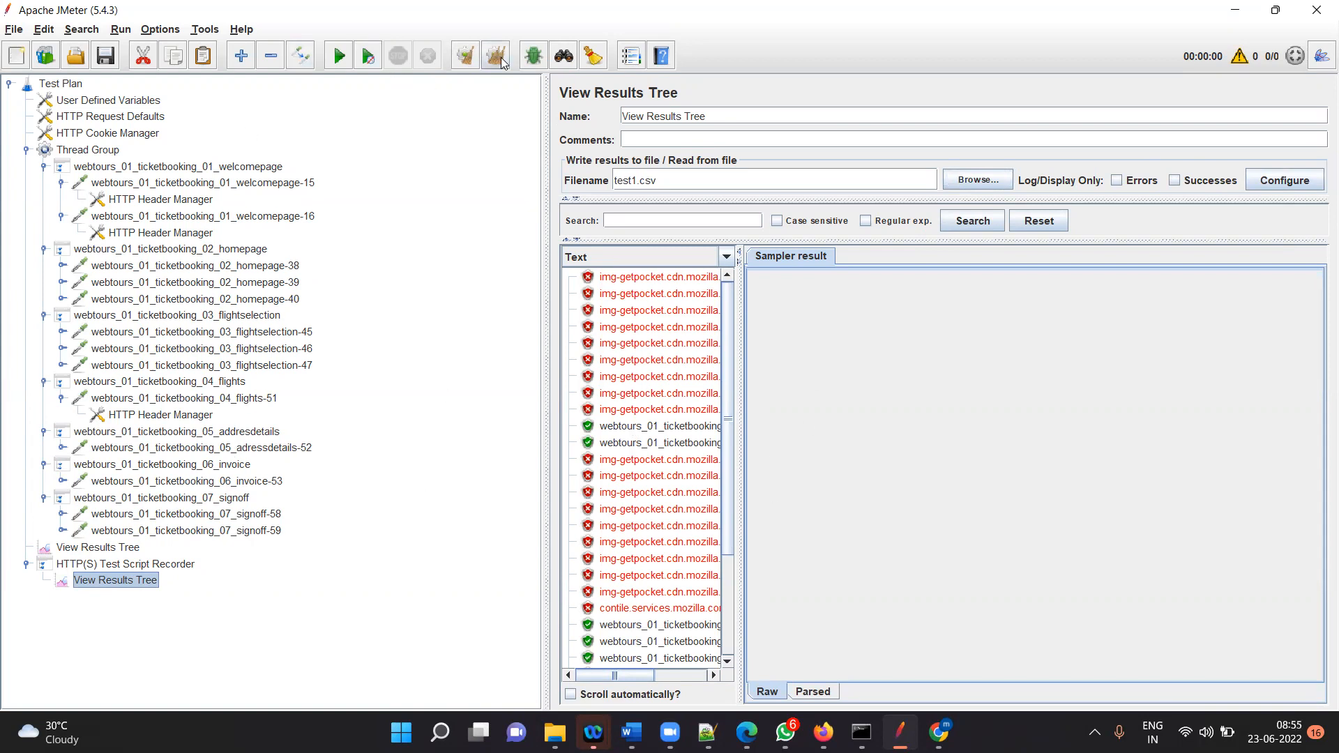
click(124, 552)
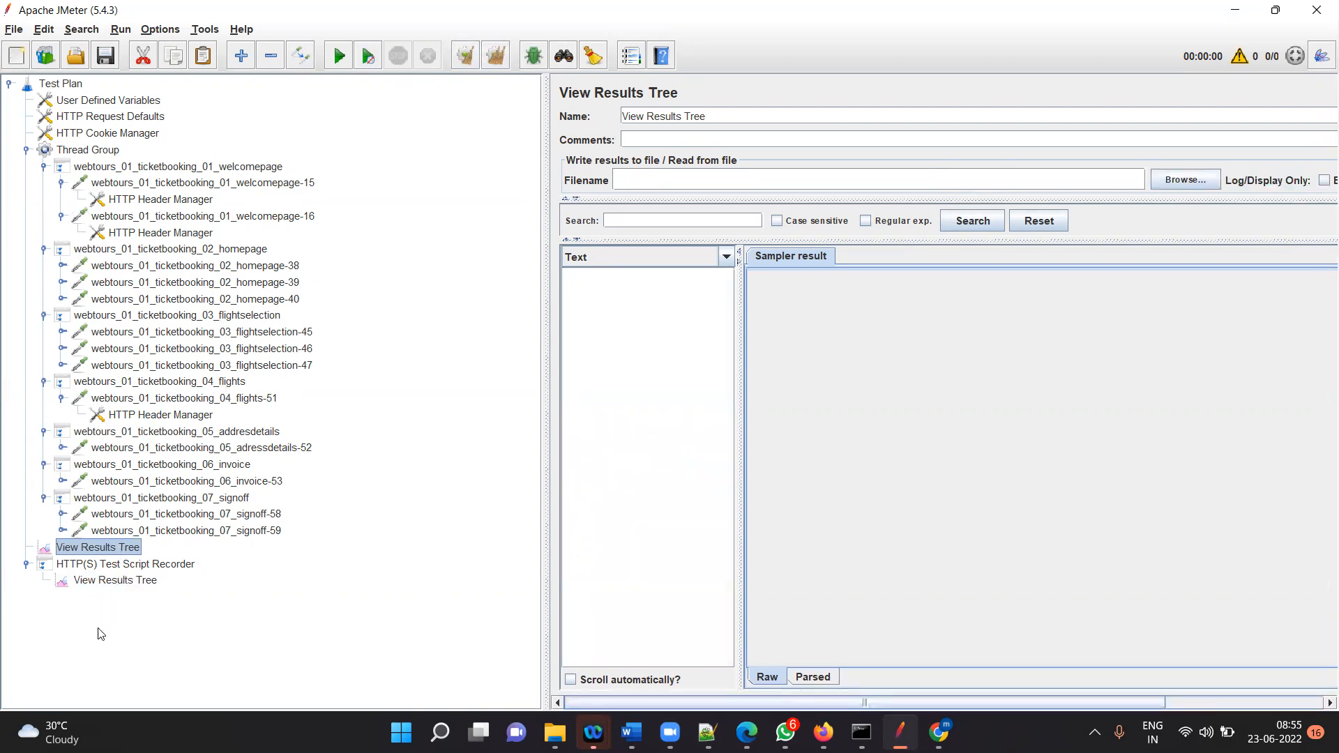
click(123, 583)
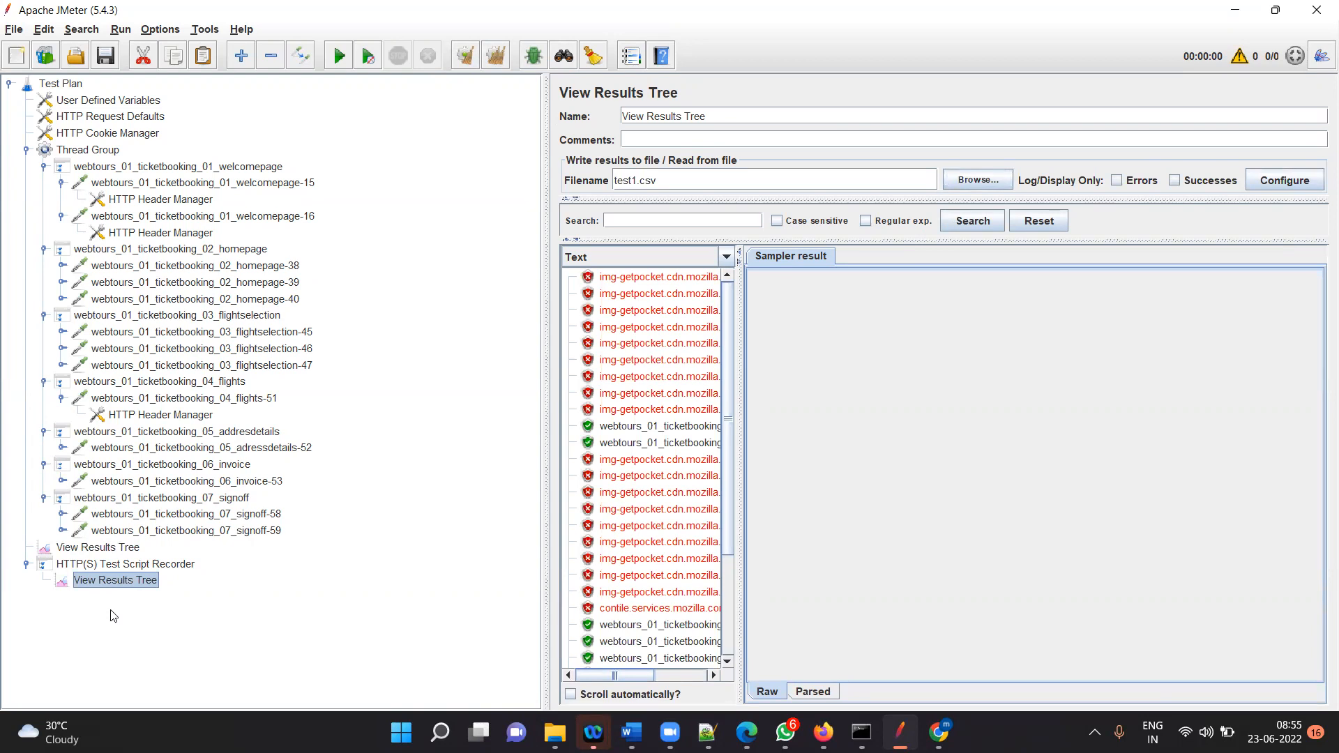
- Widen the recorded sample list to read the full names, and open the sampler result of webtours_01_ticketbooking_01_welcomepage-15
drag(738, 473, 1031, 462)
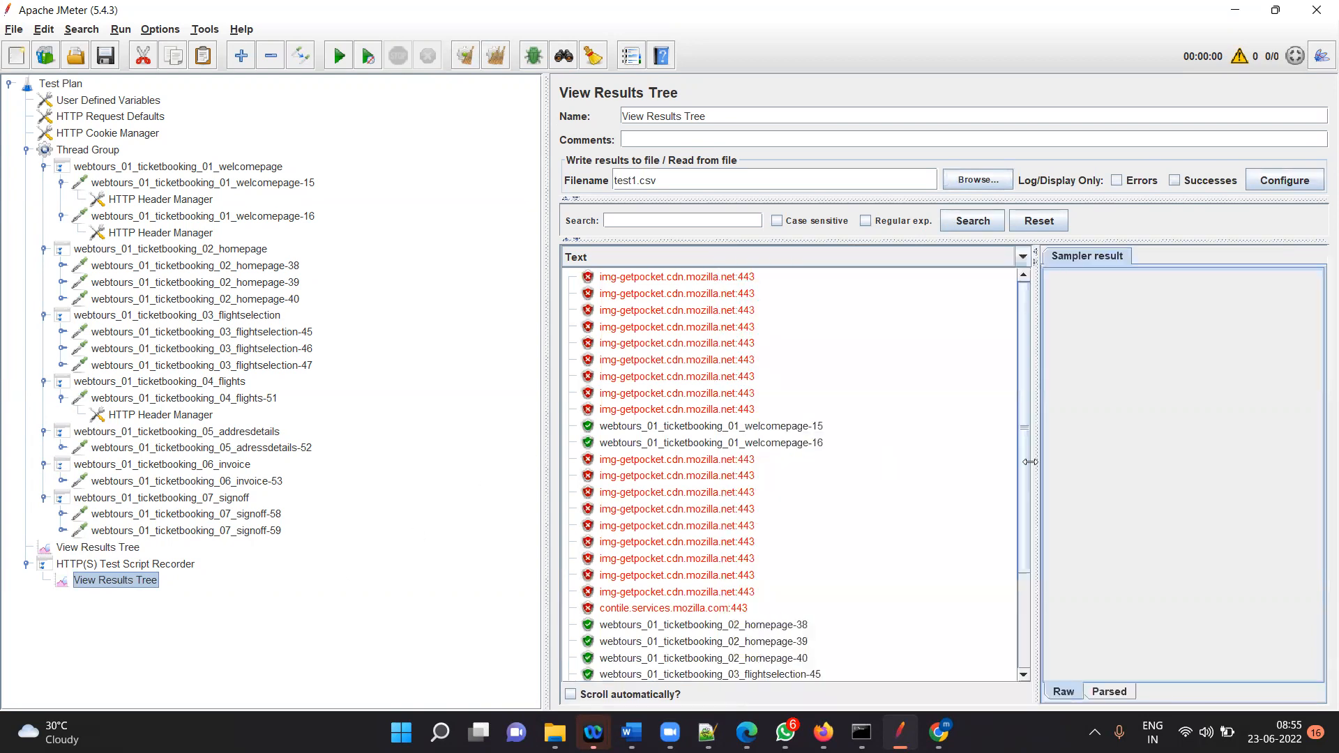
scroll(1024, 450, down, 3)
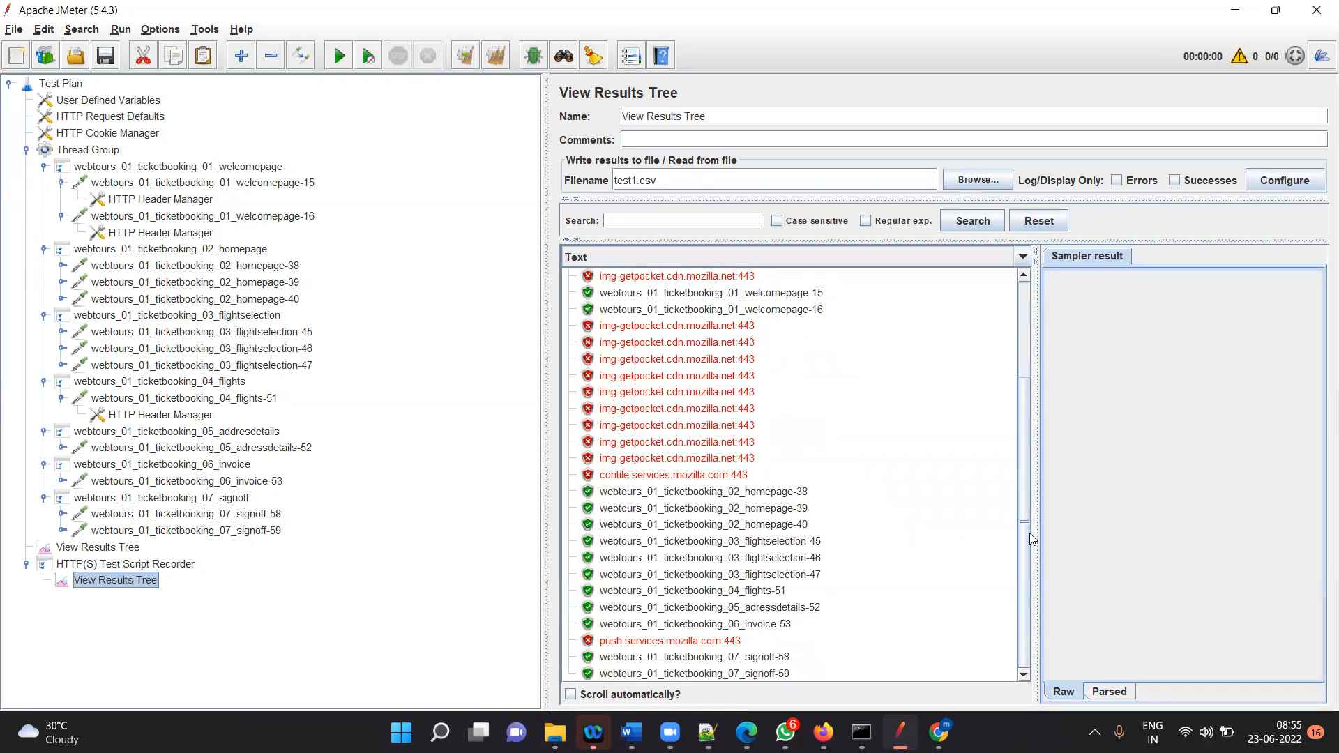
scroll(1012, 453, up, 3)
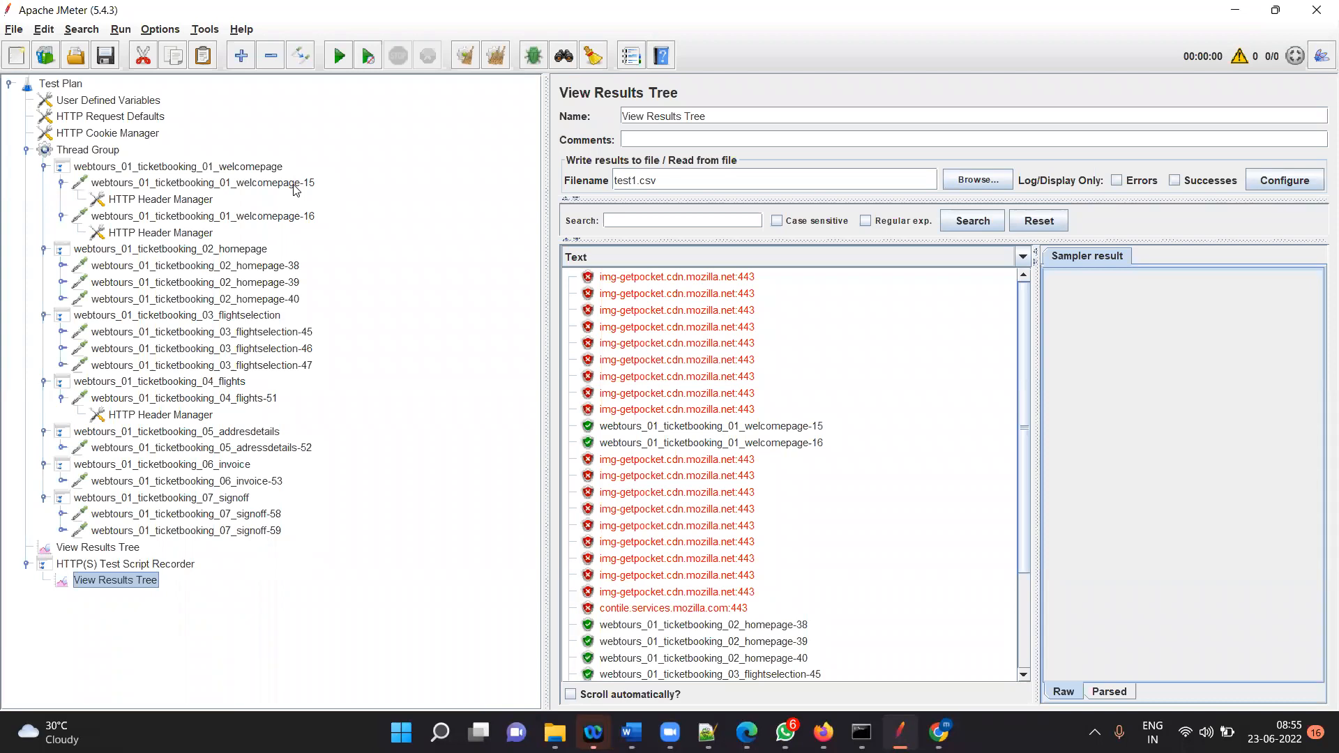
click(622, 427)
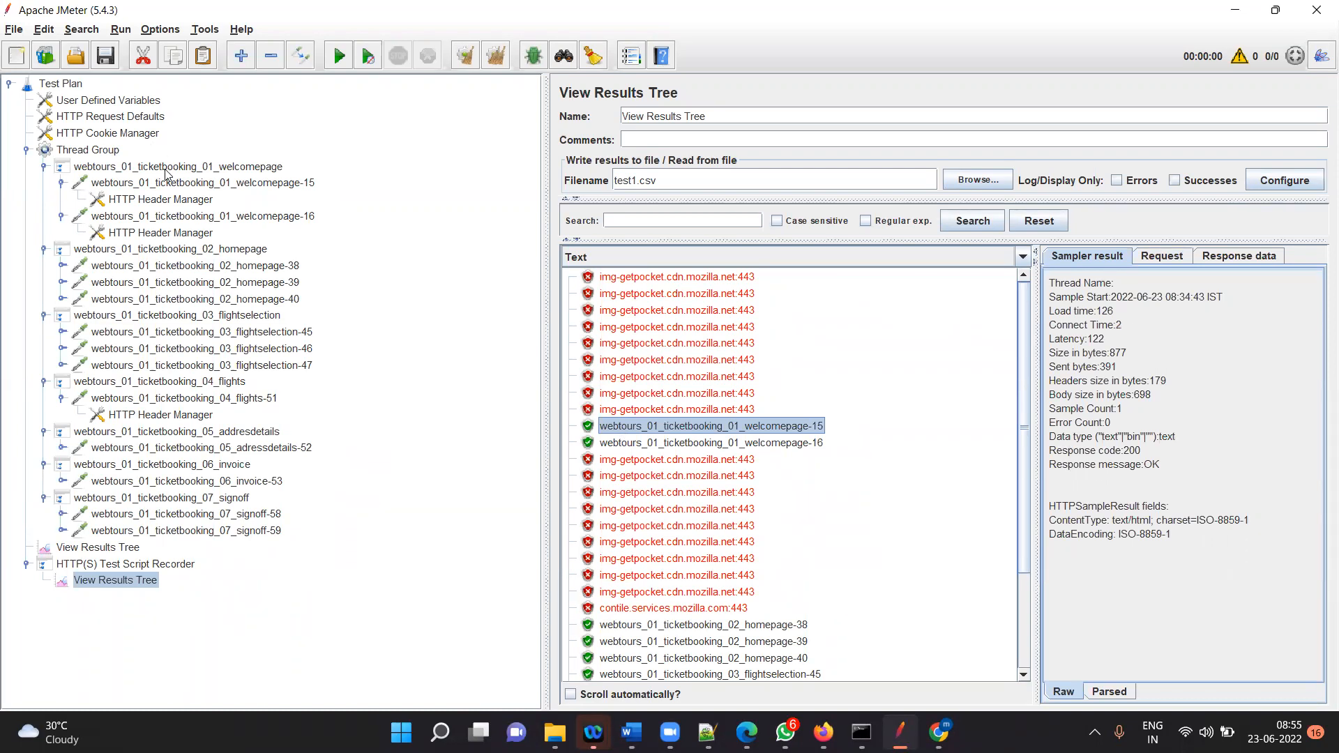
- Examine the request body and response data of the welcomepage-15 sample in the recorder's View Results Tree
click(1164, 259)
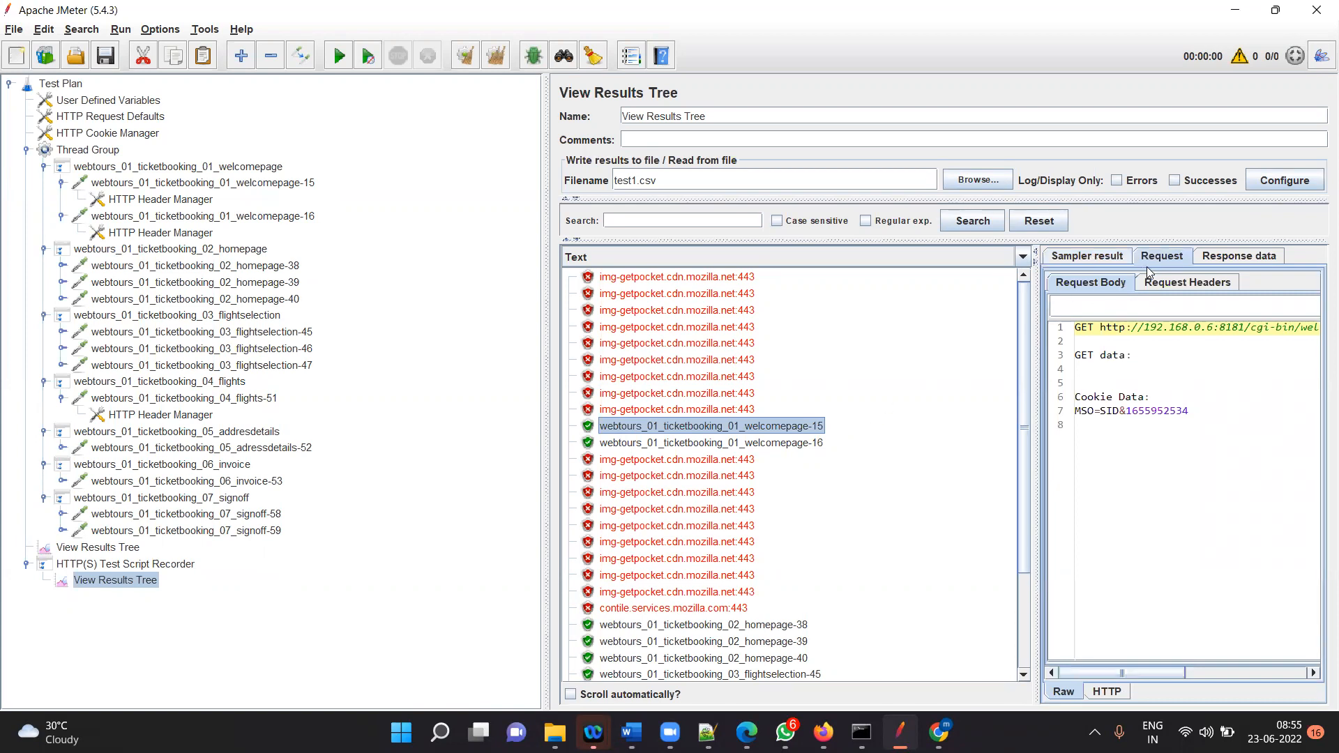
click(1221, 260)
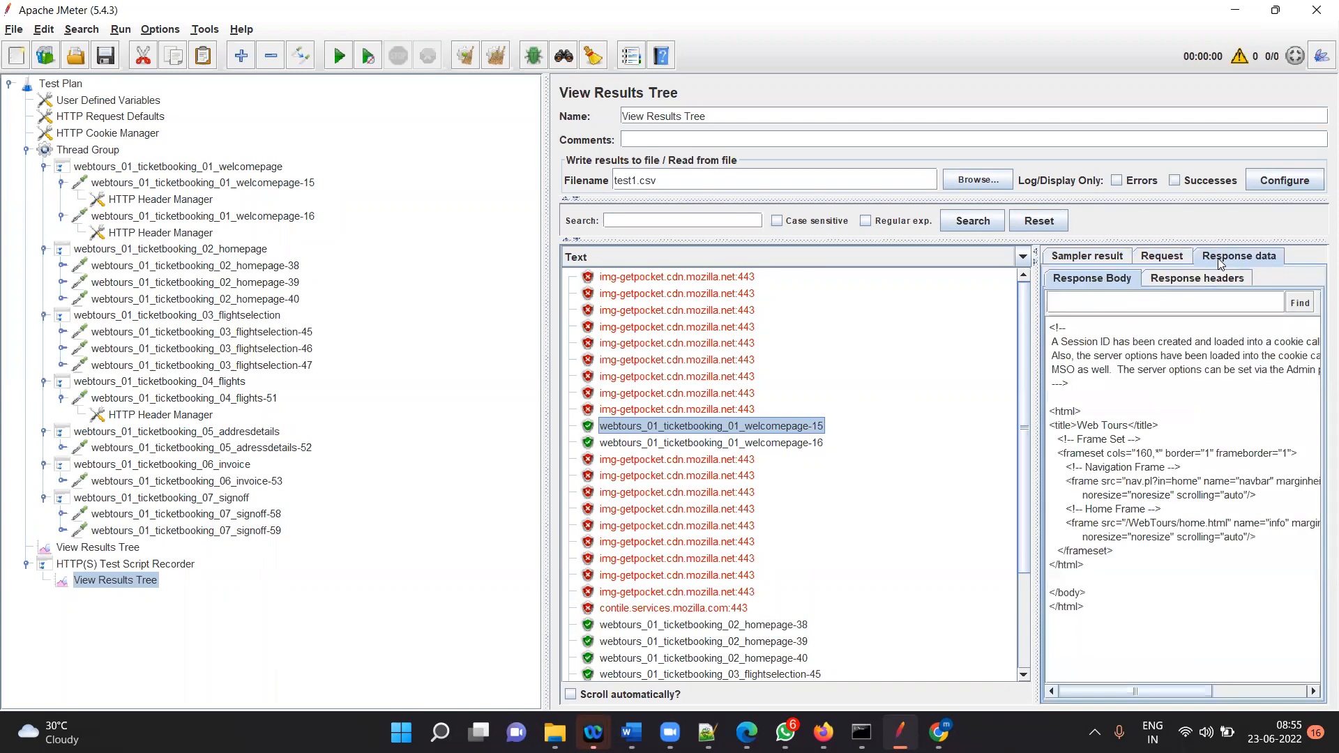
click(1172, 263)
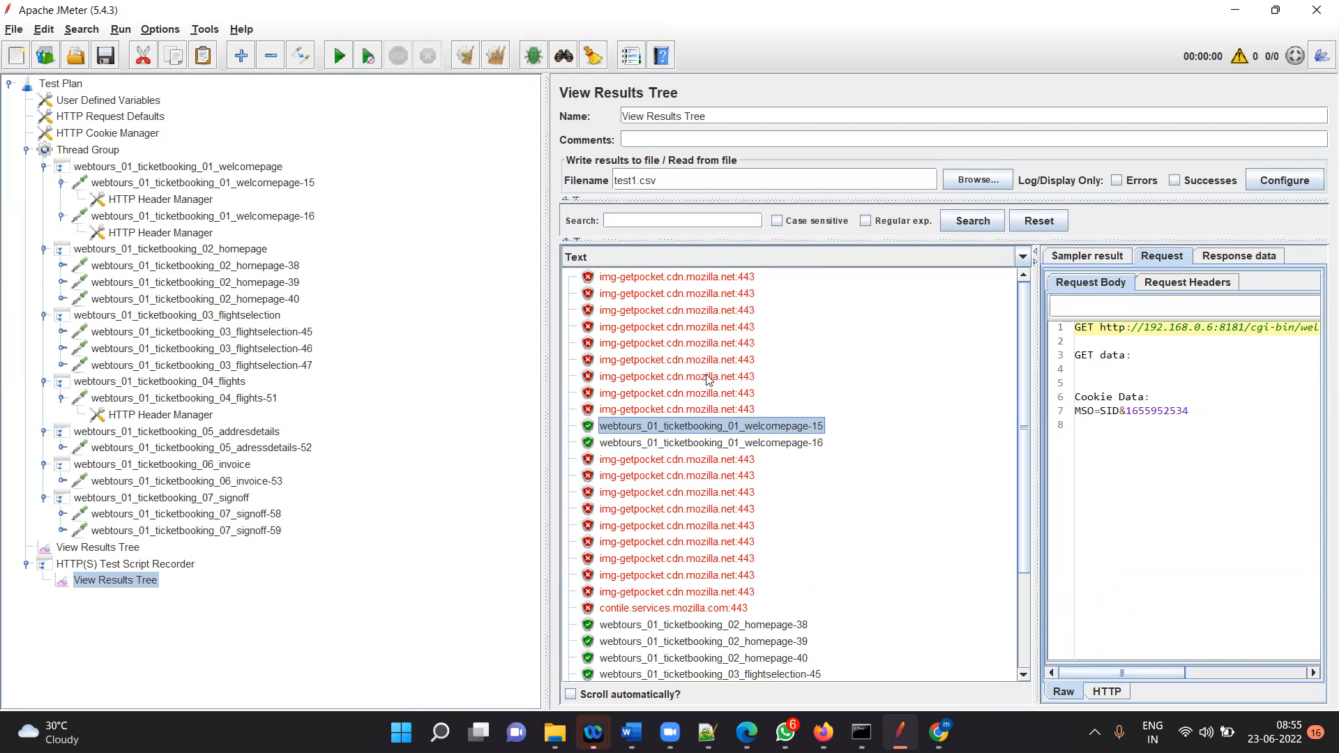
- Compare the captured welcomepage-16 sample with the recorded webtours_01_ticketbooking_01_welcomepage-16 request in the thread group
click(800, 443)
click(241, 216)
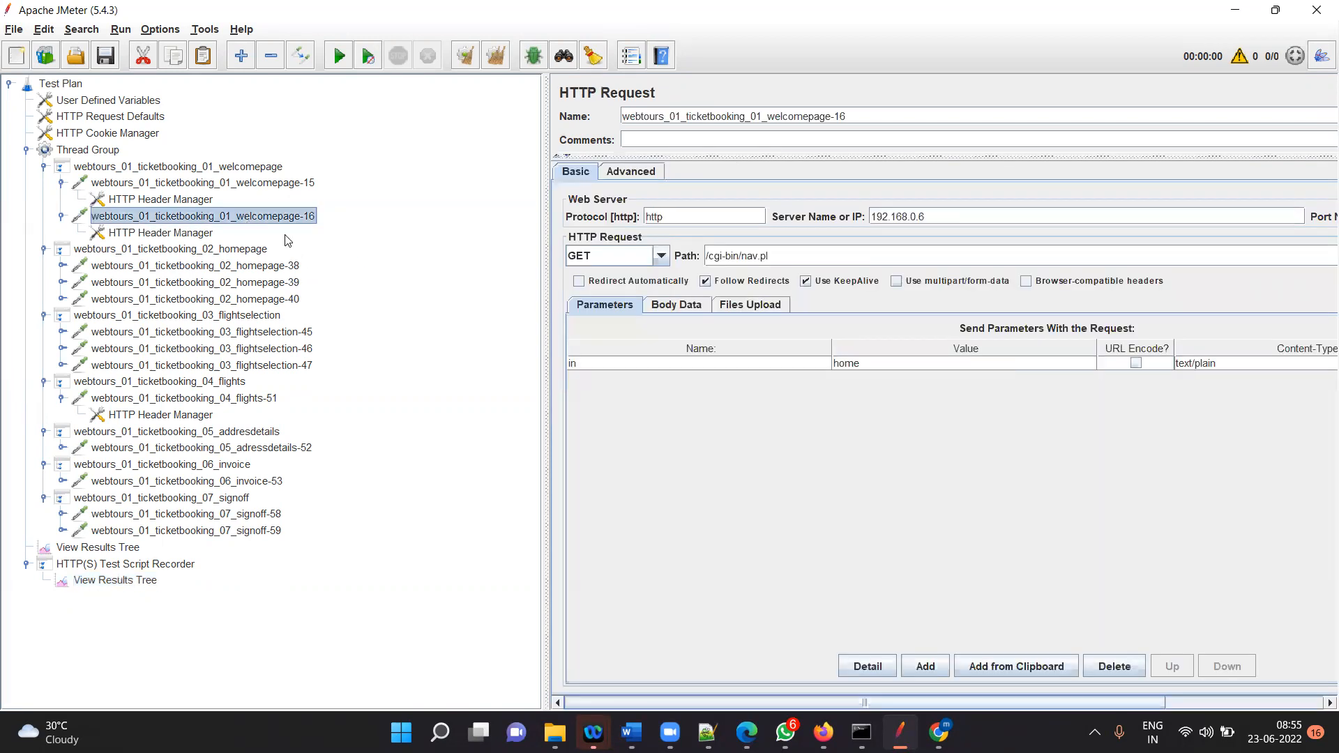
click(132, 583)
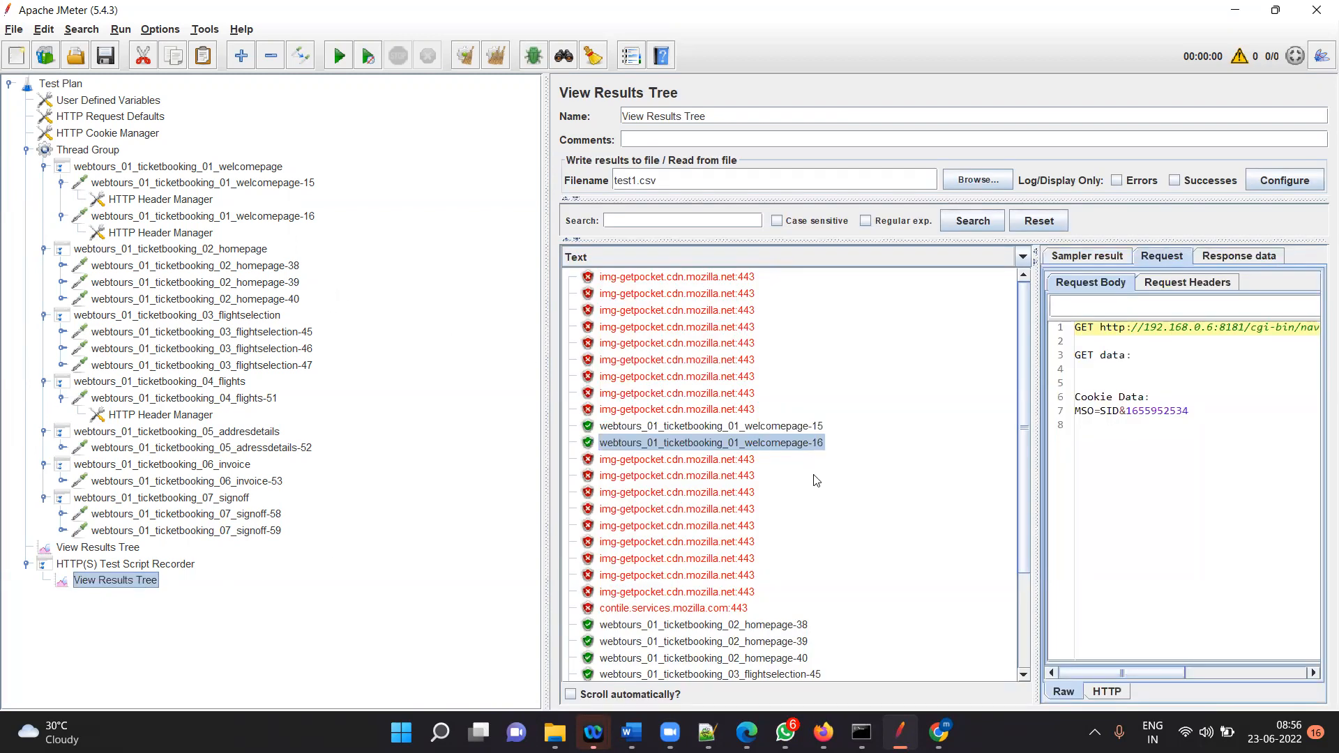
- Check the request bodies of the homepage-38, homepage-39, homepage-40 and flightselection-45 samples in the recorder's results
scroll(809, 488, down, 2)
click(780, 538)
click(780, 528)
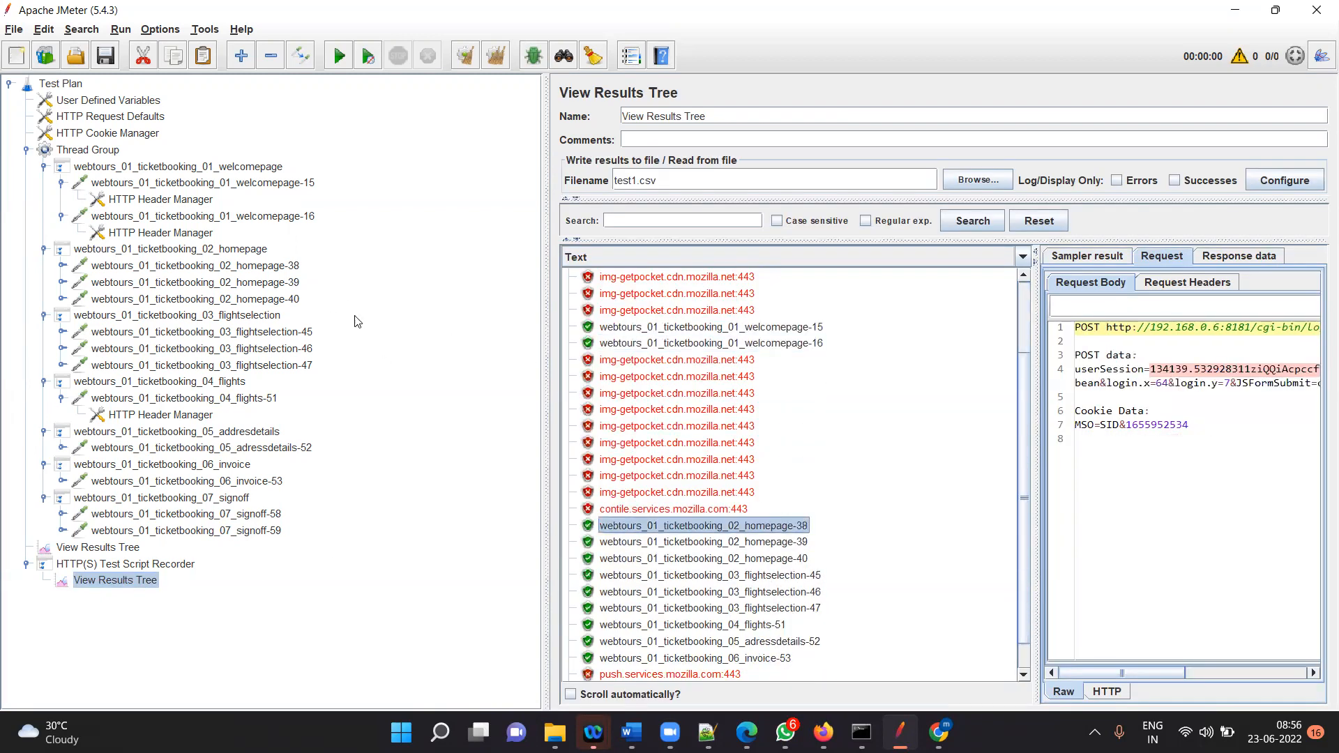
click(762, 542)
click(766, 559)
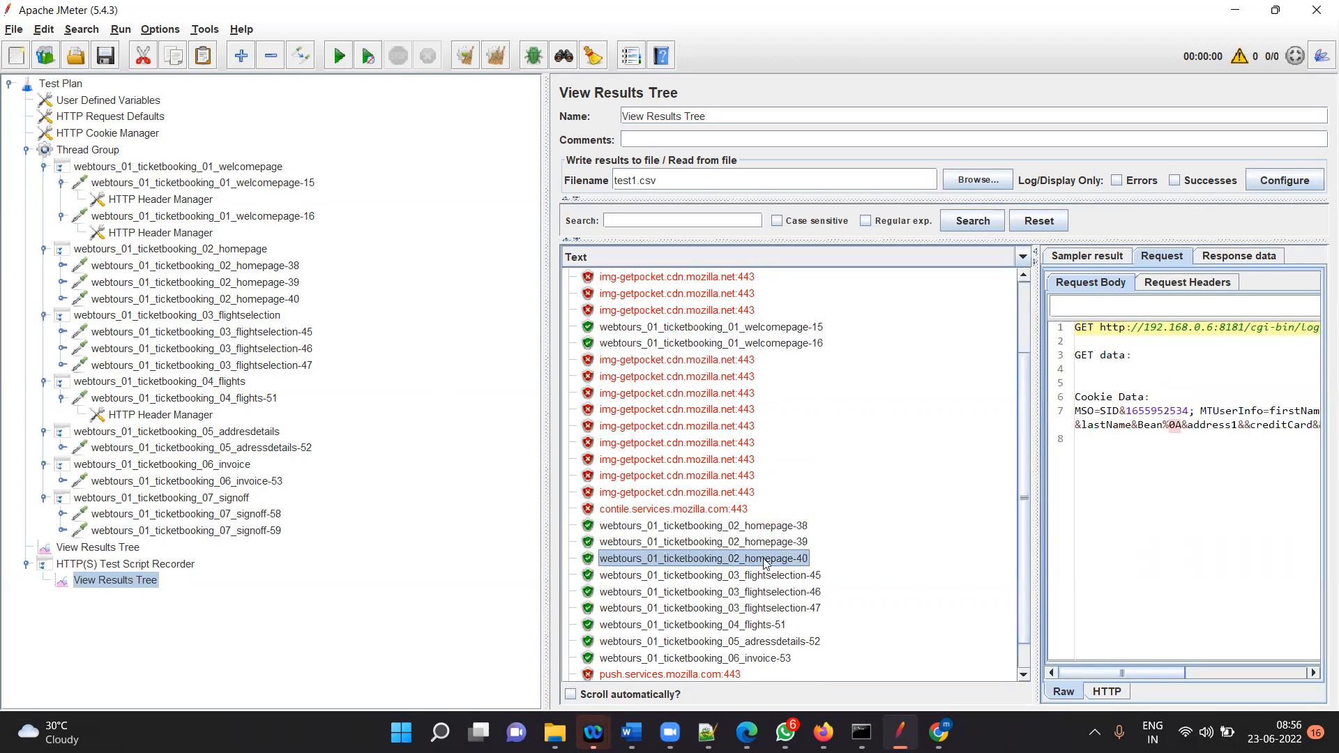
click(800, 577)
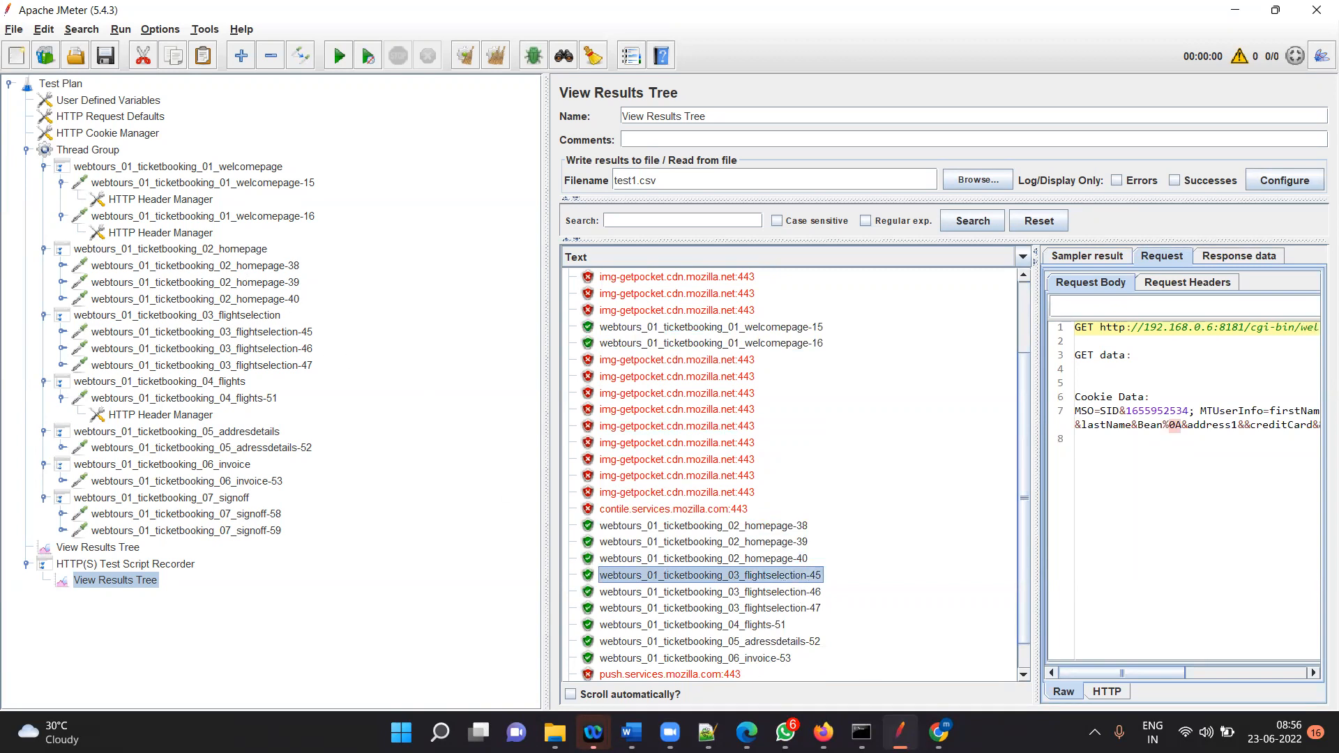
- Switch to Chrome, clear the JPetStore page's network log and reload Catalog.action to capture its requests again
click(938, 732)
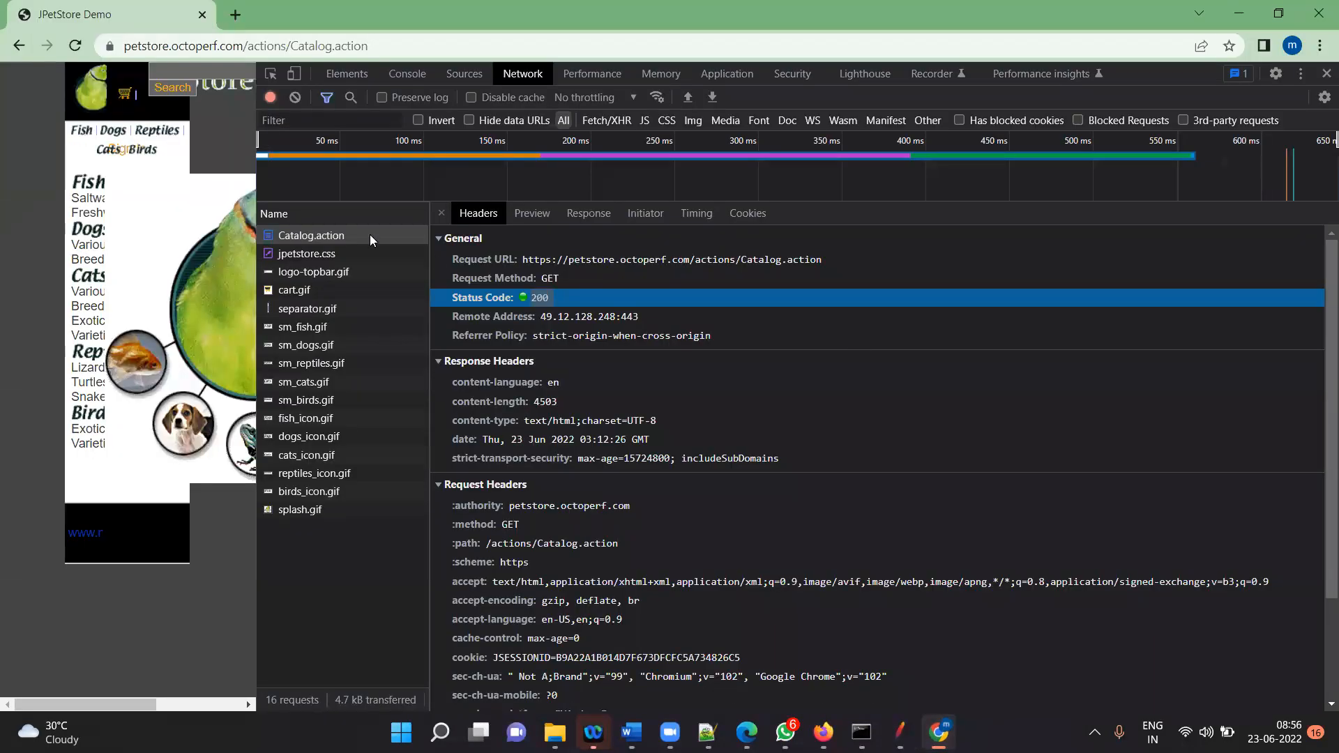
click(401, 47)
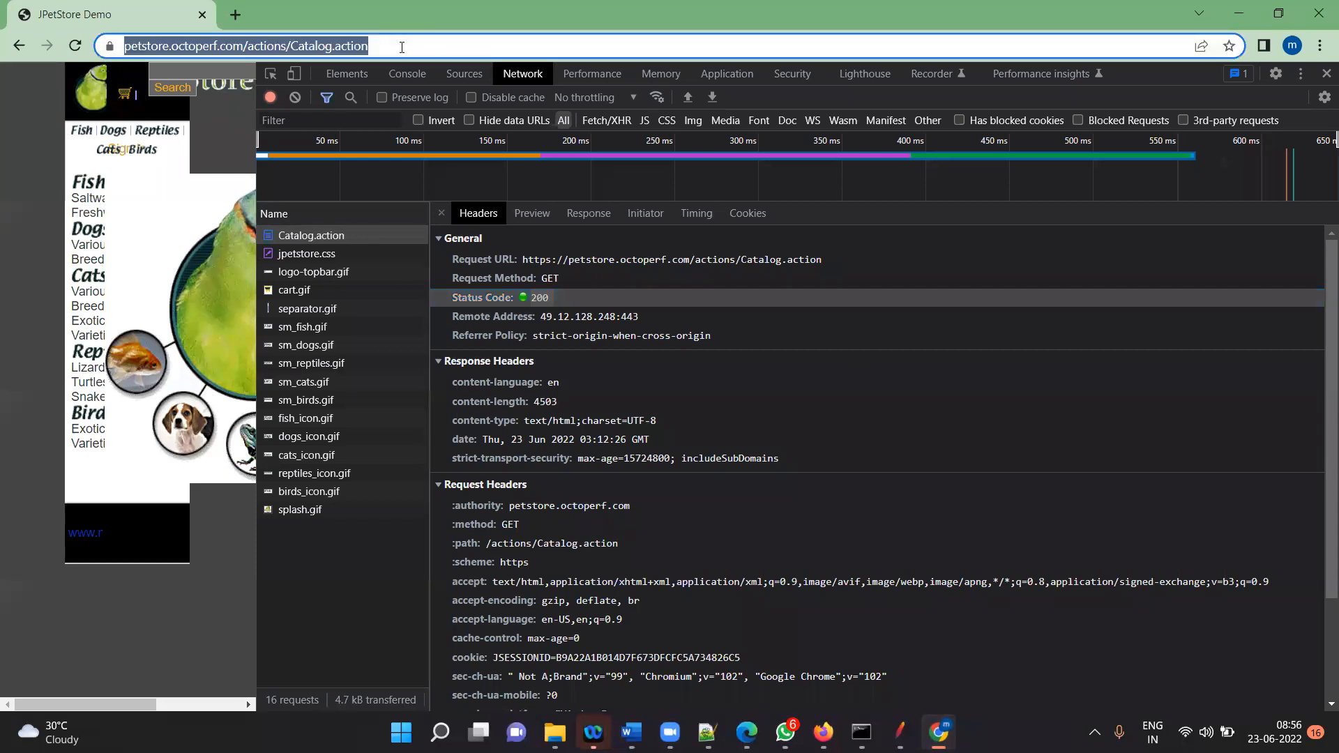
click(296, 97)
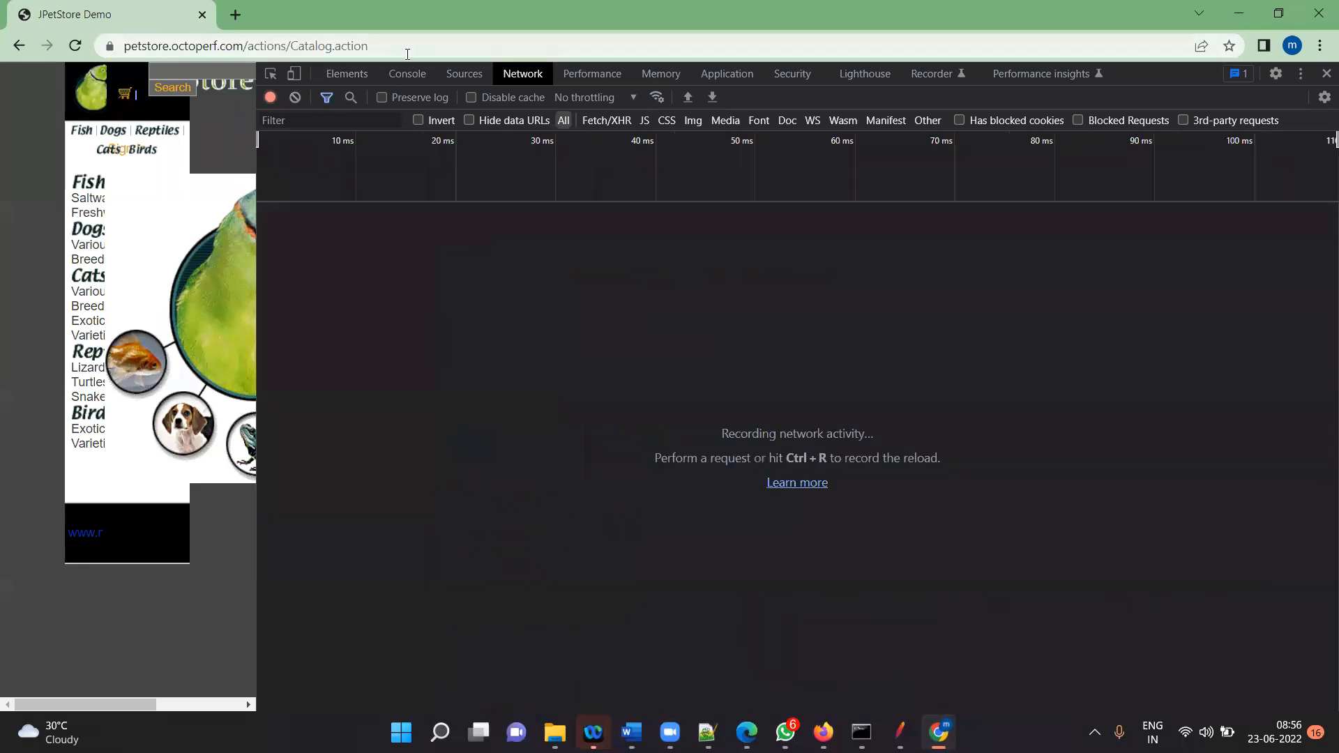
click(407, 51)
key(Return)
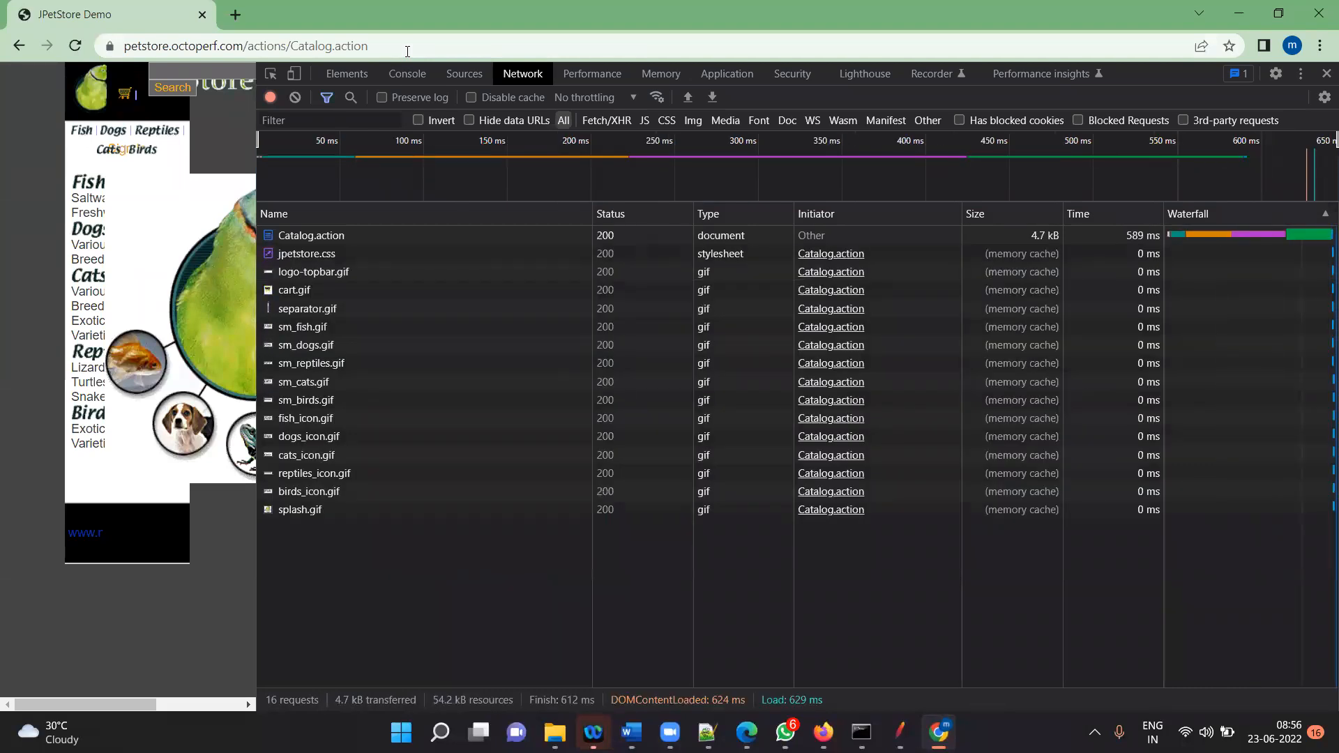
- Examine the headers, response and timing of the Catalog.action request, finishing on its response
click(304, 242)
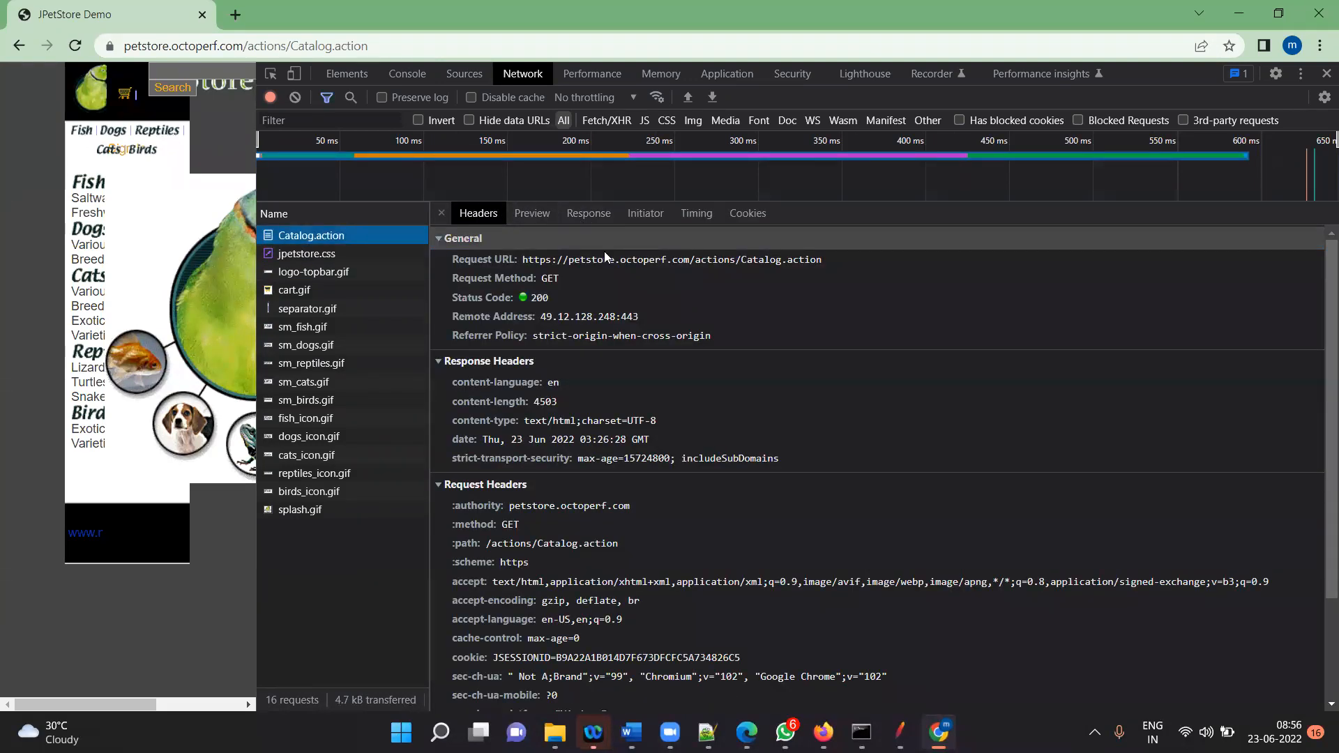
click(576, 212)
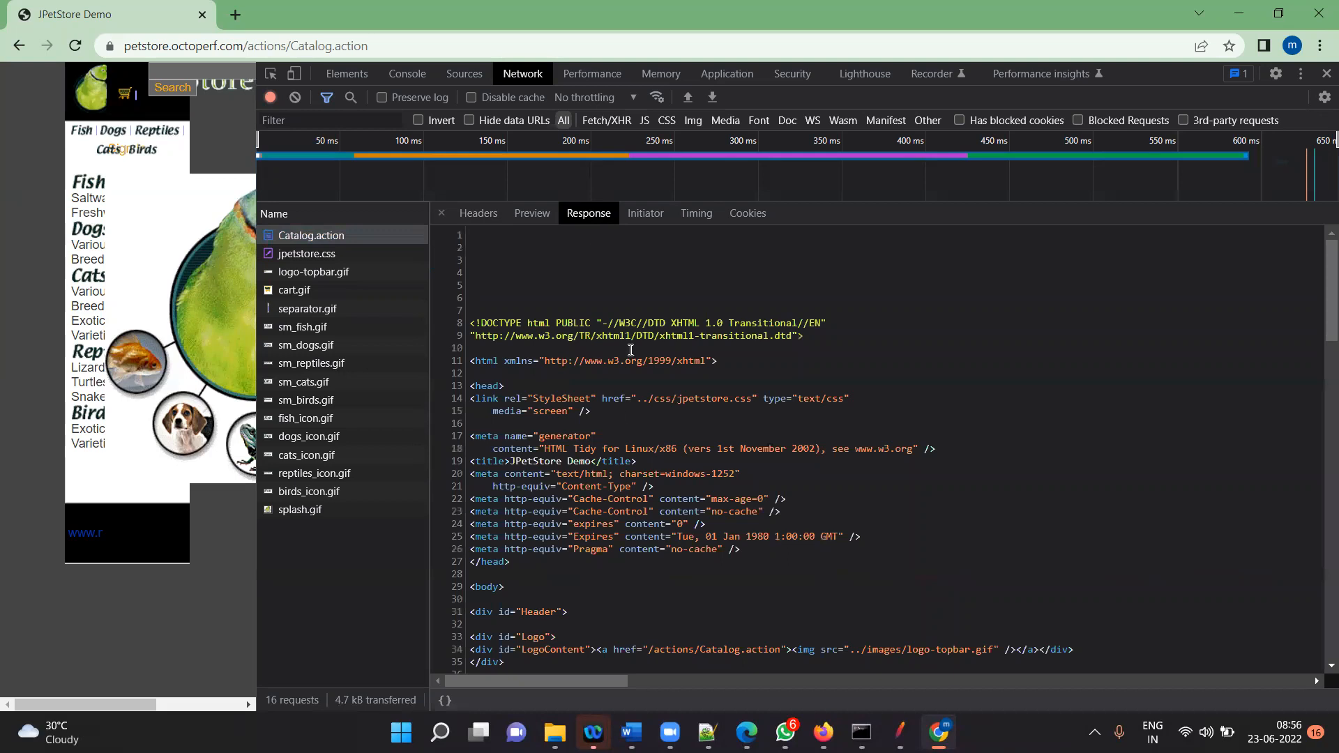
click(486, 216)
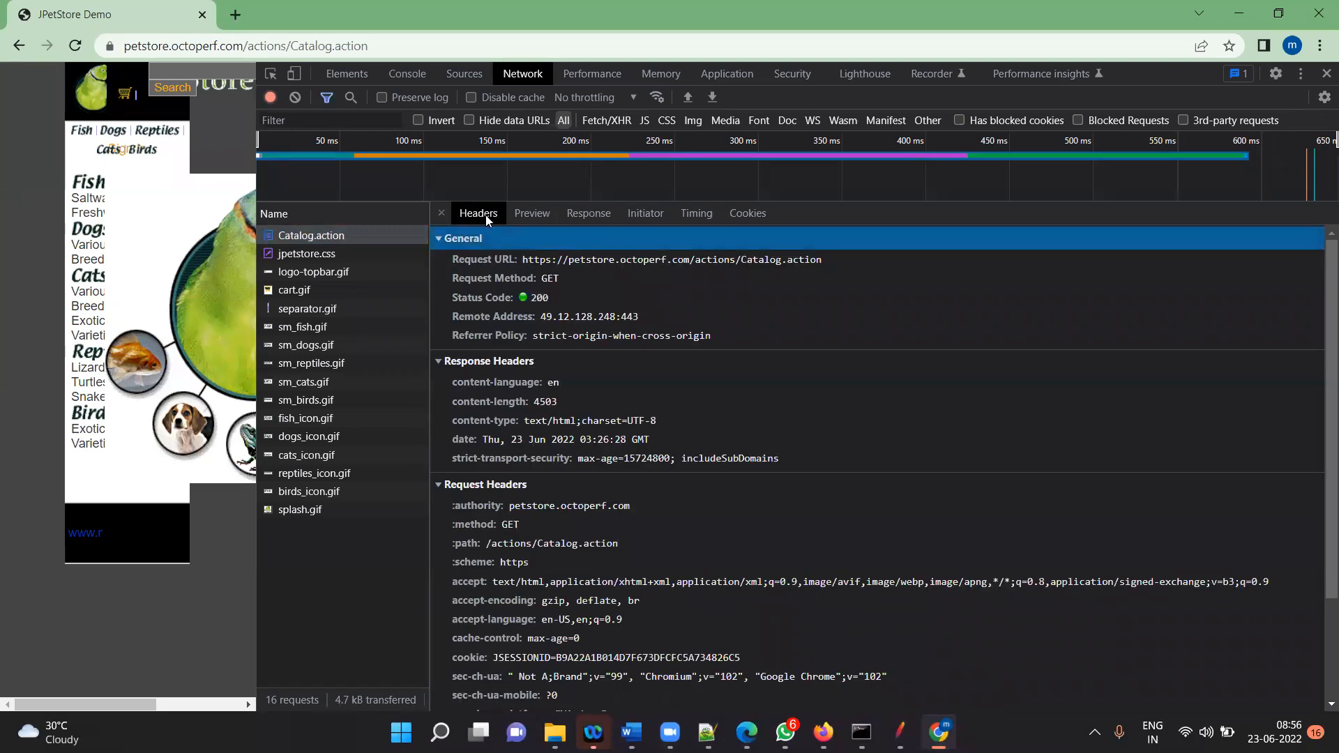
click(597, 215)
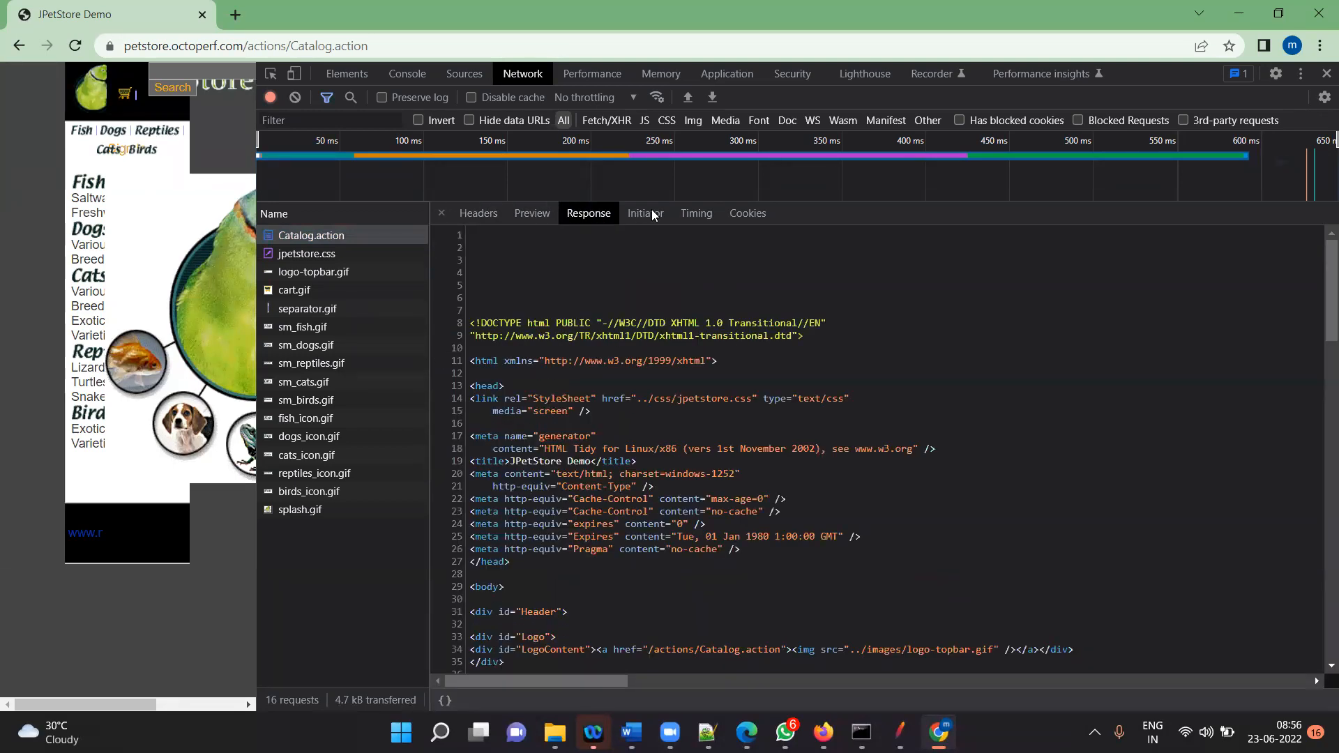
click(696, 216)
click(591, 214)
- Switch back to JMeter and compare the flightselection-45 sample's request and response data, finishing on its request headers
key(alt+Tab)
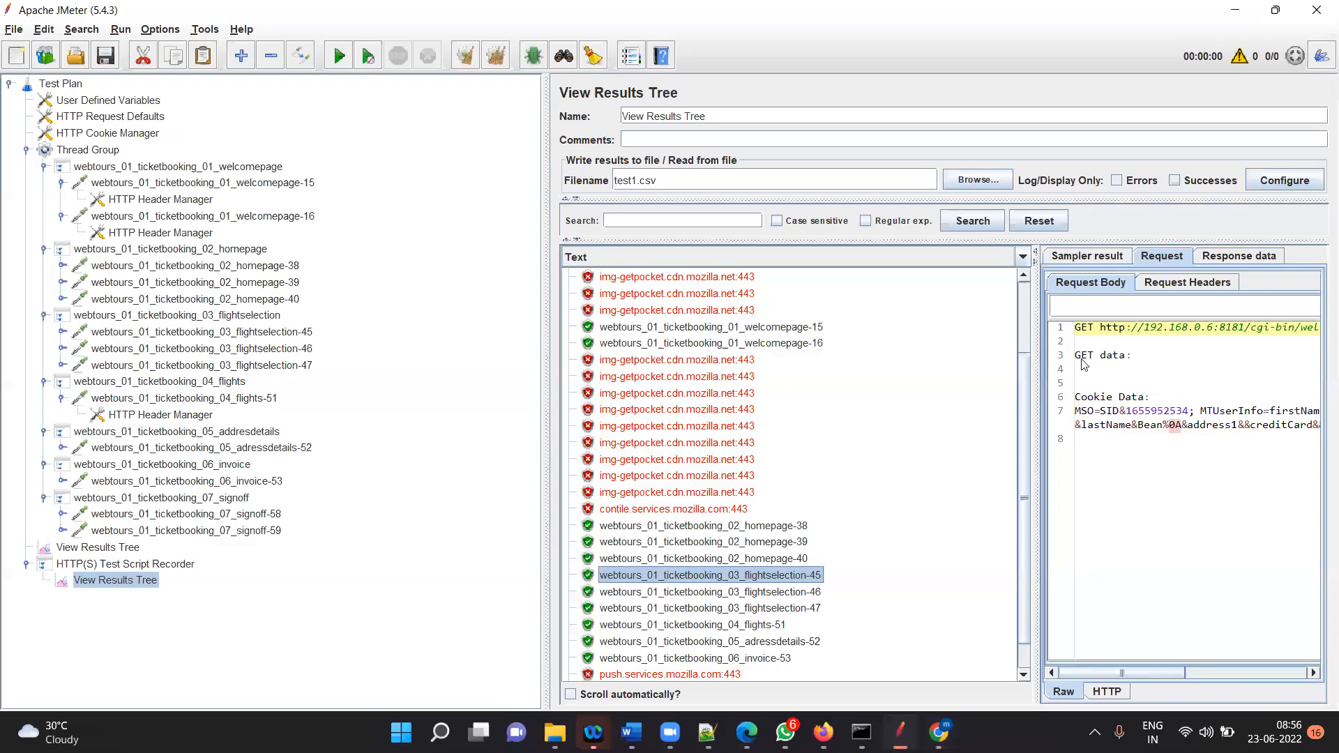
click(1246, 261)
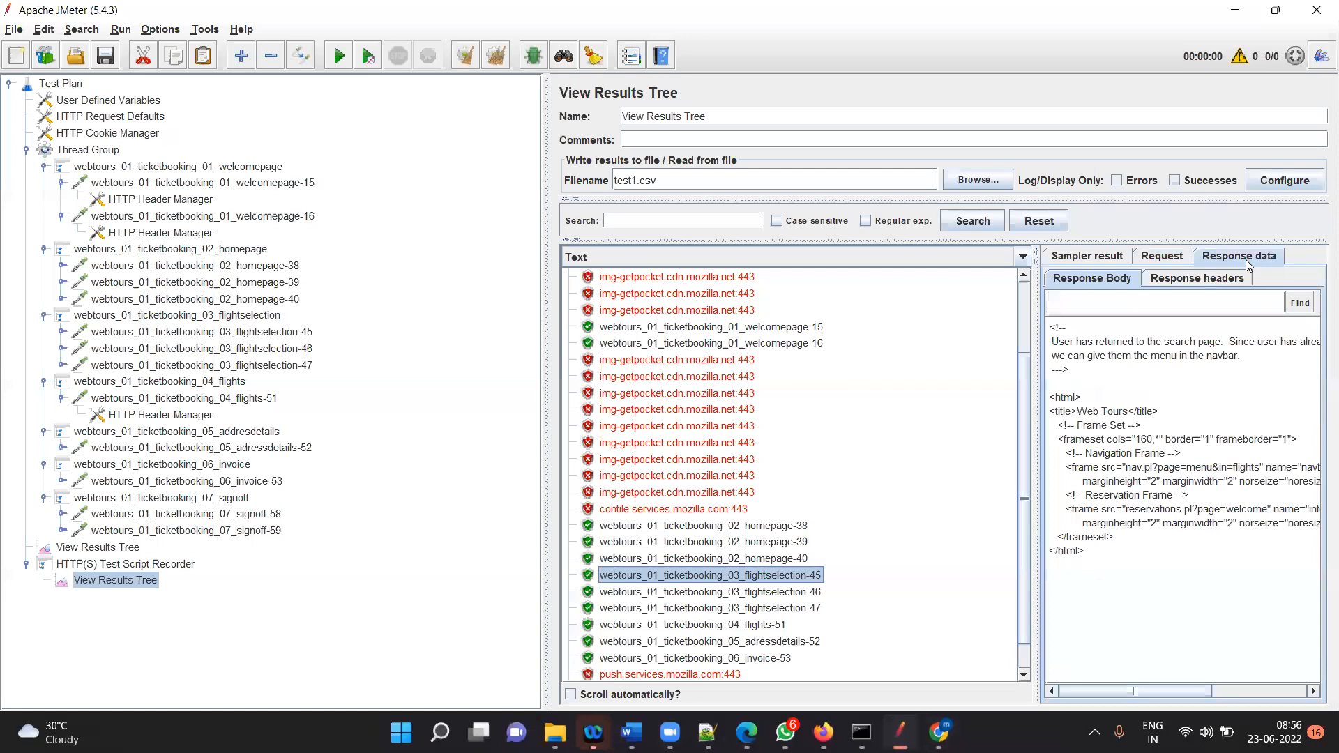
click(1159, 259)
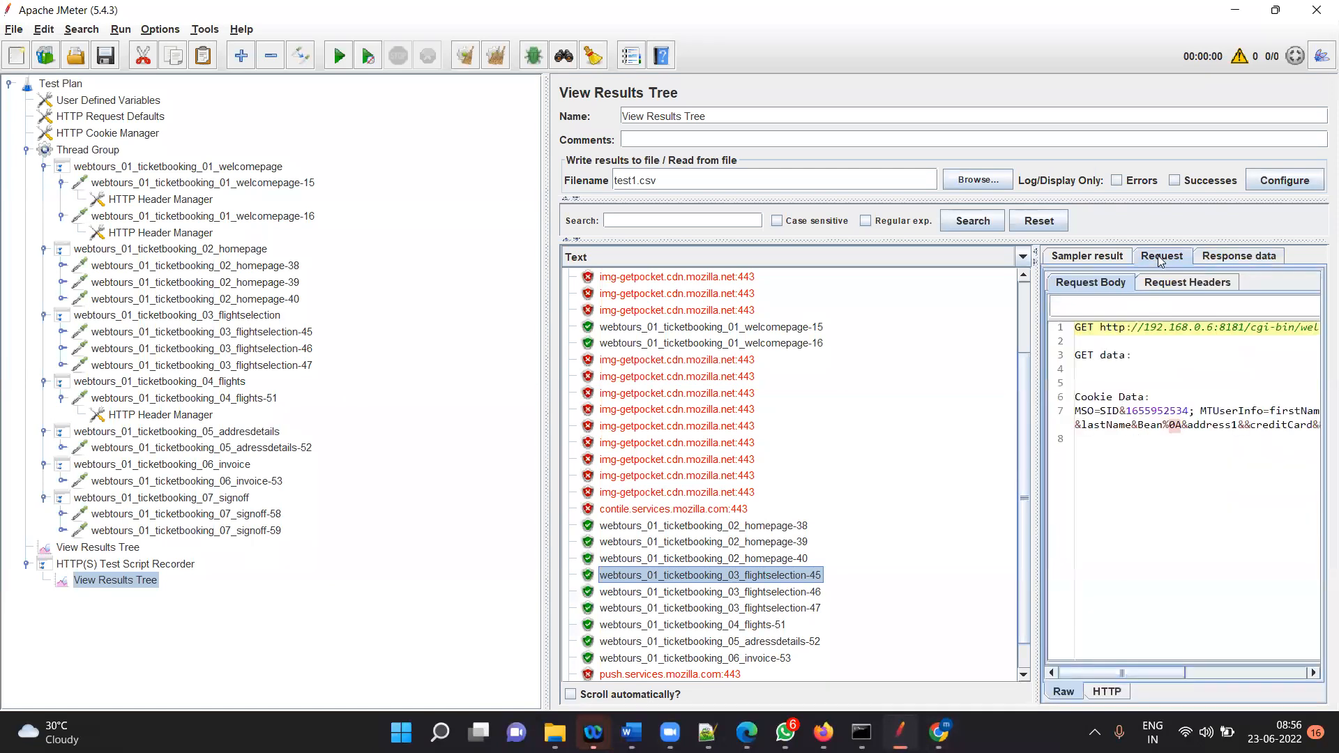
click(1232, 258)
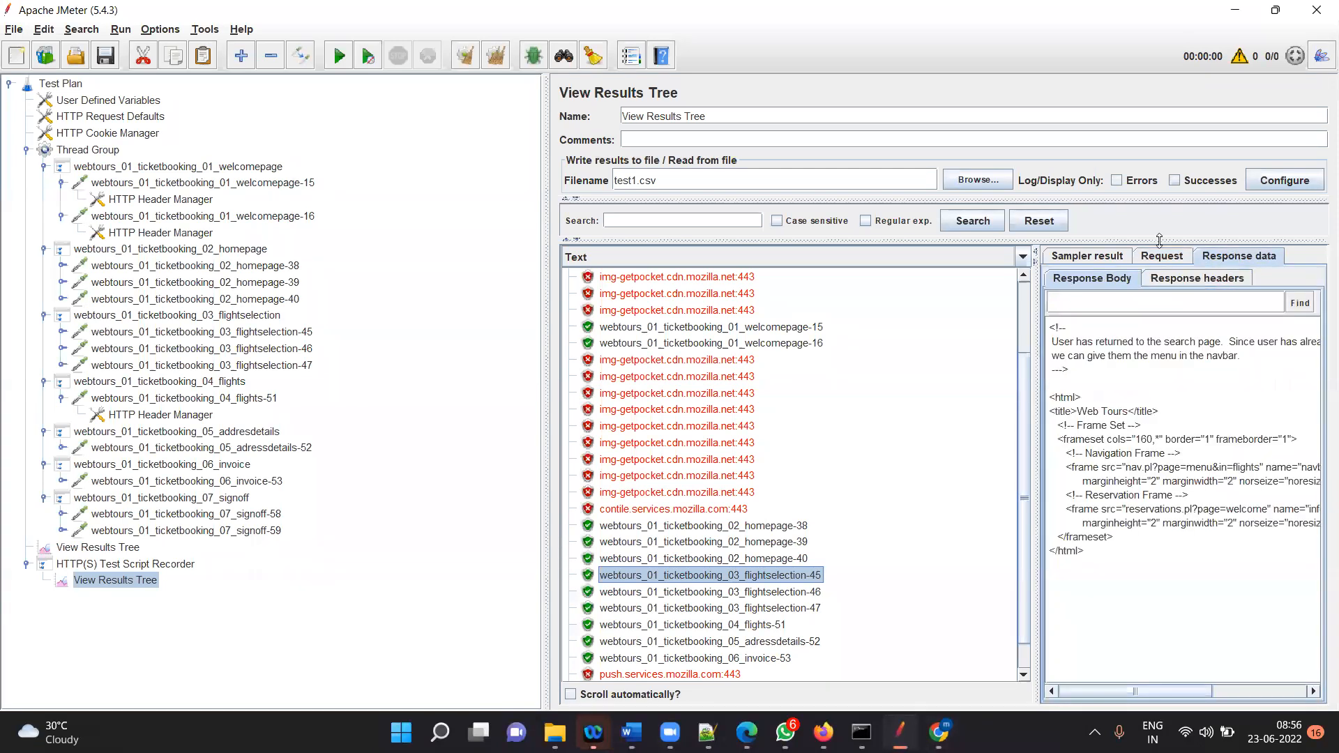
click(1155, 262)
drag(1105, 333, 1304, 330)
click(1188, 286)
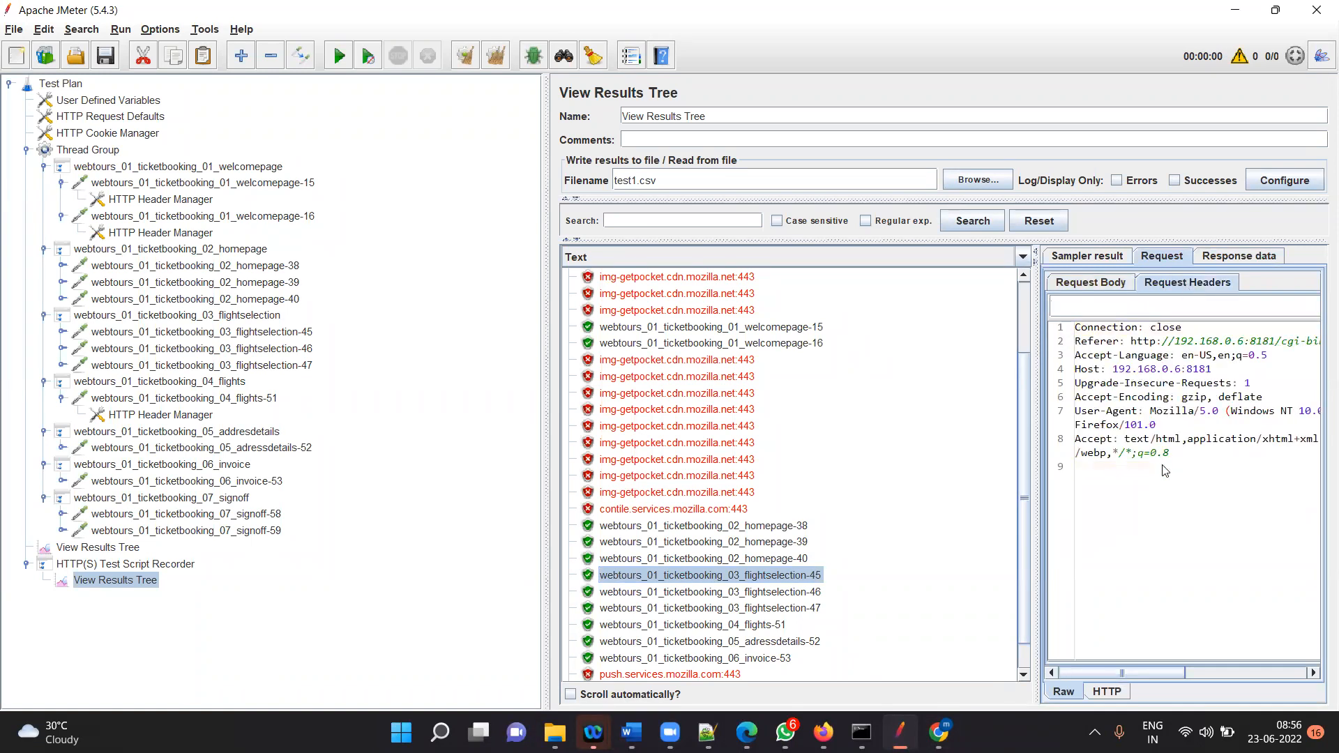
- Examine the flightselection-45 sample's response headers and response body
click(1232, 259)
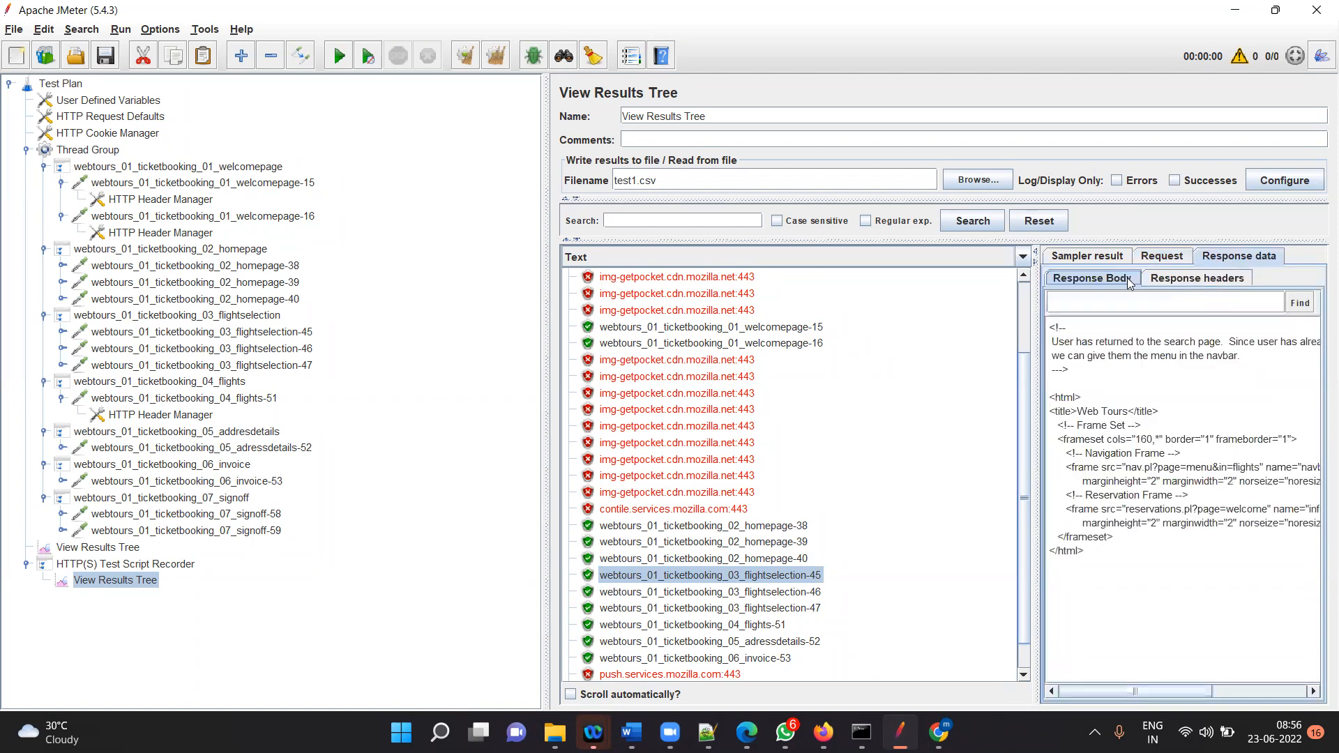
click(1199, 279)
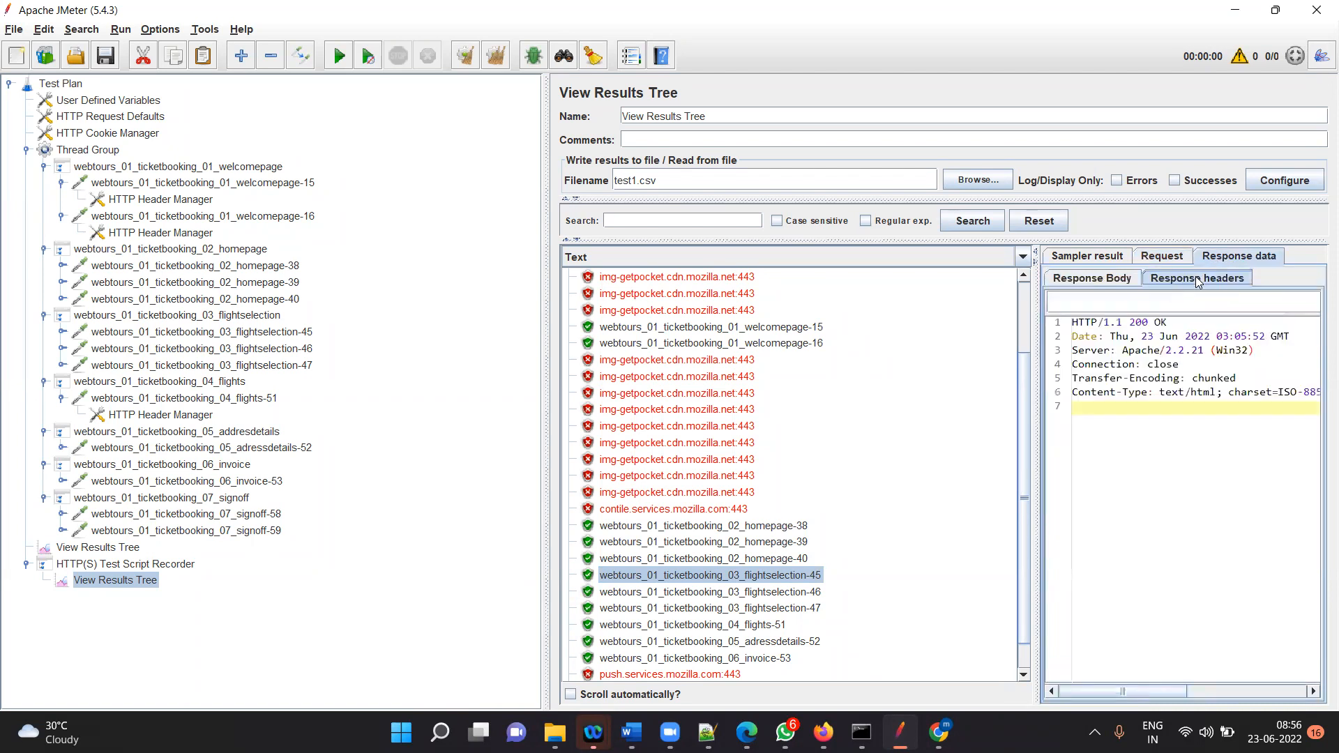
click(1098, 280)
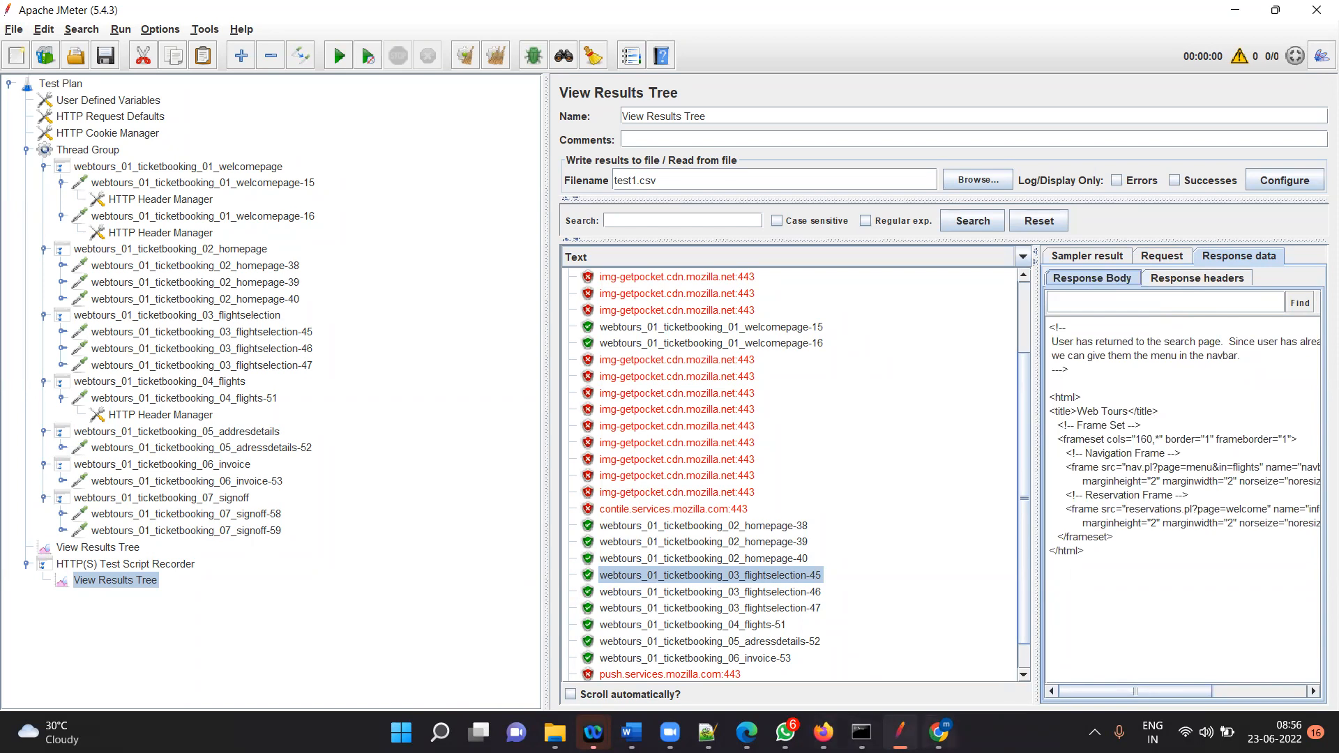
- Return to Chrome and examine the headers of the Catalog.action request, including its request URL
click(939, 732)
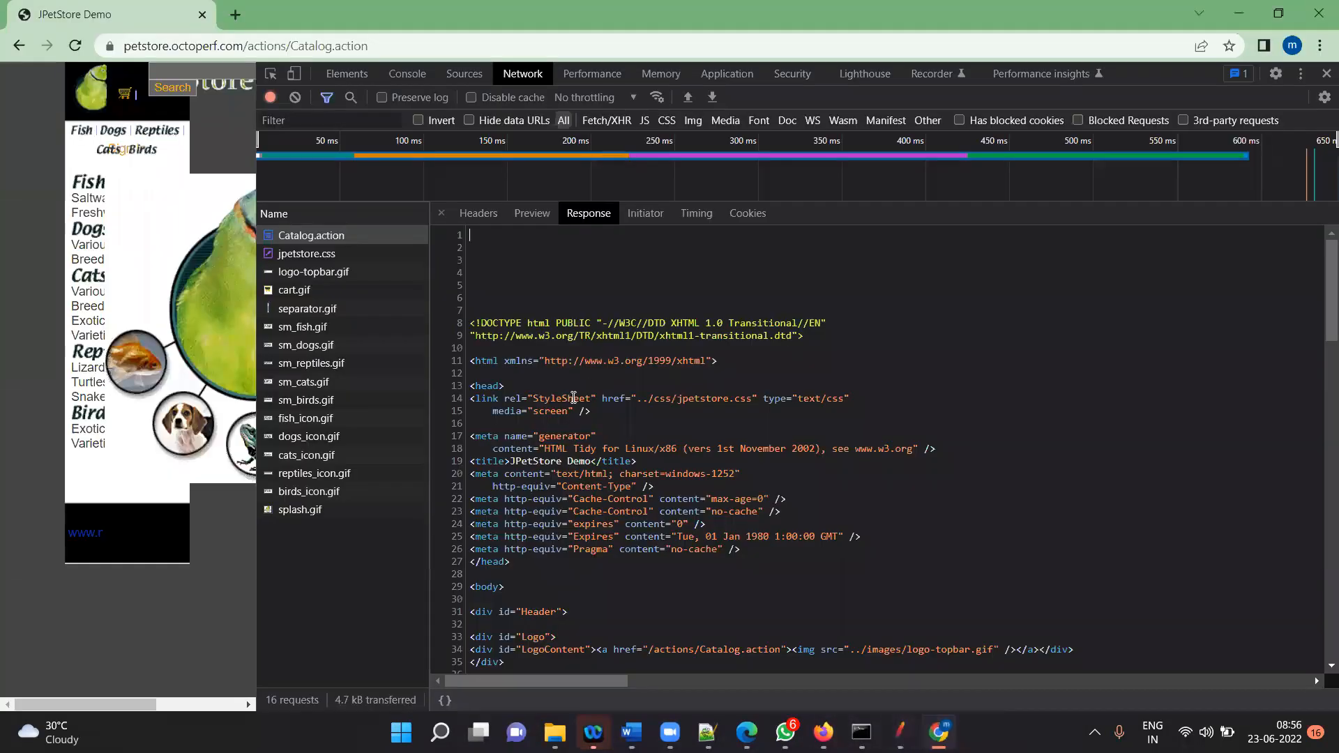
click(481, 213)
click(536, 260)
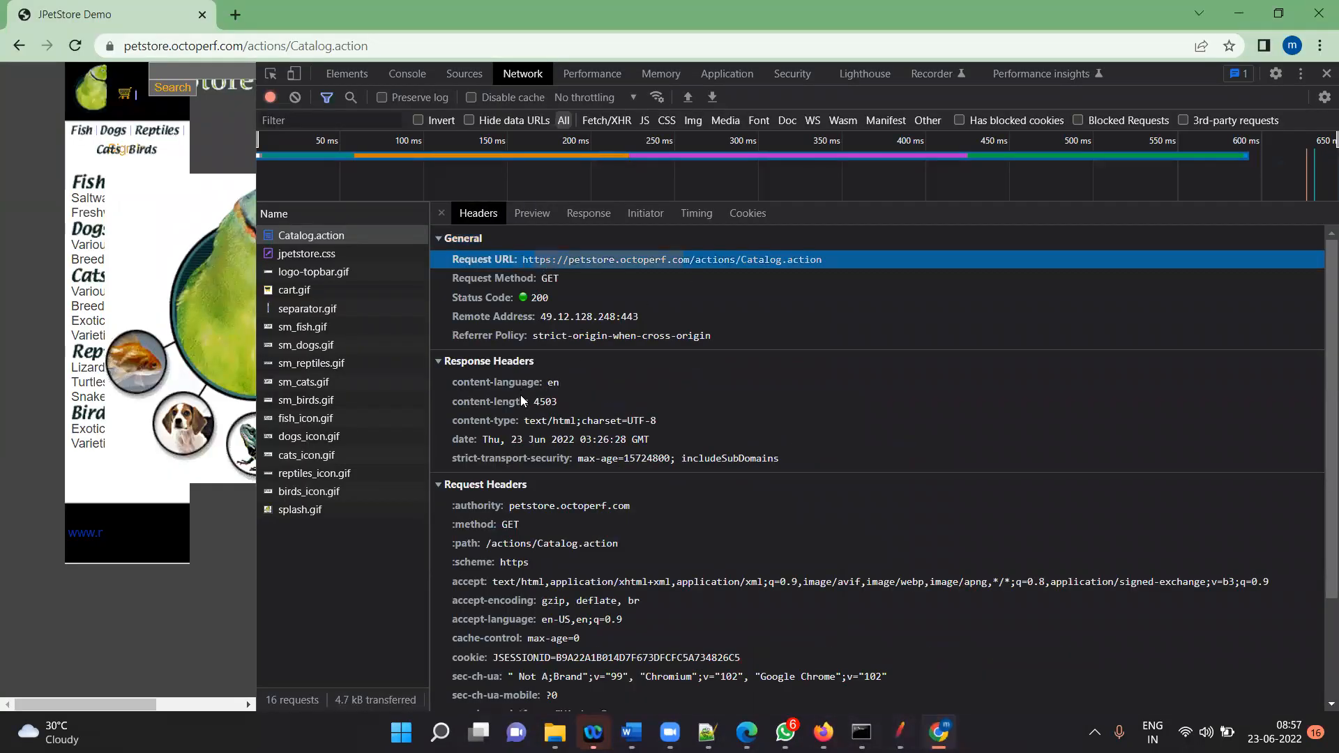